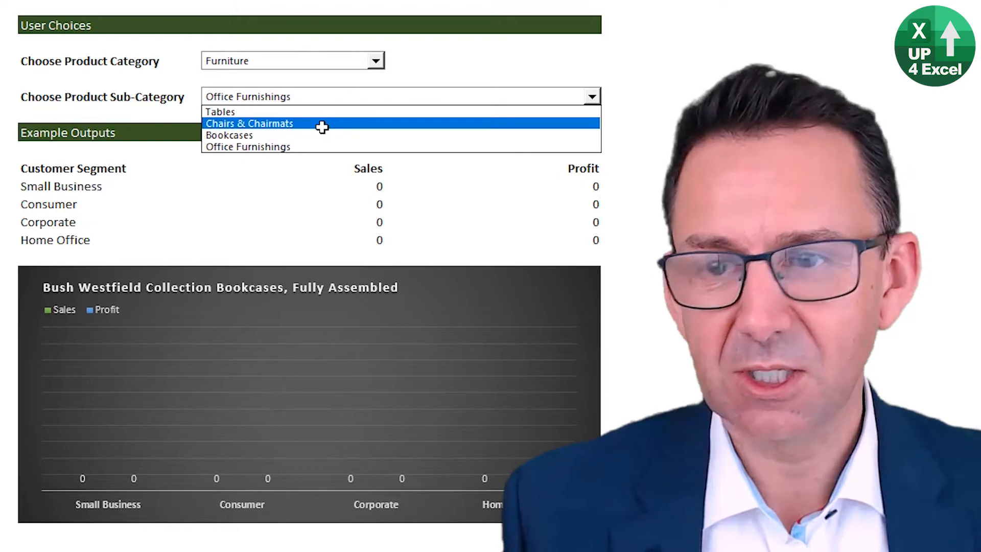
Step: Set the product sub-category to Chairs & Chairmats and check the updated chart
{"action": "left_click", "coordinate": [323, 125]}
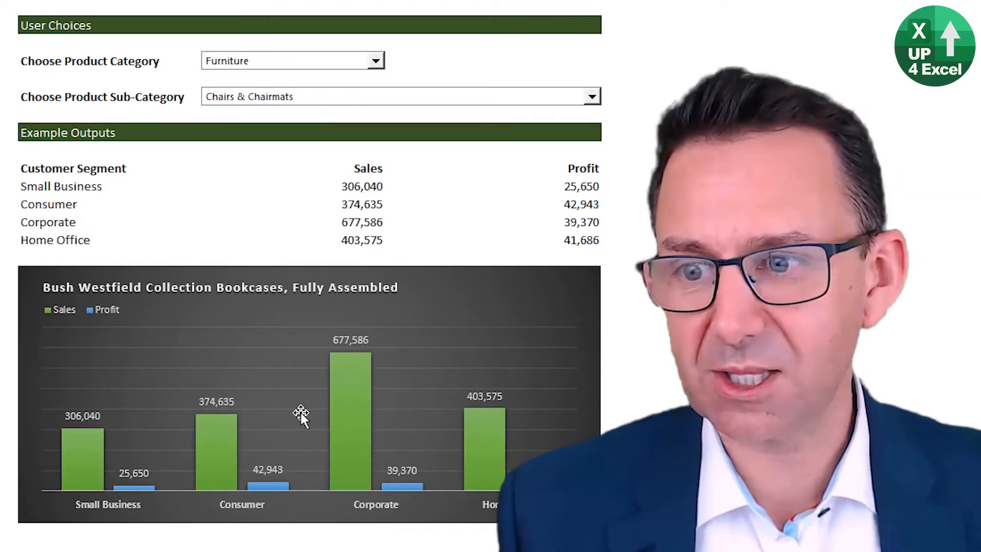
{"action": "mouse_move", "coordinate": [339, 456]}
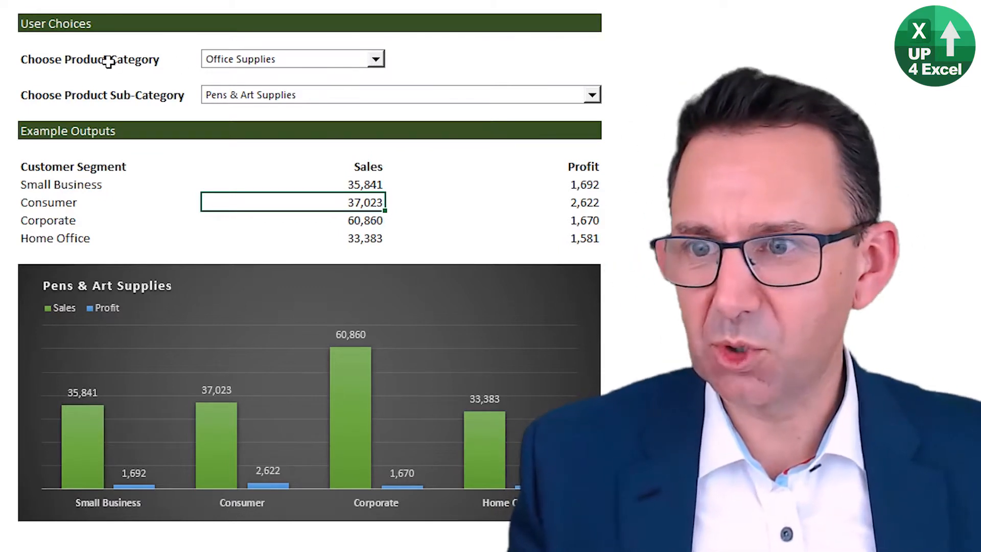
Step: Set the product category to Furniture and the product sub-category to Chairs & Chairmats
{"action": "left_click", "coordinate": [106, 62]}
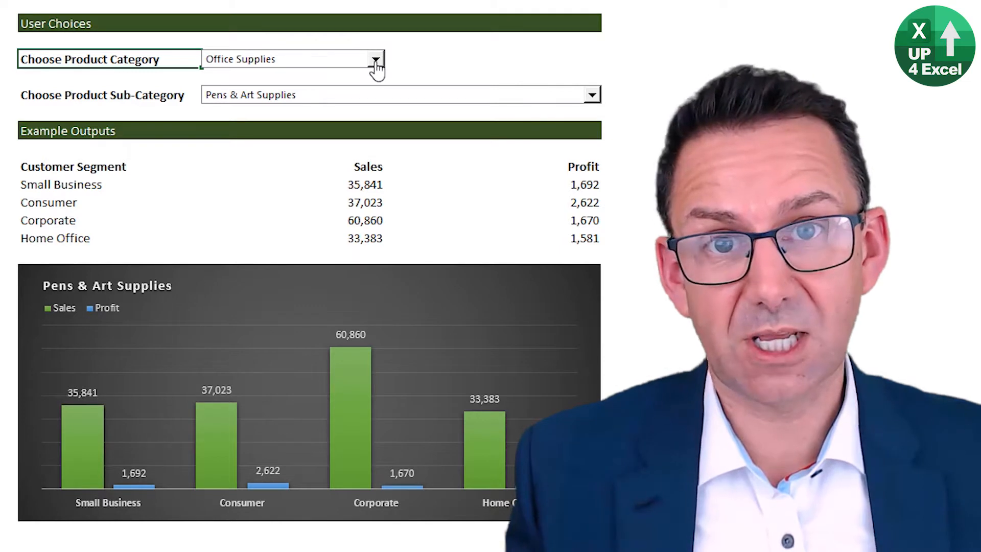
{"action": "left_click", "coordinate": [376, 61]}
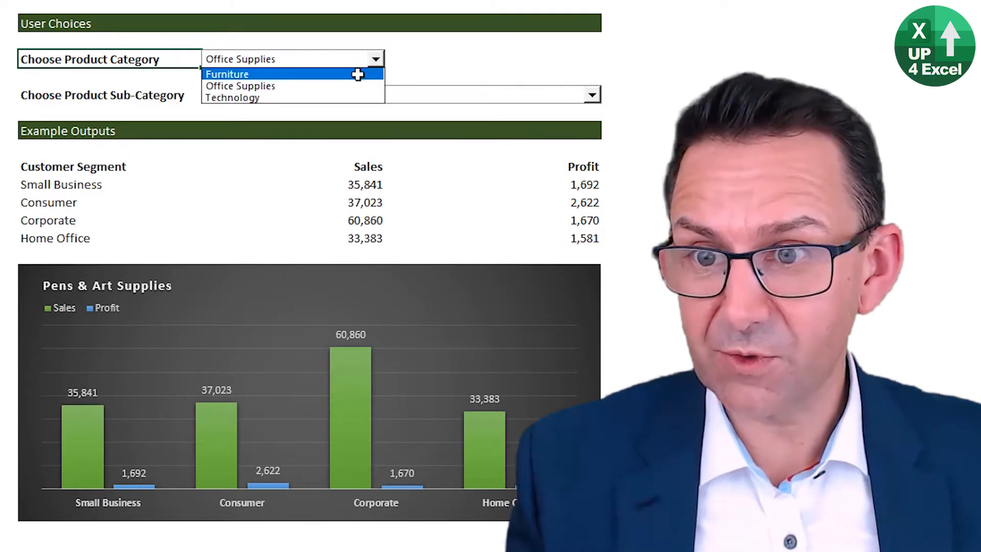
{"action": "left_click", "coordinate": [358, 75]}
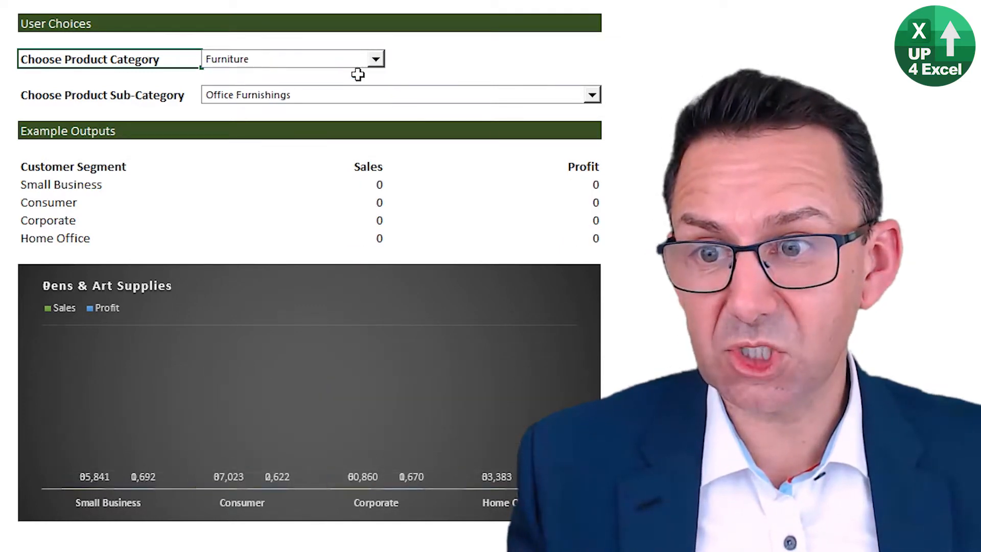
{"action": "left_click", "coordinate": [104, 96]}
{"action": "left_click", "coordinate": [591, 94]}
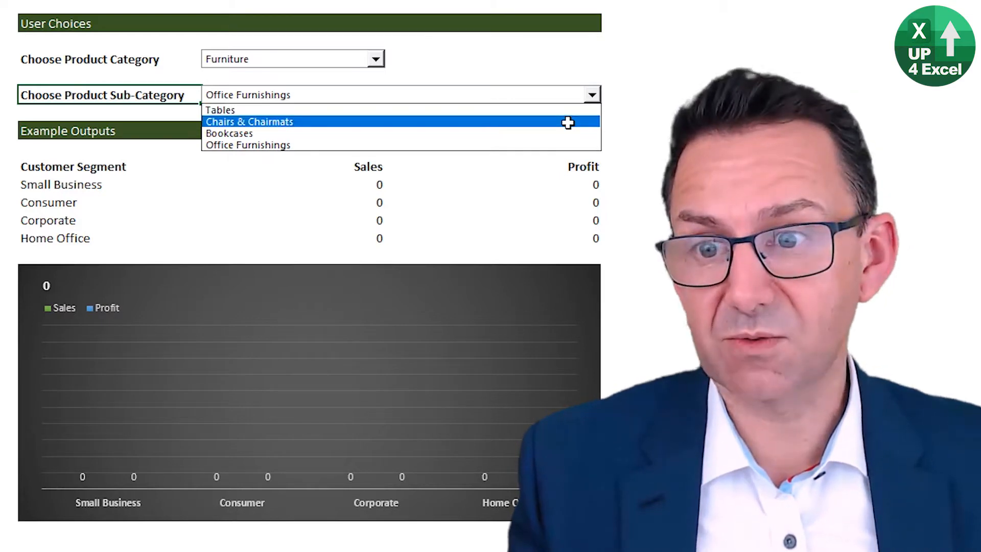
{"action": "left_click", "coordinate": [567, 123]}
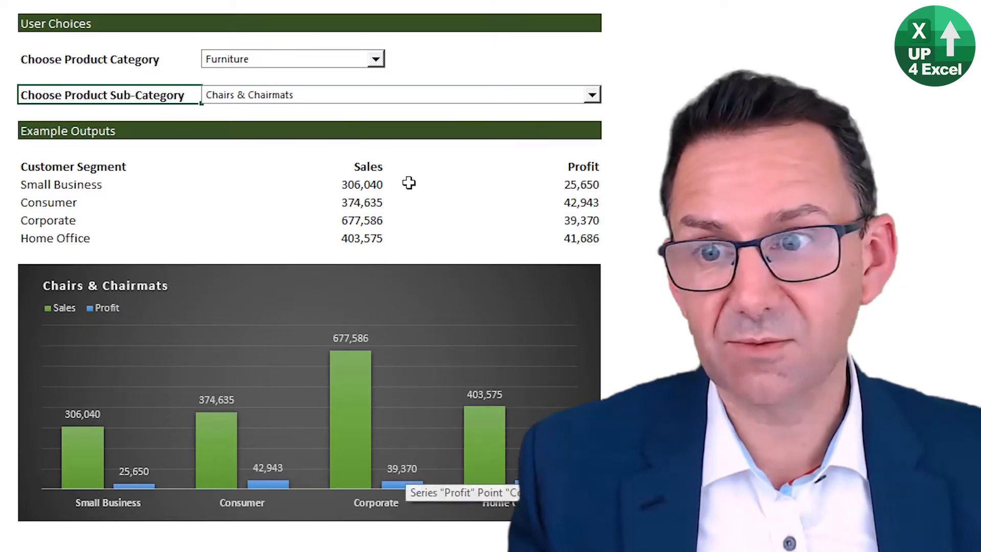
Step: Switch the product category to Office Supplies and choose Pens & Art Supplies as the sub-category
{"action": "left_click", "coordinate": [375, 60]}
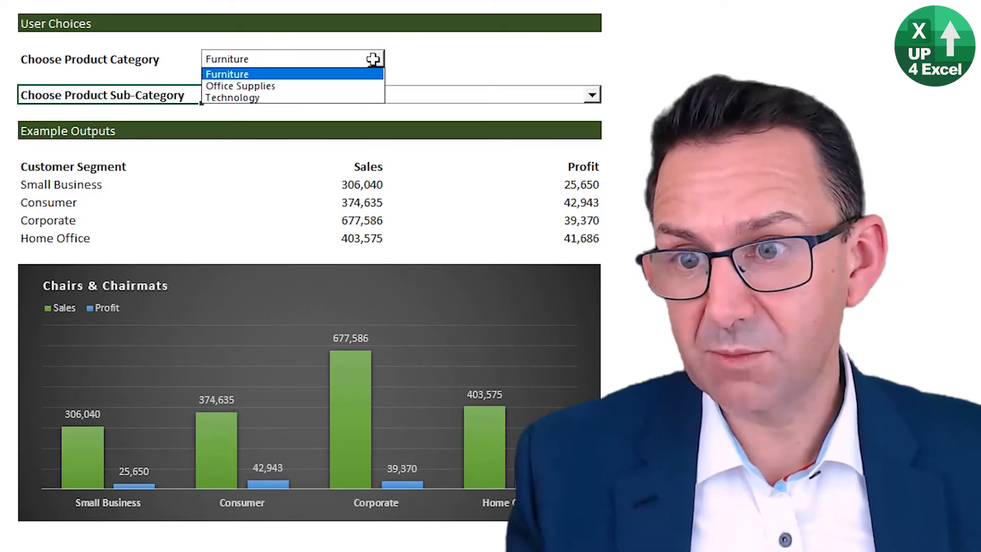
{"action": "left_click", "coordinate": [341, 86]}
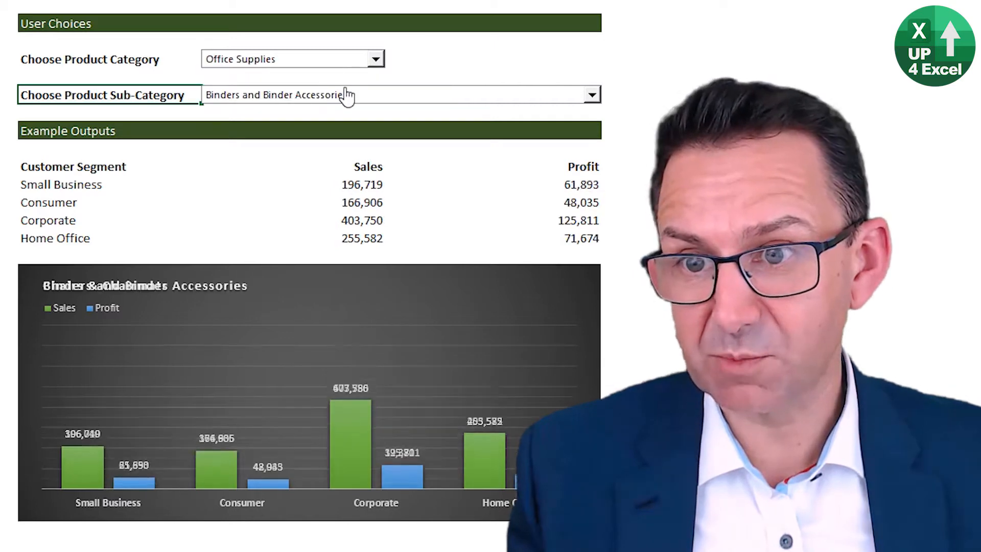
{"action": "left_click", "coordinate": [591, 95]}
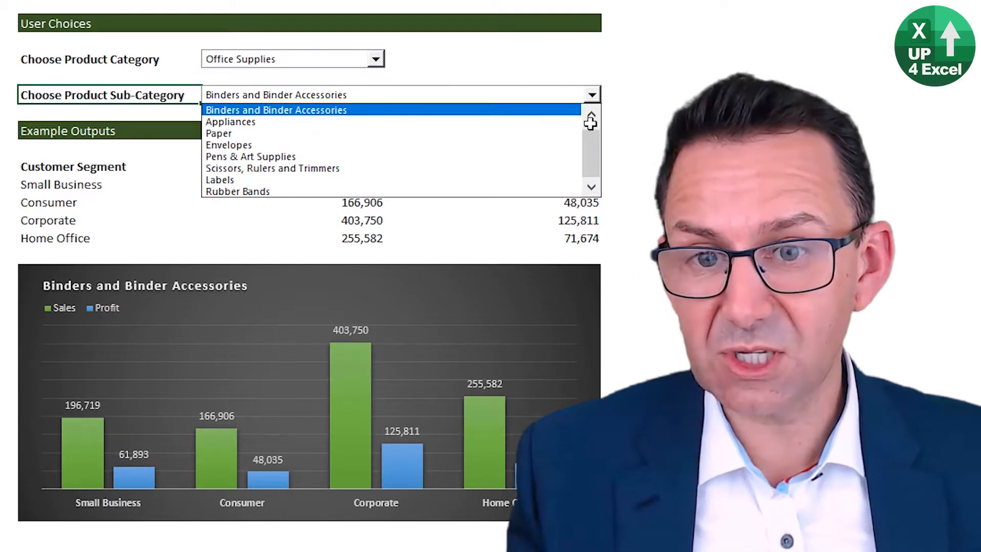
{"action": "left_click_drag", "start_coordinate": [596, 153], "coordinate": [592, 121]}
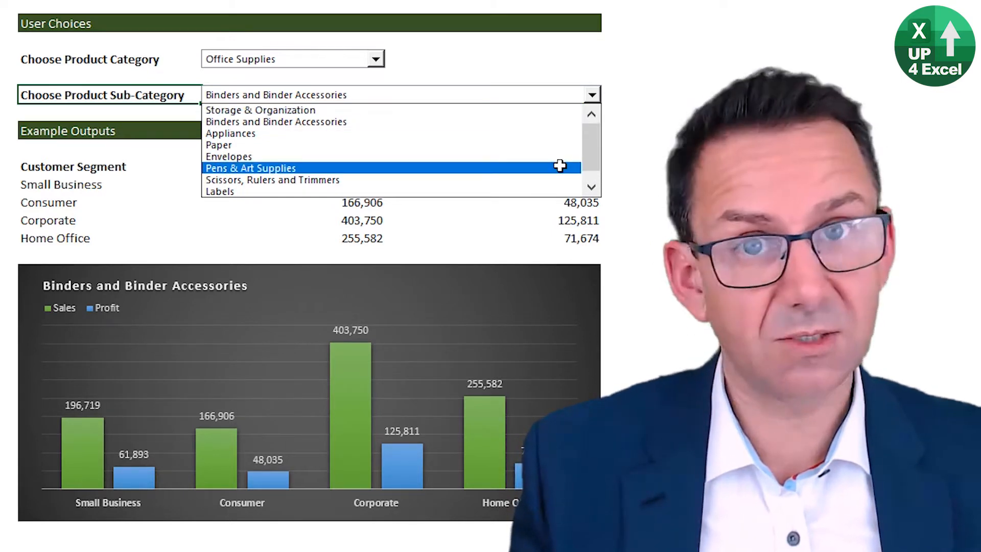
{"action": "left_click", "coordinate": [560, 166]}
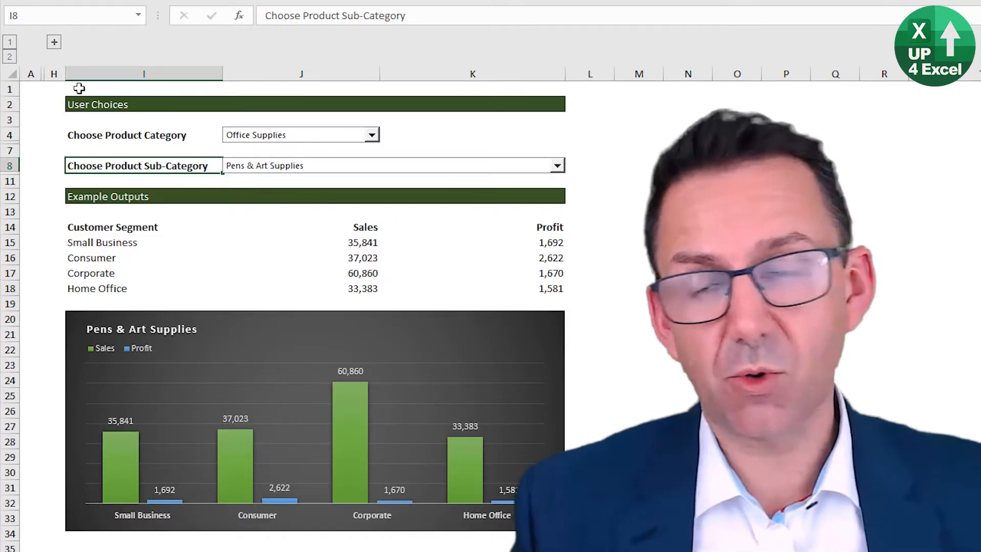
Step: Expand the grouped columns beside the dashboard and unhide the hidden rows between rows 4 and 12
{"action": "left_click", "coordinate": [54, 43]}
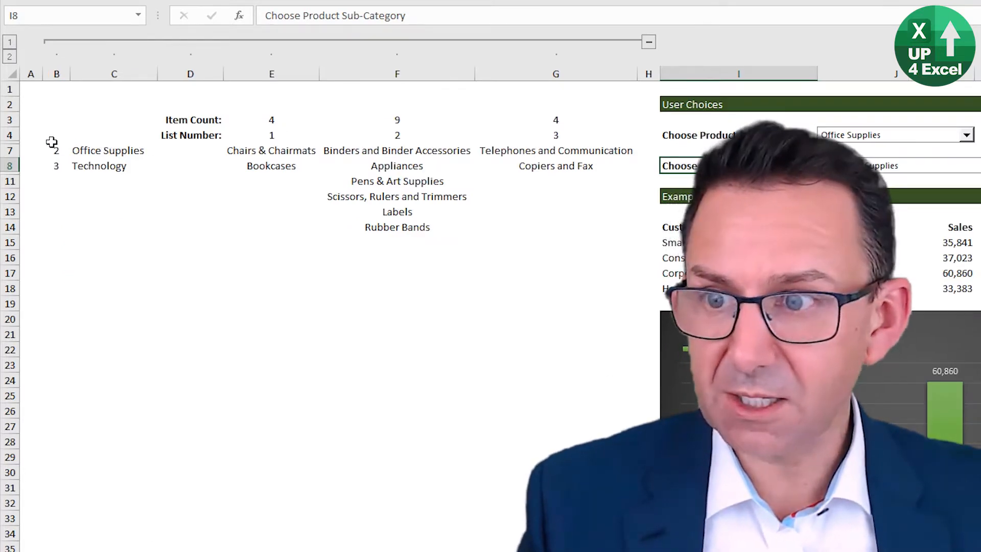
{"action": "left_click_drag", "start_coordinate": [51, 142], "coordinate": [49, 189]}
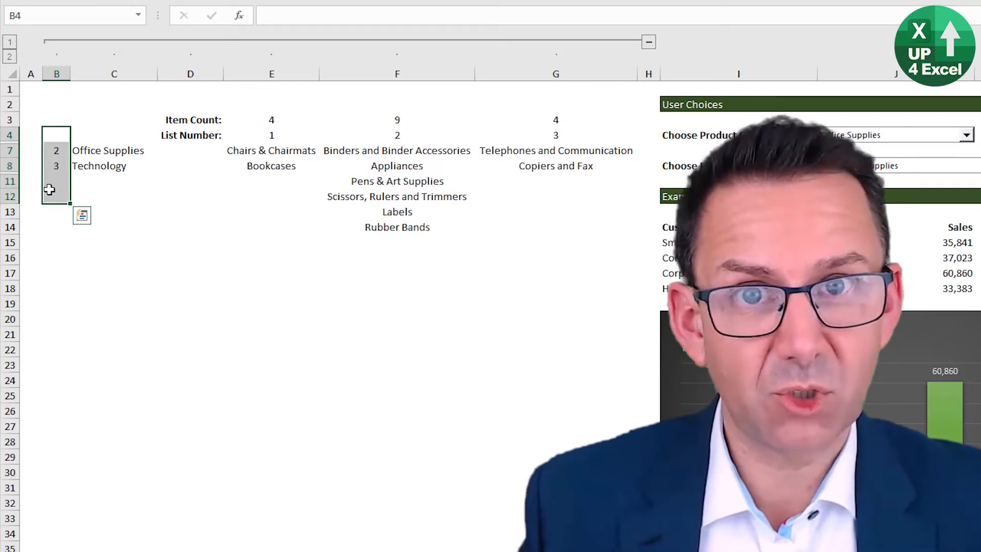
{"action": "key", "text": "ctrl+shift+9"}
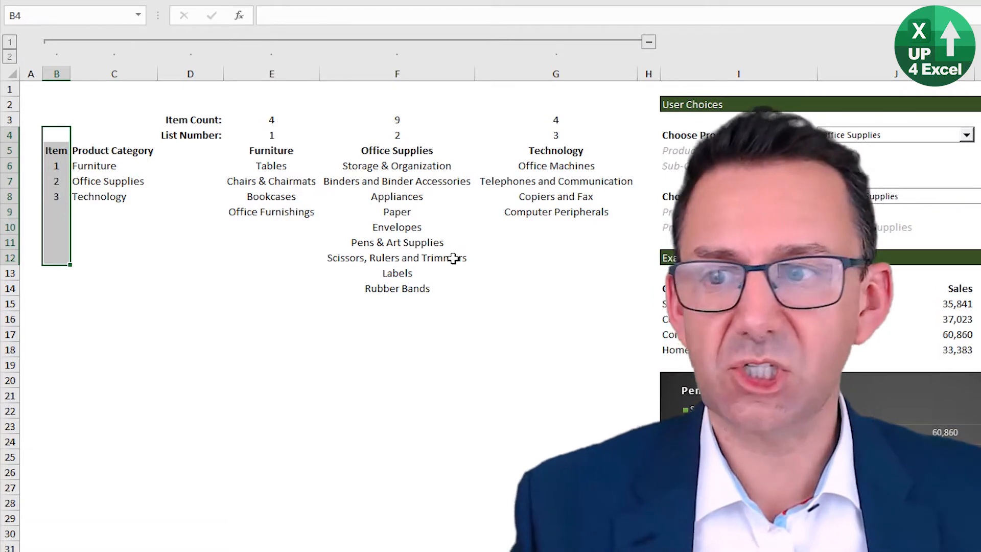
Step: Examine the Product Category list and compare its entries with the headings of the sub-category lists
{"action": "left_click", "coordinate": [153, 150]}
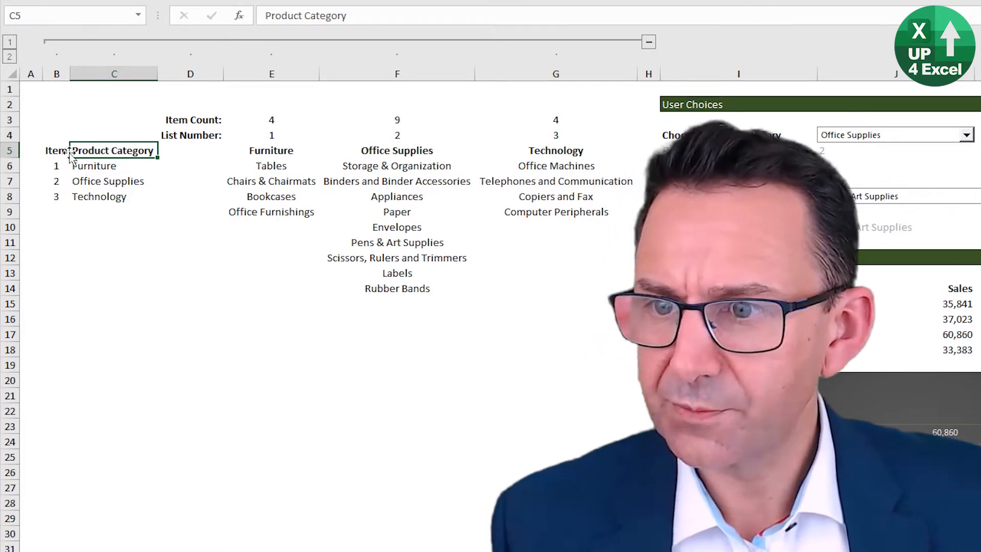
{"action": "left_click_drag", "start_coordinate": [113, 152], "coordinate": [113, 208]}
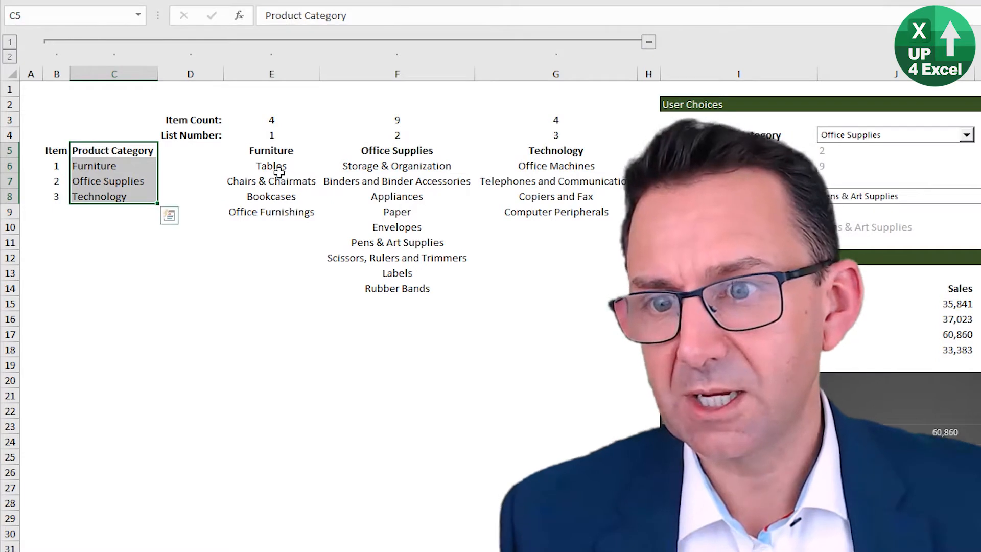
{"action": "left_click", "coordinate": [284, 149]}
{"action": "left_click", "coordinate": [137, 165]}
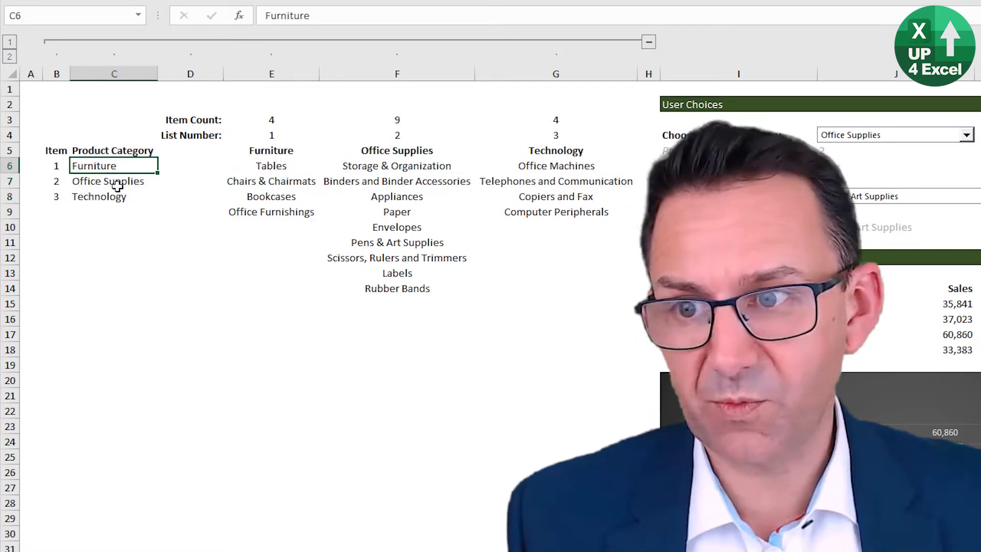
{"action": "left_click", "coordinate": [117, 185]}
{"action": "left_click", "coordinate": [110, 195]}
{"action": "left_click", "coordinate": [124, 165]}
{"action": "left_click", "coordinate": [118, 182]}
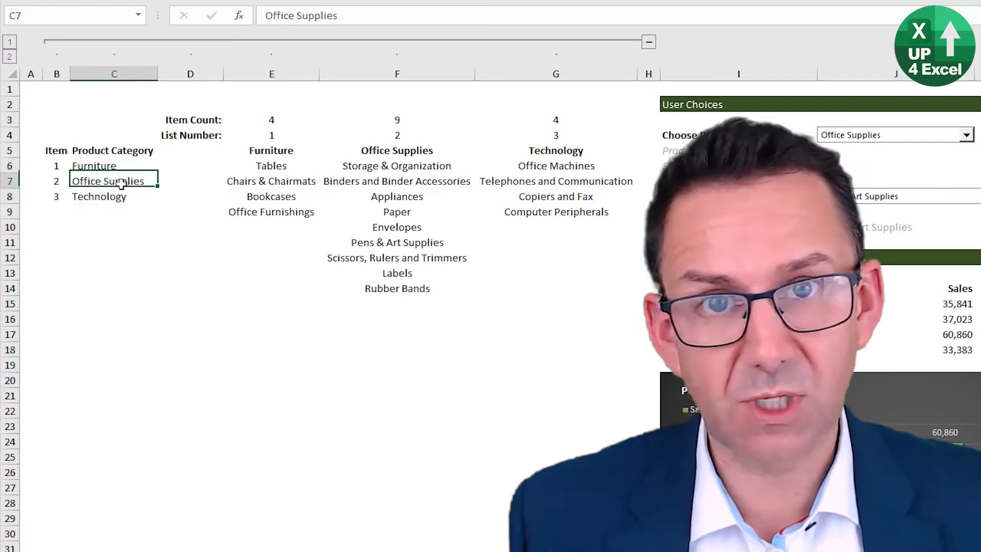
{"action": "left_click", "coordinate": [112, 197]}
Step: Review the Furniture sub-category list and the list numbers and item counts above the three lists
{"action": "left_click", "coordinate": [280, 149]}
{"action": "left_click_drag", "start_coordinate": [271, 168], "coordinate": [271, 211]}
{"action": "left_click_drag", "start_coordinate": [270, 134], "coordinate": [536, 134]}
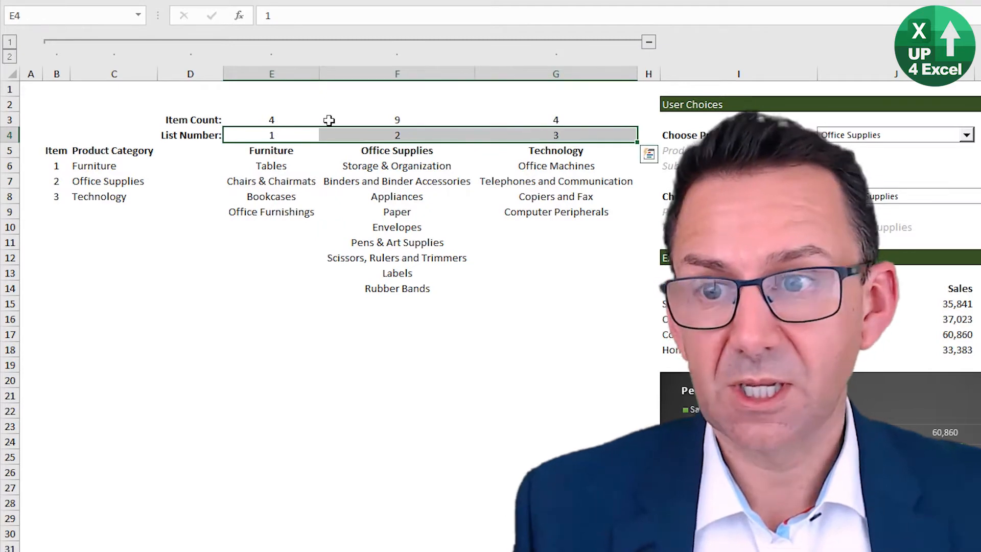
{"action": "left_click", "coordinate": [270, 121]}
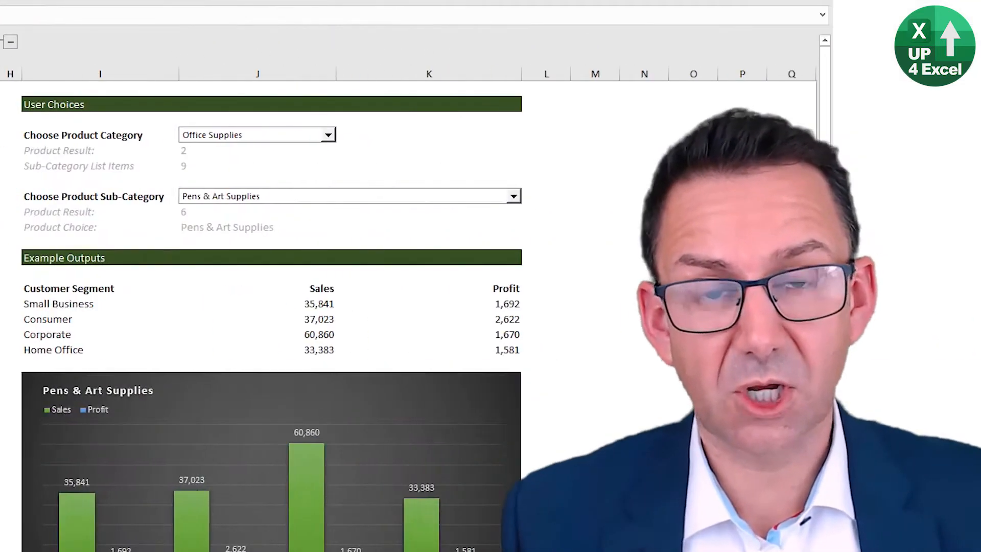
Step: View the current sub-category choices, switch the product category to Furniture, and open its sub-category list
{"action": "left_click", "coordinate": [513, 196]}
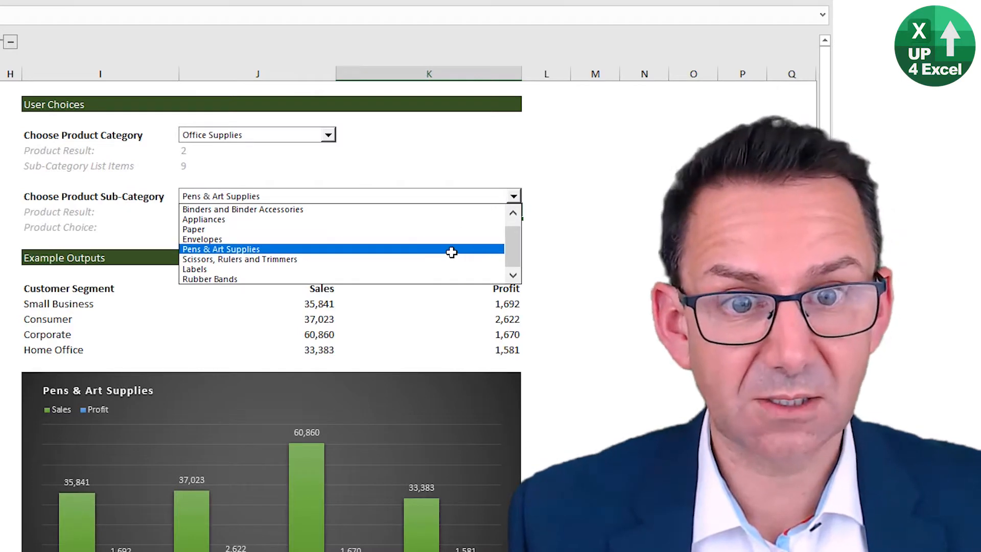
{"action": "left_click", "coordinate": [286, 139]}
{"action": "left_click", "coordinate": [286, 136]}
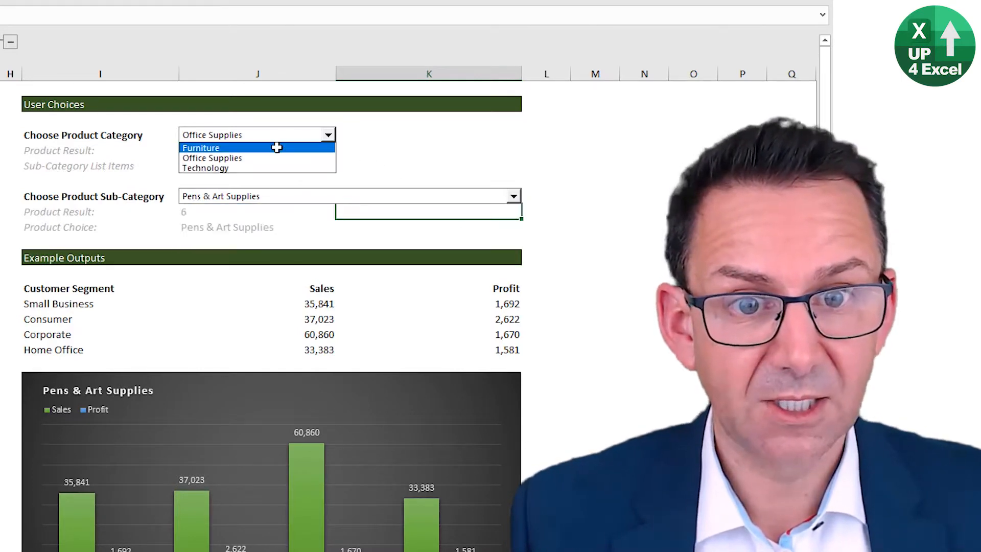
{"action": "left_click", "coordinate": [276, 148]}
{"action": "left_click", "coordinate": [274, 196]}
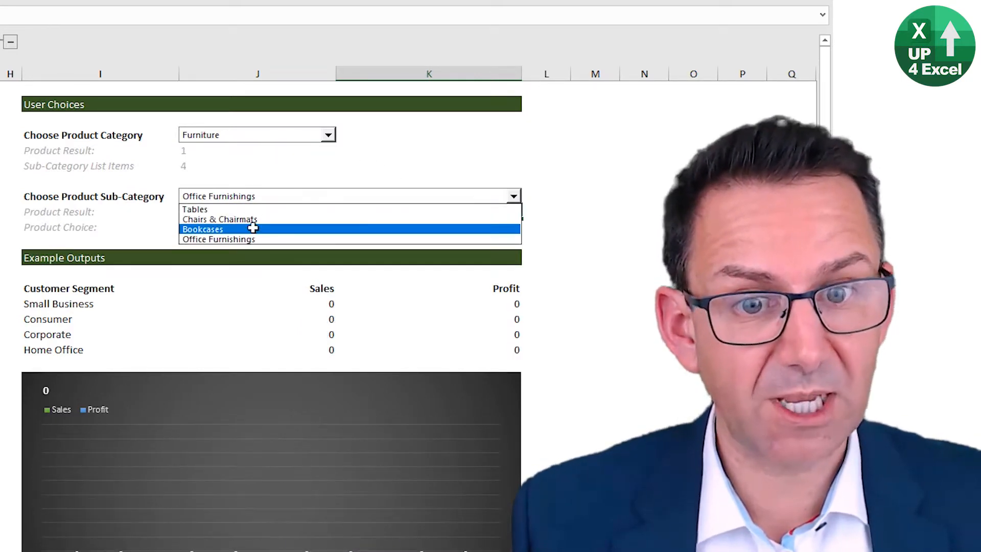
Step: Change the product category to Technology
{"action": "left_click", "coordinate": [281, 135]}
{"action": "left_click", "coordinate": [280, 137]}
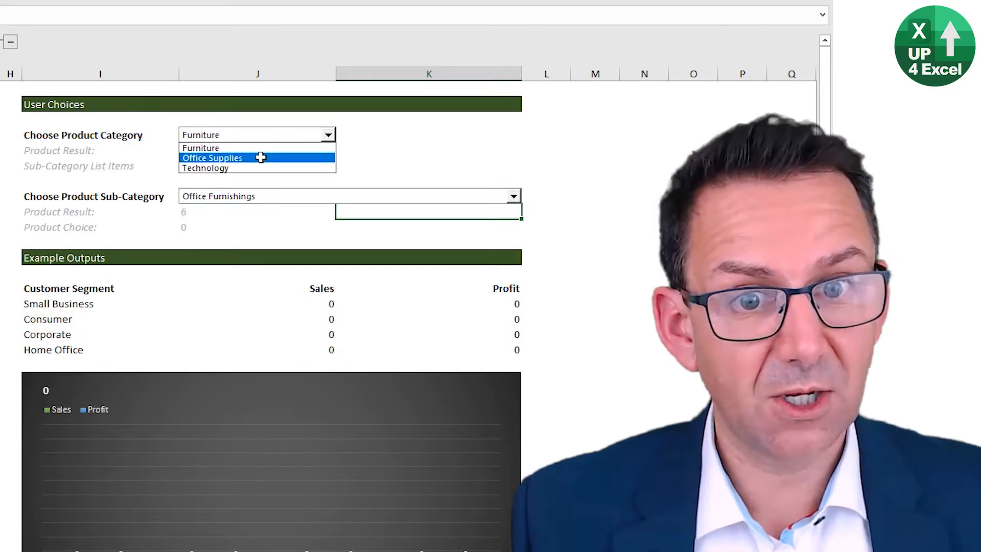
{"action": "left_click", "coordinate": [258, 167]}
Step: Return the product category to Office Supplies and view its sub-category choices without changing the selection
{"action": "left_click", "coordinate": [299, 136]}
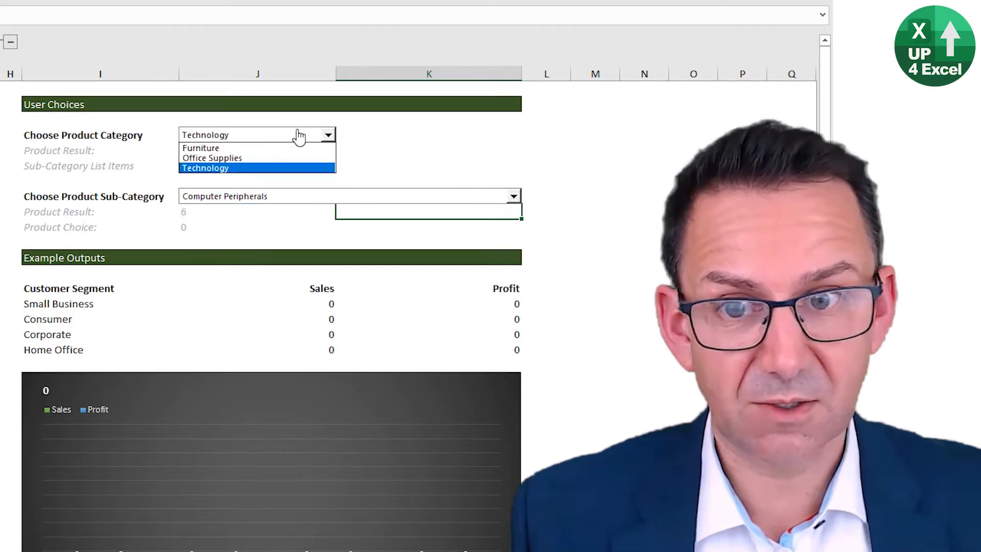
{"action": "left_click", "coordinate": [274, 158]}
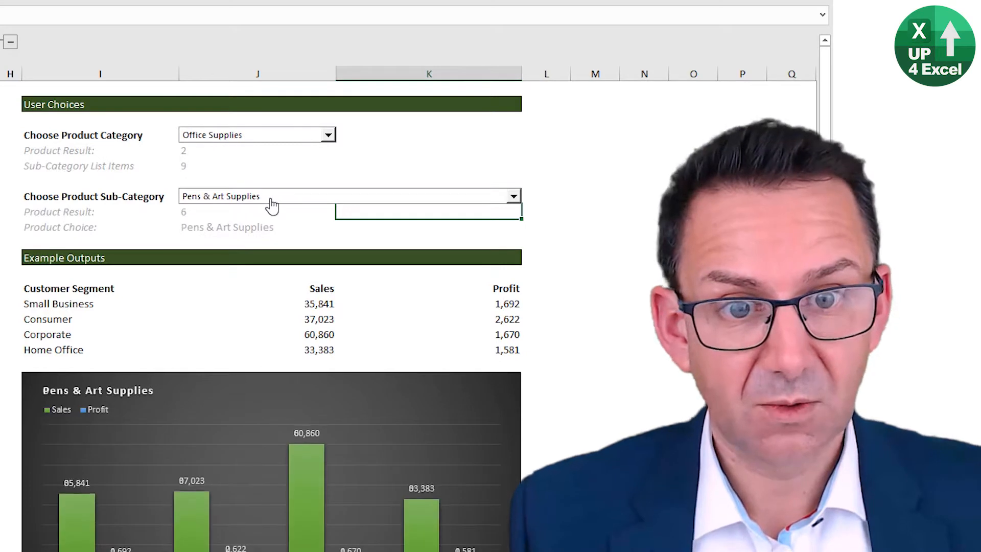
{"action": "left_click", "coordinate": [271, 199]}
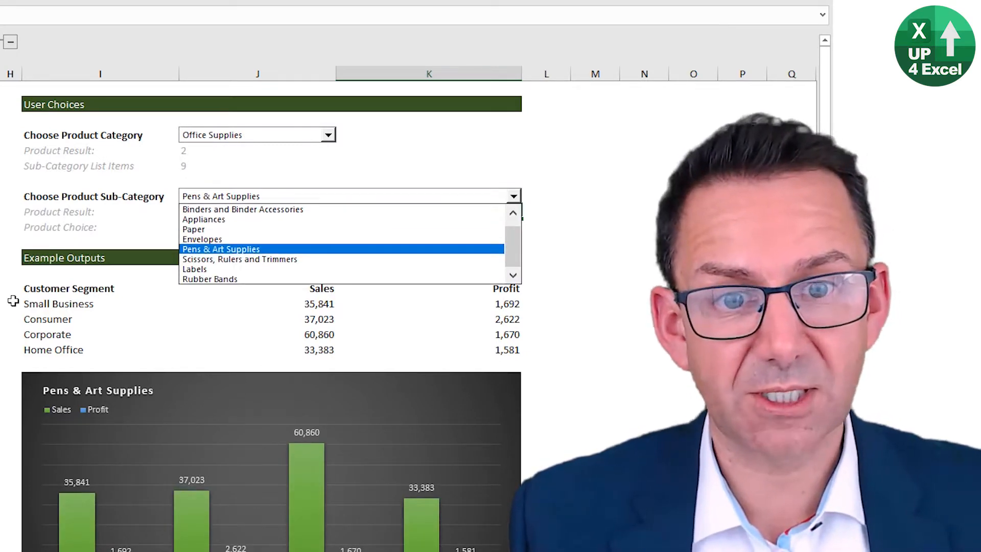
{"action": "key", "text": "Escape"}
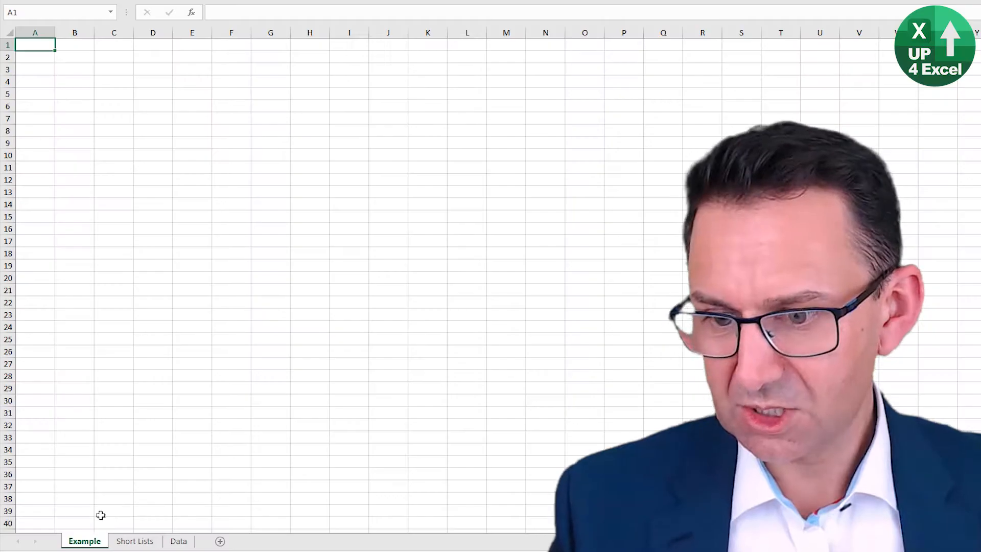
Step: Copy the Product Category list and the three sub-category lists from Short Lists to Example starting at B2, and autofit all columns
{"action": "left_click", "coordinate": [135, 541]}
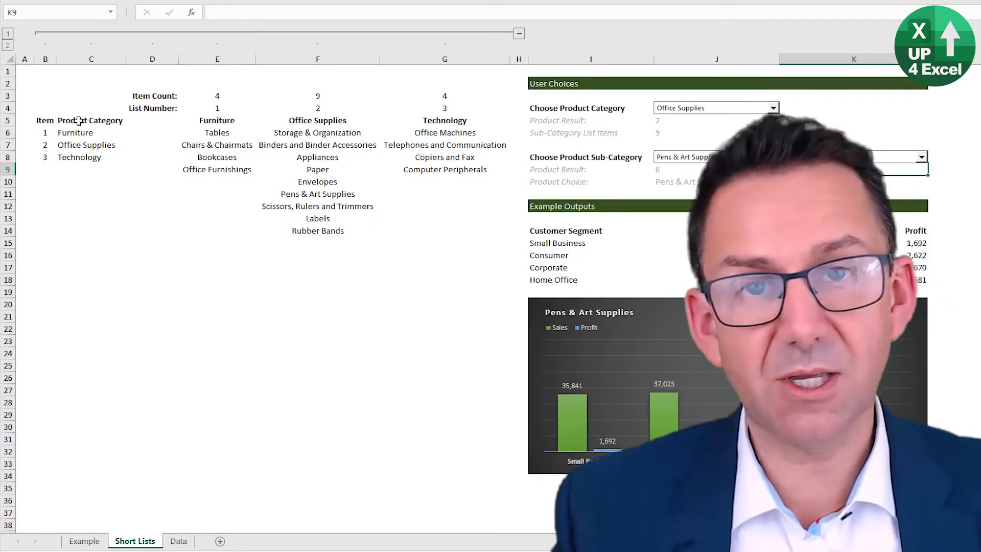
{"action": "mouse_move", "coordinate": [78, 121]}
{"action": "left_mouse_down"}
{"action": "mouse_move", "coordinate": [444, 158]}
{"action": "mouse_move", "coordinate": [440, 249]}
{"action": "mouse_move", "coordinate": [446, 229]}
{"action": "left_mouse_up"}
{"action": "key", "text": "ctrl+c"}
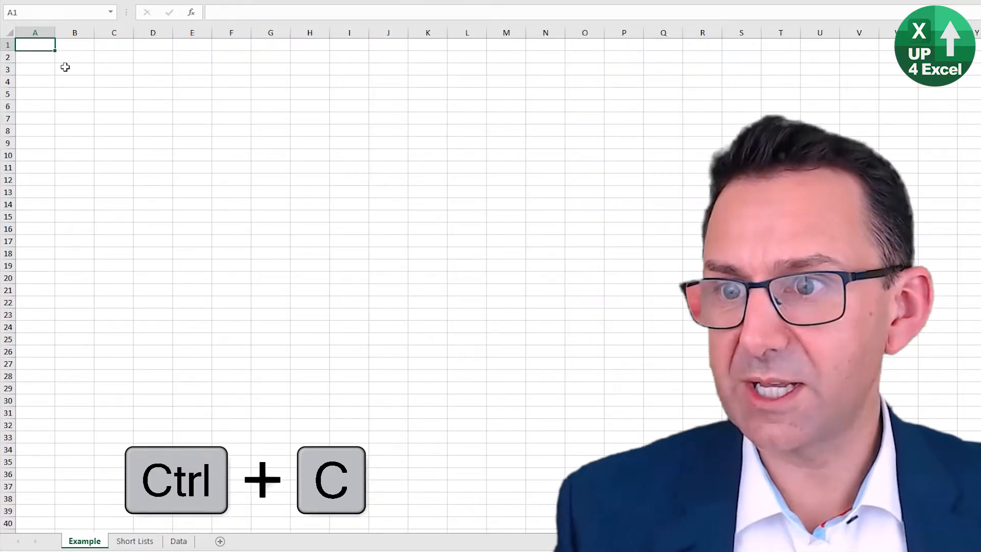
{"action": "left_click", "coordinate": [65, 62]}
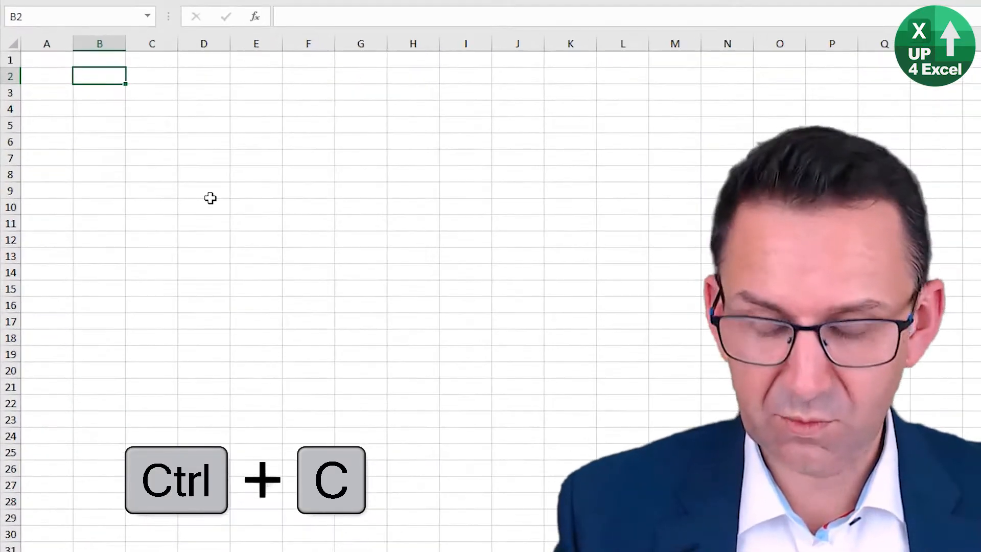
{"action": "key", "text": "ctrl+v"}
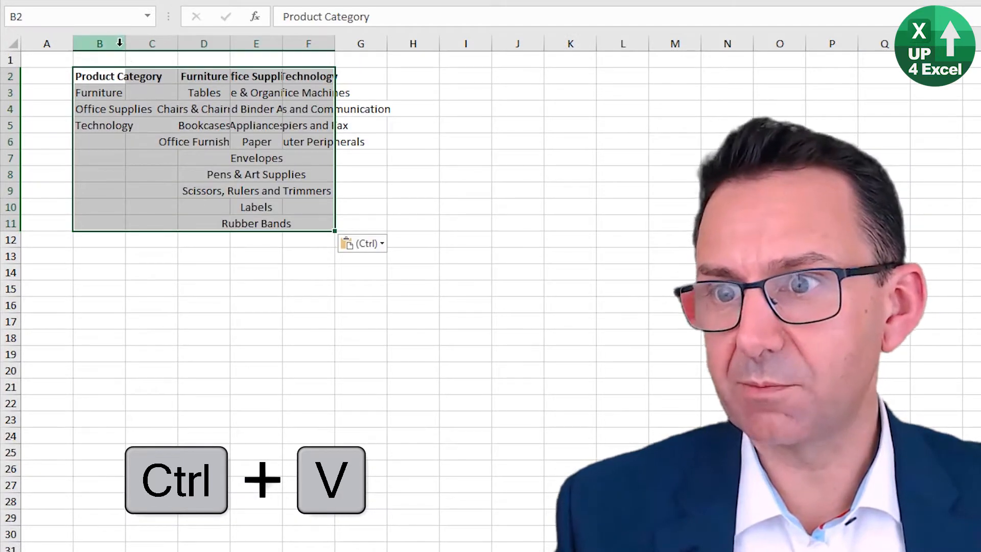
{"action": "left_click", "coordinate": [10, 43]}
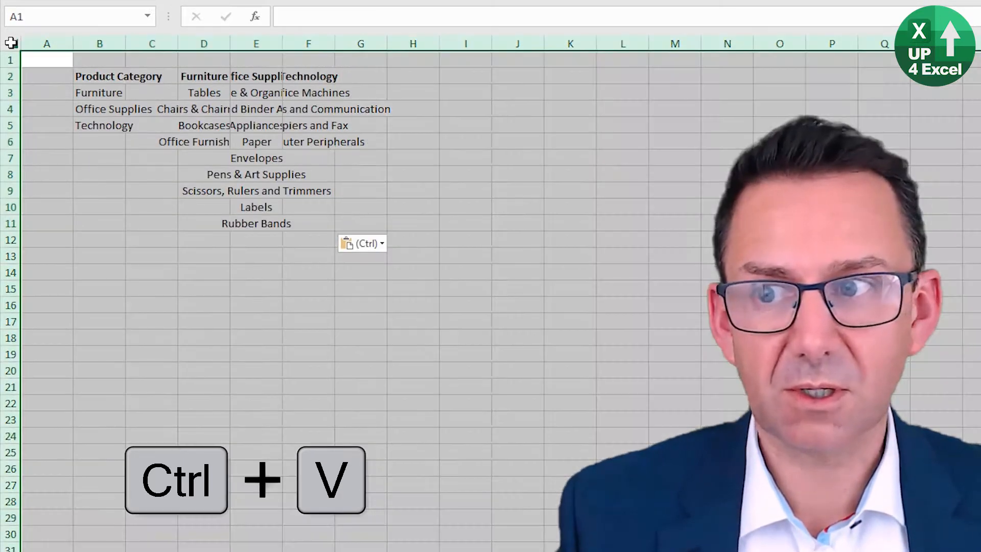
{"action": "double_click", "coordinate": [126, 46]}
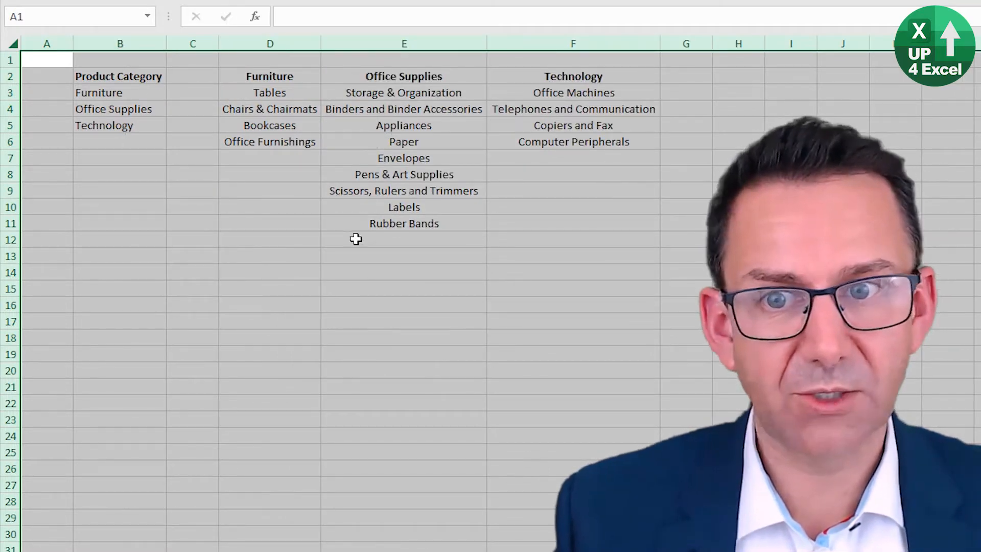
Step: Insert two blank rows above the list headings, at rows 2 and 3
{"action": "left_click", "coordinate": [12, 77]}
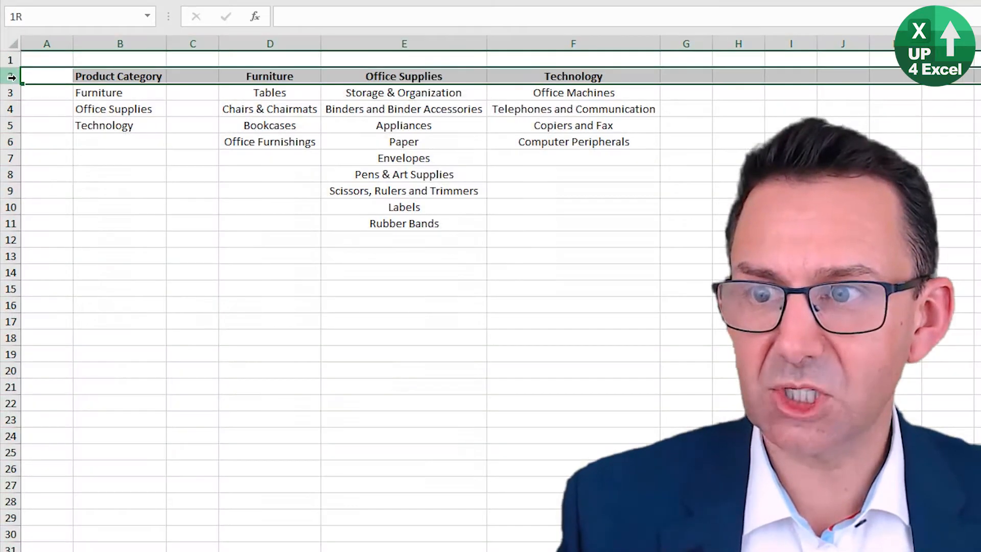
{"action": "left_click_drag", "start_coordinate": [17, 77], "coordinate": [16, 91]}
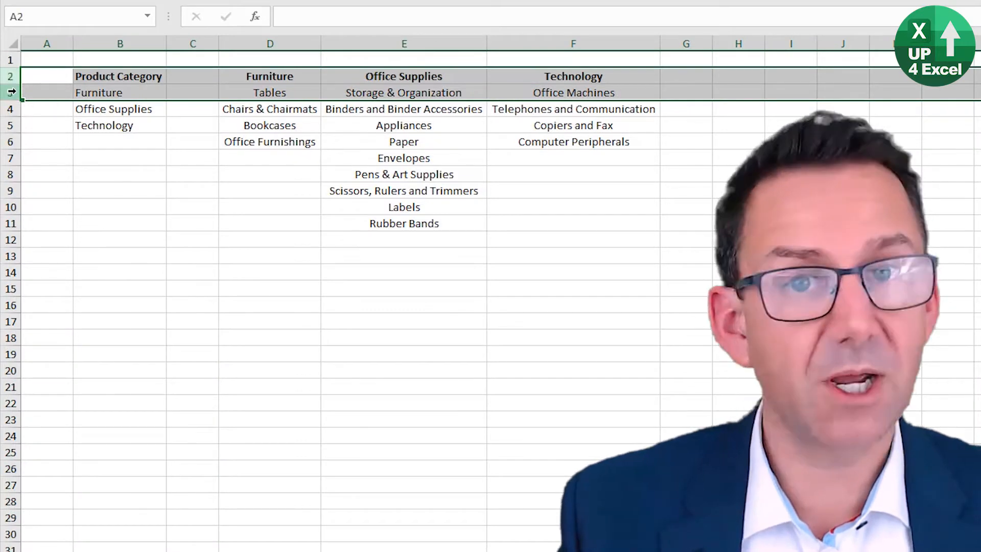
{"action": "right_click", "coordinate": [16, 92]}
{"action": "left_click", "coordinate": [78, 206]}
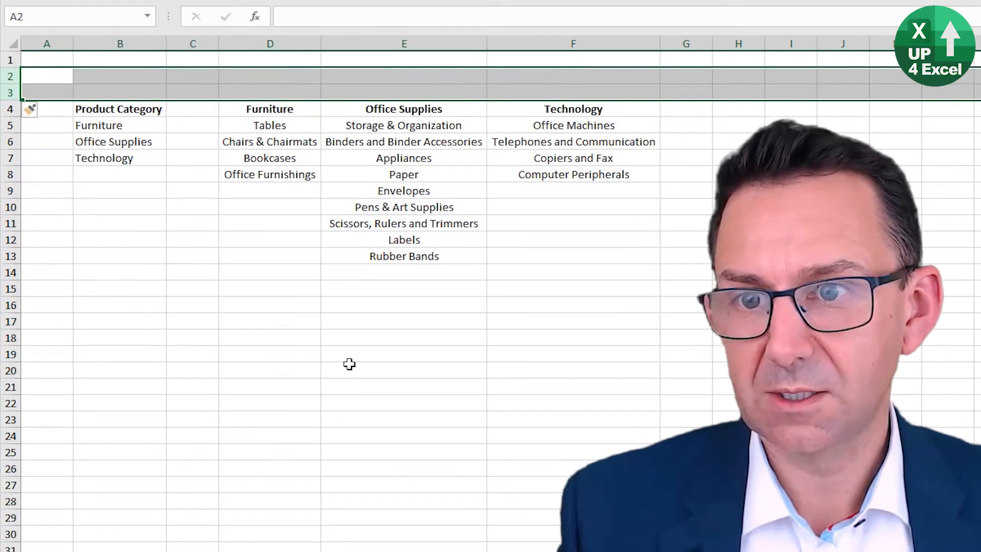
{"action": "left_click", "coordinate": [188, 243]}
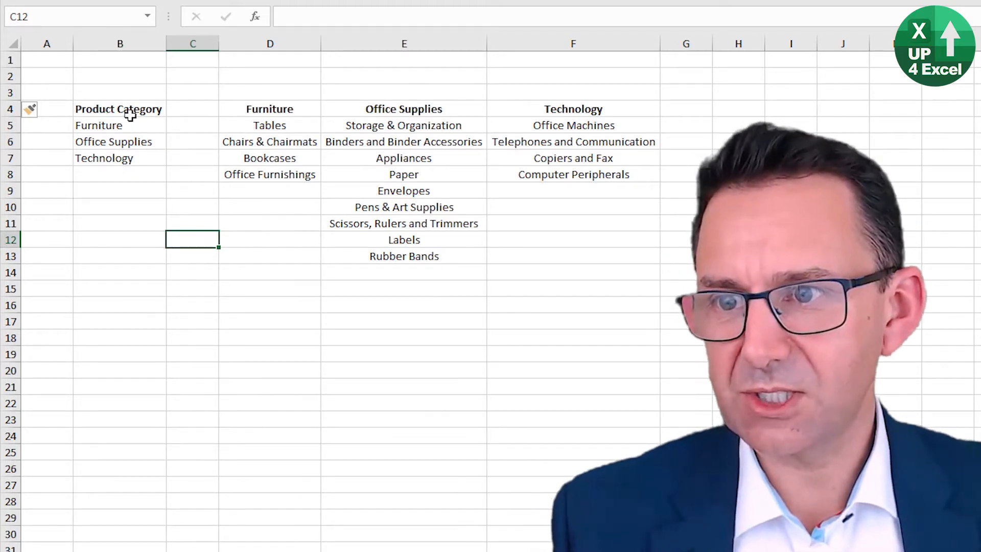
Step: Compare the entries in the Product Category list with the headings of the sub-category columns
{"action": "left_click_drag", "start_coordinate": [130, 114], "coordinate": [129, 158]}
{"action": "left_click", "coordinate": [270, 108]}
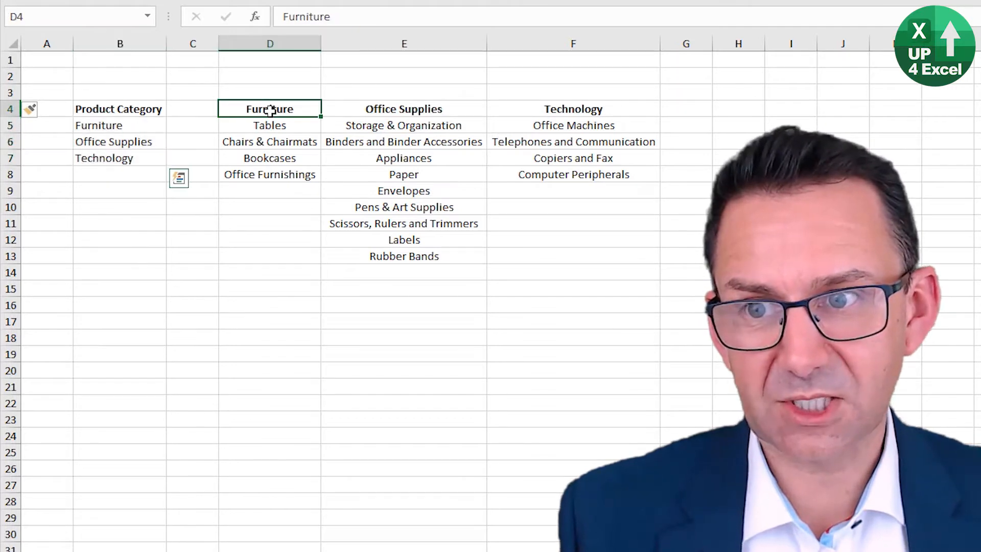
{"action": "left_click", "coordinate": [370, 106]}
{"action": "left_click", "coordinate": [133, 127]}
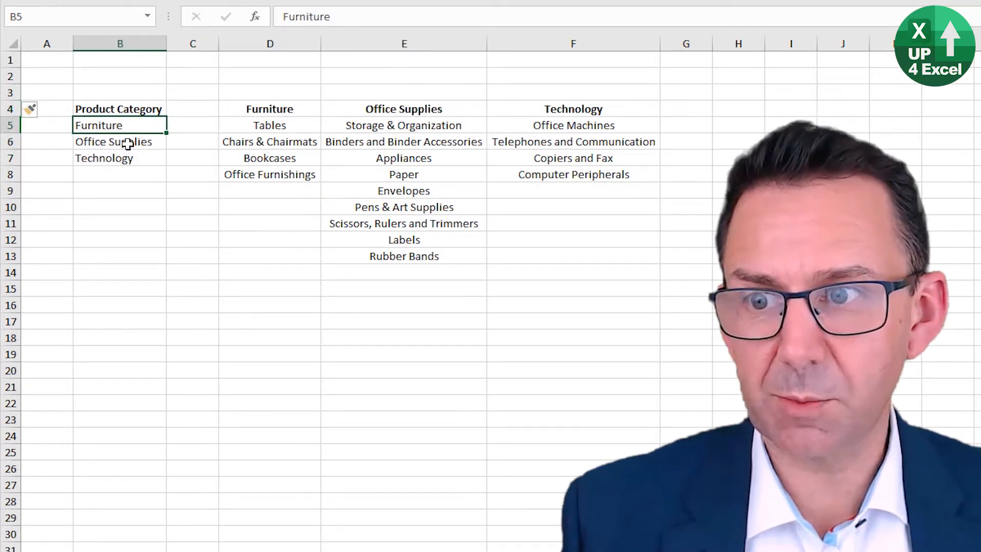
{"action": "left_click", "coordinate": [131, 143]}
{"action": "left_click", "coordinate": [120, 158]}
Step: Add Up4Excel as a fourth product category in B8
{"action": "left_click", "coordinate": [117, 174]}
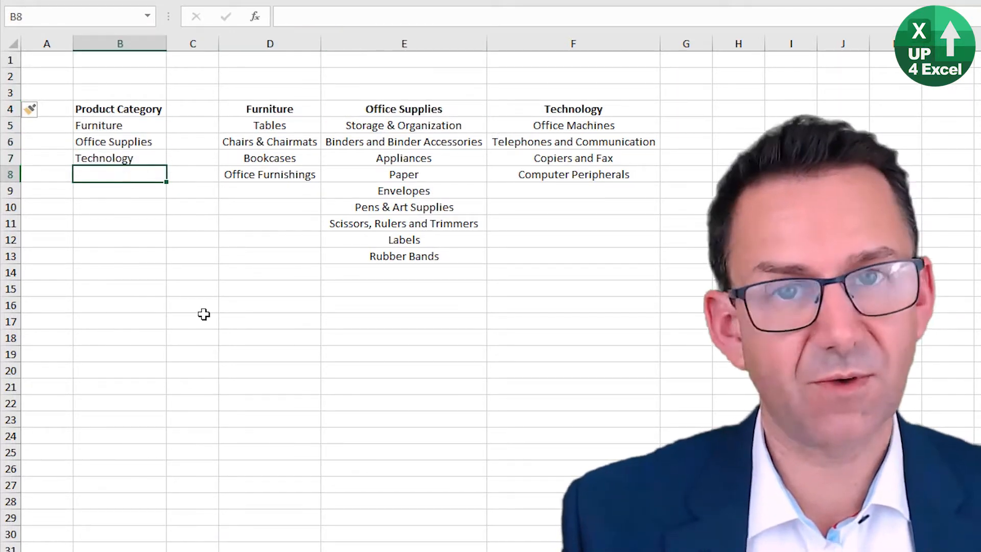
{"action": "type", "text": "Up"}
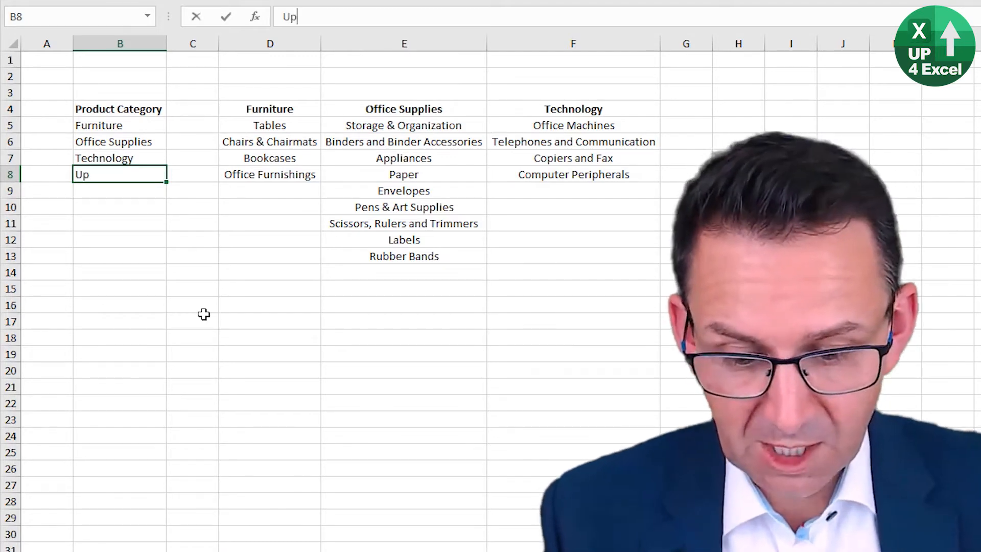
{"action": "type", "text": "4Excel"}
{"action": "key", "text": "Return"}
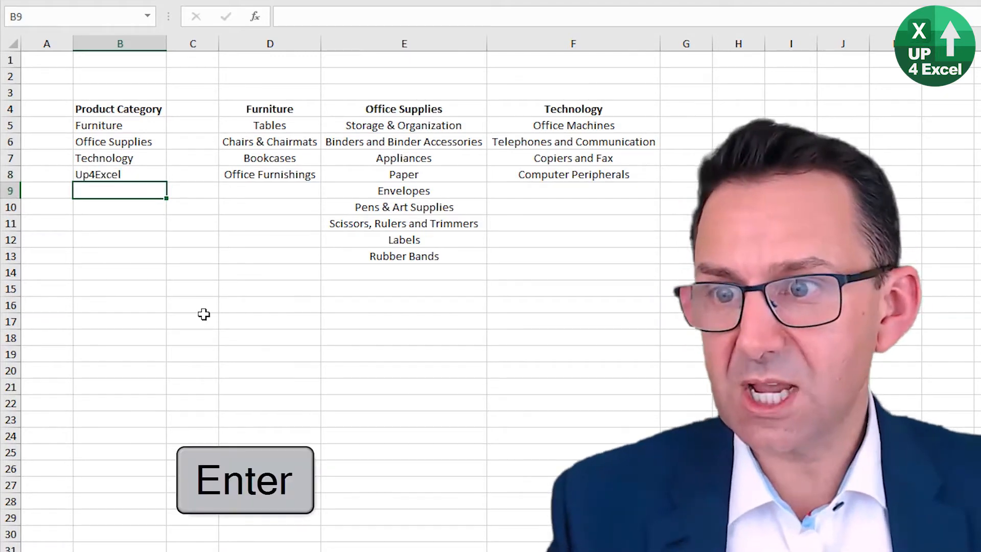
{"action": "key", "text": "Up"}
Step: Add an Up4Excel sub-category list with its heading in G4 and the items 1, 2, 3 and 4 below it
{"action": "left_click", "coordinate": [672, 108]}
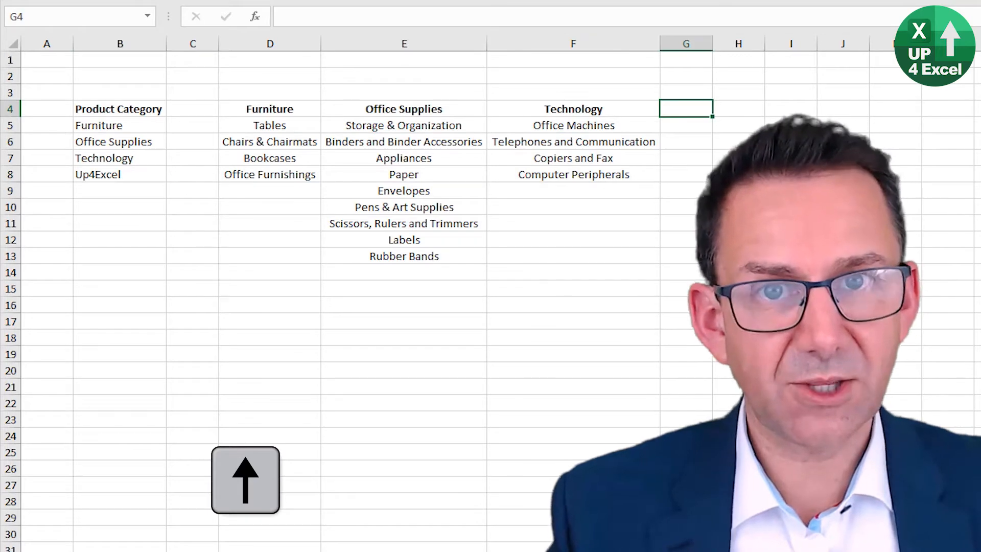
{"action": "type", "text": "Up4Excel"}
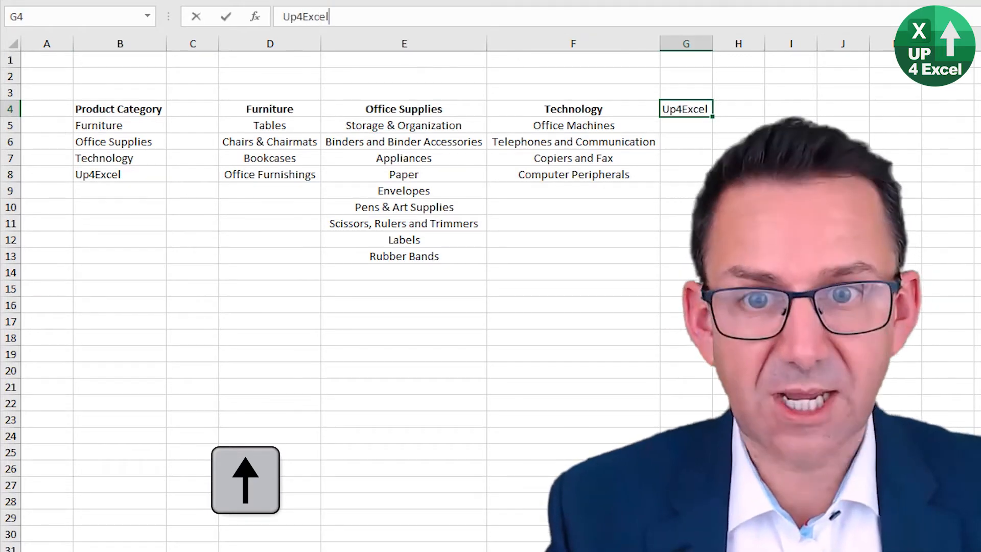
{"action": "key", "text": "Return"}
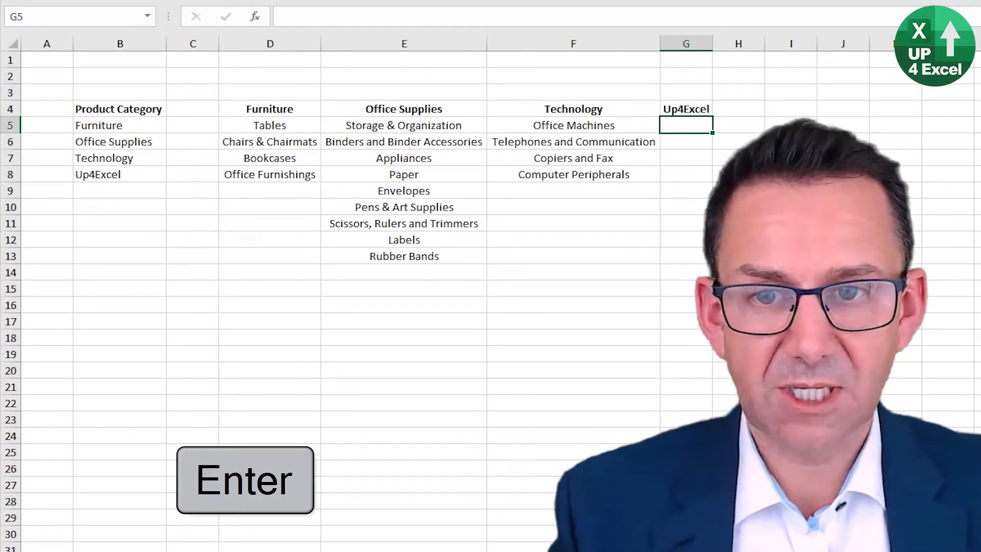
{"action": "type", "text": "1"}
{"action": "key", "text": "Return"}
{"action": "type", "text": "2"}
{"action": "key", "text": "Return"}
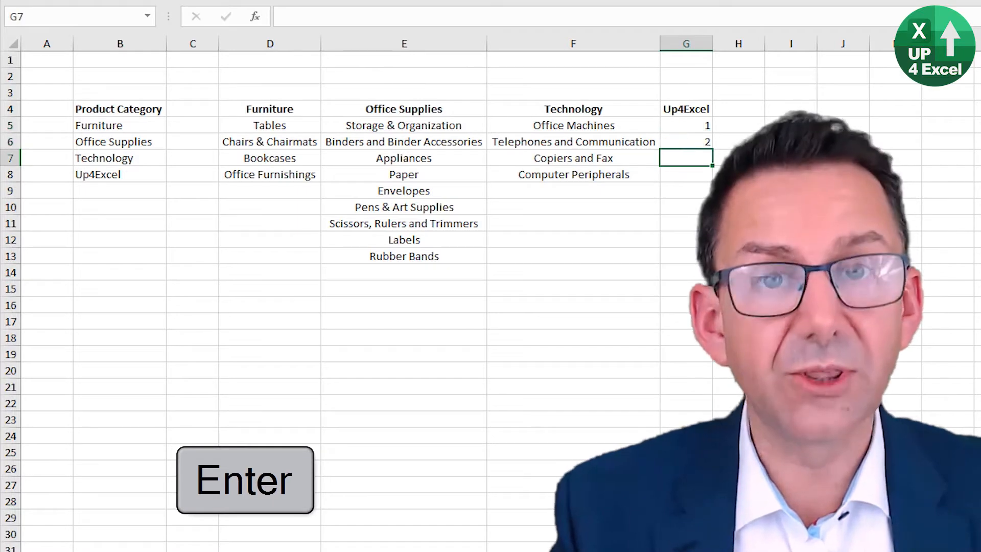
{"action": "type", "text": "3"}
{"action": "key", "text": "Return"}
{"action": "type", "text": "4"}
{"action": "key", "text": "Return"}
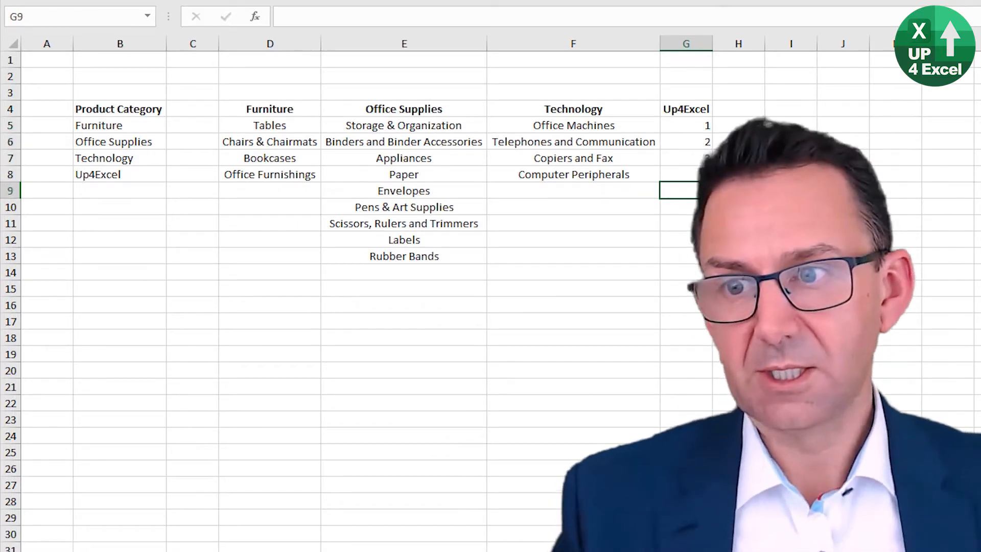
Step: Delete column G with the Up4Excel list and clear the Up4Excel category from B8
{"action": "left_click", "coordinate": [690, 46]}
{"action": "right_click", "coordinate": [700, 46]}
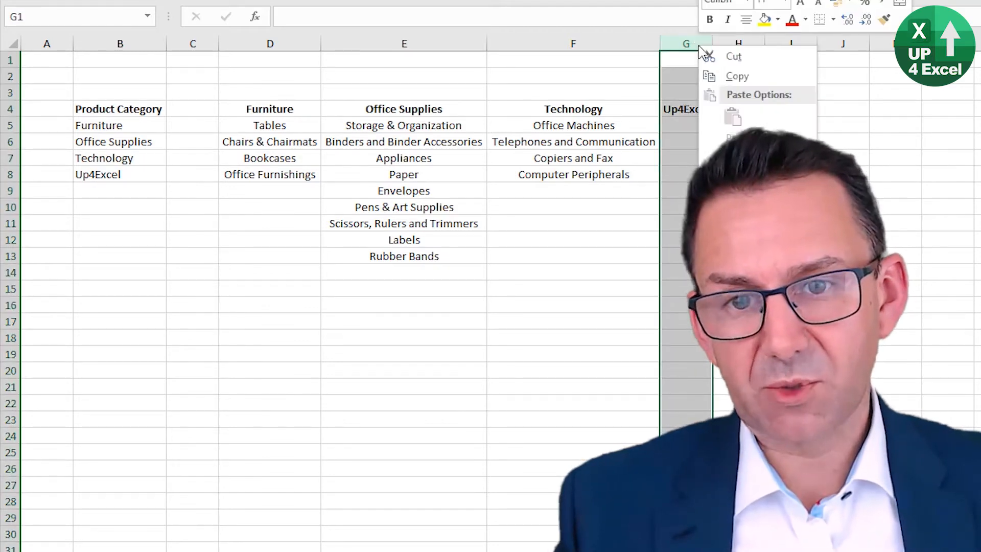
{"action": "left_click", "coordinate": [734, 177]}
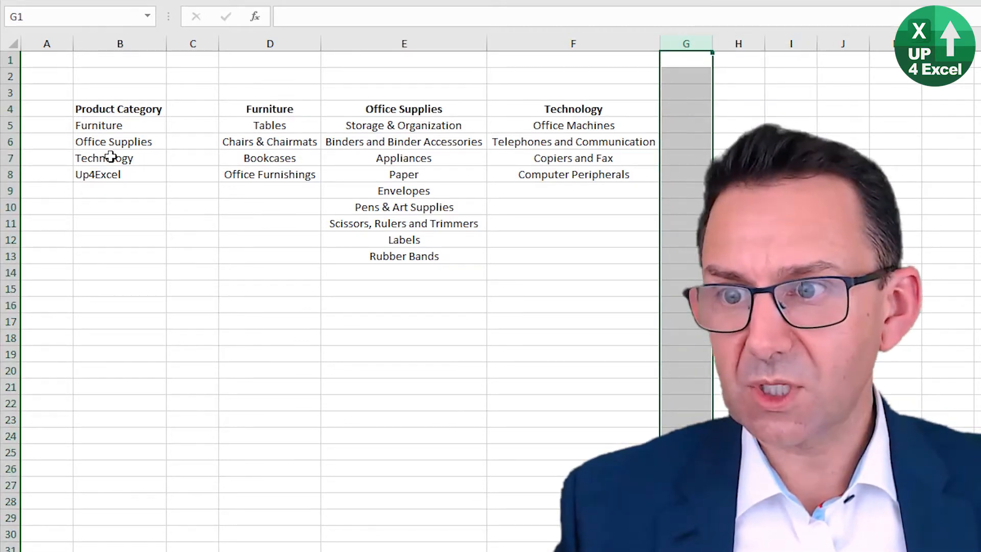
{"action": "left_click", "coordinate": [119, 176]}
{"action": "key", "text": "Delete"}
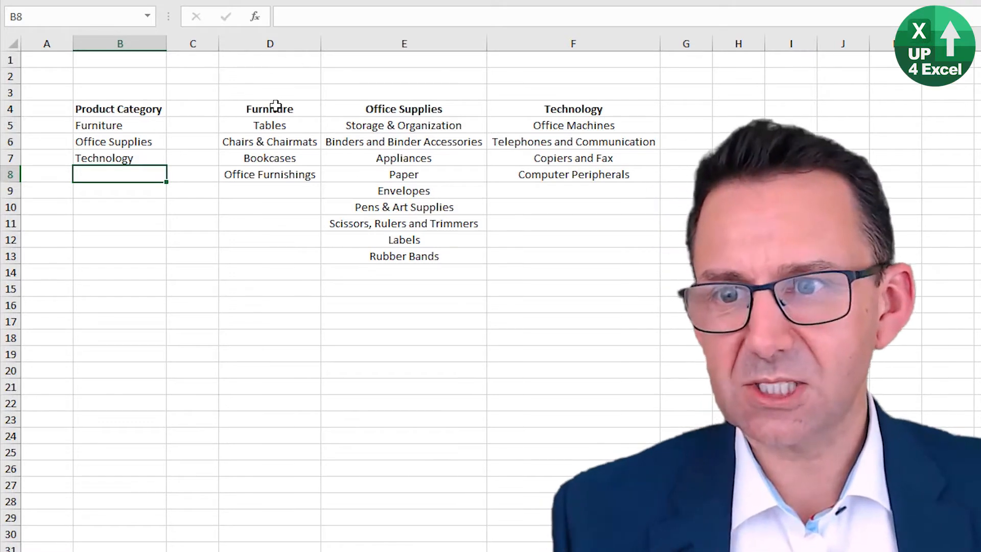
Step: Number the three product categories 1, 2 and 3 in A5:A7
{"action": "left_click", "coordinate": [58, 126]}
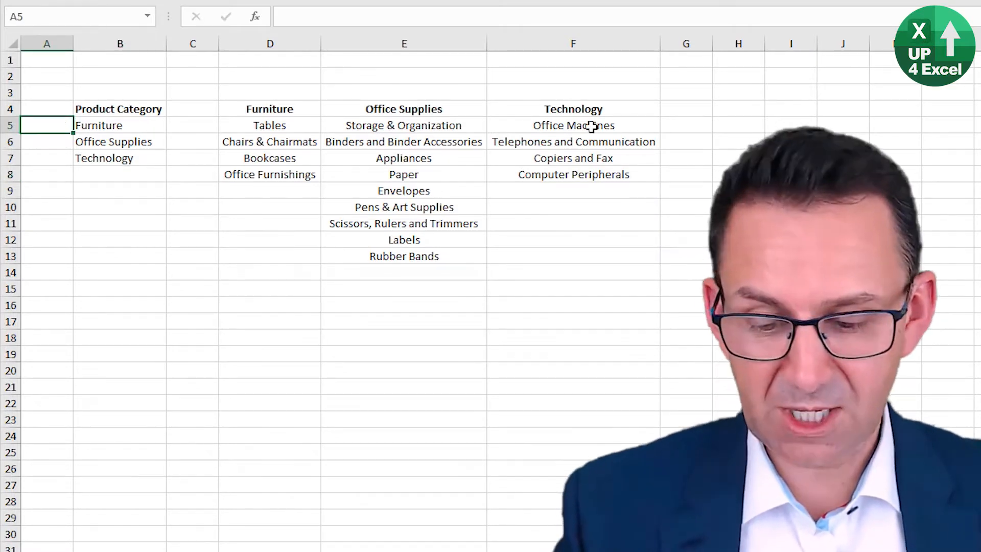
{"action": "type", "text": "1"}
{"action": "key", "text": "Down"}
{"action": "type", "text": "2"}
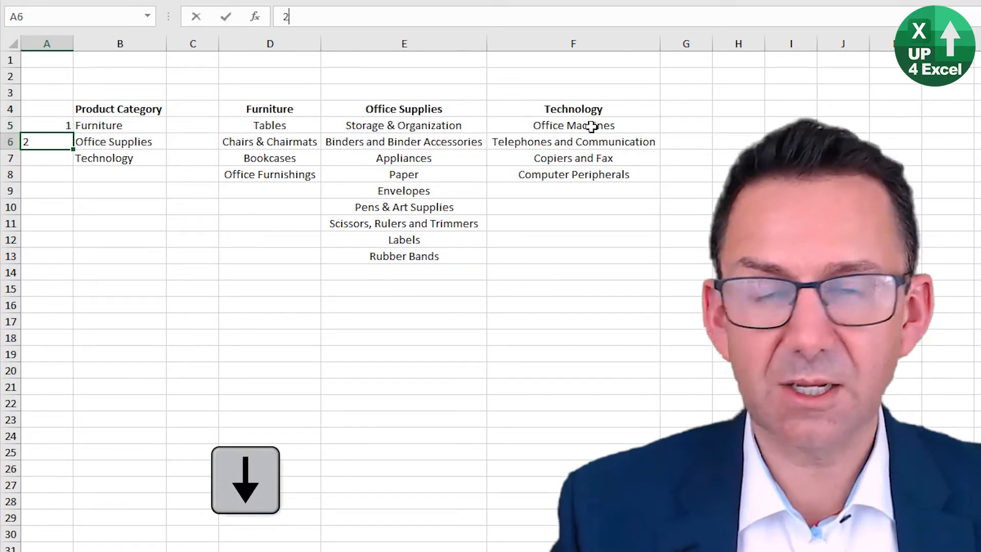
{"action": "key", "text": "Down"}
{"action": "type", "text": "3"}
{"action": "key", "text": "Down"}
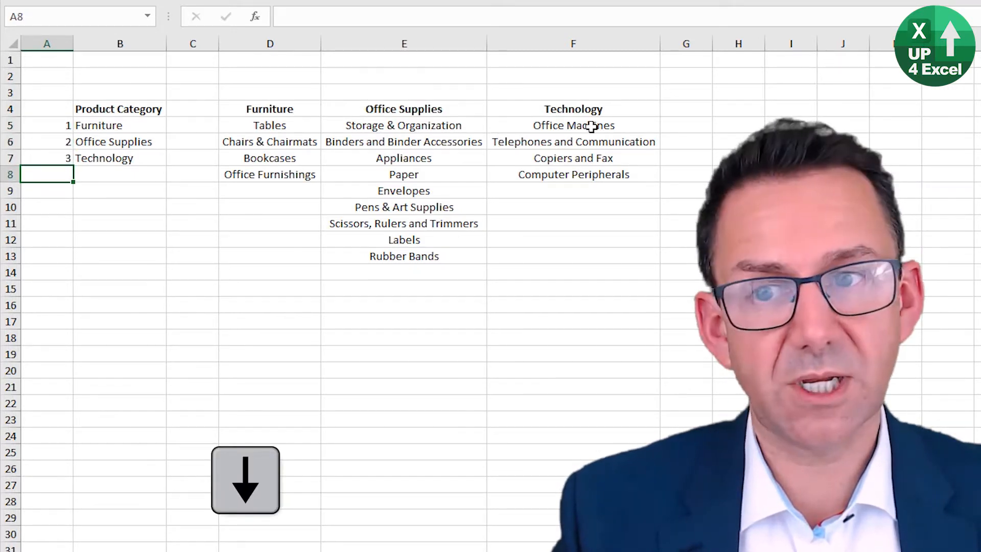
Step: Number the Furniture, Office Supplies and Technology columns 1, 2 and 3 in D3:F3, above their headings
{"action": "key", "text": "Up"}
{"action": "key", "text": "Up"}
{"action": "key", "text": "Up"}
{"action": "key", "text": "Up"}
{"action": "key", "text": "Right"}
{"action": "key", "text": "Right"}
{"action": "key", "text": "Right"}
{"action": "key", "text": "Up"}
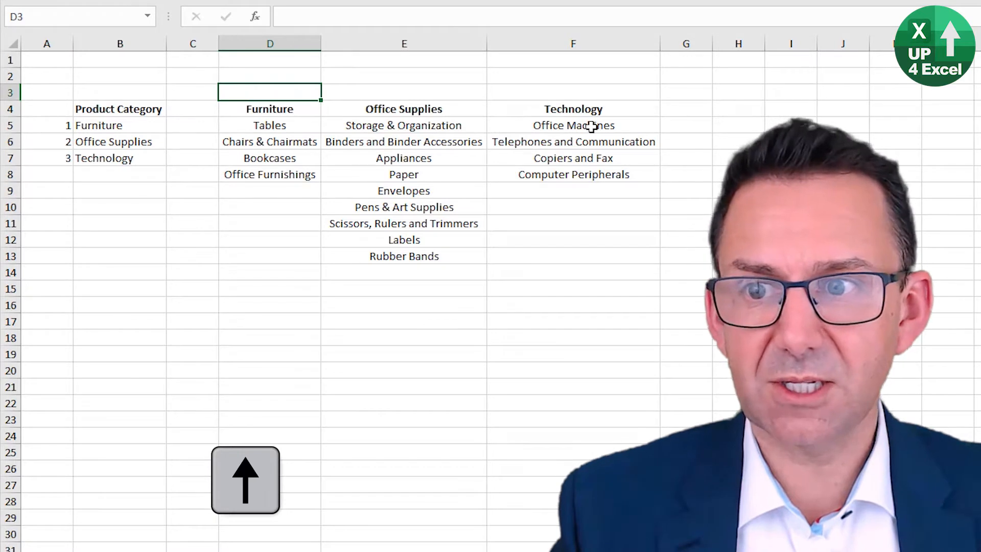
{"action": "type", "text": "`"}
{"action": "key", "text": "Right"}
{"action": "key", "text": "Left"}
{"action": "type", "text": "1"}
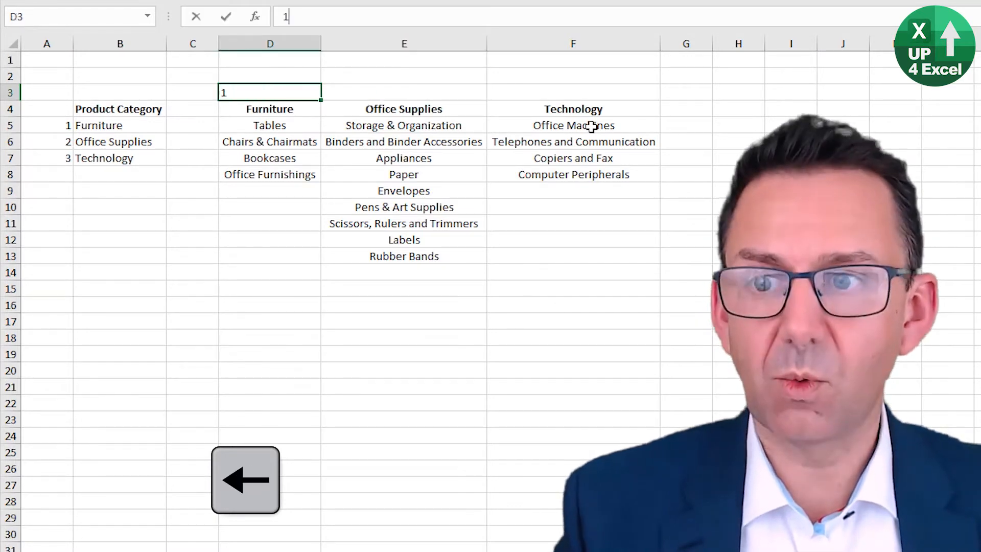
{"action": "key", "text": "Right"}
{"action": "type", "text": "2"}
{"action": "key", "text": "Right"}
{"action": "type", "text": "3"}
{"action": "key", "text": "Right"}
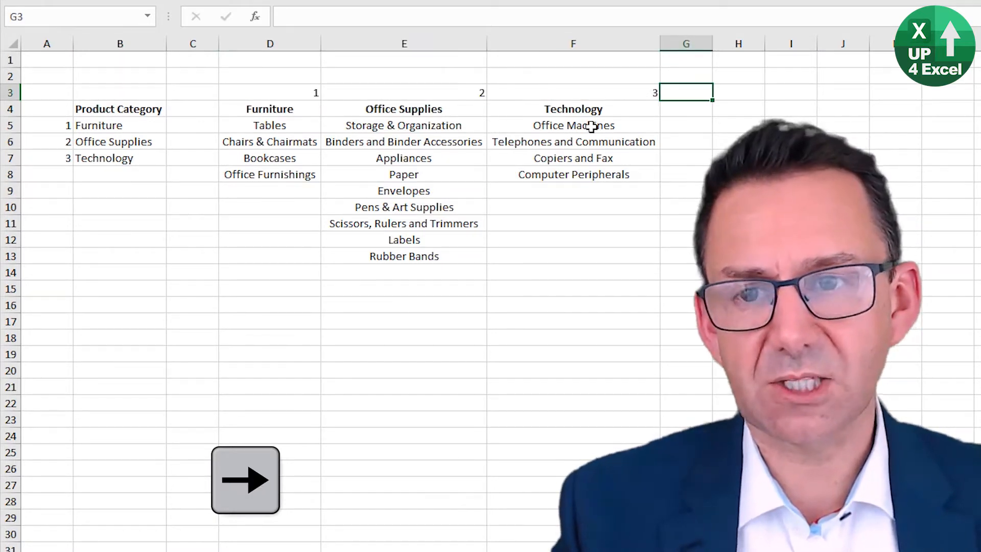
Step: Center the column numbers in D3:F3 horizontally
{"action": "key", "text": "Left"}
{"action": "key", "text": "shift+Left"}
{"action": "key", "text": "shift+Left"}
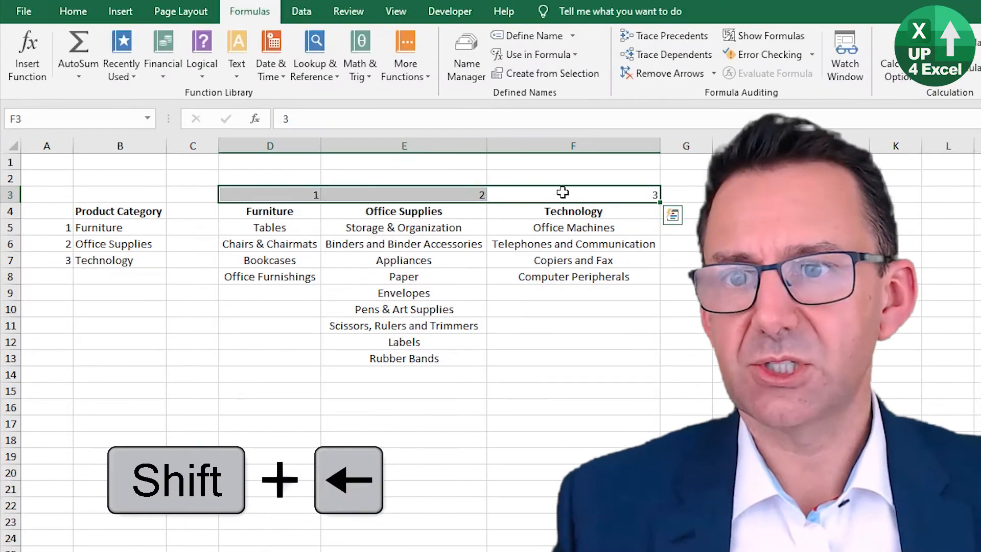
{"action": "left_click", "coordinate": [71, 11]}
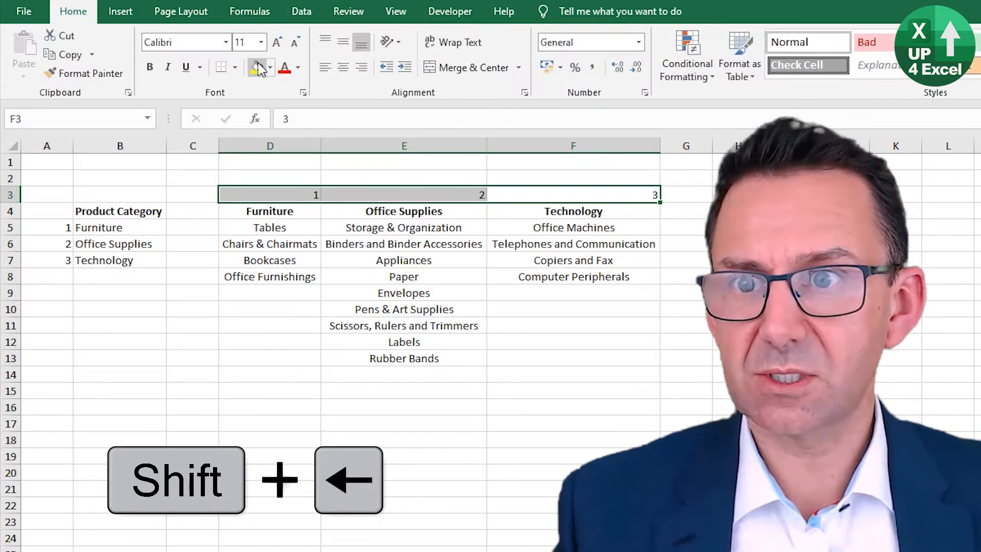
{"action": "left_click", "coordinate": [343, 67]}
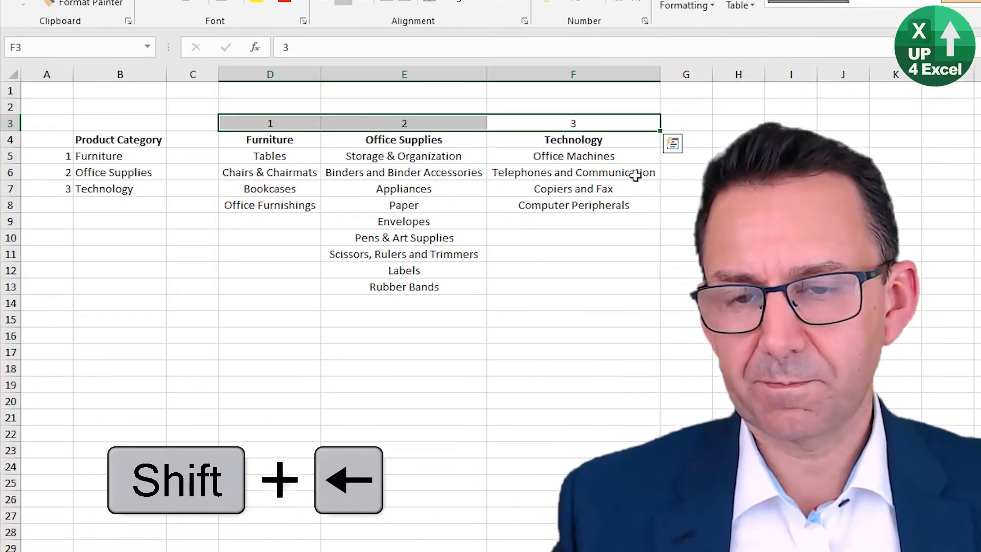
{"action": "key", "text": "Down"}
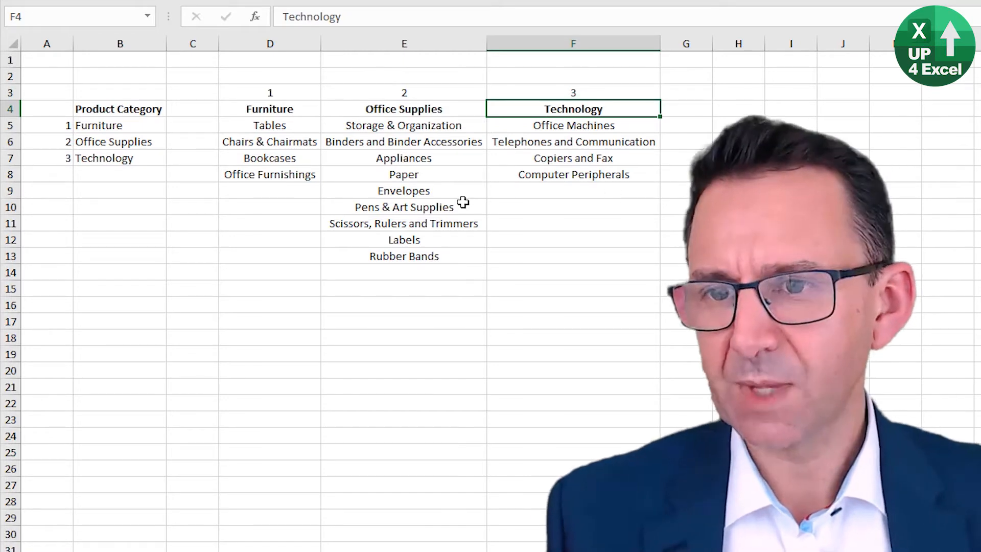
Step: Highlight the Furniture items and the Office Supplies items in turn to compare the lengths of the two lists
{"action": "left_click", "coordinate": [276, 123]}
{"action": "left_click_drag", "start_coordinate": [277, 123], "coordinate": [281, 175]}
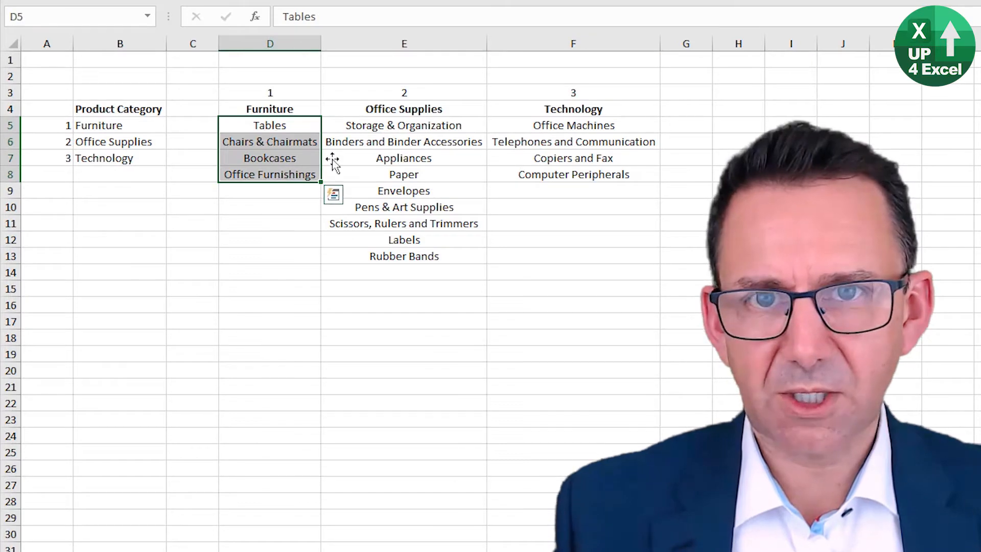
{"action": "left_click_drag", "start_coordinate": [391, 120], "coordinate": [403, 254]}
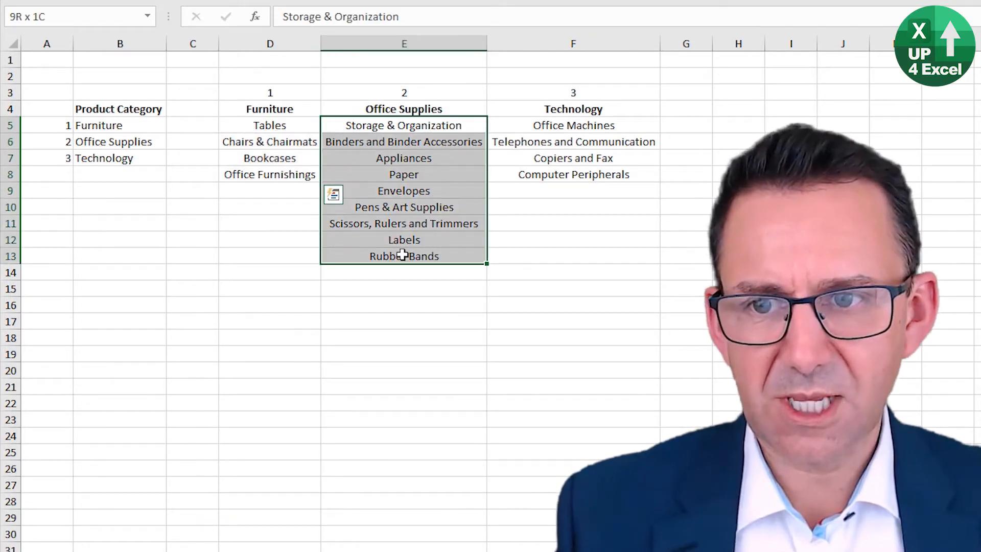
Step: Enter =COUNTA(D$5:D$1048576) in D2 to count the Furniture items, locking only the rows
{"action": "left_click", "coordinate": [283, 78]}
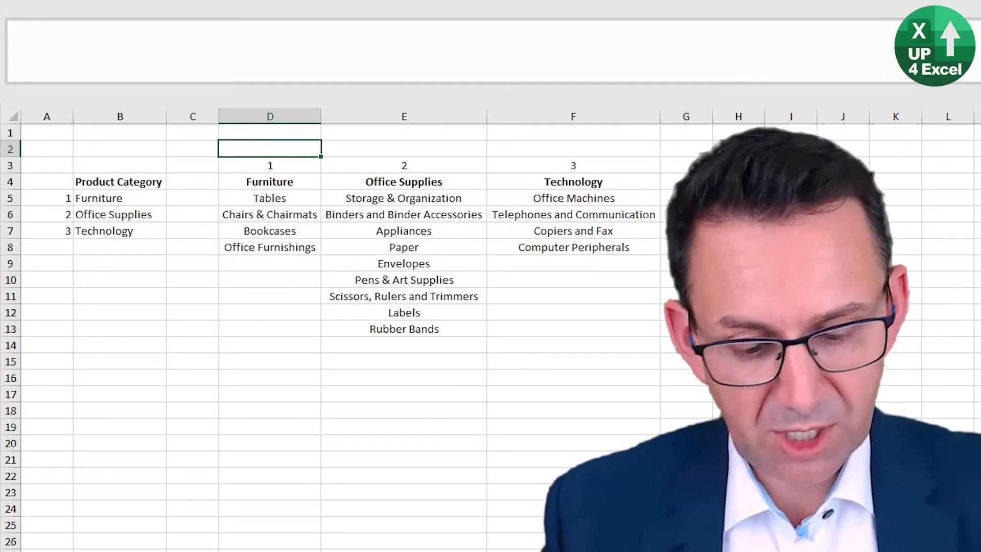
{"action": "type", "text": "=counta"}
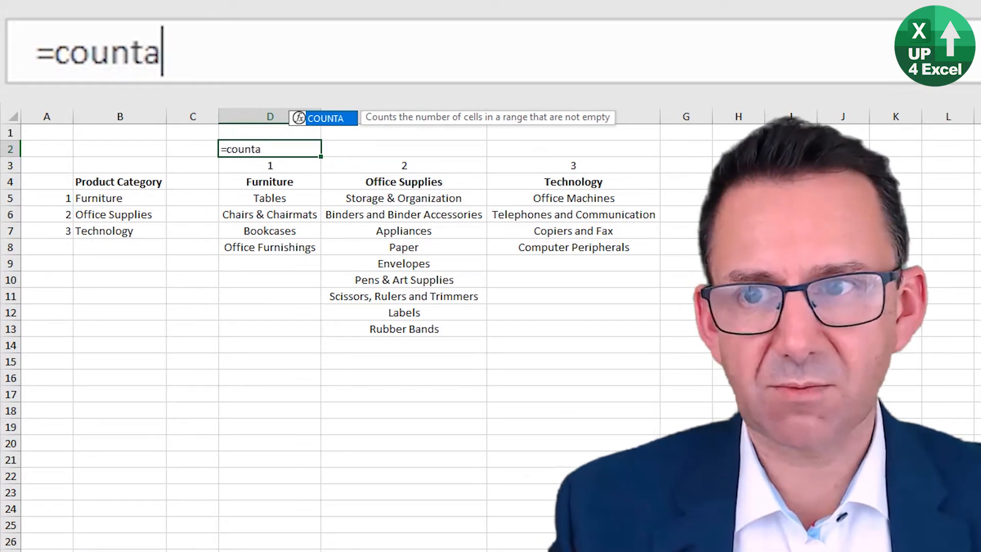
{"action": "key", "text": "BackSpace"}
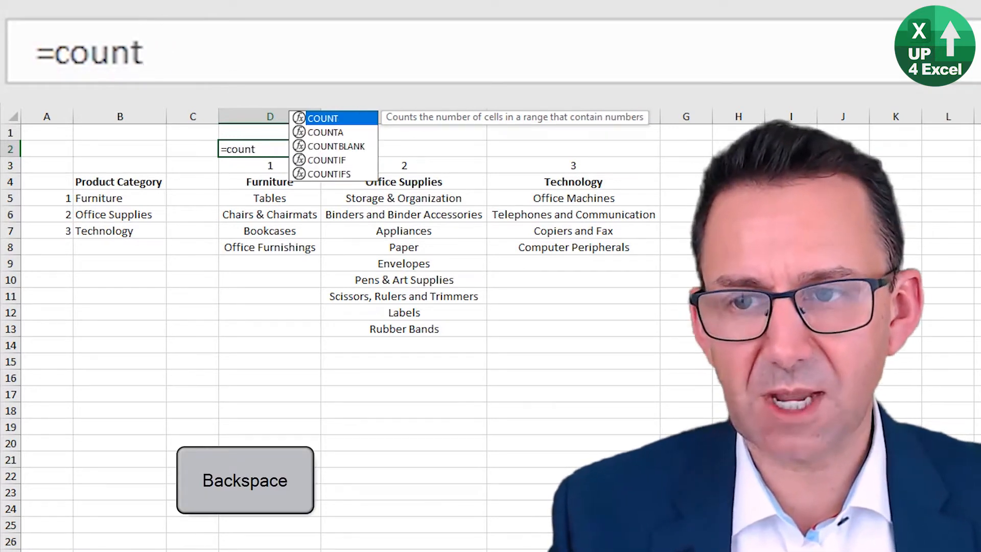
{"action": "type", "text": "a"}
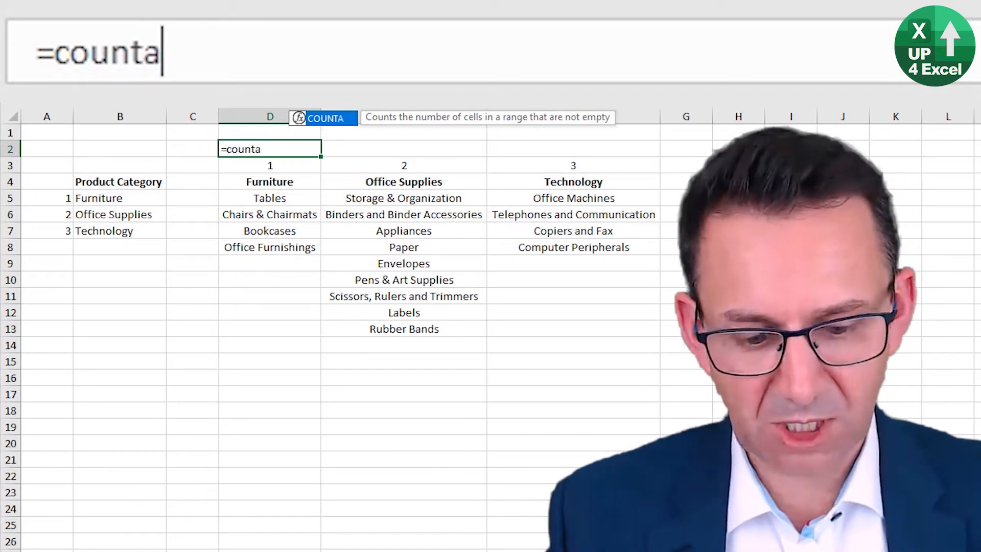
{"action": "type", "text": "("}
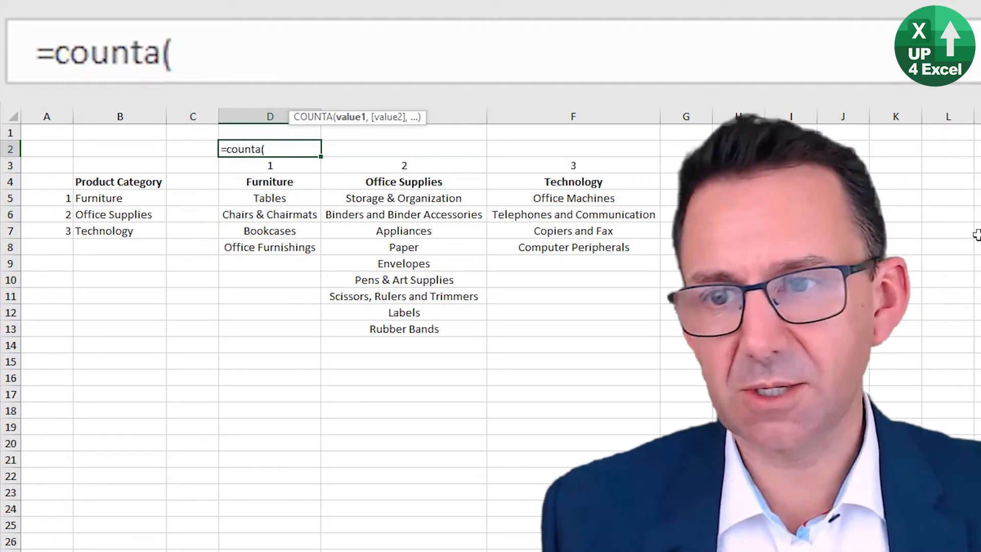
{"action": "left_click", "coordinate": [267, 199]}
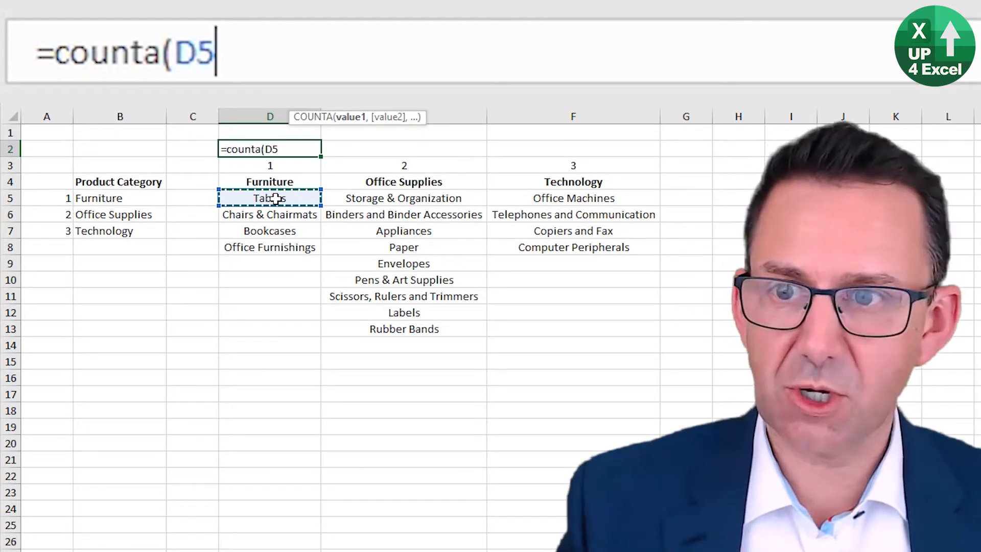
{"action": "key", "text": "ctrl+shift+Down"}
{"action": "key", "text": "ctrl+shift+Down"}
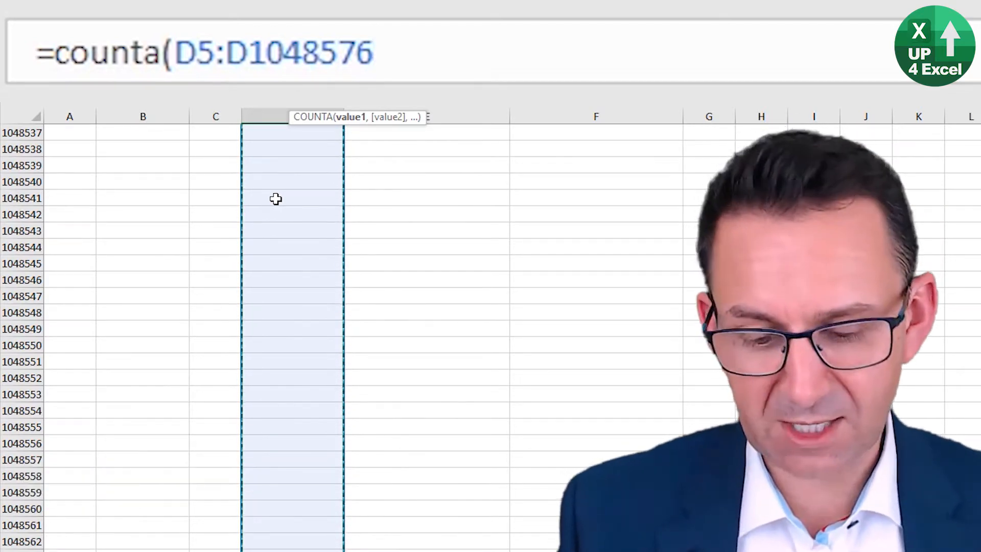
{"action": "key", "text": "F4"}
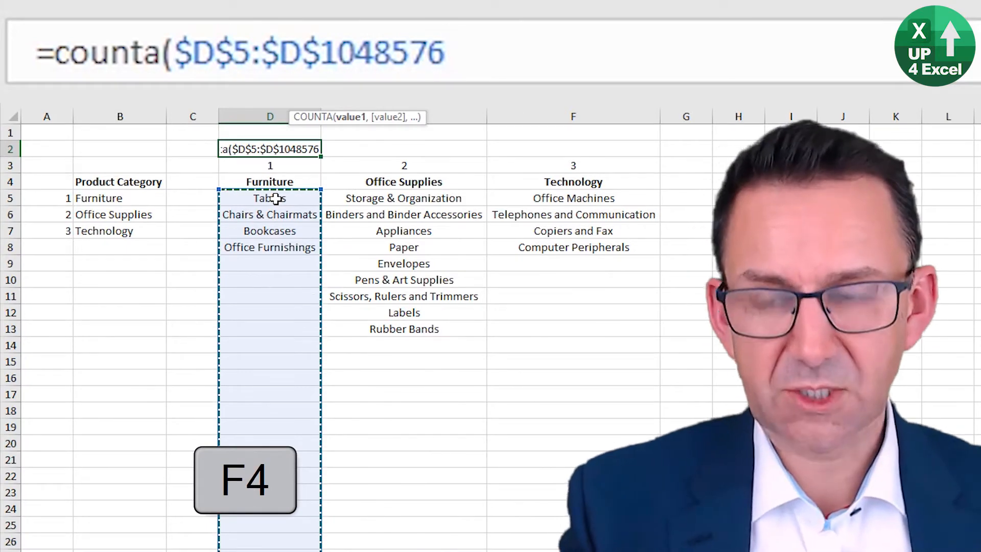
{"action": "key", "text": "F4"}
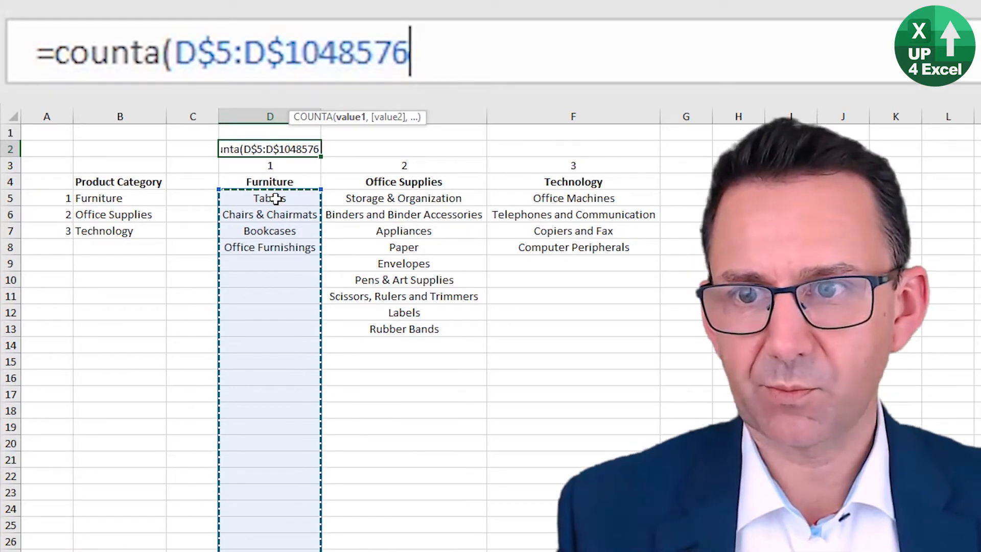
{"action": "type", "text": ")"}
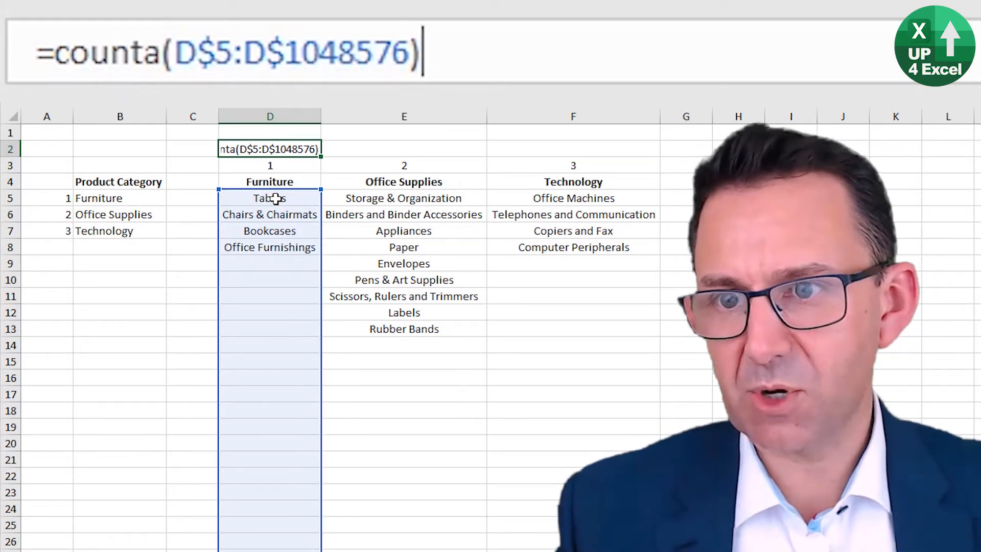
{"action": "key", "text": "Return"}
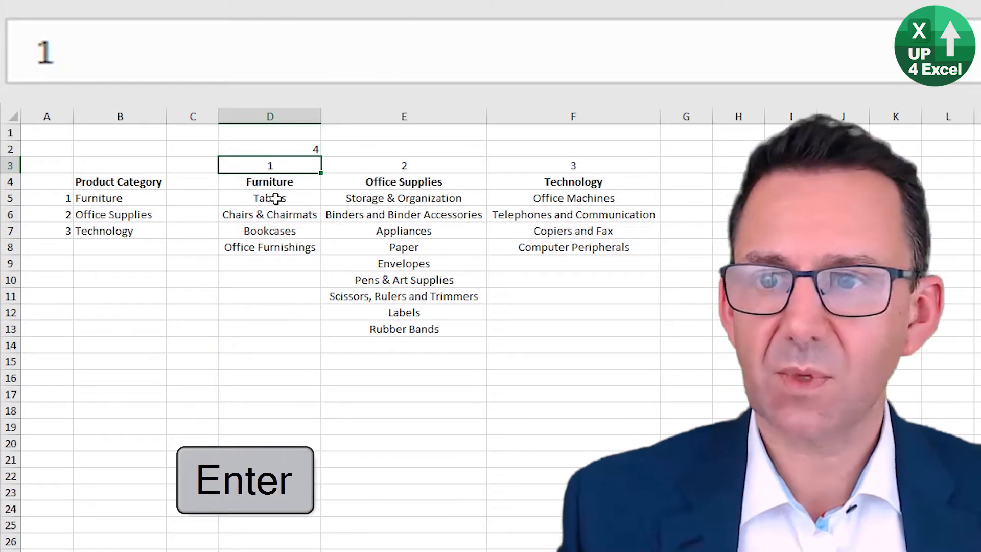
Step: Test the Furniture count by adding the item Door in D9 and deleting it again
{"action": "key", "text": "Up"}
{"action": "key", "text": "Down"}
{"action": "key", "text": "Down"}
{"action": "key", "text": "Down"}
{"action": "key", "text": "Down"}
{"action": "key", "text": "Down"}
{"action": "key", "text": "Down"}
{"action": "key", "text": "Down"}
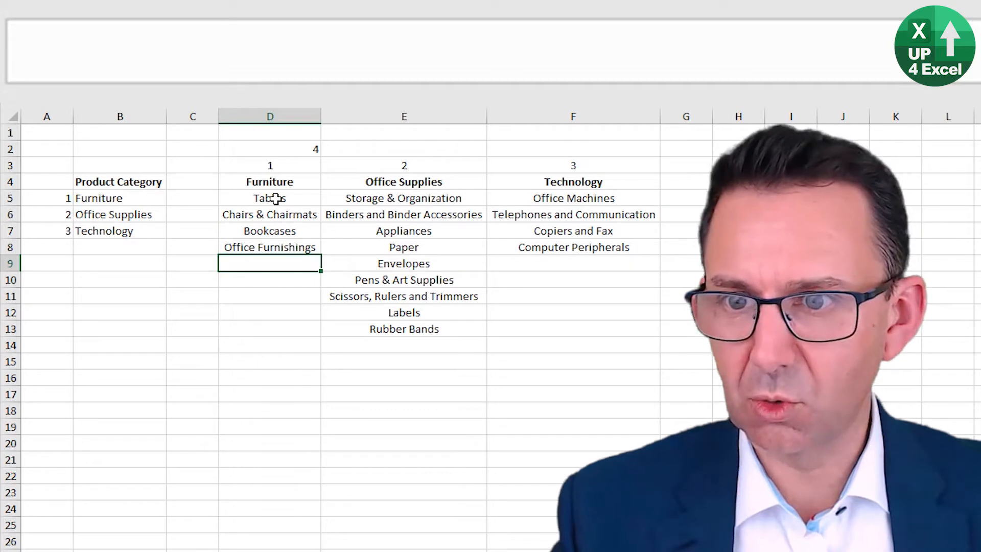
{"action": "type", "text": "Door"}
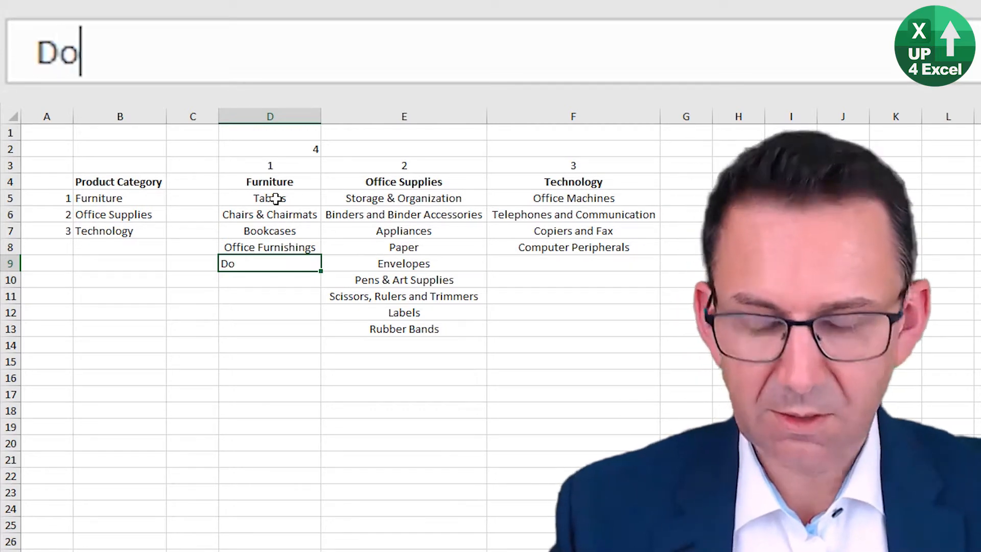
{"action": "key", "text": "Return"}
{"action": "key", "text": "Up"}
{"action": "key", "text": "Up"}
{"action": "key", "text": "Up"}
{"action": "key", "text": "Up"}
{"action": "key", "text": "Up"}
{"action": "key", "text": "Up"}
{"action": "key", "text": "Up"}
{"action": "key", "text": "Up"}
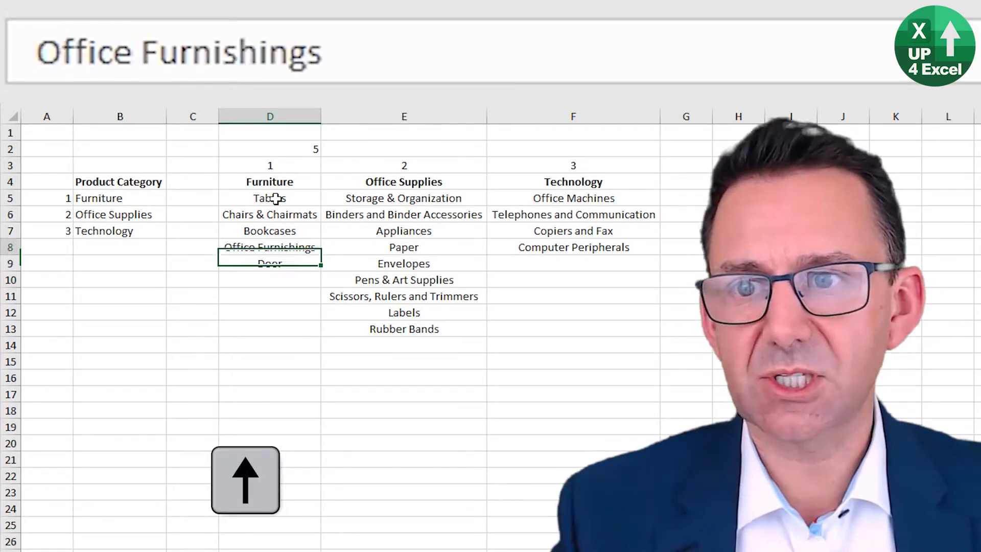
{"action": "key", "text": "ctrl+Down"}
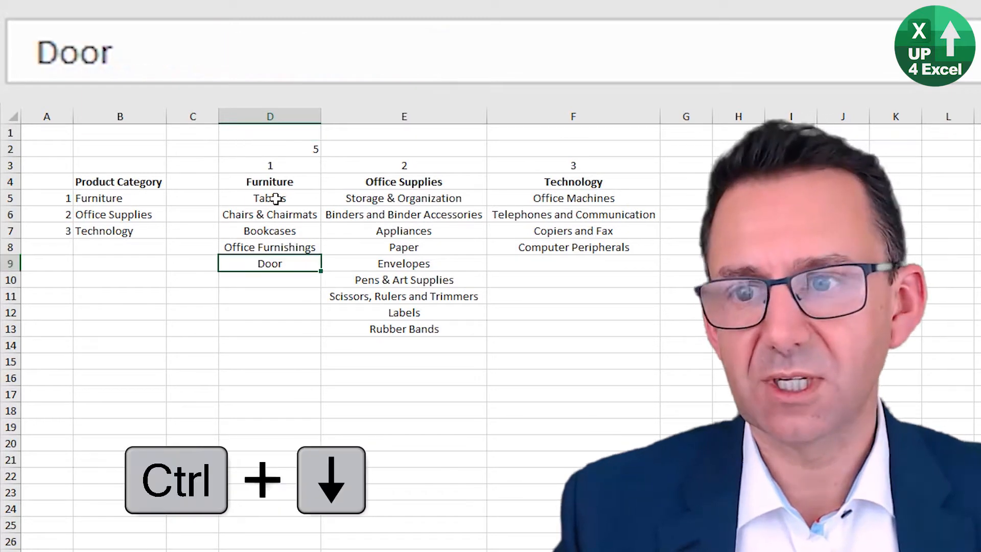
{"action": "key", "text": "Delete"}
Step: Copy the COUNTA formula from D2 across to E2:F2 for Office Supplies and Technology
{"action": "key", "text": "Up"}
{"action": "key", "text": "Up"}
{"action": "key", "text": "Up"}
{"action": "key", "text": "Up"}
{"action": "key", "text": "Up"}
{"action": "key", "text": "Up"}
{"action": "key", "text": "Up"}
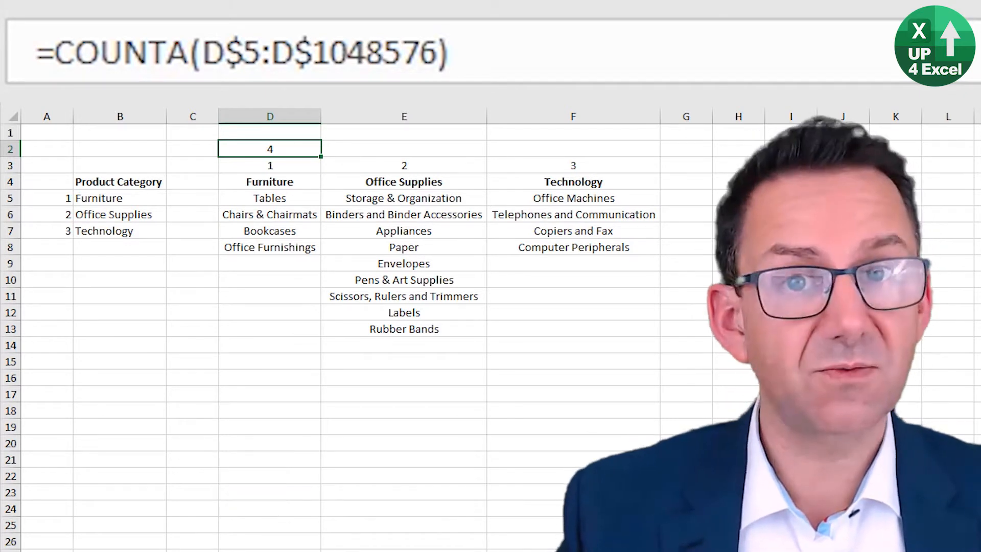
{"action": "key", "text": "ctrl+c"}
{"action": "key", "text": "shift+Right"}
{"action": "key", "text": "shift+Right"}
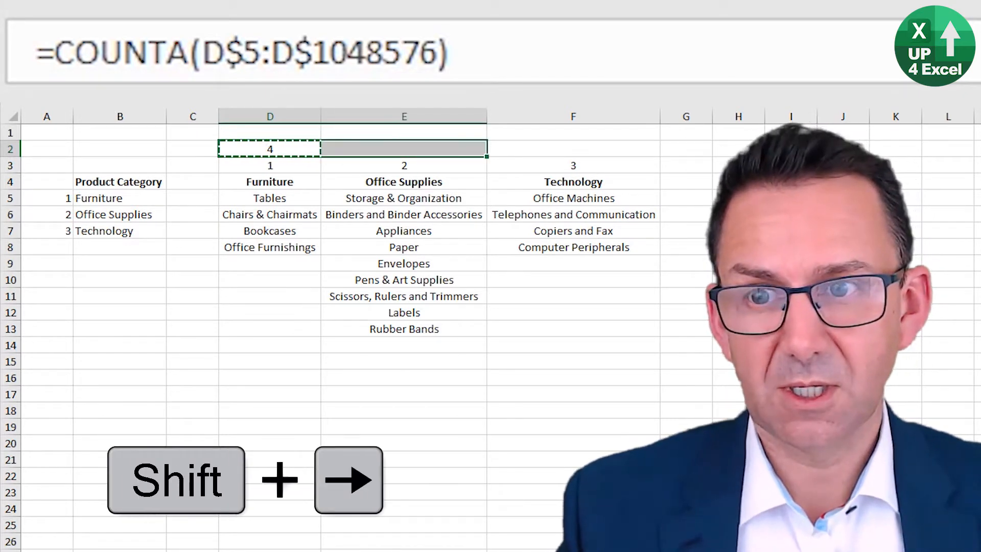
{"action": "key", "text": "Return"}
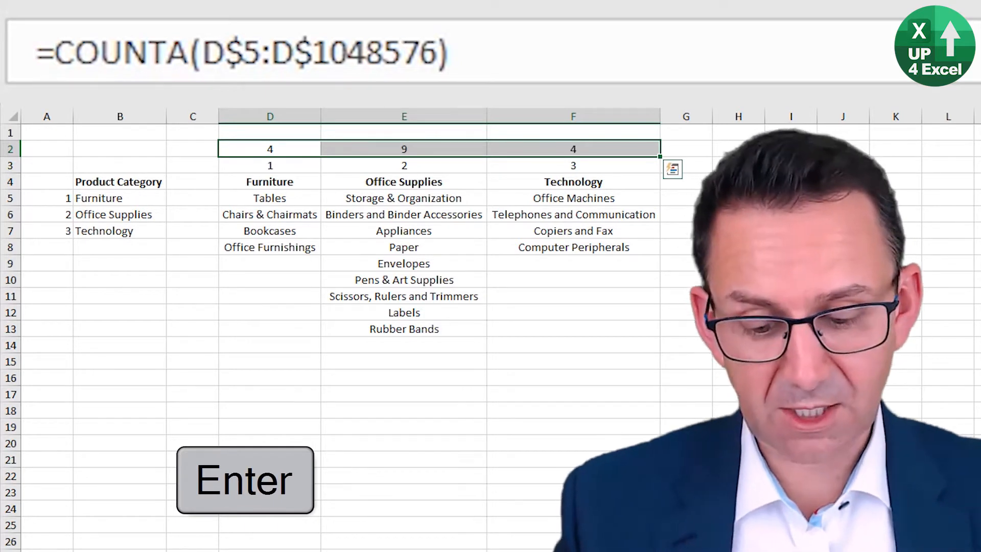
{"action": "key", "text": "ctrl+r"}
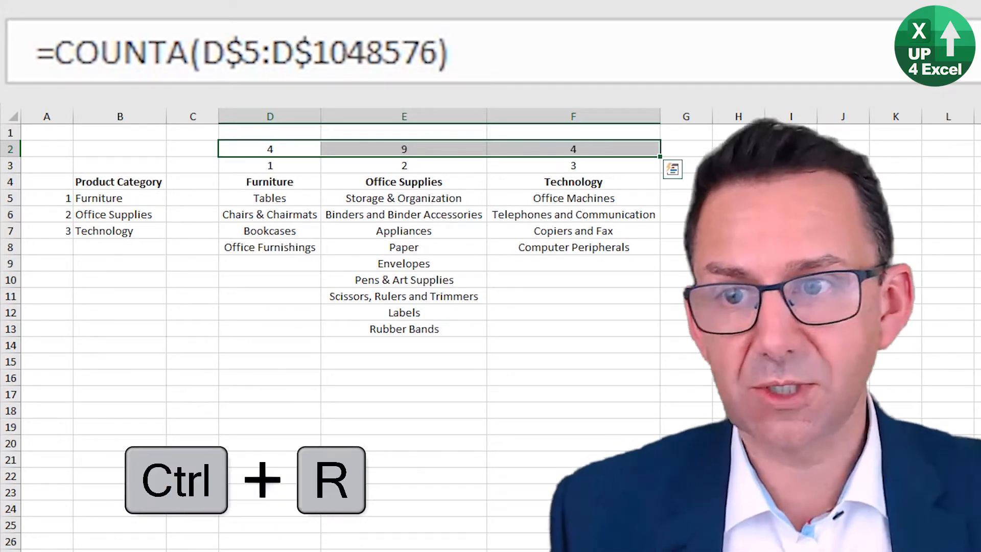
Step: Label the row of item counts as Count in C2
{"action": "left_click", "coordinate": [435, 161]}
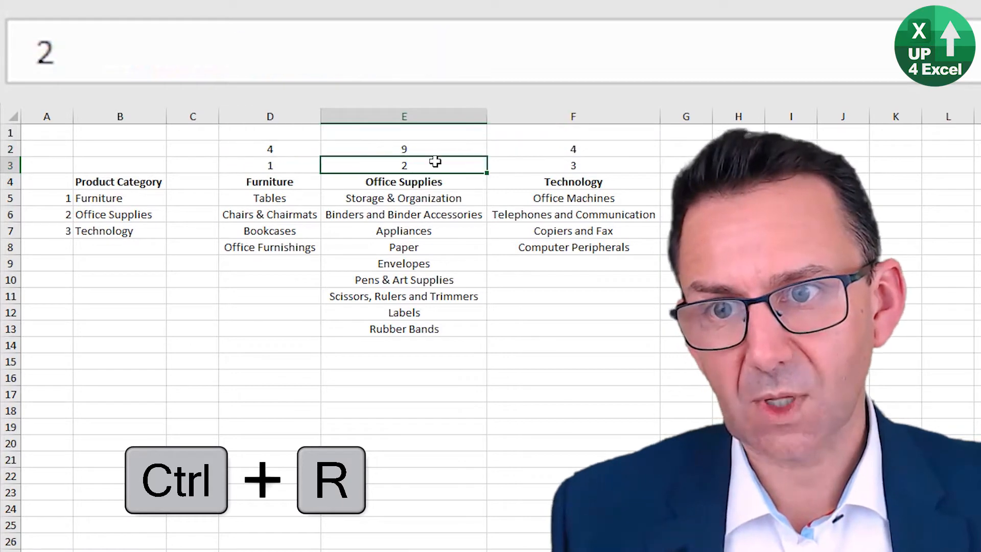
{"action": "key", "text": "Up"}
{"action": "key", "text": "Left"}
{"action": "key", "text": "Left"}
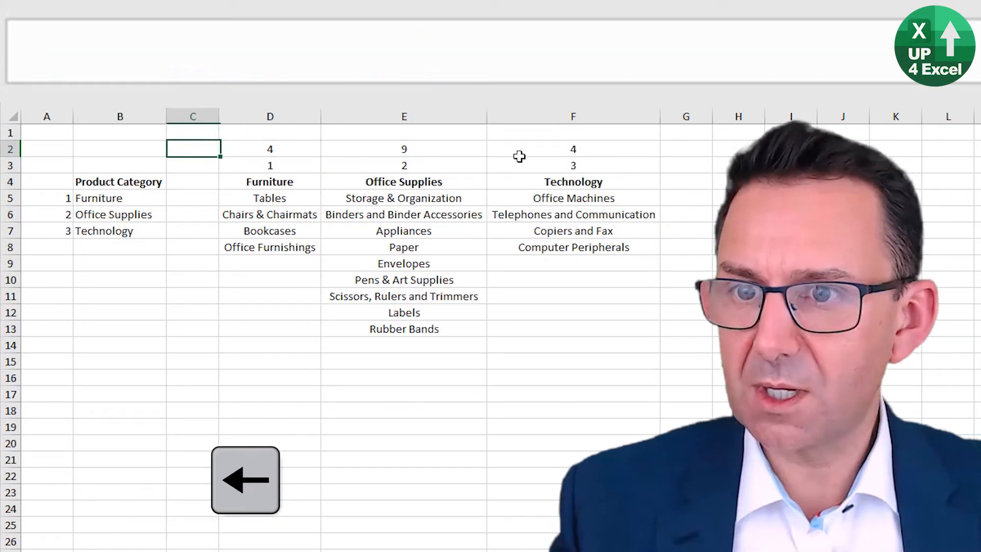
{"action": "type", "text": "Count"}
{"action": "key", "text": "Return"}
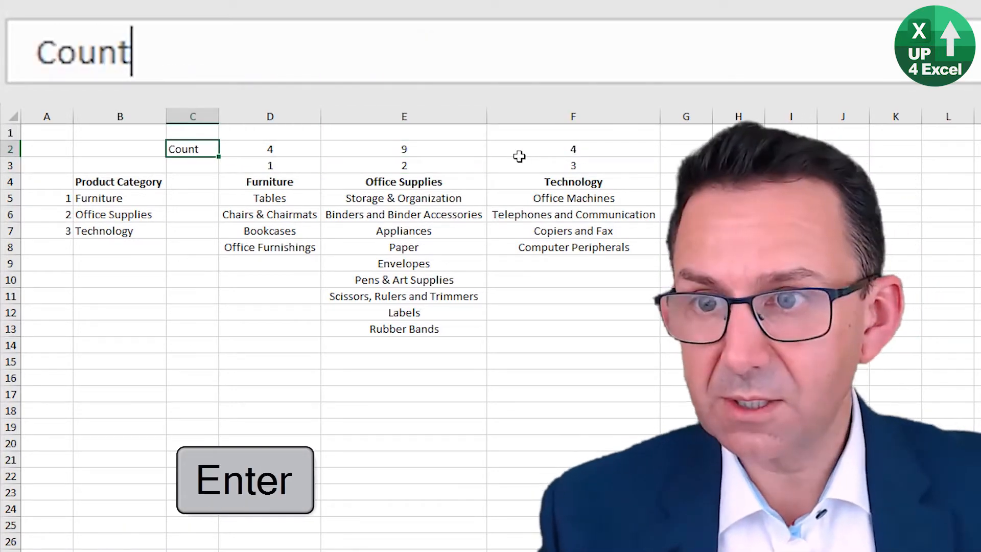
Step: Label the row of column numbers as List Number in C3 and fit column C's width to the text
{"action": "type", "text": "Li"}
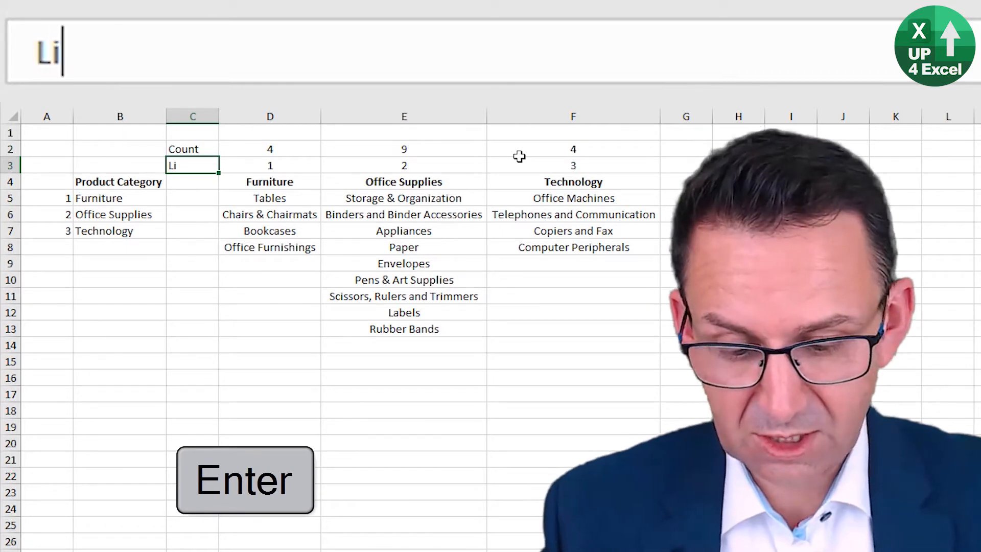
{"action": "type", "text": "st Number"}
{"action": "key", "text": "Return"}
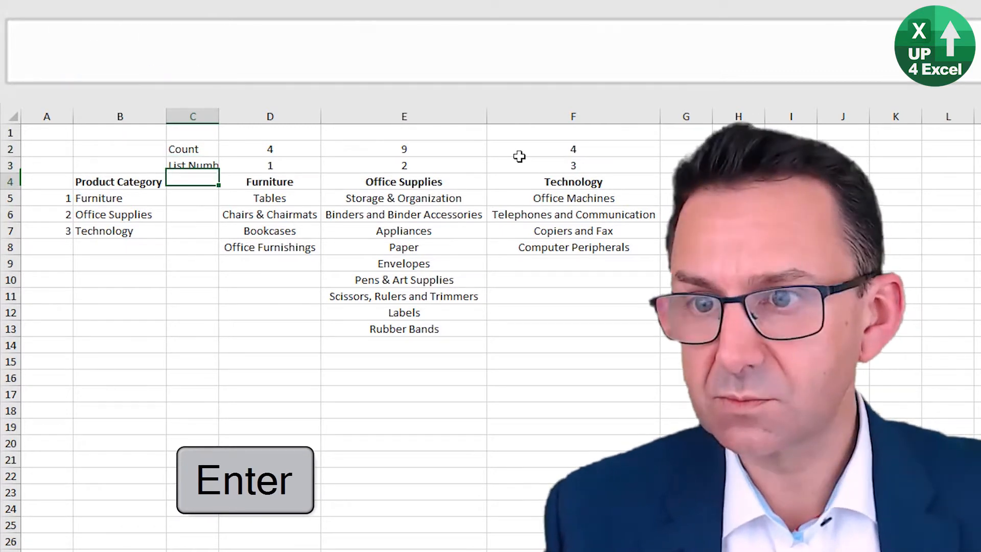
{"action": "key", "text": "Up"}
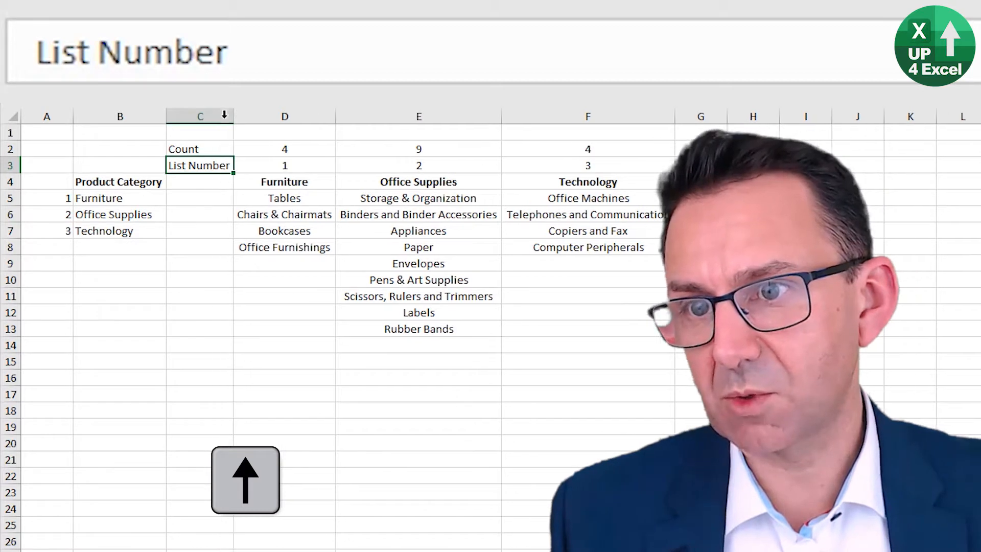
{"action": "double_click", "coordinate": [219, 116]}
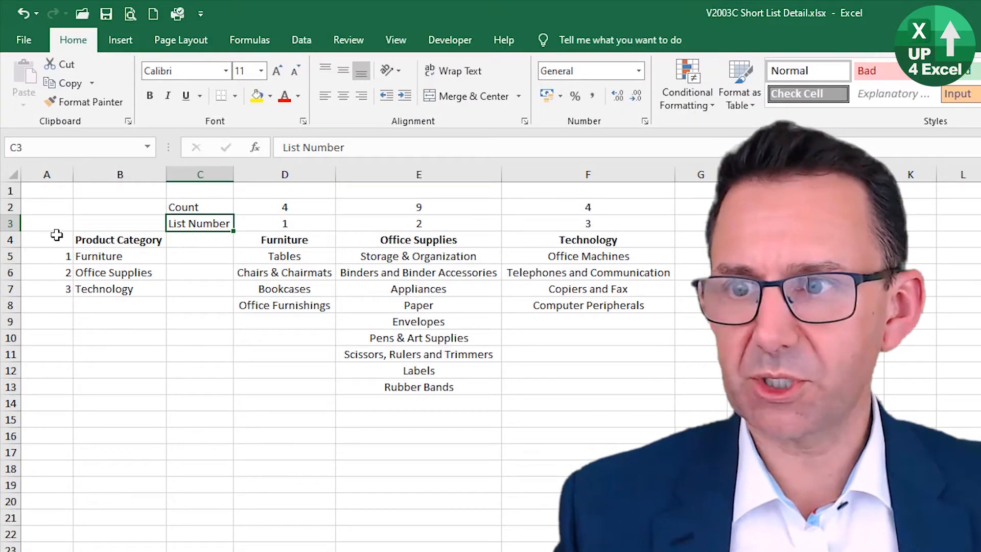
Step: Group columns A to F, which hold the category and sub-category lists
{"action": "left_click", "coordinate": [110, 240]}
{"action": "left_click", "coordinate": [654, 176]}
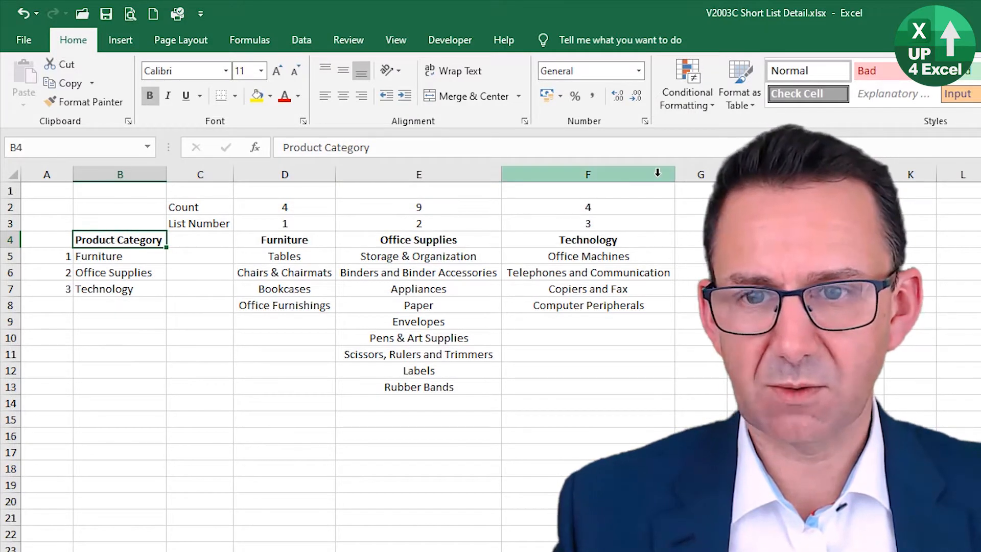
{"action": "left_click_drag", "start_coordinate": [654, 175], "coordinate": [61, 174]}
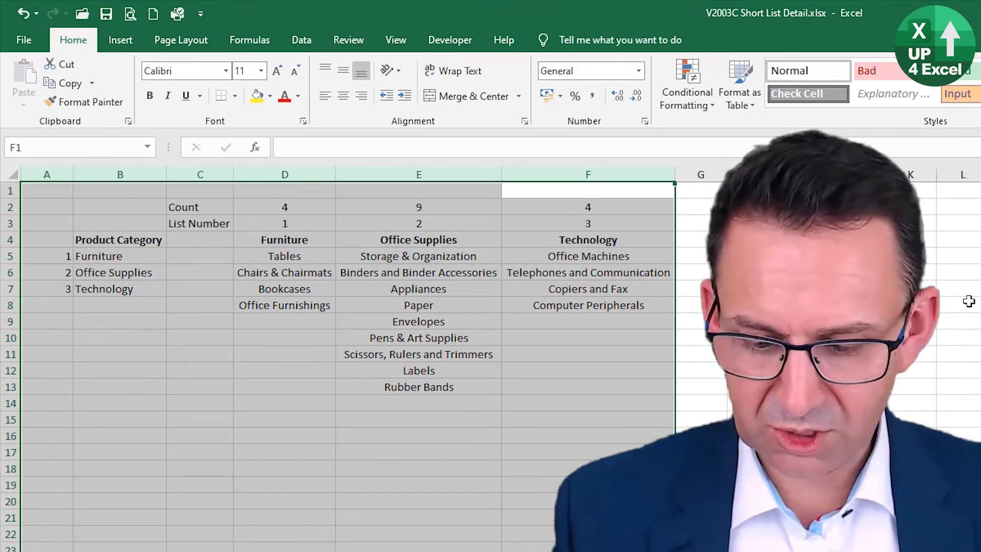
{"action": "key", "text": "shift+alt+Right"}
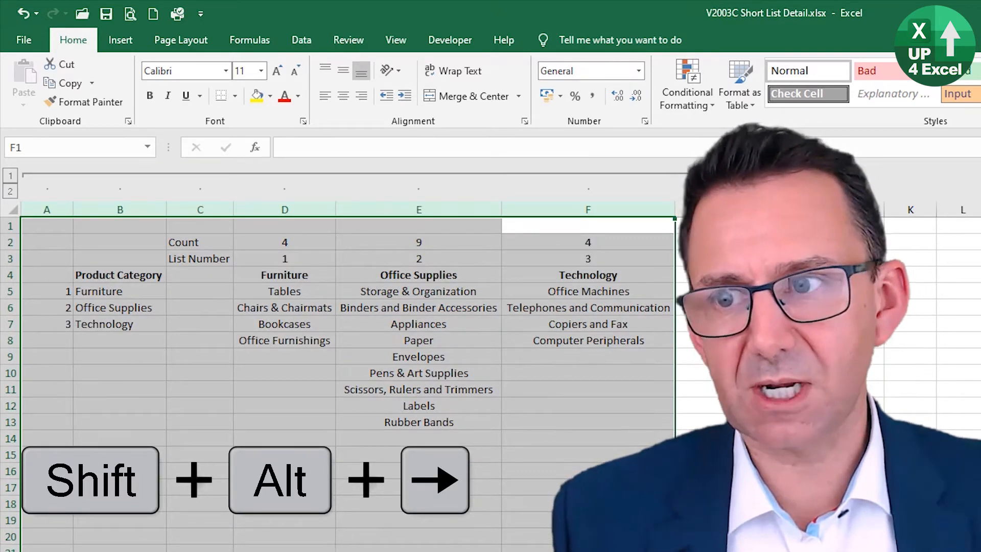
Step: Collapse the grouped columns A to F and expand them again
{"action": "left_click", "coordinate": [701, 175]}
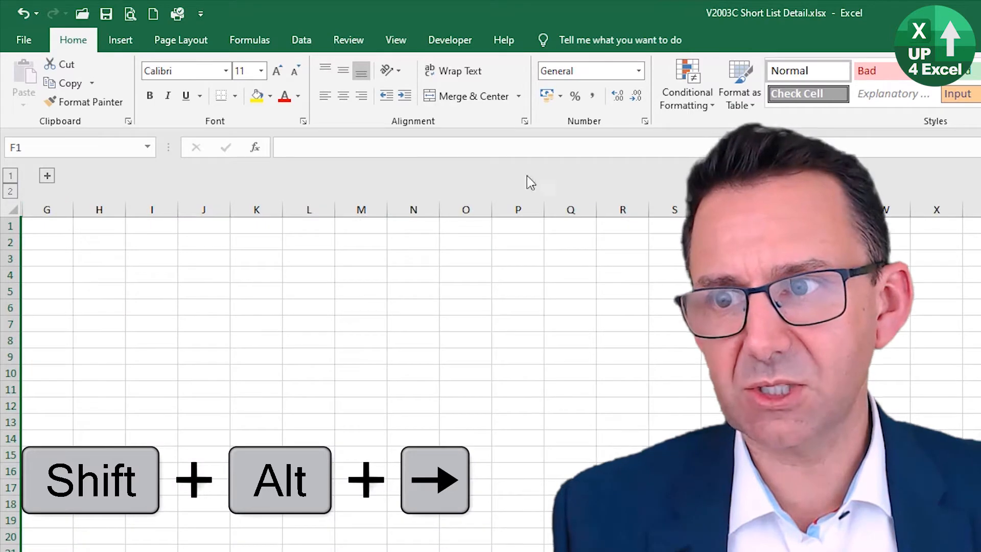
{"action": "left_click", "coordinate": [48, 176]}
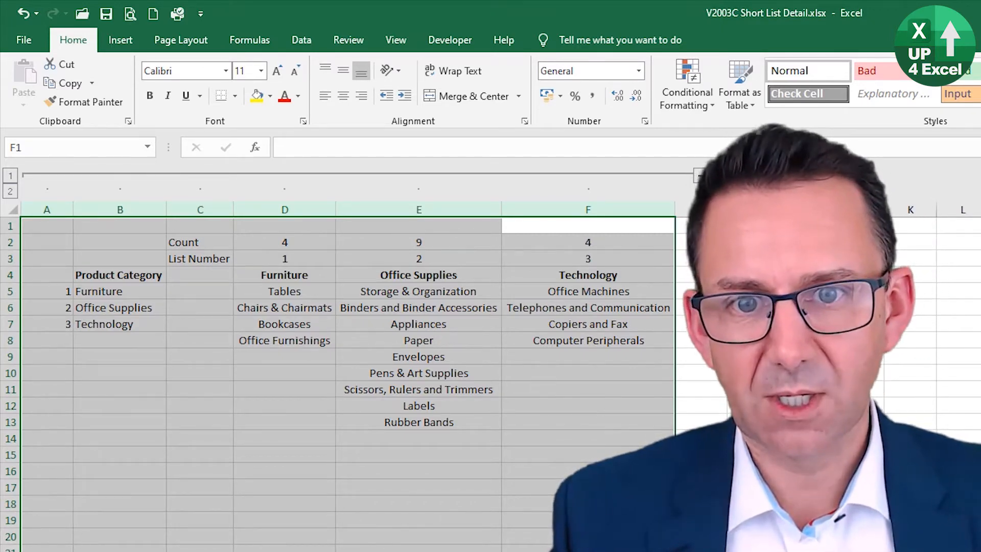
{"action": "left_click", "coordinate": [754, 275]}
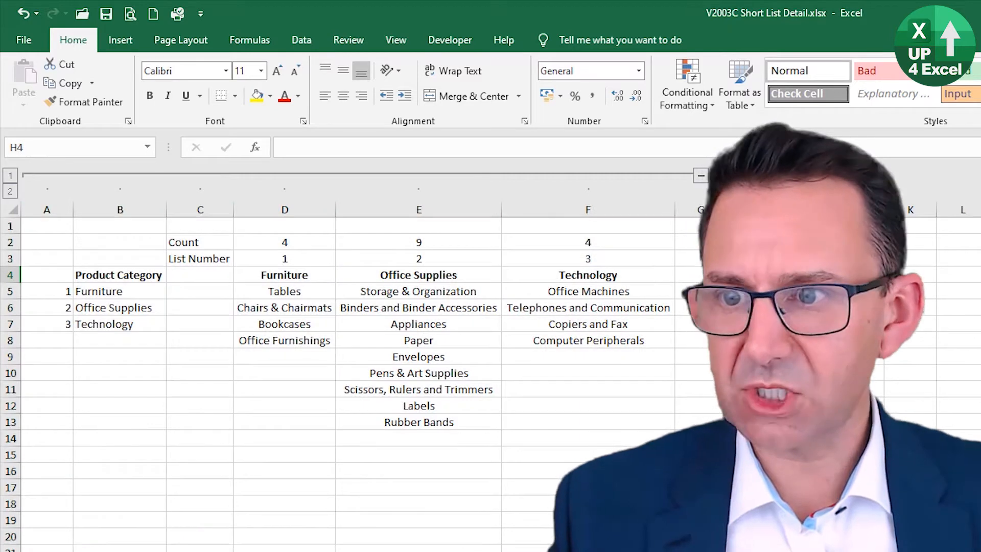
Step: Copy the Product Category heading from B4 to H3 and fit column H's width to it
{"action": "left_click", "coordinate": [154, 274]}
{"action": "key", "text": "ctrl+c"}
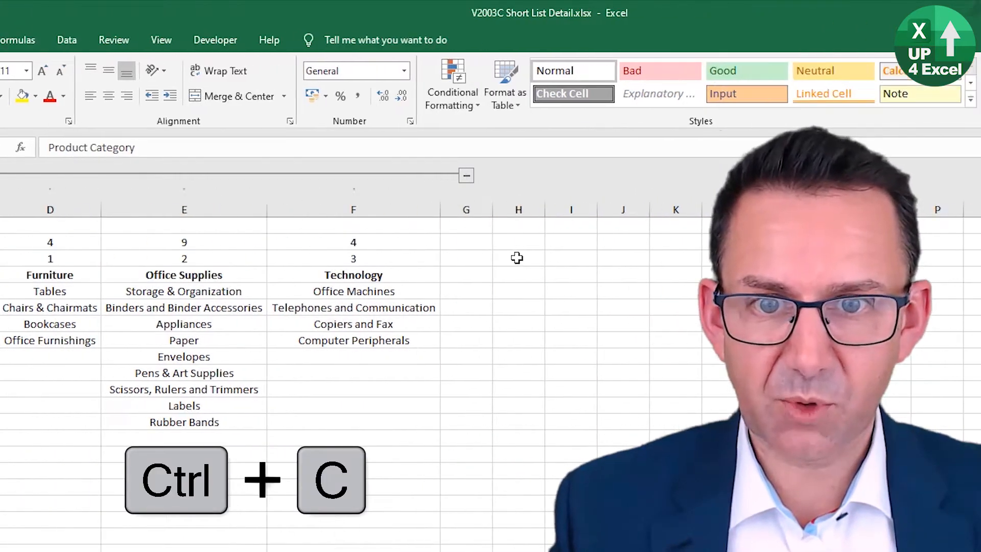
{"action": "left_click", "coordinate": [753, 258]}
{"action": "key", "text": "ctrl+v"}
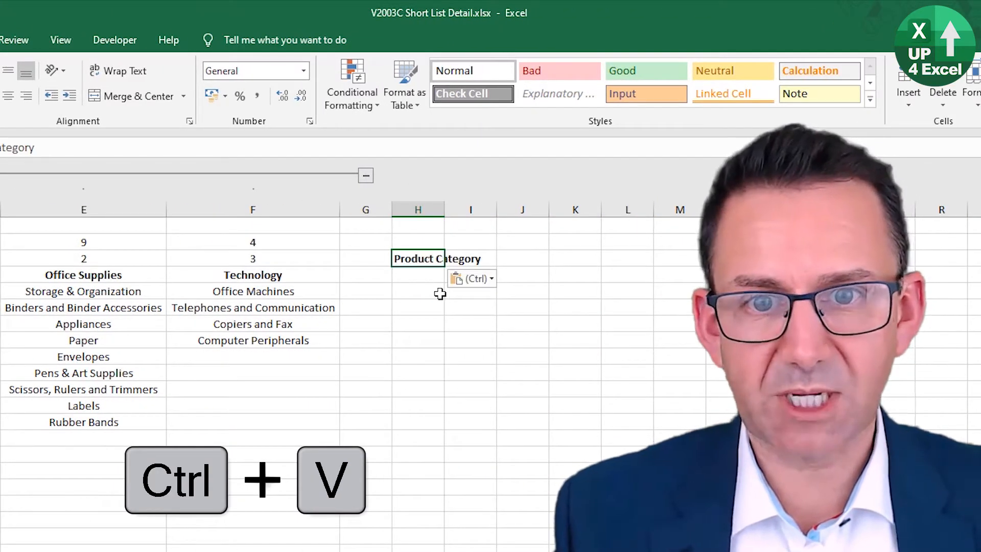
{"action": "double_click", "coordinate": [443, 213]}
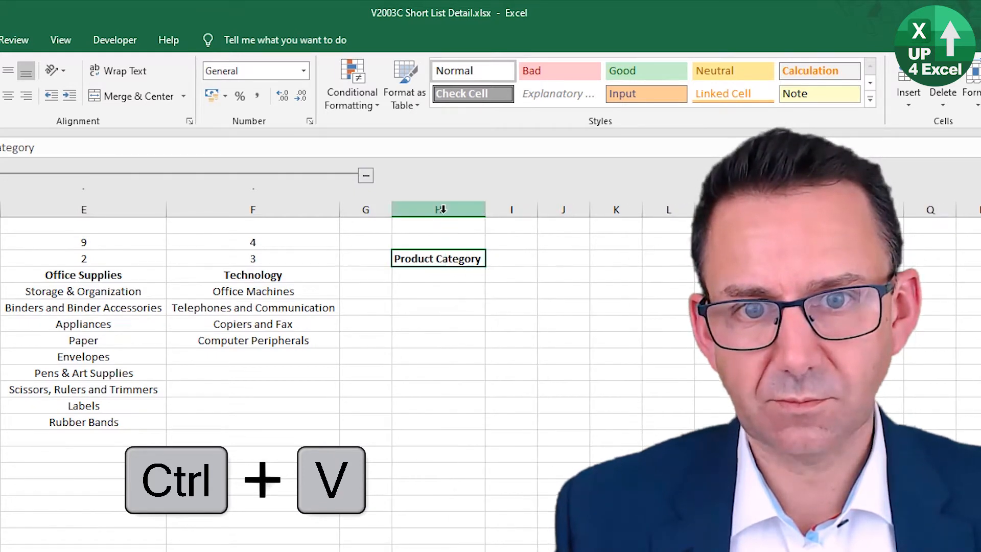
Step: Select cell I3 and look through the form and ActiveX controls available for insertion
{"action": "left_click", "coordinate": [517, 261]}
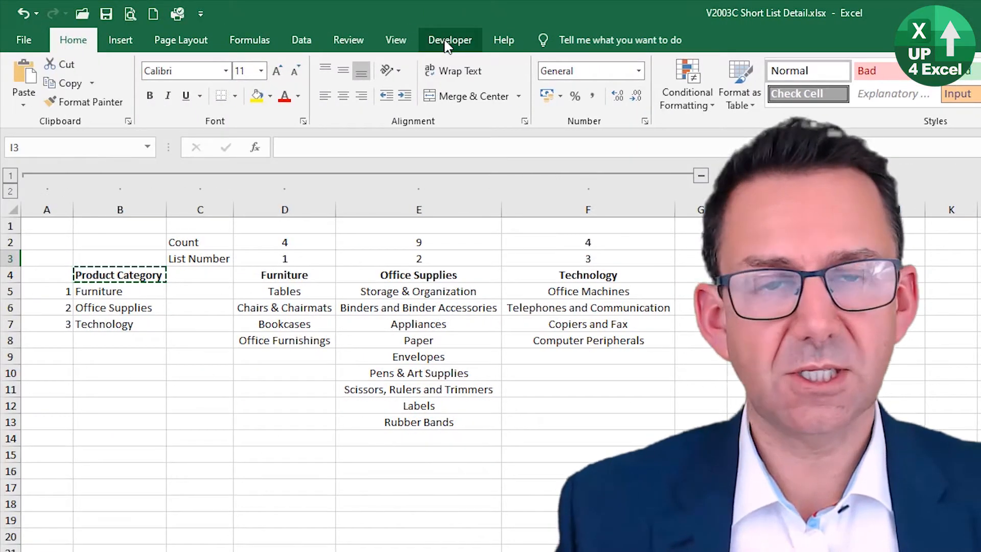
{"action": "left_click", "coordinate": [446, 46]}
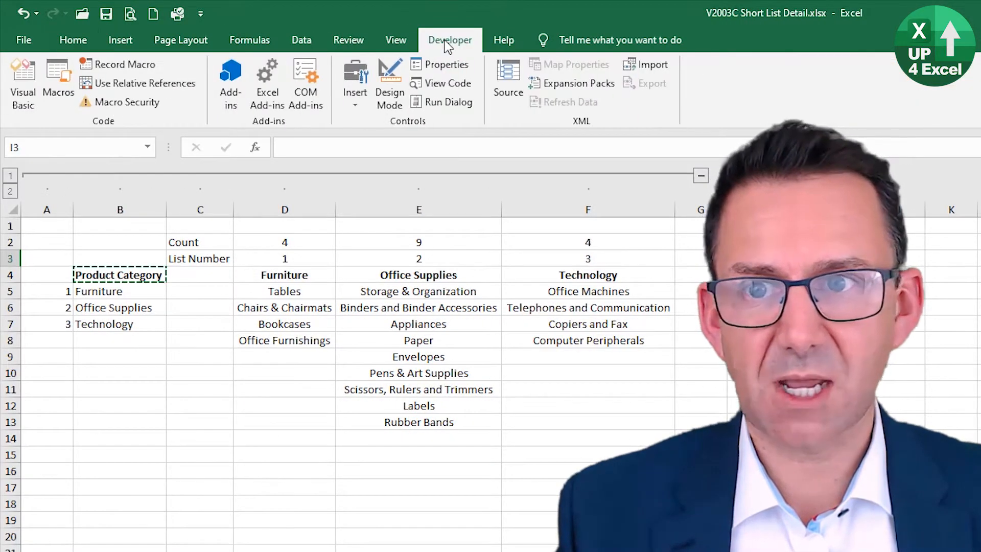
{"action": "left_click", "coordinate": [355, 87]}
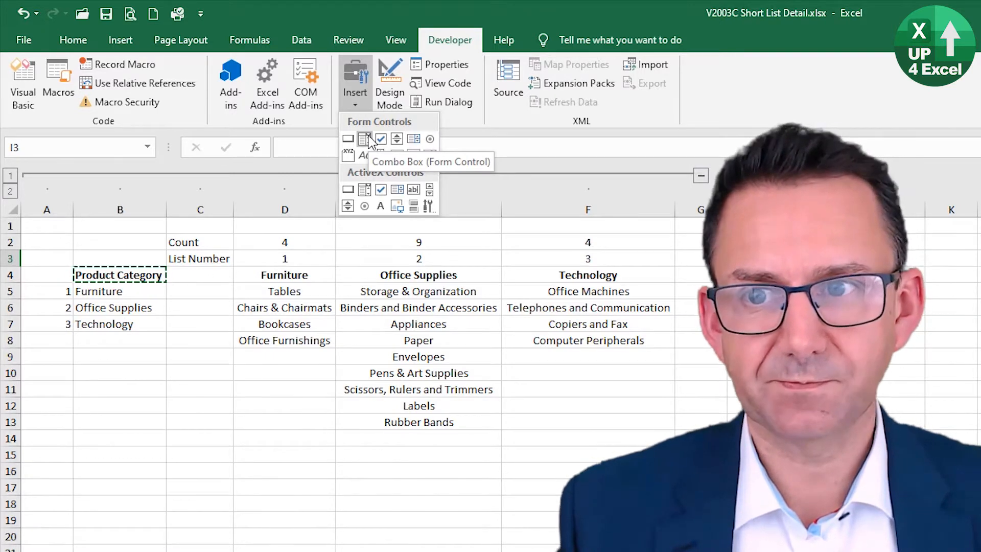
{"action": "left_click", "coordinate": [446, 40]}
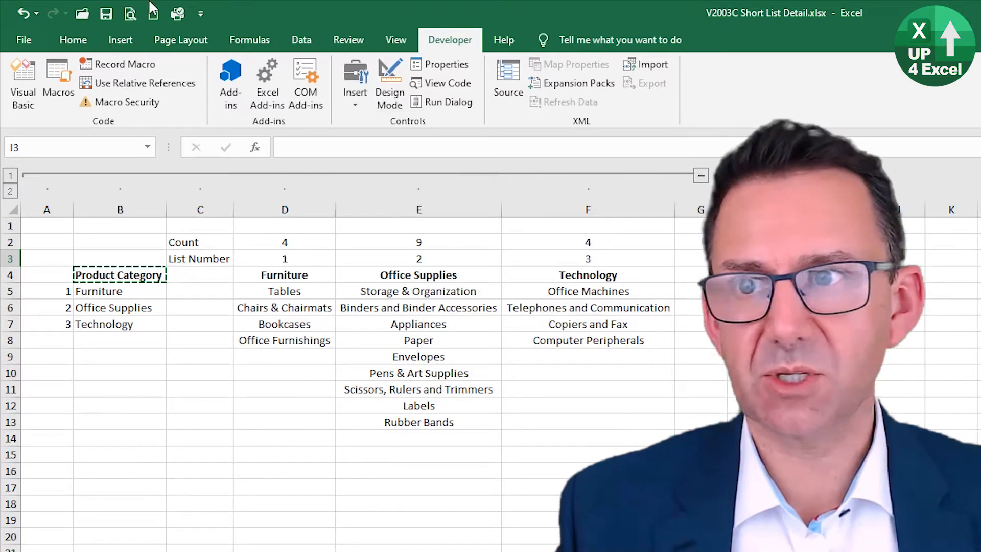
Step: Open the ribbon customization settings in the Excel options
{"action": "left_click", "coordinate": [205, 13]}
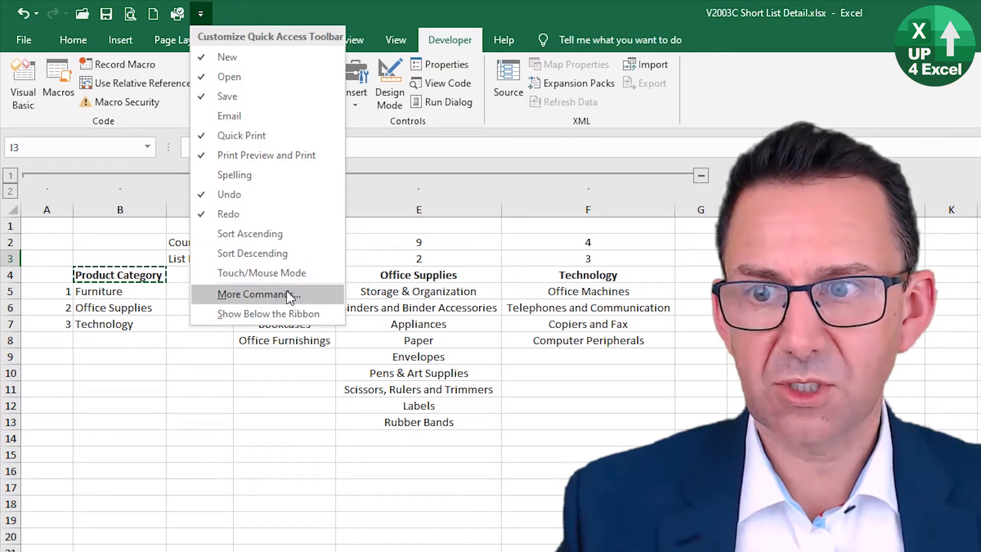
{"action": "left_click", "coordinate": [290, 296]}
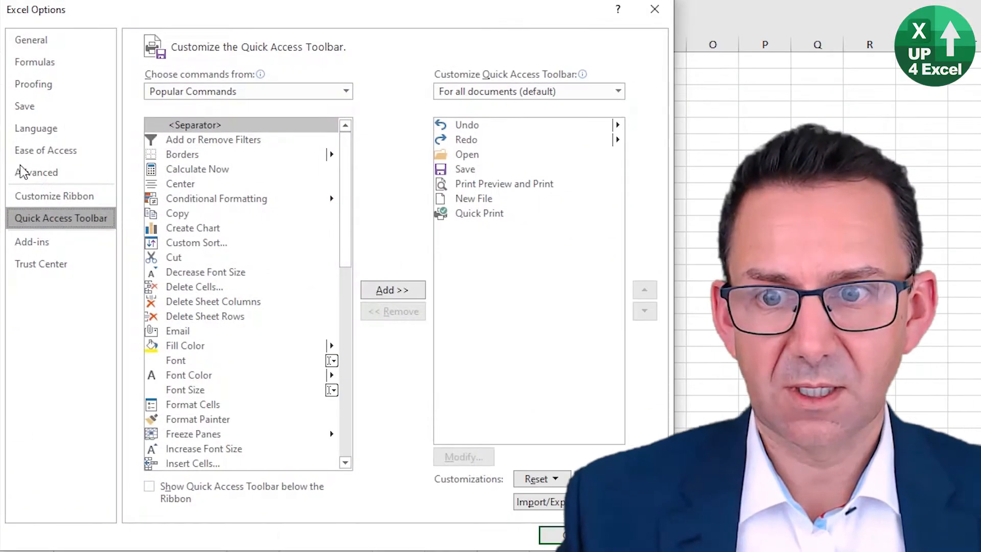
{"action": "left_click", "coordinate": [39, 199]}
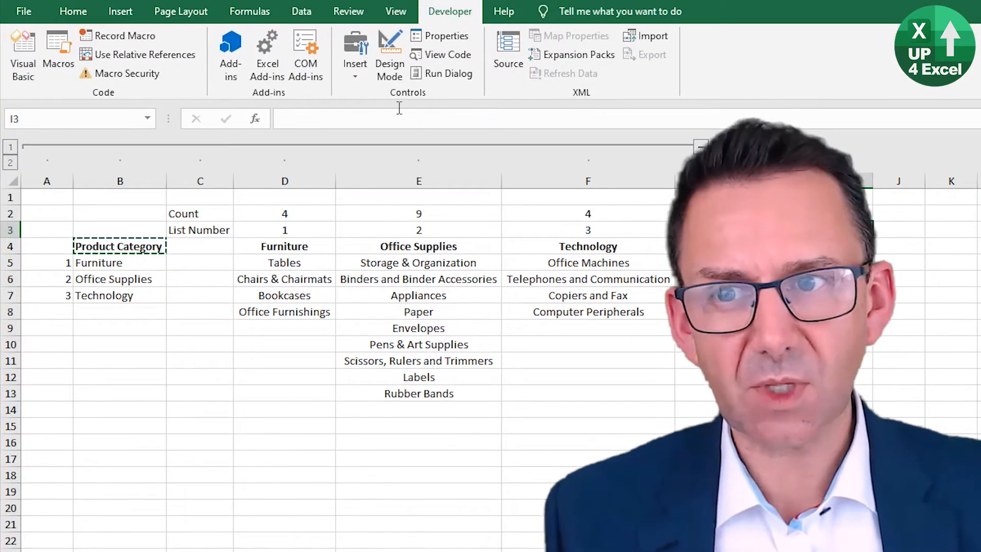
Step: Draw a Combo Box form control beside the Product Category label and align its upper-left corner with cell I3
{"action": "left_click", "coordinate": [356, 69]}
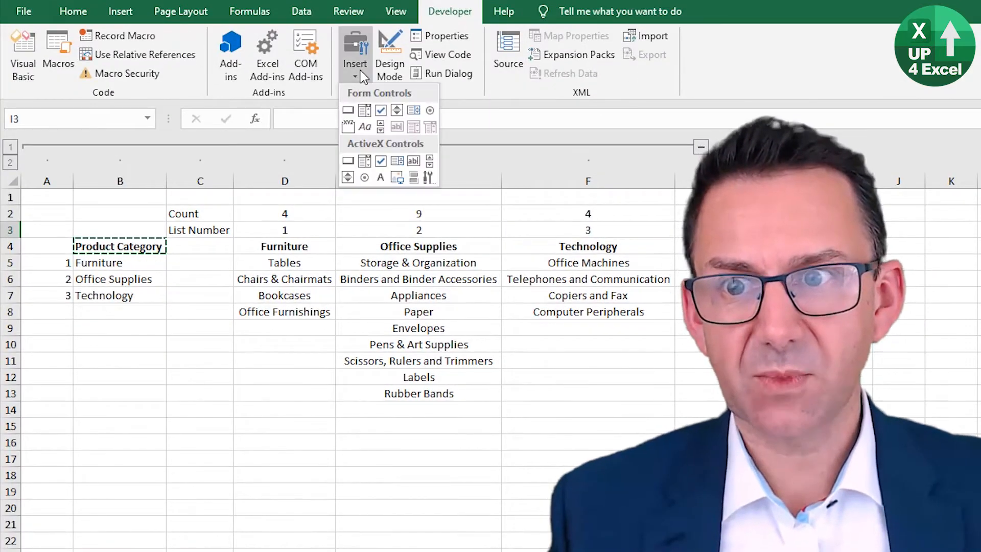
{"action": "left_click", "coordinate": [365, 113]}
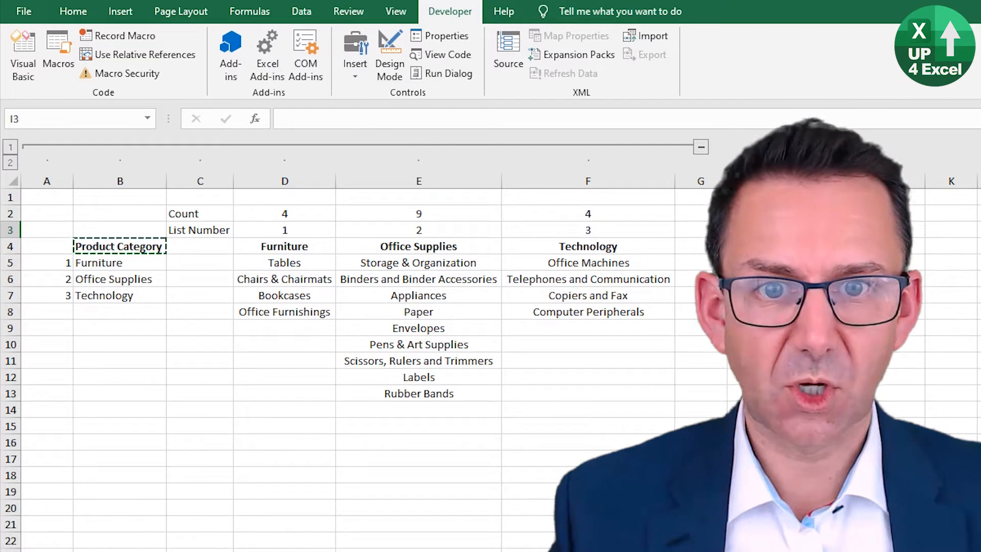
{"action": "left_click", "coordinate": [365, 78]}
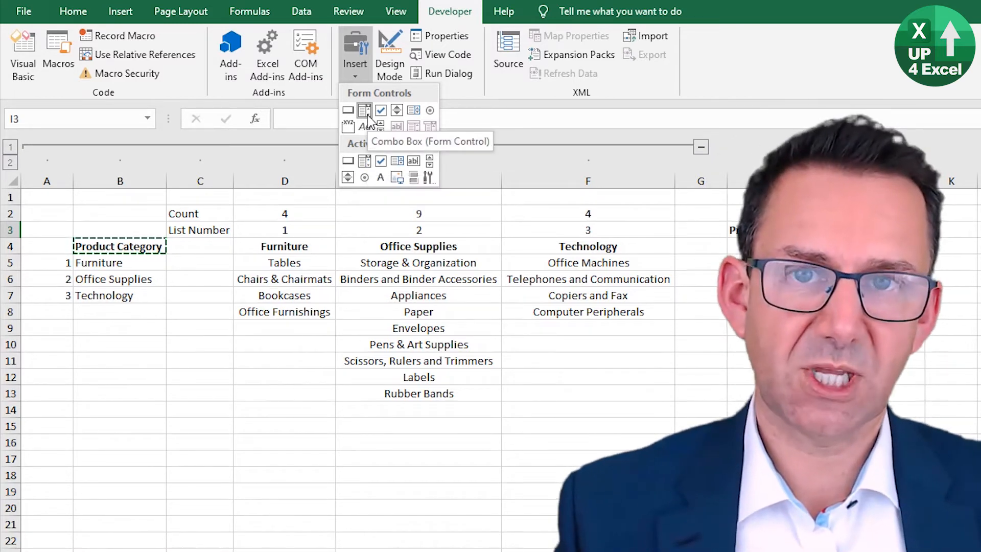
{"action": "left_click", "coordinate": [367, 118]}
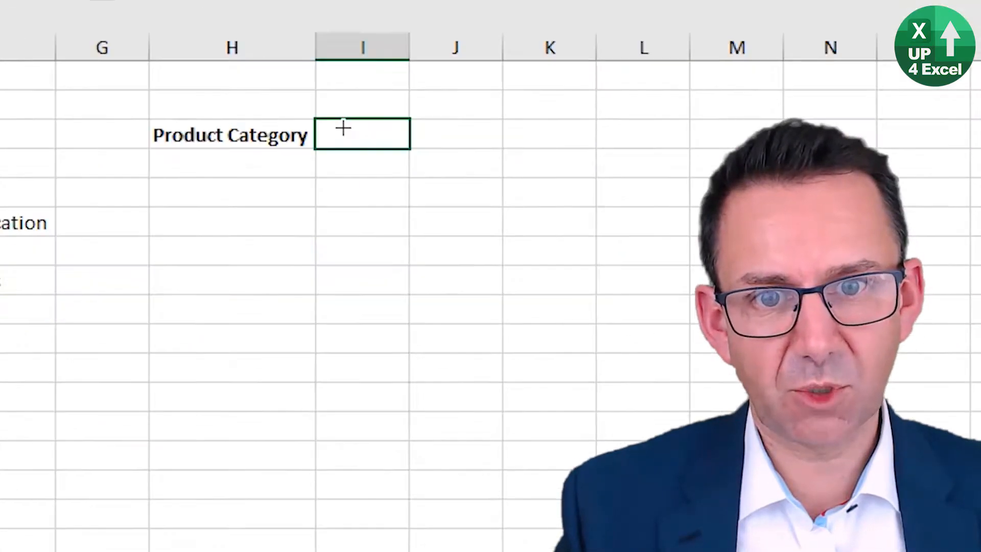
{"action": "left_click_drag", "start_coordinate": [322, 124], "coordinate": [760, 154]}
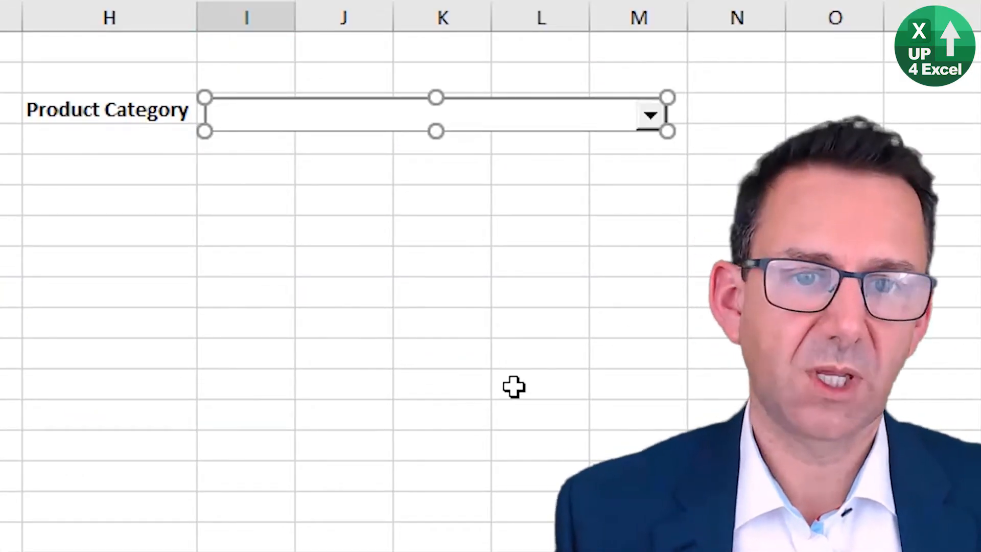
{"action": "mouse_move", "coordinate": [482, 128]}
{"action": "left_mouse_down"}
{"action": "mouse_move", "coordinate": [473, 107]}
{"action": "mouse_move", "coordinate": [505, 113]}
{"action": "mouse_move", "coordinate": [505, 129]}
{"action": "mouse_move", "coordinate": [554, 155]}
{"action": "mouse_move", "coordinate": [480, 210]}
{"action": "mouse_move", "coordinate": [460, 116]}
{"action": "mouse_move", "coordinate": [465, 132]}
{"action": "left_mouse_up"}
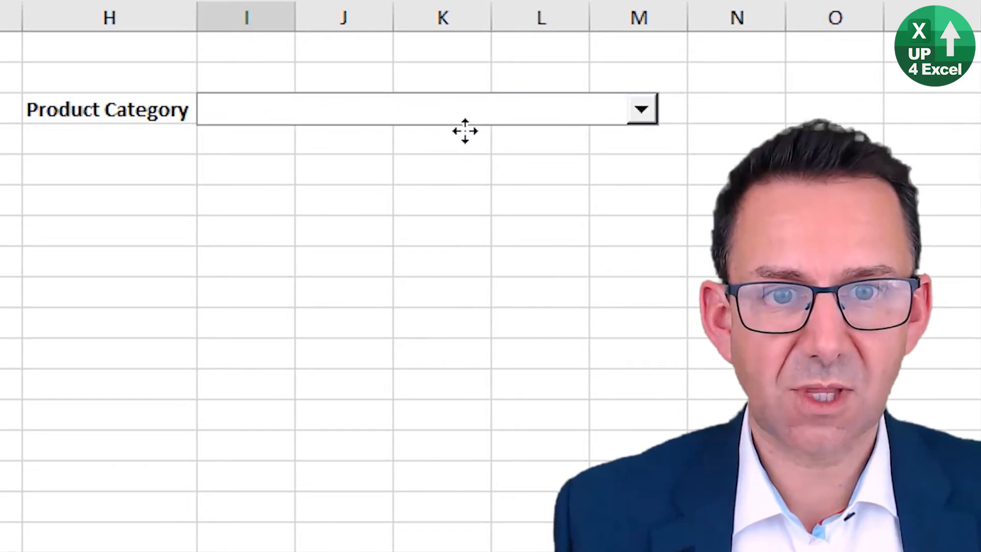
{"action": "left_click_drag", "start_coordinate": [465, 130], "coordinate": [465, 131]}
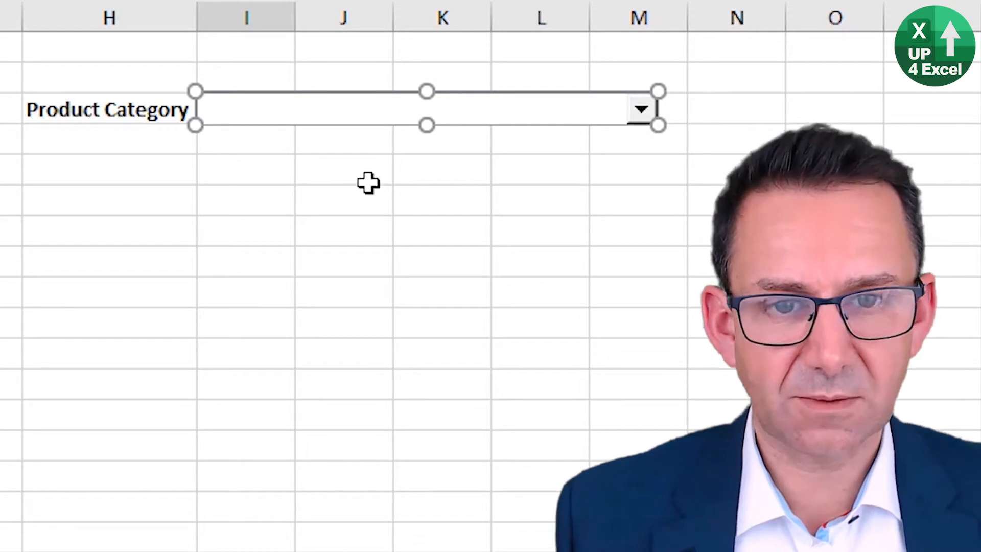
Step: Widen column I and resize the combo box to fit cell I3, testing that its list opens
{"action": "left_click_drag", "start_coordinate": [298, 15], "coordinate": [453, 7]}
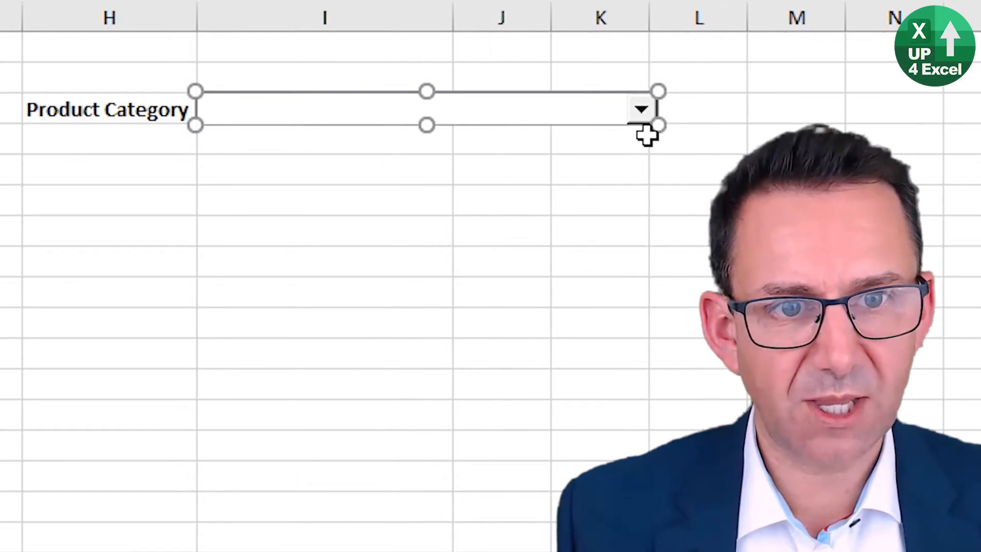
{"action": "left_click_drag", "start_coordinate": [657, 125], "coordinate": [452, 123]}
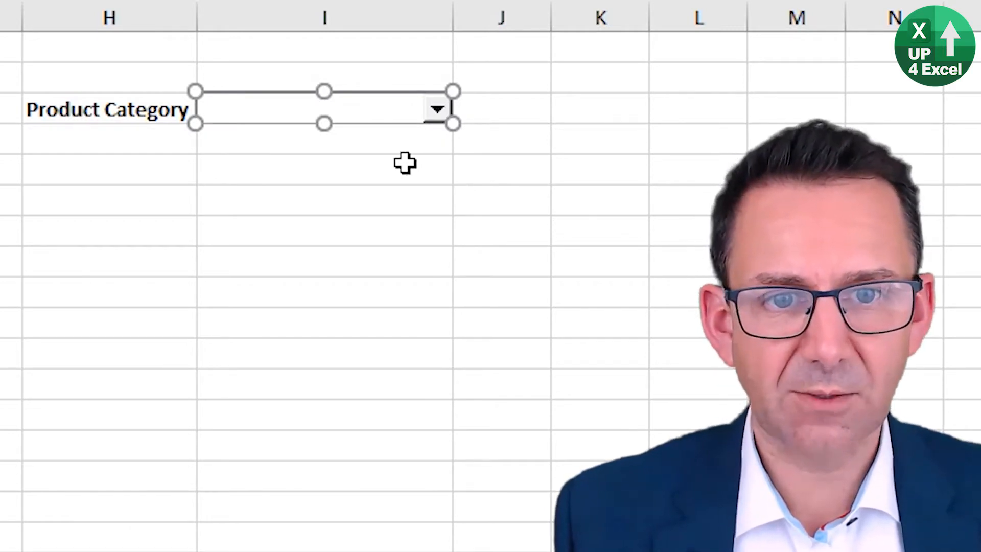
{"action": "left_click", "coordinate": [377, 162]}
{"action": "left_click", "coordinate": [375, 110]}
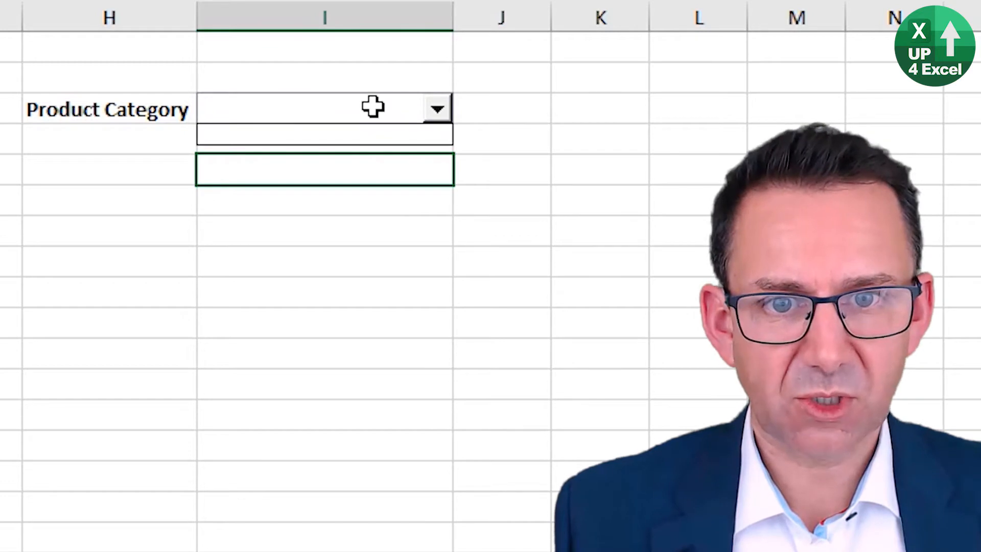
{"action": "left_click", "coordinate": [375, 106]}
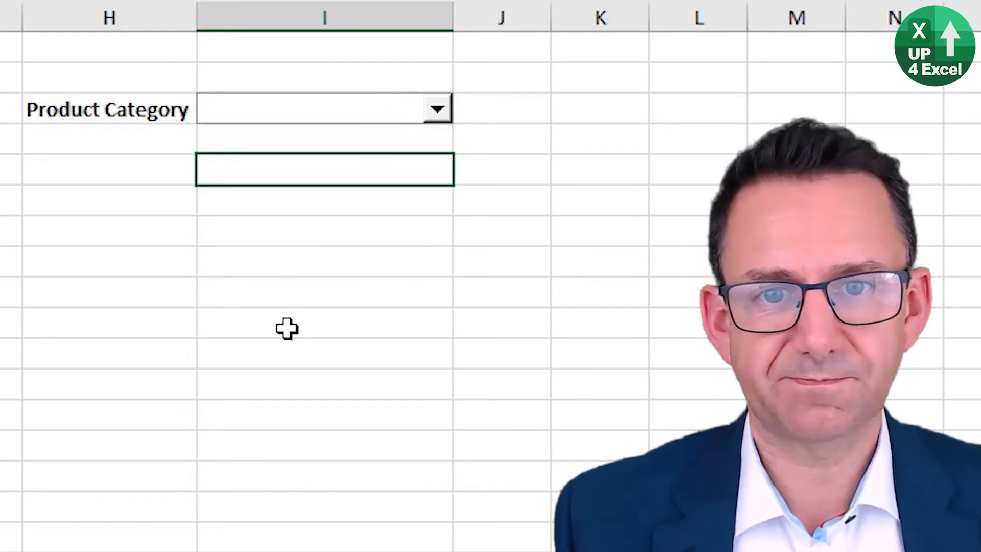
Step: Set the combo box's input range to the three product categories in $B$5:$B$7
{"action": "right_click", "coordinate": [279, 114]}
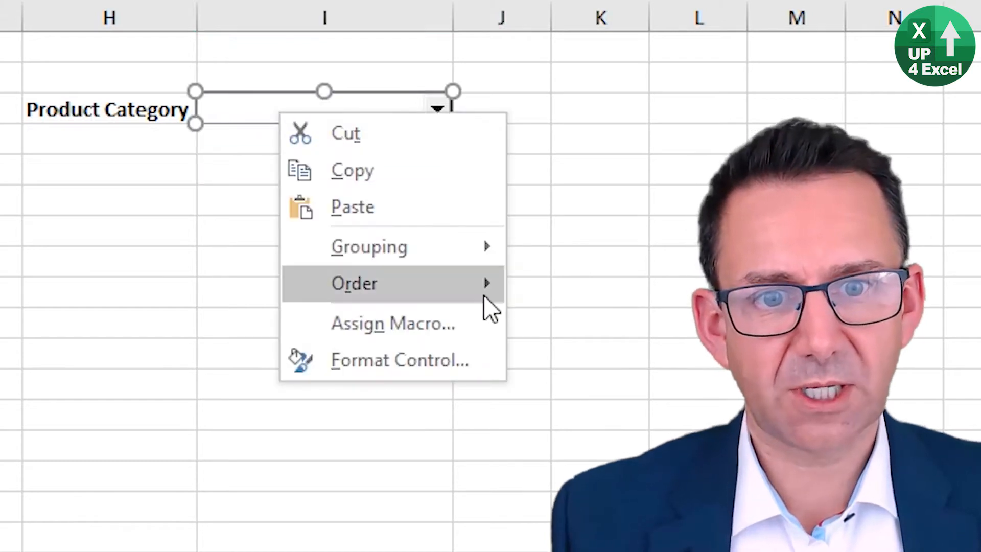
{"action": "left_click", "coordinate": [457, 361]}
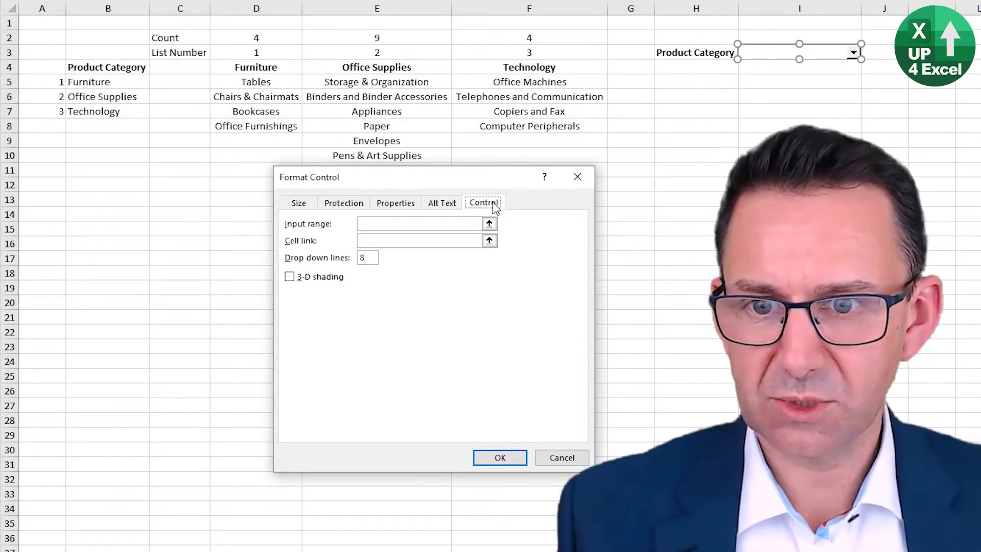
{"action": "left_click", "coordinate": [396, 224]}
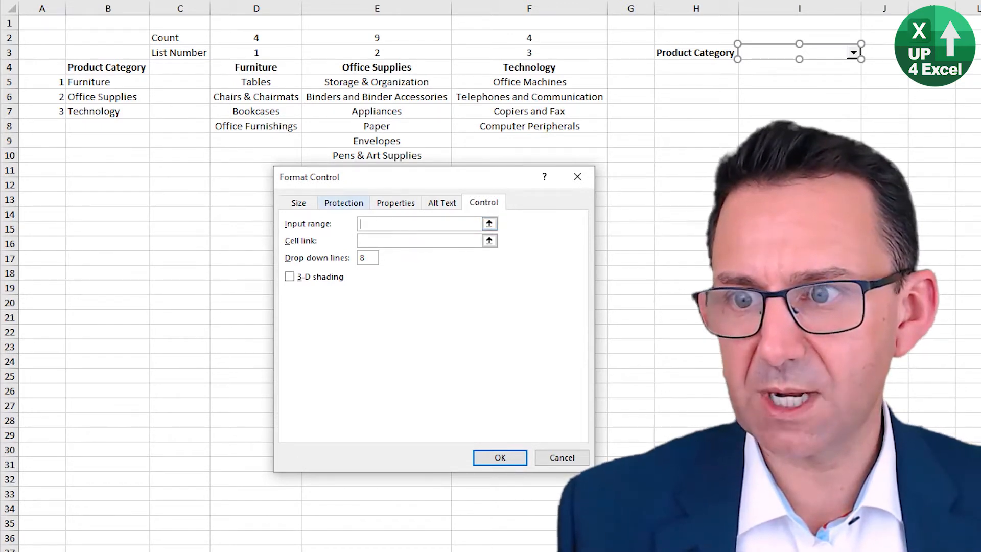
{"action": "left_click_drag", "start_coordinate": [91, 81], "coordinate": [90, 105]}
Step: Set the combo box's cell link to $I$4 and apply the control settings
{"action": "left_click", "coordinate": [398, 241]}
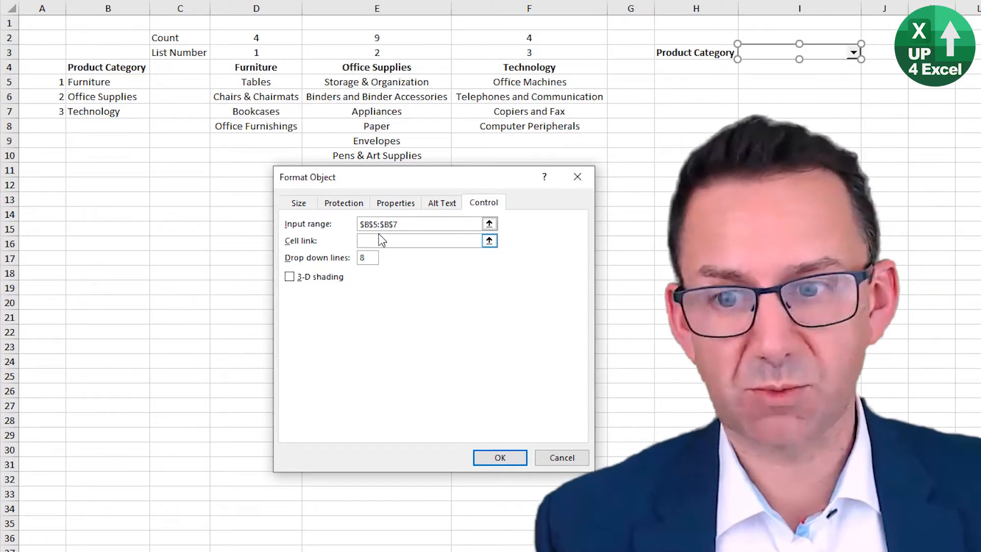
{"action": "left_click", "coordinate": [775, 68]}
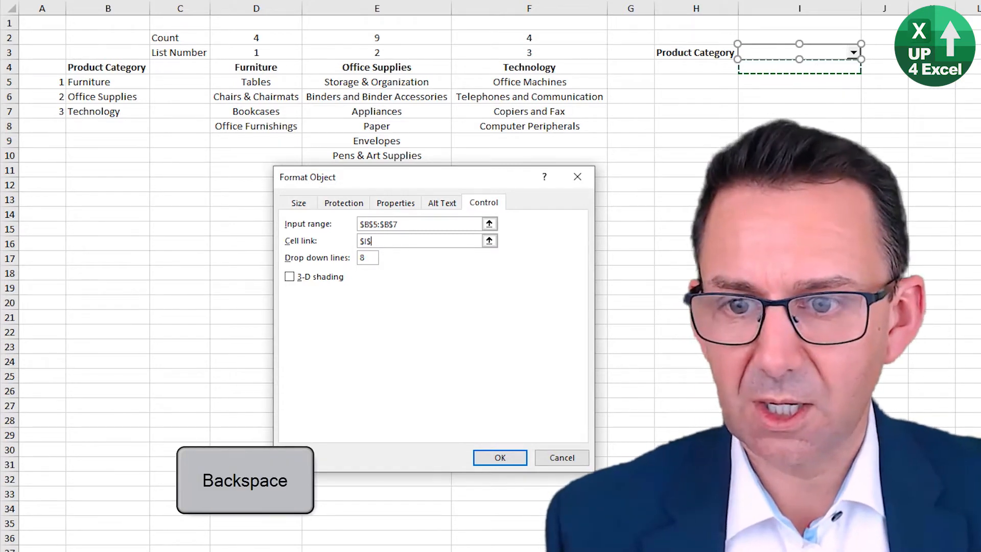
{"action": "key", "text": "BackSpace"}
{"action": "type", "text": "3"}
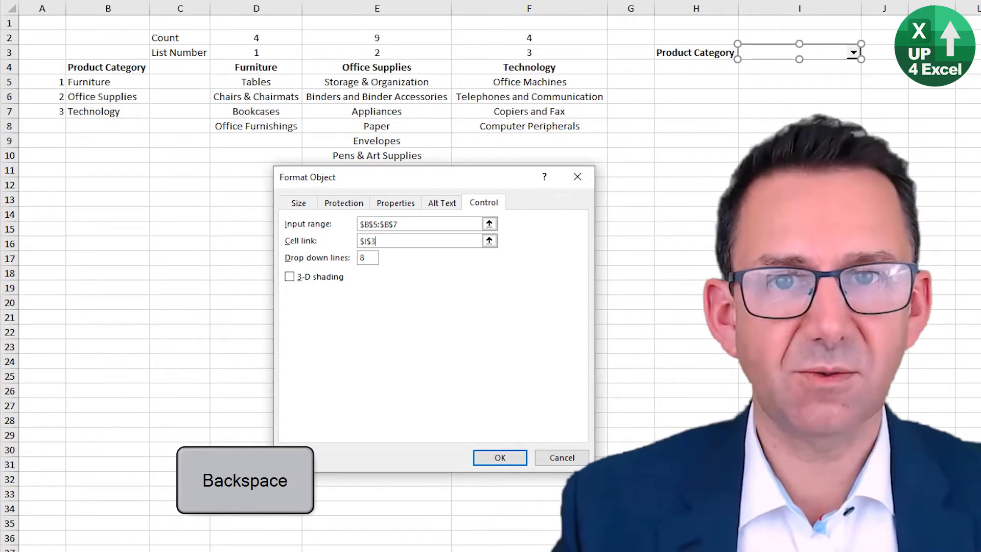
{"action": "key", "text": "BackSpace"}
{"action": "type", "text": "4"}
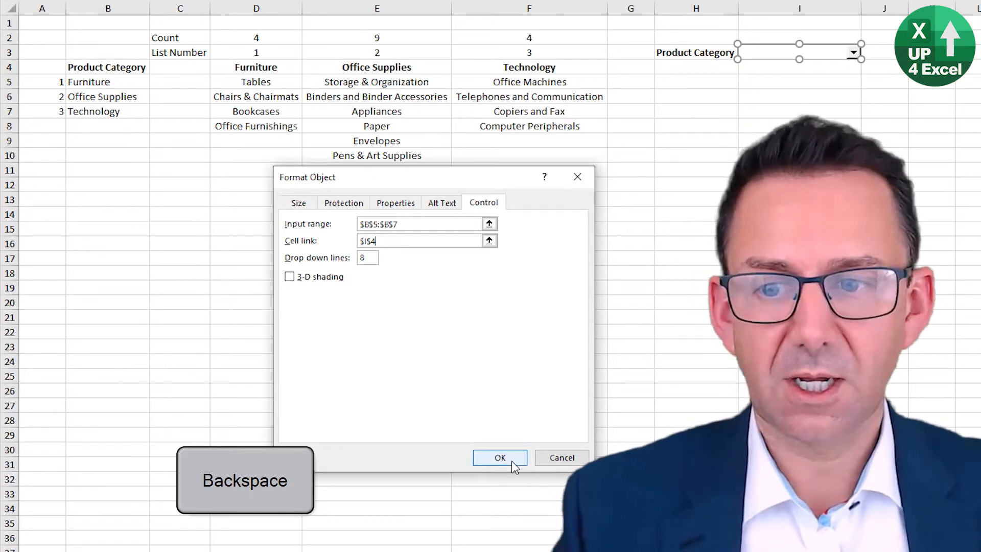
{"action": "left_click", "coordinate": [511, 460]}
Step: Choose Office Supplies in the Product Category combo box
{"action": "left_click", "coordinate": [809, 87]}
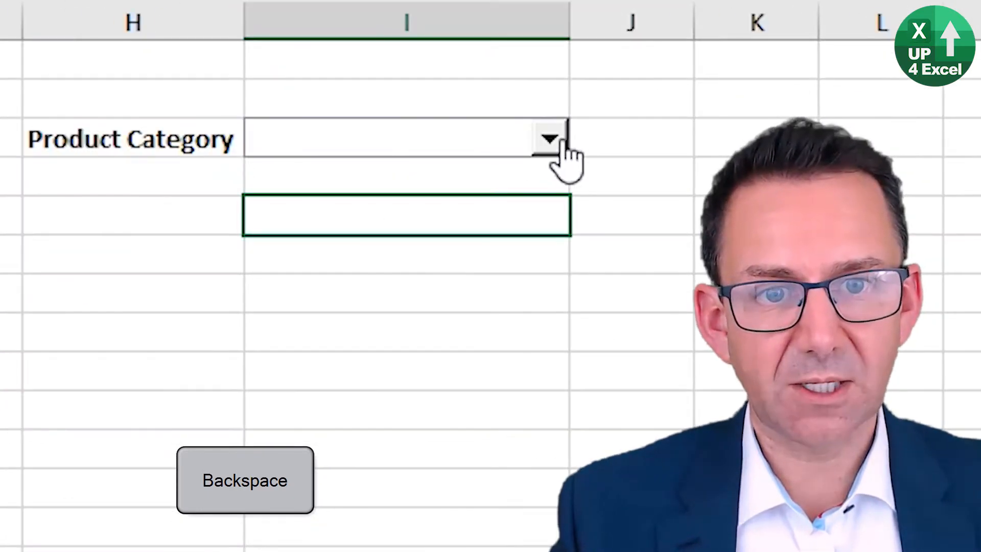
{"action": "left_click", "coordinate": [853, 52]}
{"action": "left_click", "coordinate": [510, 200]}
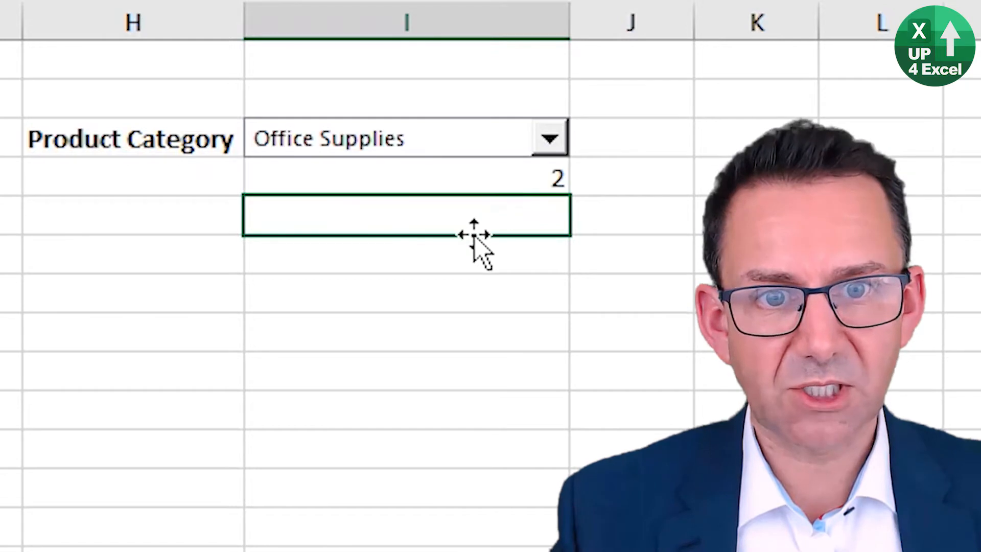
Step: Left-align the linked item number in cell I4
{"action": "left_click", "coordinate": [512, 175]}
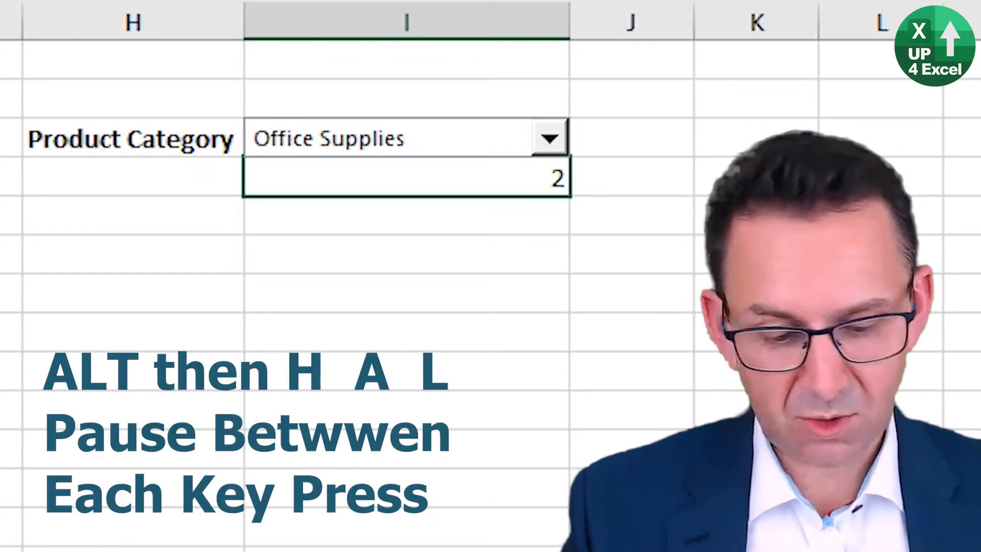
{"action": "key", "text": "alt+h"}
{"action": "key", "text": "a"}
{"action": "key", "text": "l"}
Step: Enter the label Item choice in cell H4, beside the linked number
{"action": "key", "text": "Left"}
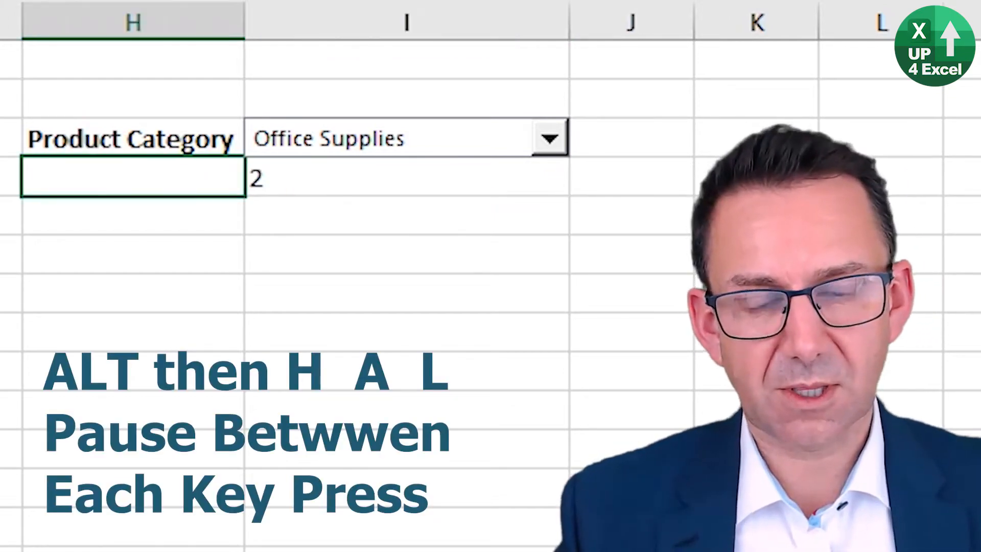
{"action": "type", "text": "I"}
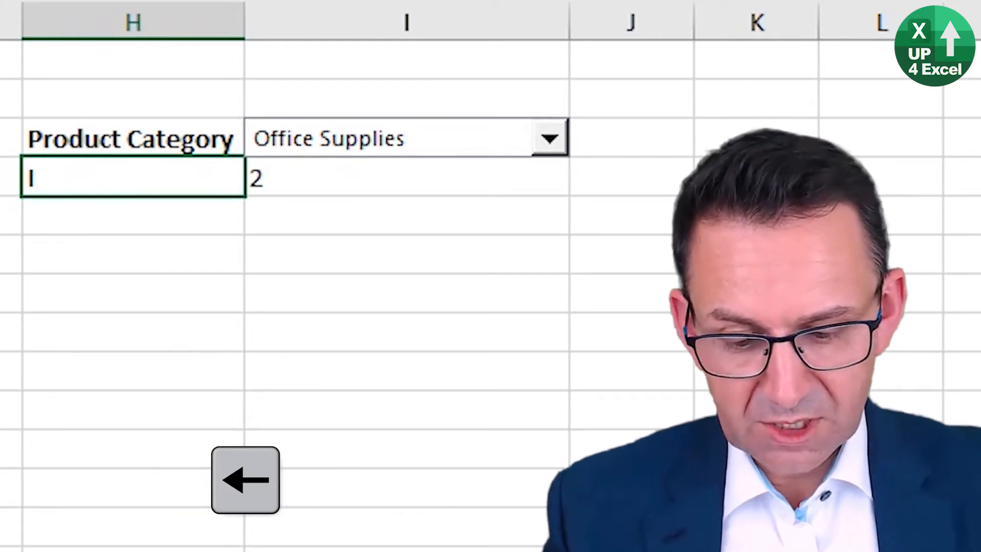
{"action": "type", "text": "tem choice"}
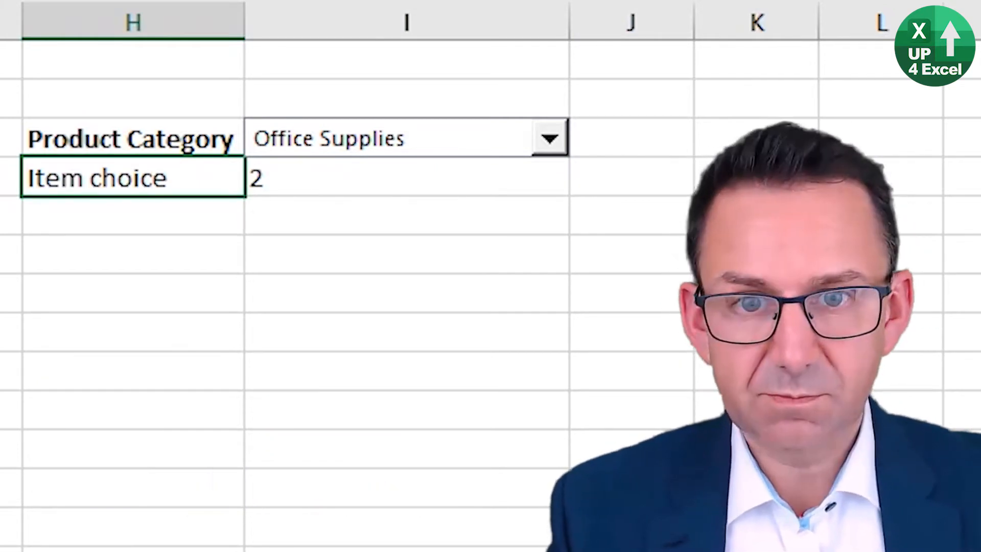
{"action": "key", "text": "Return"}
{"action": "key", "text": "Up"}
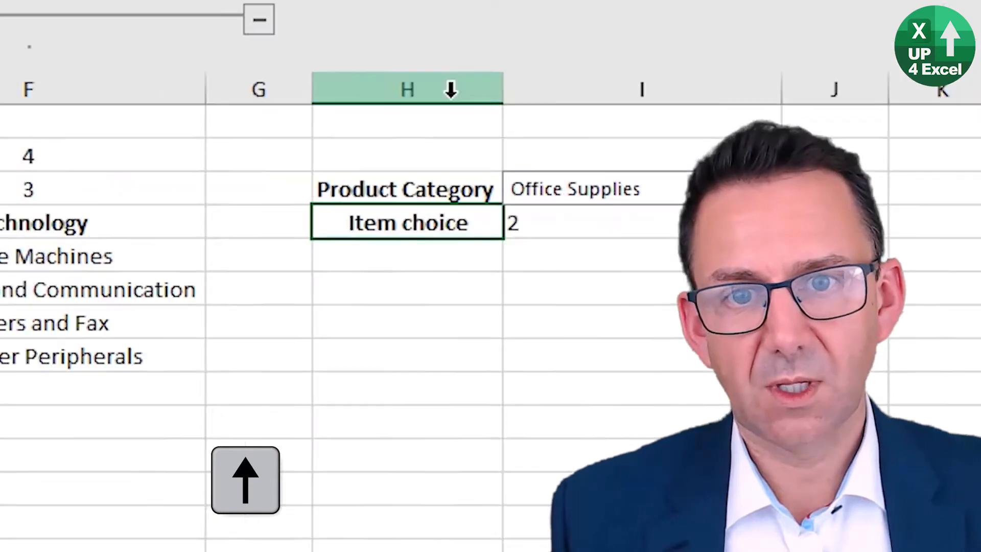
Step: Left-align column H and remove the bold formatting from the Item choice label in H4
{"action": "left_click", "coordinate": [180, 22]}
{"action": "left_click", "coordinate": [223, 46]}
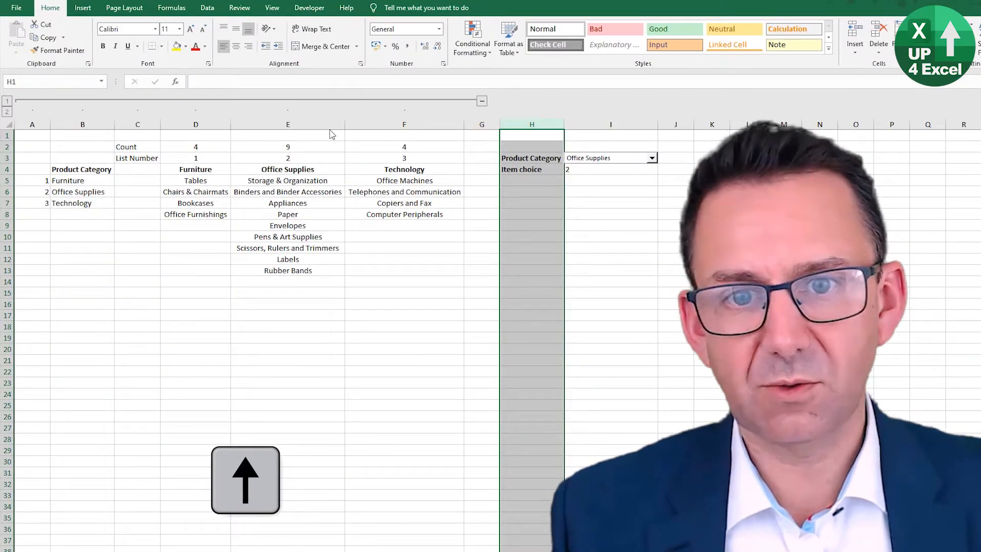
{"action": "left_click", "coordinate": [530, 169]}
{"action": "key", "text": "ctrl+b"}
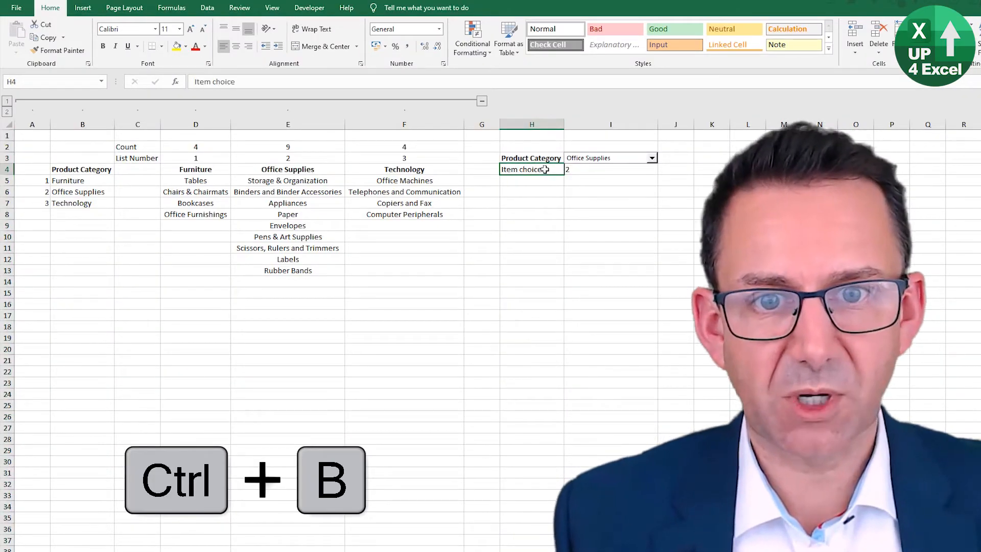
Step: Give cells H4:I5 a lighter, faded font color
{"action": "left_click_drag", "start_coordinate": [557, 170], "coordinate": [608, 182]}
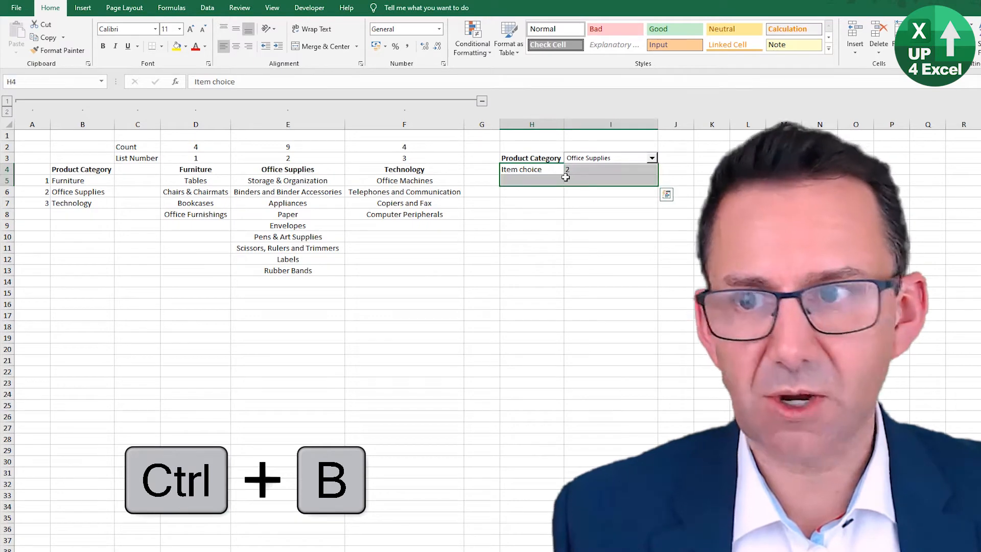
{"action": "left_click", "coordinate": [204, 46]}
{"action": "left_click", "coordinate": [252, 92]}
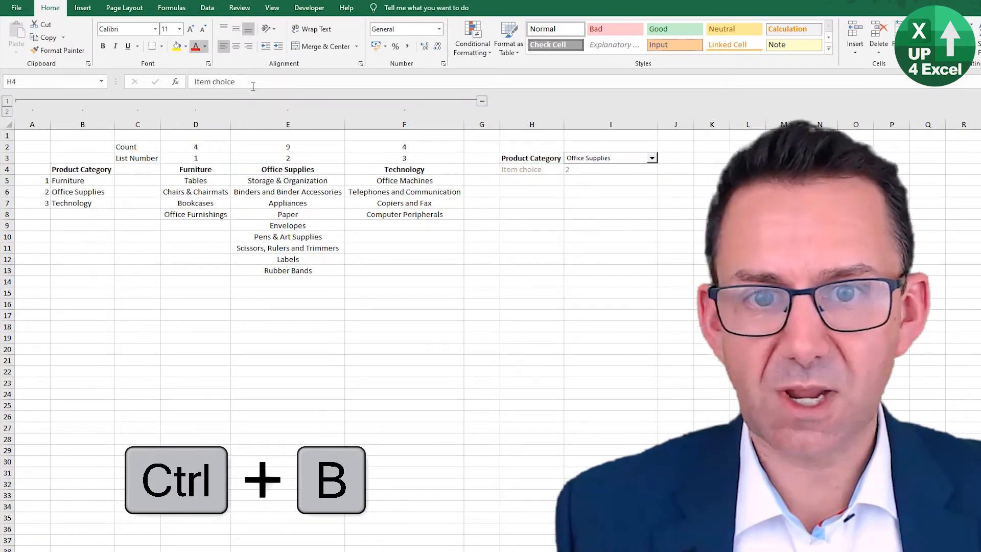
Step: Change the label in cell H4 to Item Number
{"action": "left_click", "coordinate": [559, 181]}
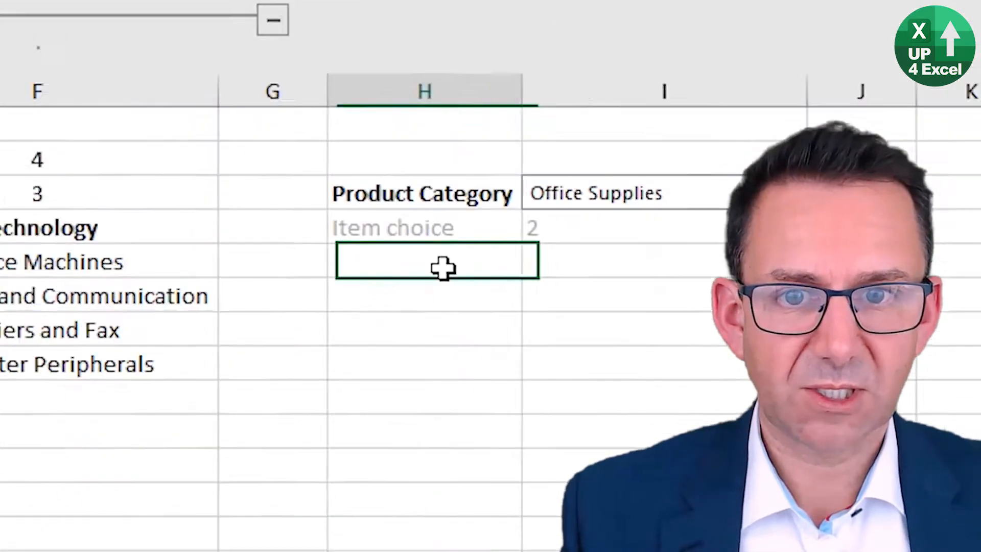
{"action": "key", "text": "Right"}
{"action": "key", "text": "Left"}
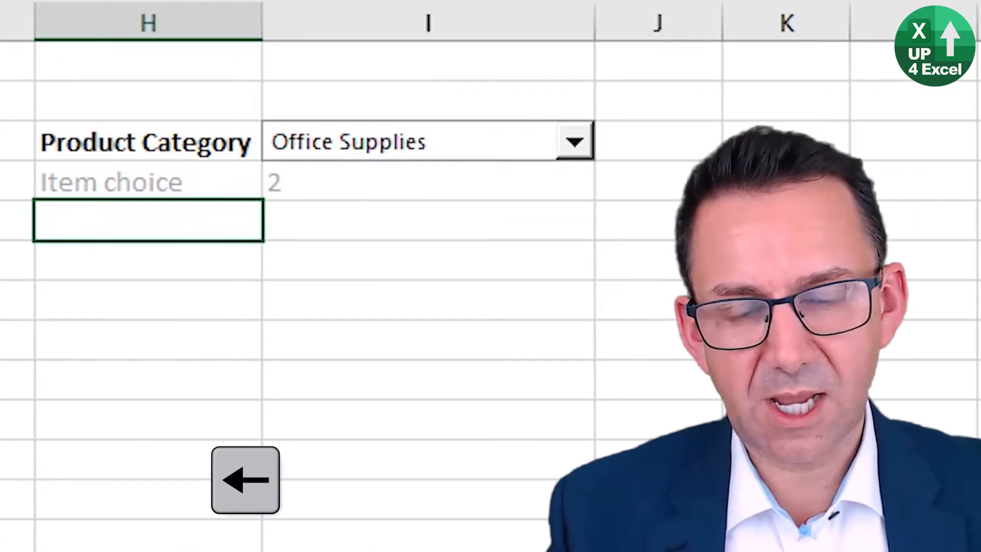
{"action": "key", "text": "Up"}
{"action": "key", "text": "F2"}
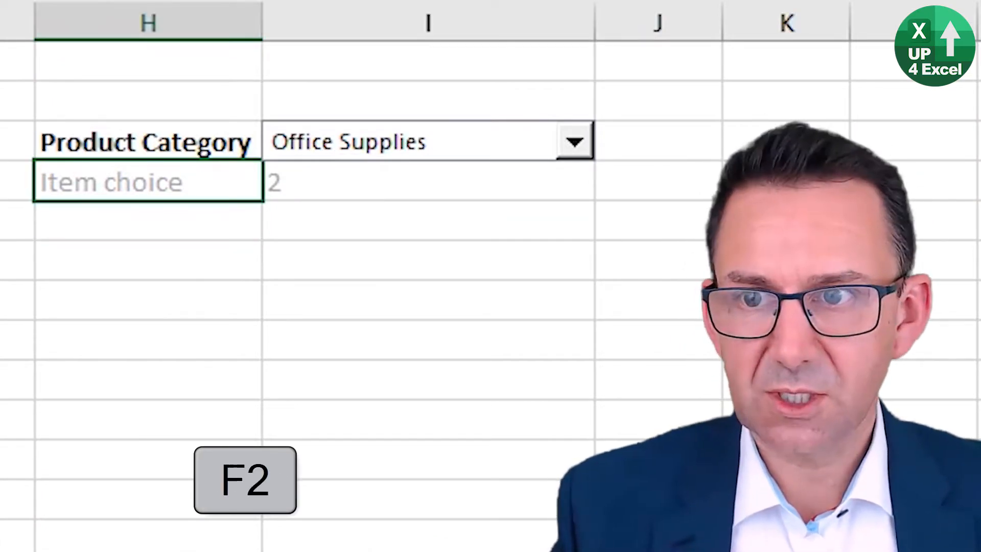
{"action": "key", "text": "ctrl+shift+Left"}
{"action": "type", "text": "Number"}
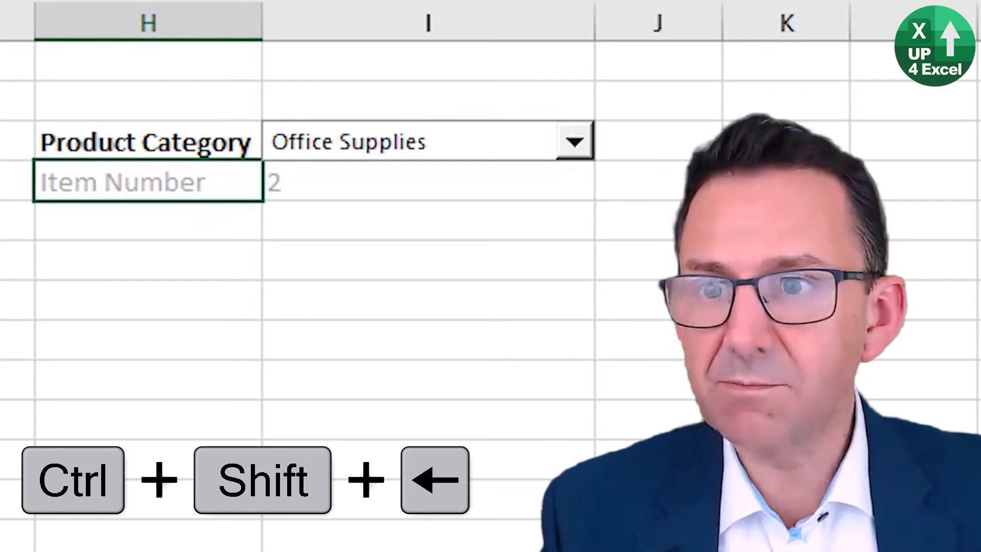
{"action": "key", "text": "Return"}
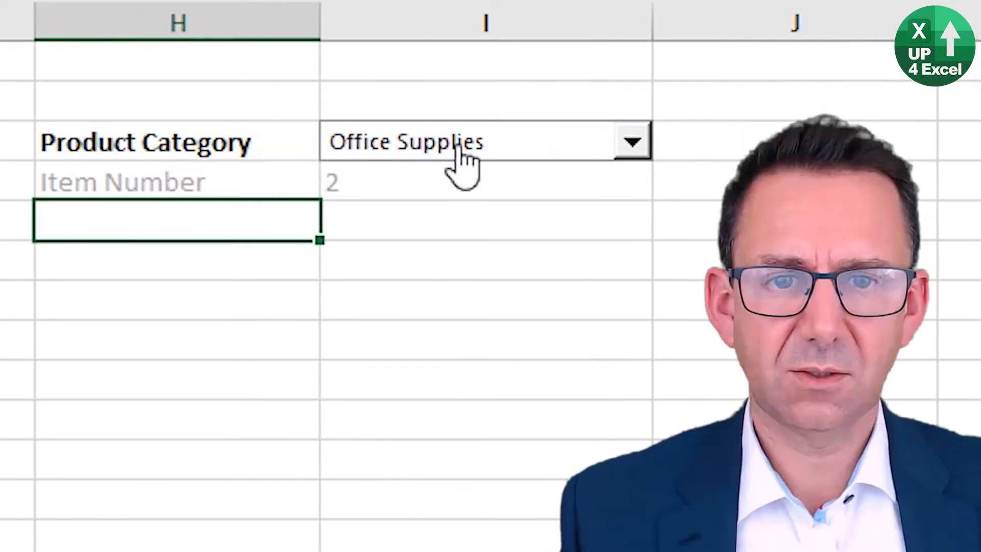
Step: Choose Furniture in the Product Category drop-down and check the linked item number in I4
{"action": "left_click", "coordinate": [457, 143]}
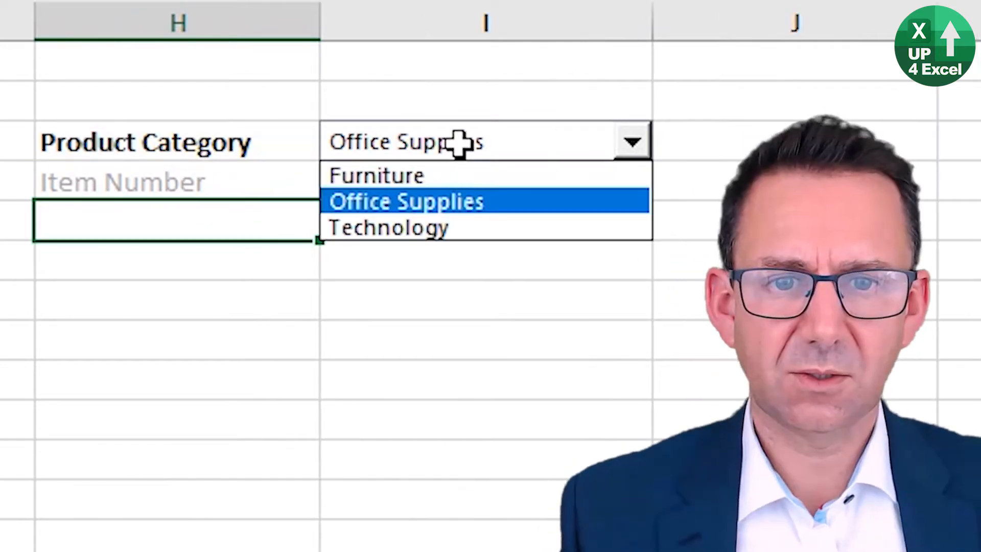
{"action": "left_click", "coordinate": [449, 177]}
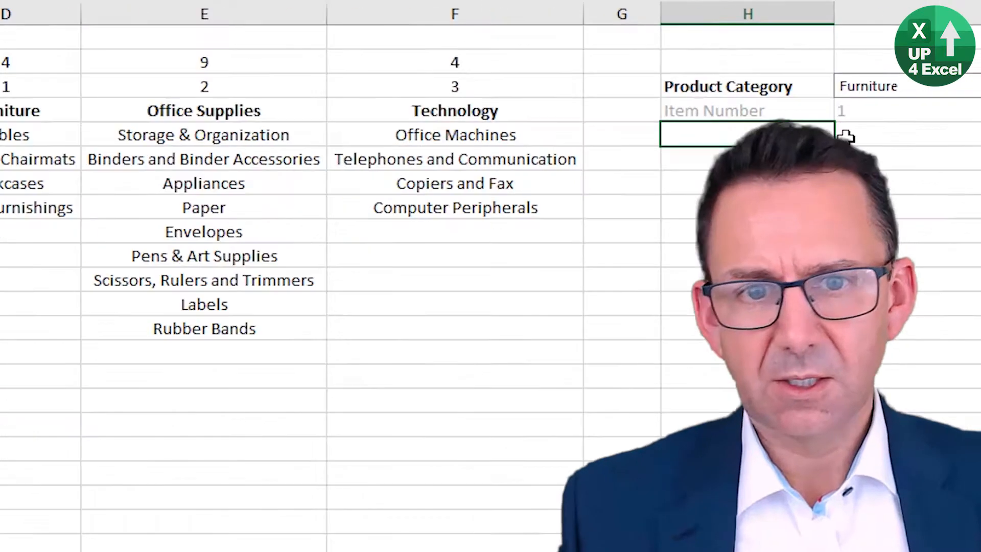
{"action": "left_click", "coordinate": [360, 193]}
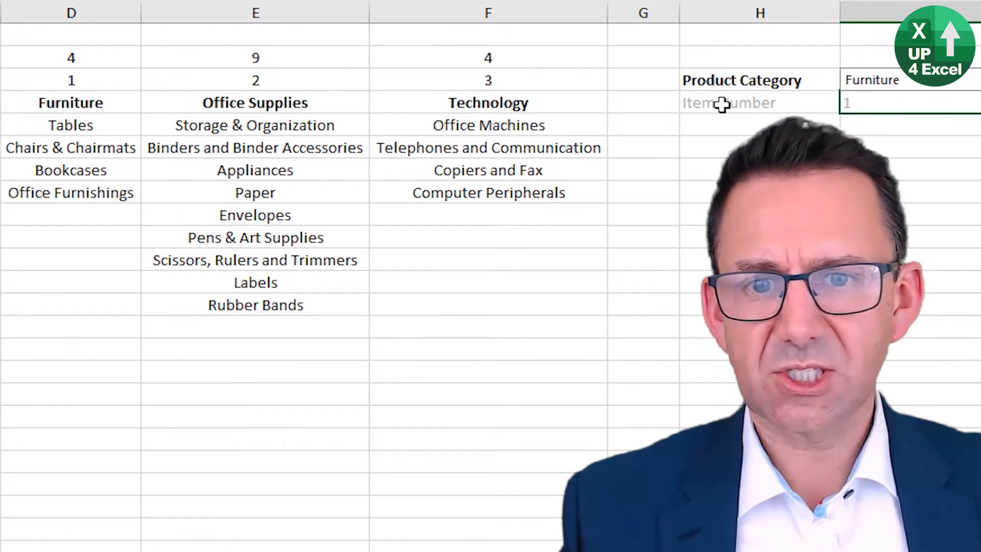
Step: Examine the list numbers in D3:F3 and the item counts in D2:F2 above the sub-category columns
{"action": "left_click", "coordinate": [88, 81]}
{"action": "left_click", "coordinate": [285, 83]}
{"action": "left_click", "coordinate": [456, 86]}
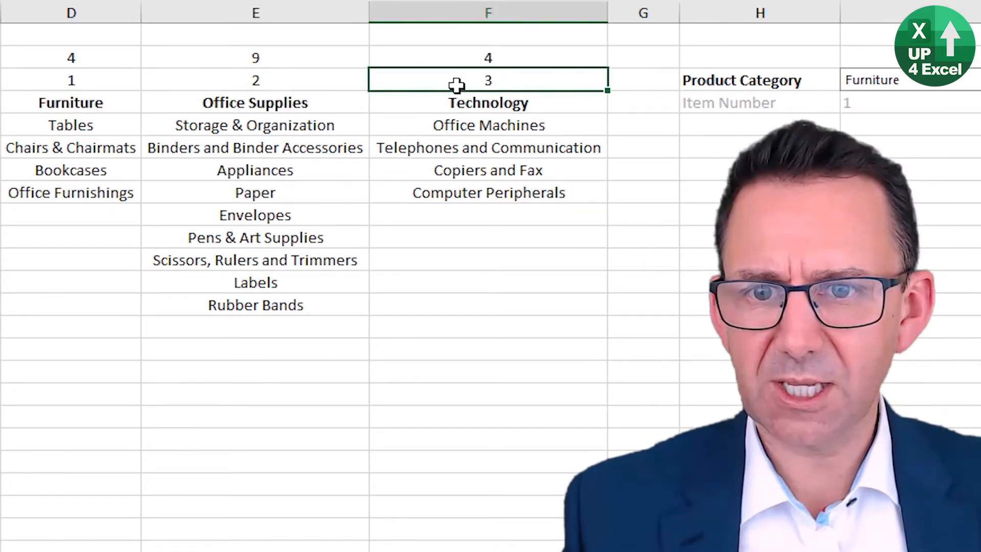
{"action": "left_click", "coordinate": [96, 89]}
{"action": "left_click", "coordinate": [194, 82]}
{"action": "left_click", "coordinate": [445, 84]}
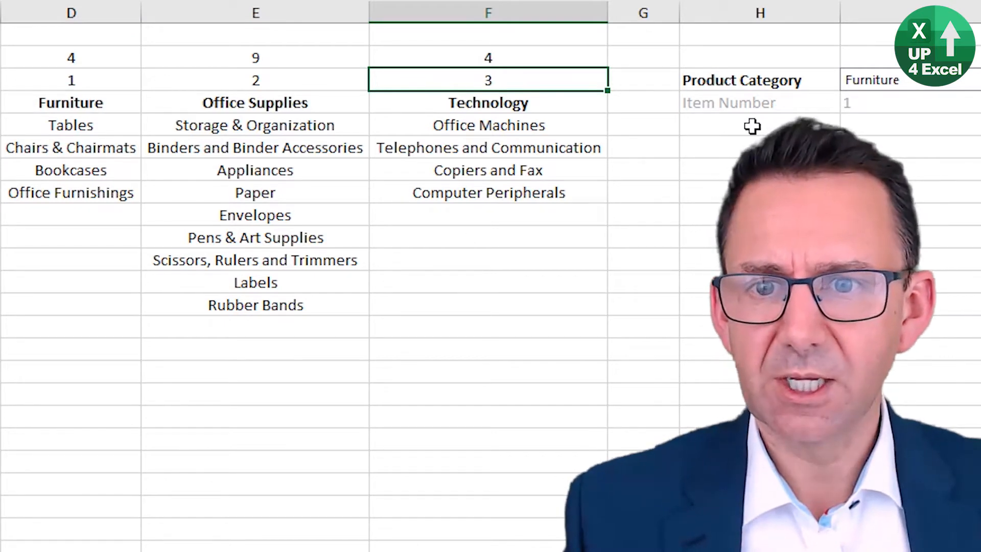
{"action": "left_click", "coordinate": [69, 56]}
{"action": "left_click", "coordinate": [230, 56]}
{"action": "left_click", "coordinate": [498, 54]}
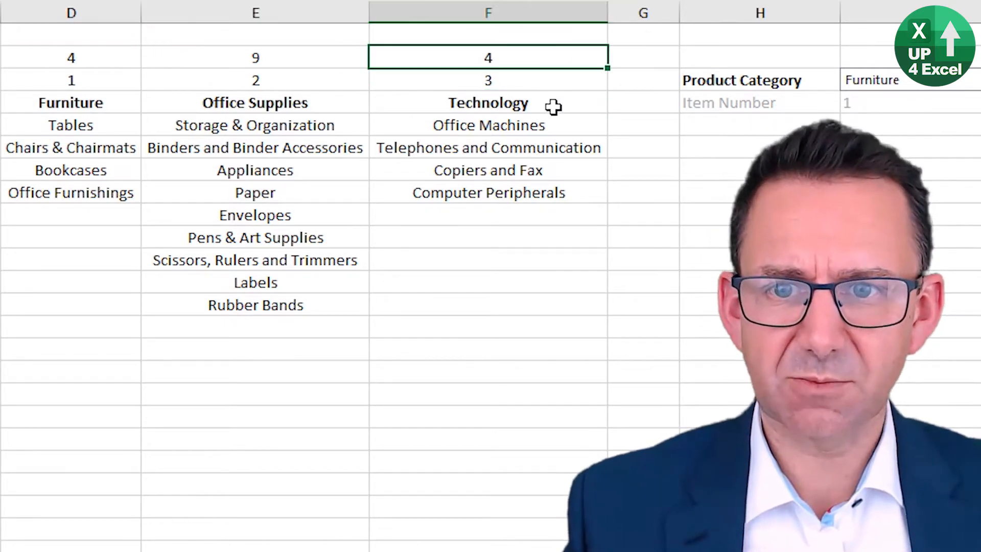
Step: Enter the label Item Count in cell H5
{"action": "left_click", "coordinate": [734, 134]}
{"action": "type", "text": "Item Count"}
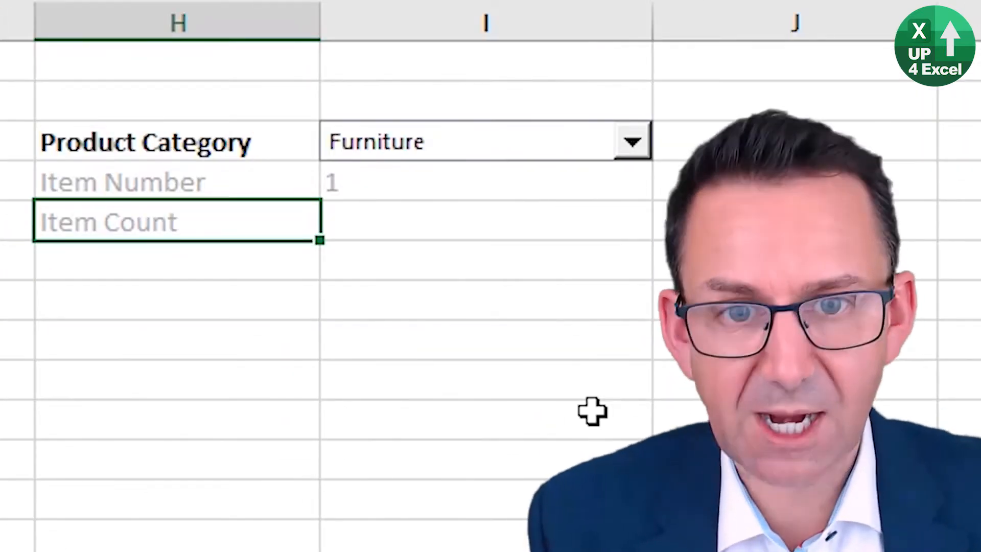
{"action": "key", "text": "Return"}
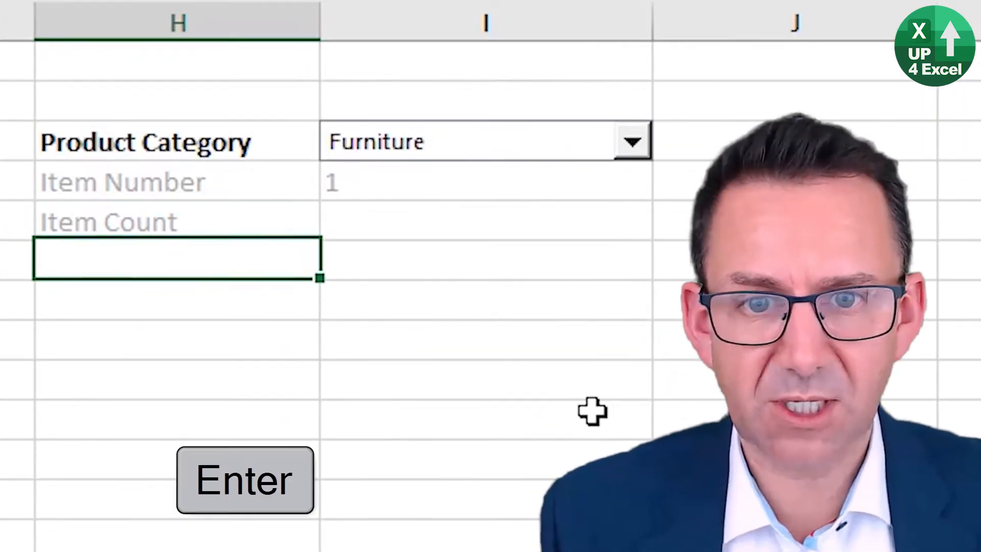
Step: Enter the formula =INDEX($D$2:$F$2,,I4) in cell I5 to look up the chosen category's item count
{"action": "key", "text": "Up"}
{"action": "key", "text": "Right"}
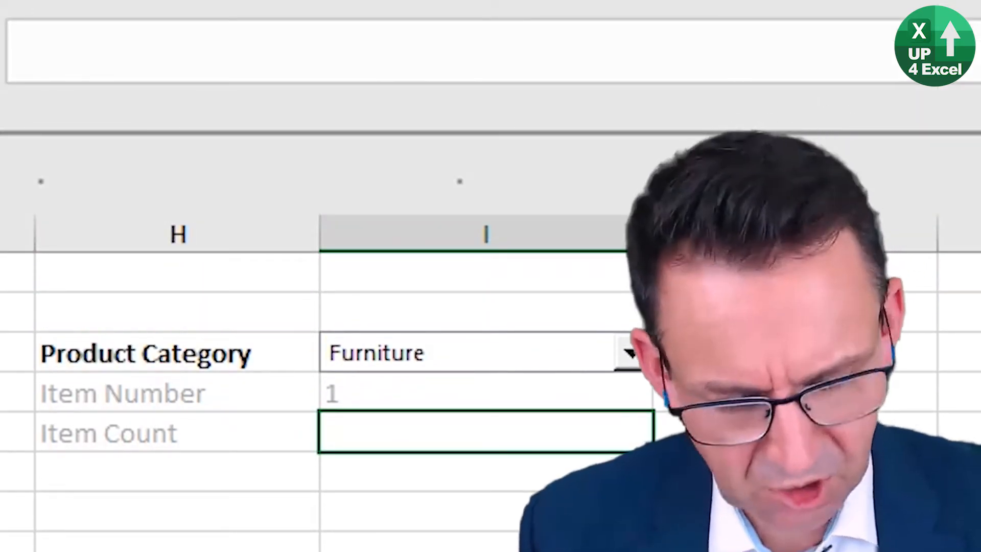
{"action": "type", "text": "="}
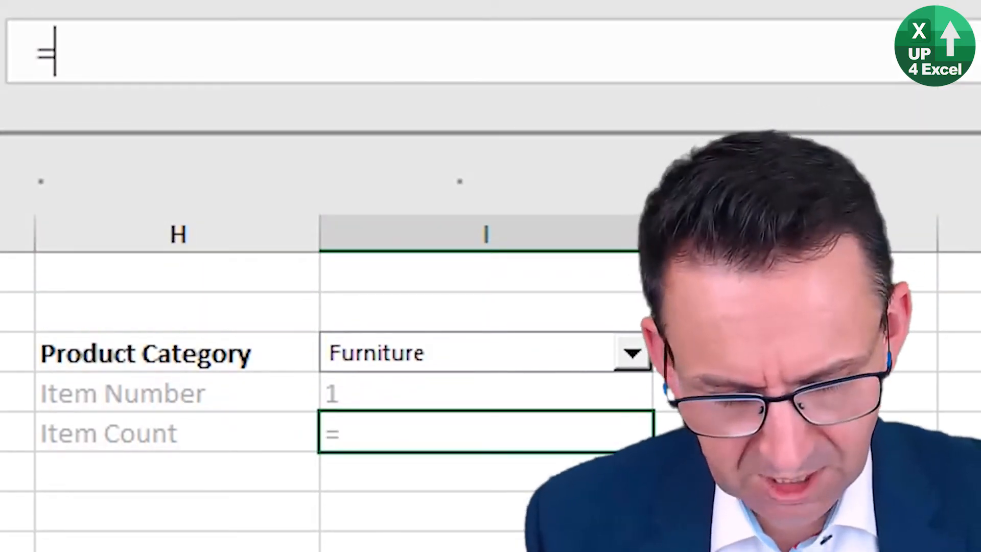
{"action": "type", "text": "index"}
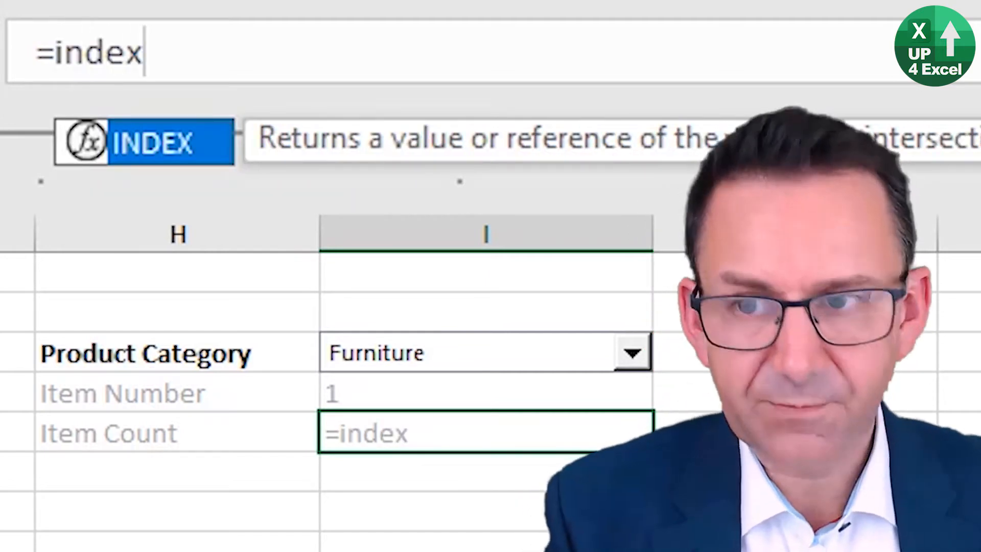
{"action": "type", "text": "("}
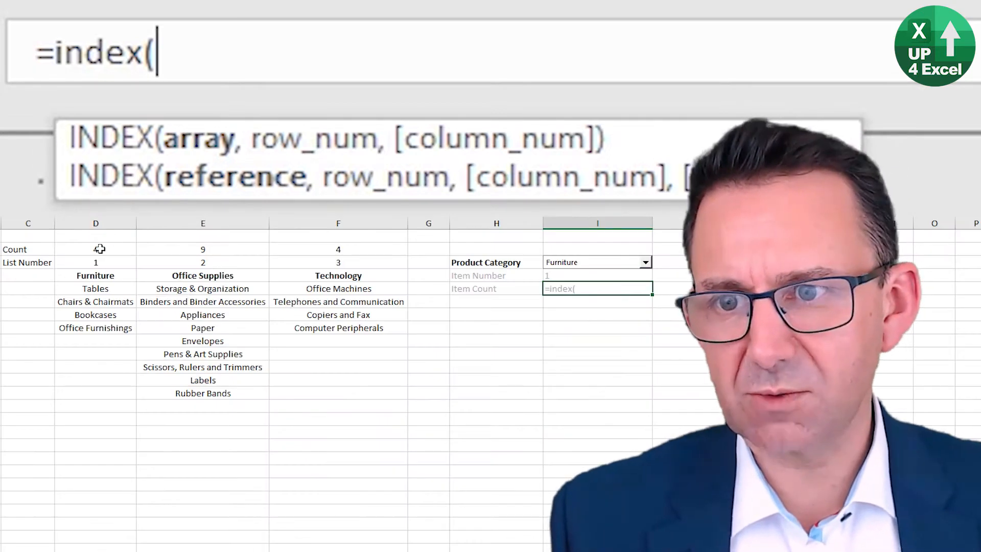
{"action": "left_click_drag", "start_coordinate": [99, 249], "coordinate": [333, 249]}
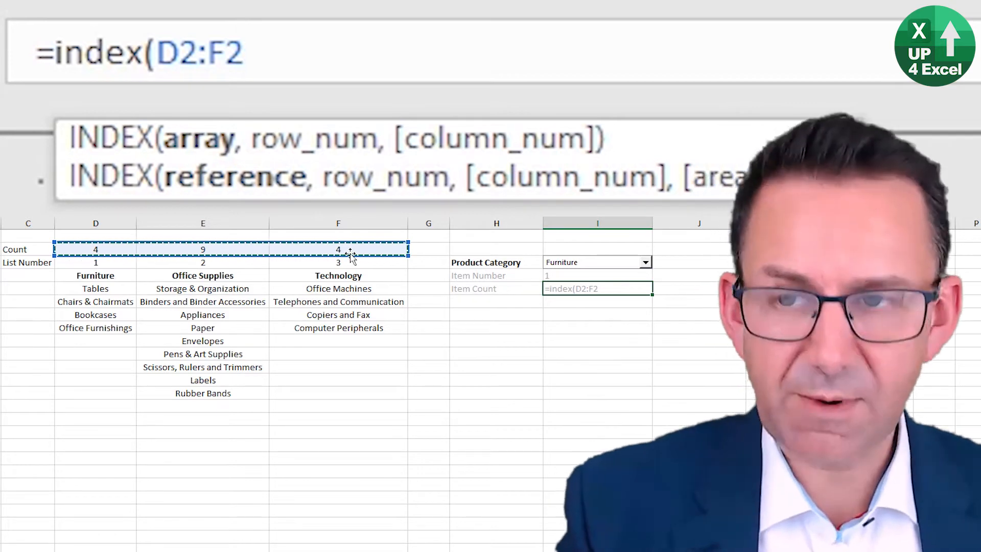
{"action": "key", "text": "F4"}
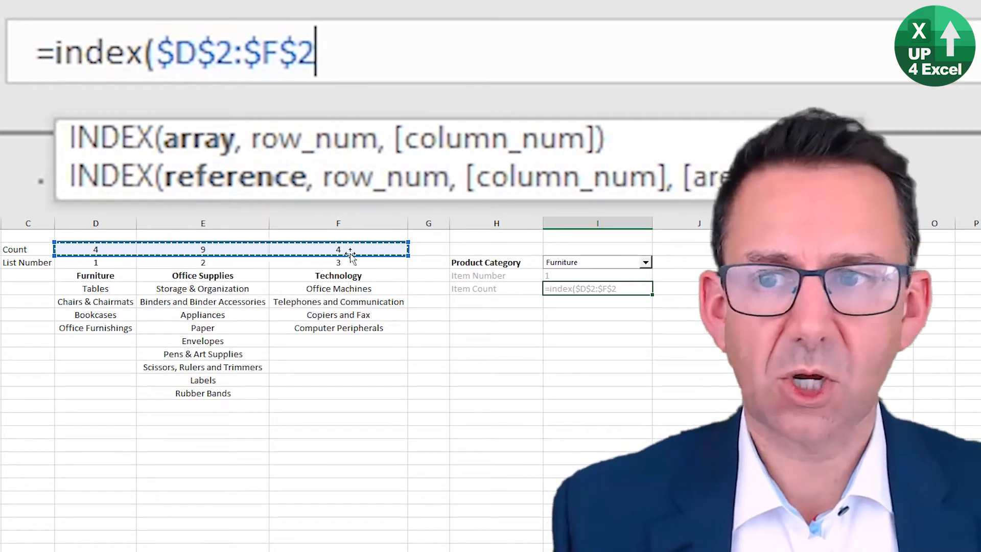
{"action": "type", "text": ","}
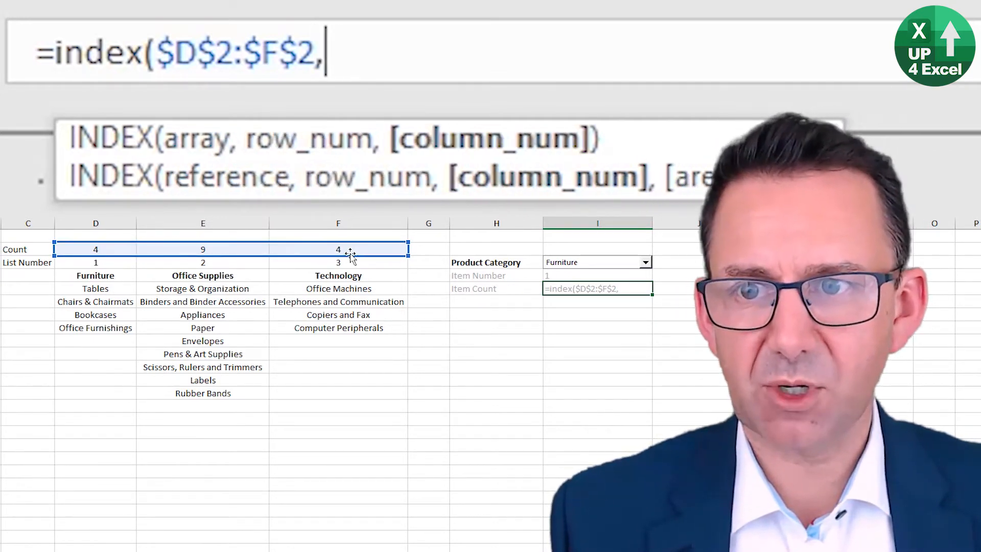
{"action": "type", "text": ","}
{"action": "left_click", "coordinate": [560, 274]}
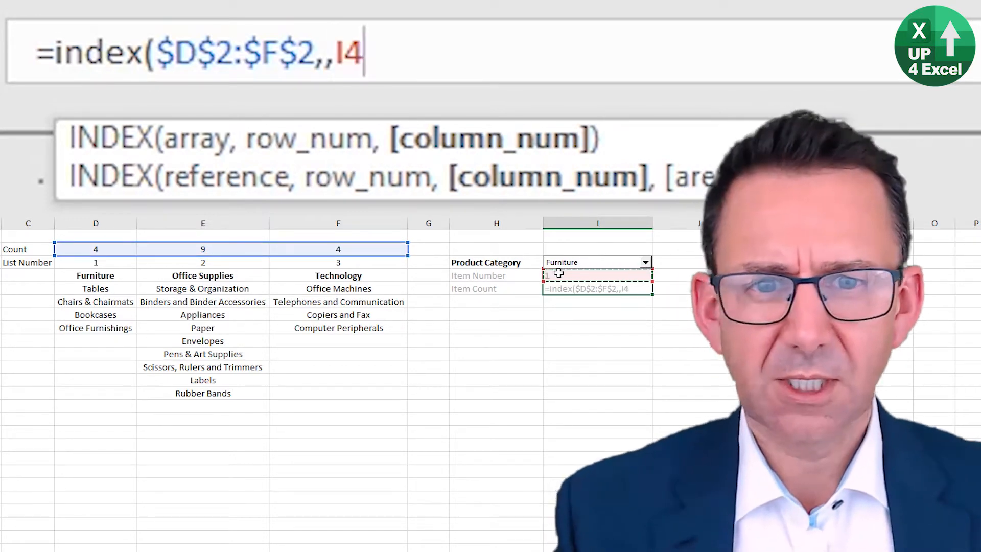
{"action": "key", "text": "Return"}
Step: Choose Office Supplies in the Product Category drop-down to test the Item Count formula in I5
{"action": "key", "text": "Up"}
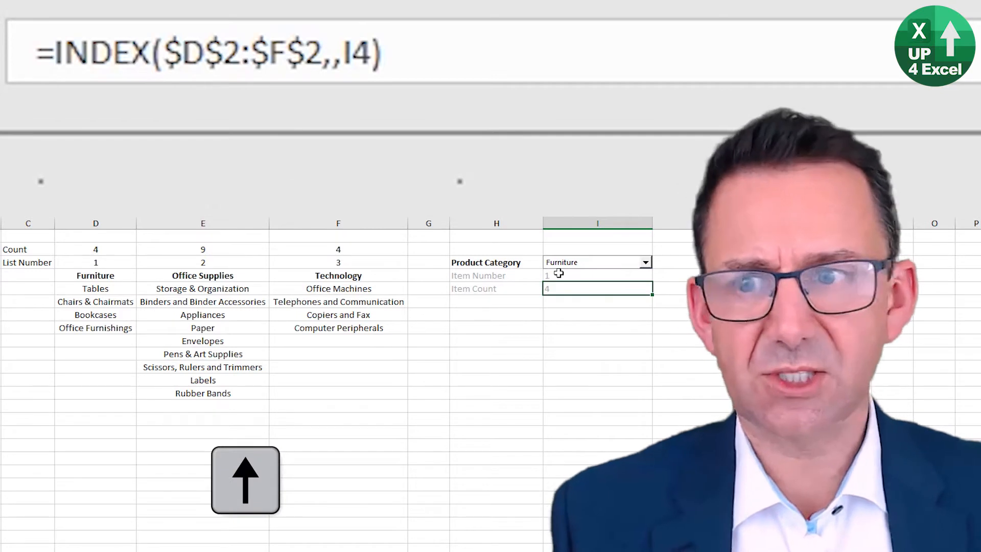
{"action": "left_click", "coordinate": [621, 263]}
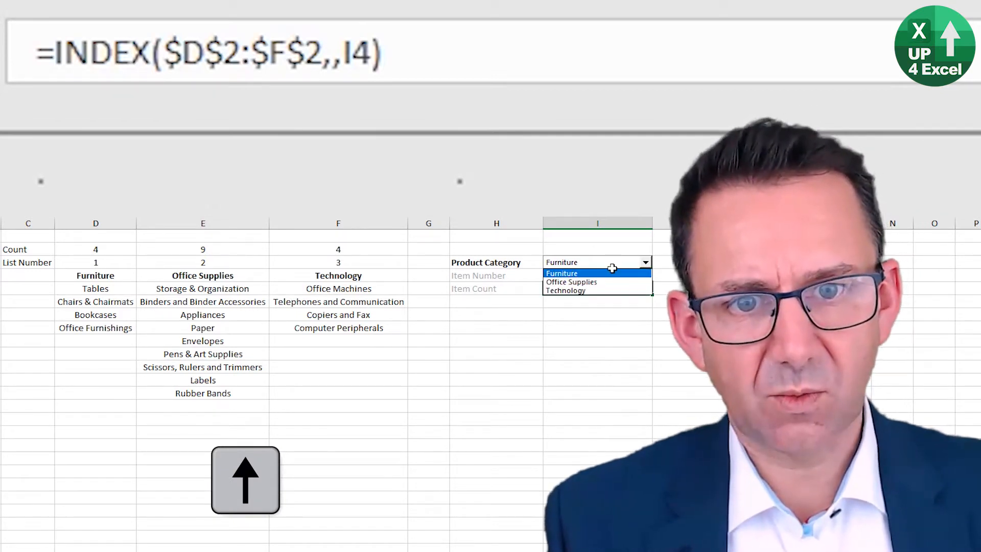
{"action": "left_click", "coordinate": [598, 280]}
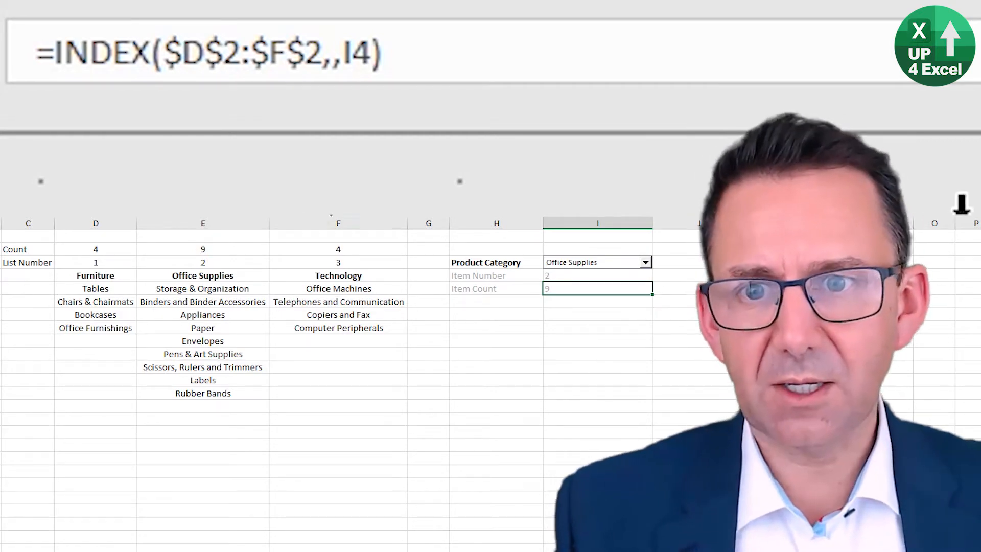
Step: Move the Technology column ahead of the Office Supplies column to test the effect of column order
{"action": "left_click", "coordinate": [334, 223]}
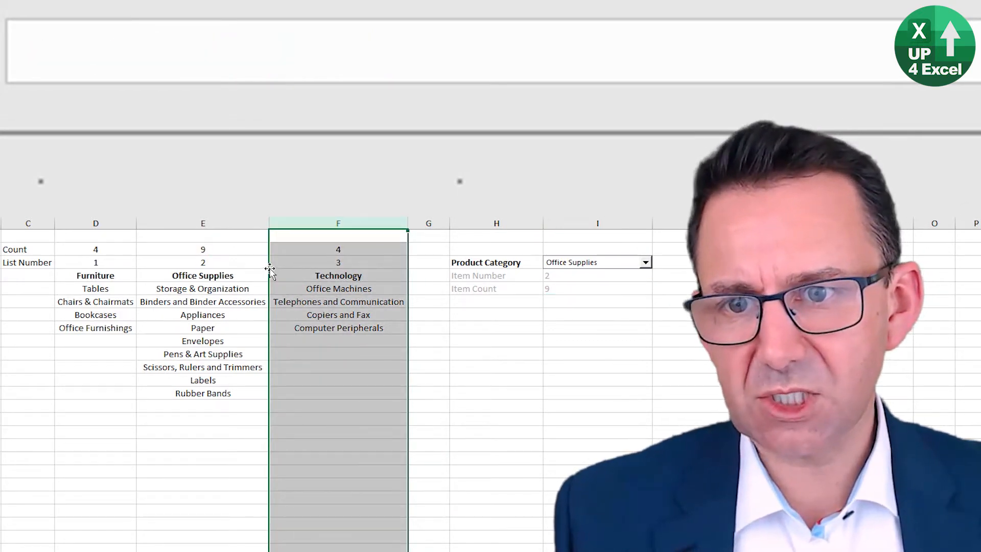
{"action": "left_click_drag", "start_coordinate": [270, 269], "coordinate": [179, 276]}
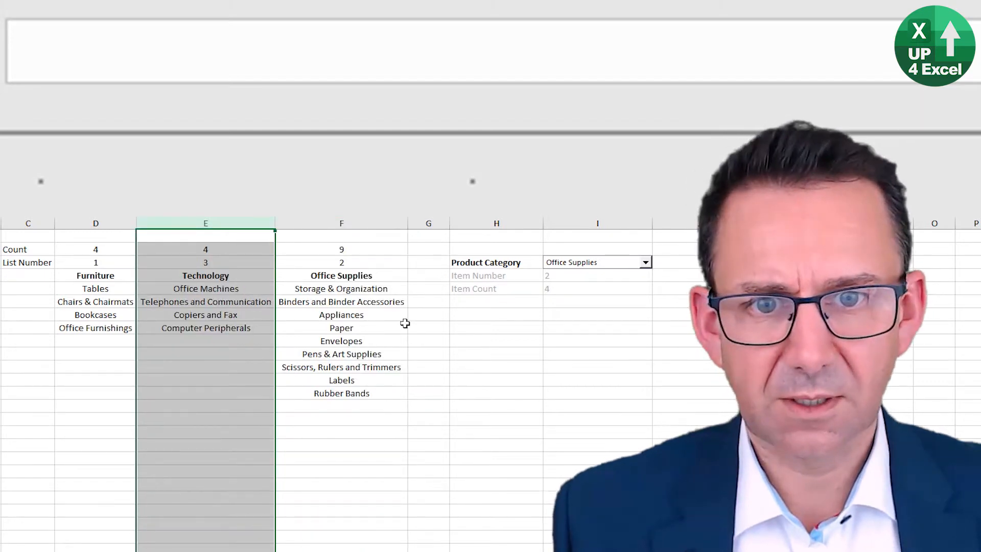
{"action": "left_click", "coordinate": [373, 316]}
Step: Choose Technology in the Product Category drop-down and check the Item Count formula in I5
{"action": "left_click", "coordinate": [577, 262]}
{"action": "left_click", "coordinate": [575, 291]}
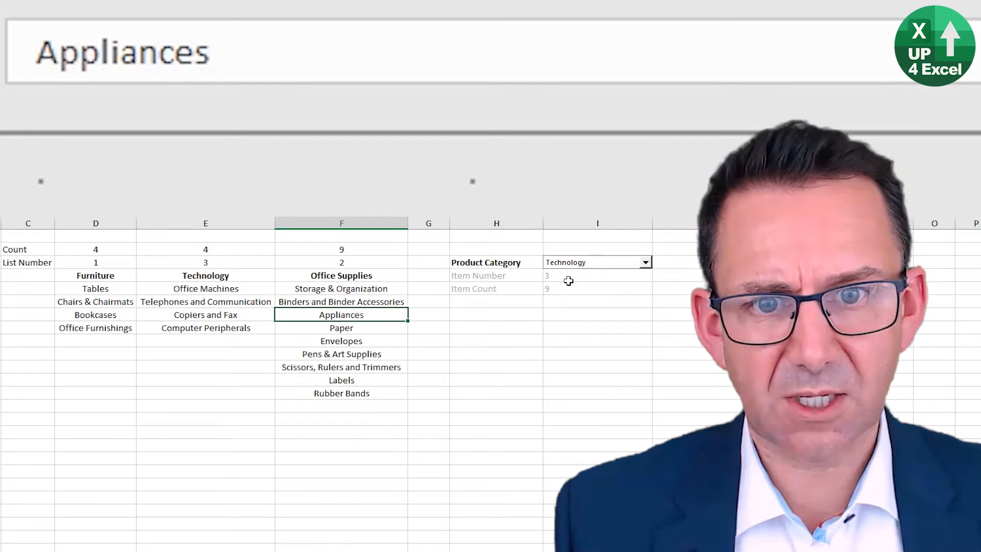
{"action": "left_click", "coordinate": [564, 290]}
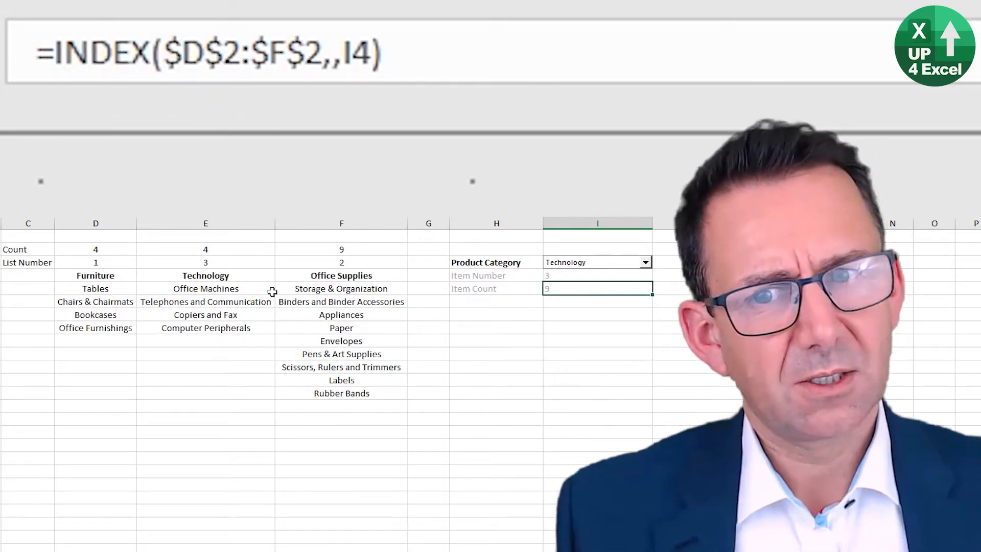
Step: Move the Technology column back behind Office Supplies and inspect the Item Count formula in I5
{"action": "left_click", "coordinate": [227, 223]}
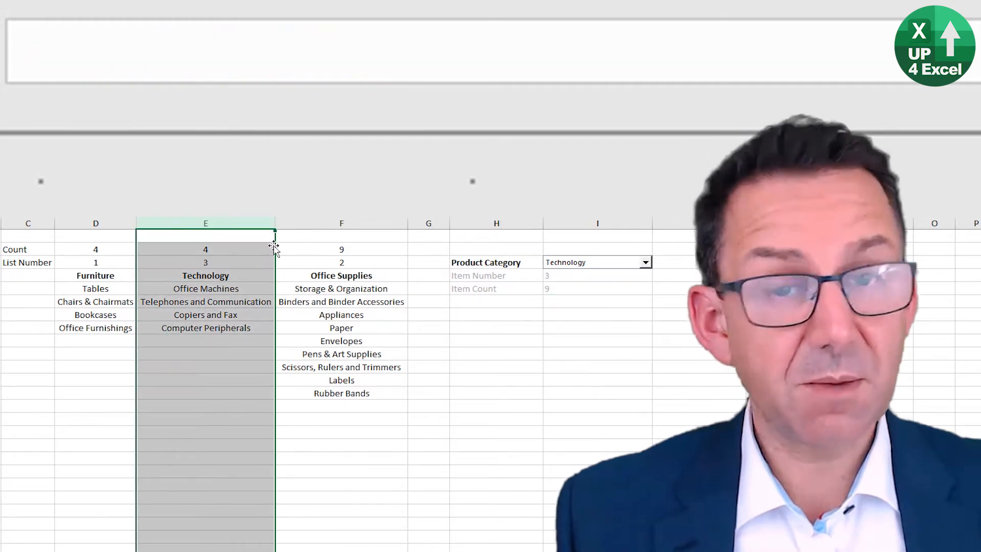
{"action": "left_click_drag", "start_coordinate": [274, 248], "coordinate": [299, 361]}
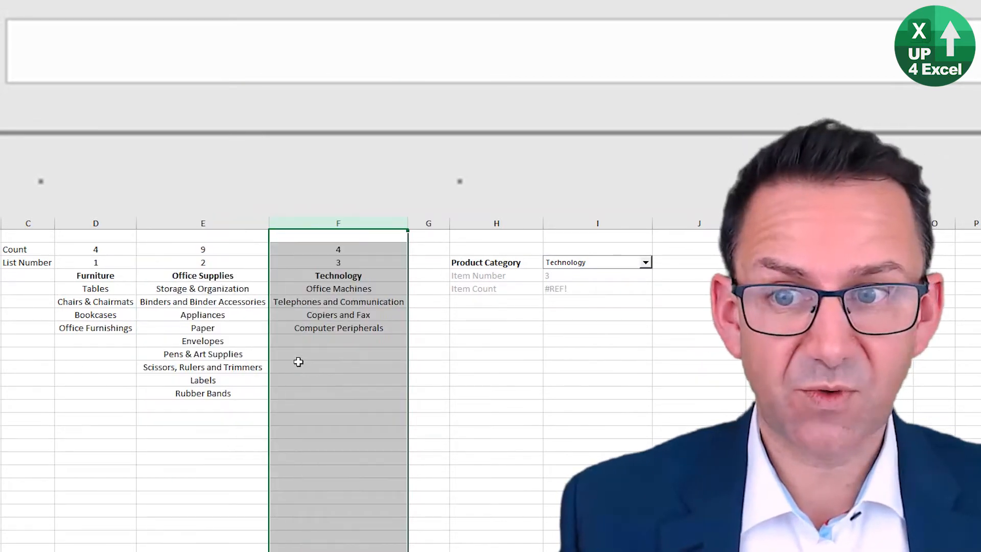
{"action": "left_click", "coordinate": [563, 290]}
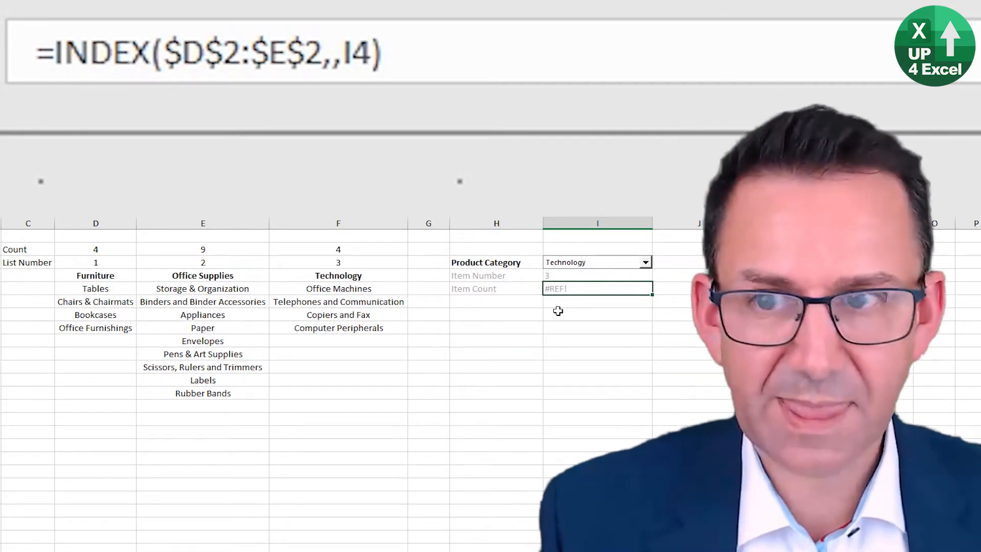
{"action": "key", "text": "F2"}
{"action": "key", "text": "Escape"}
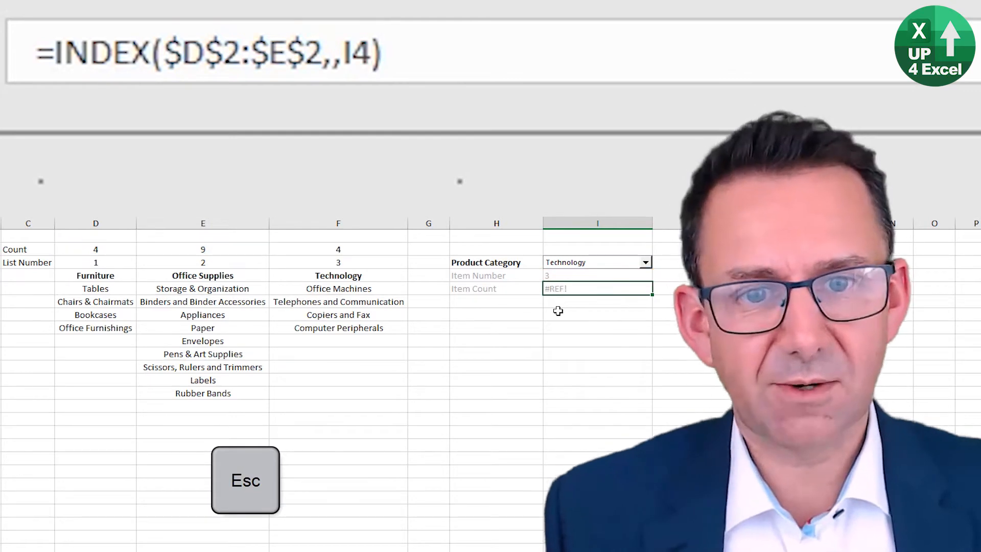
Step: Replace the Item Count formula in I5 with an INDEX over the absolute count range $D$2:$F$2
{"action": "type", "text": "=in"}
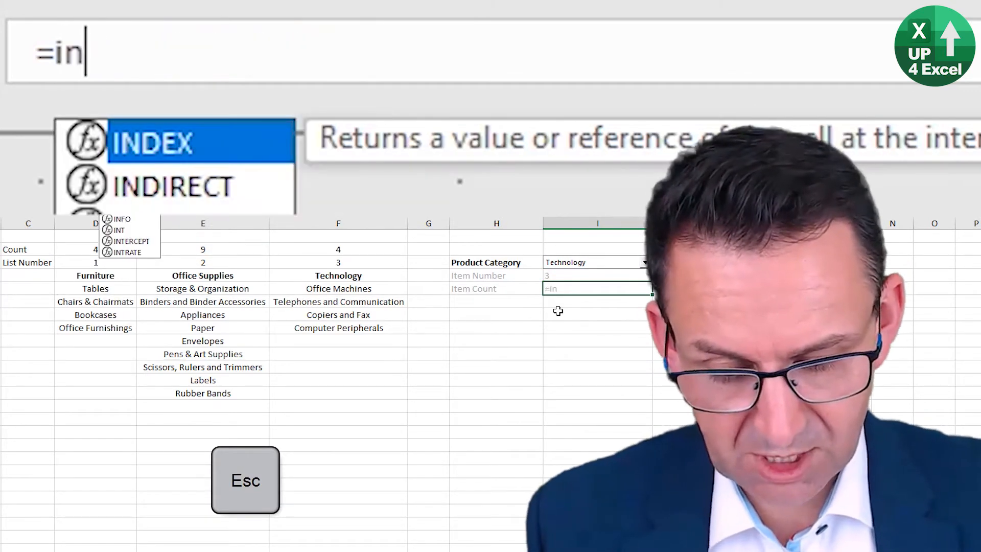
{"action": "type", "text": "dex("}
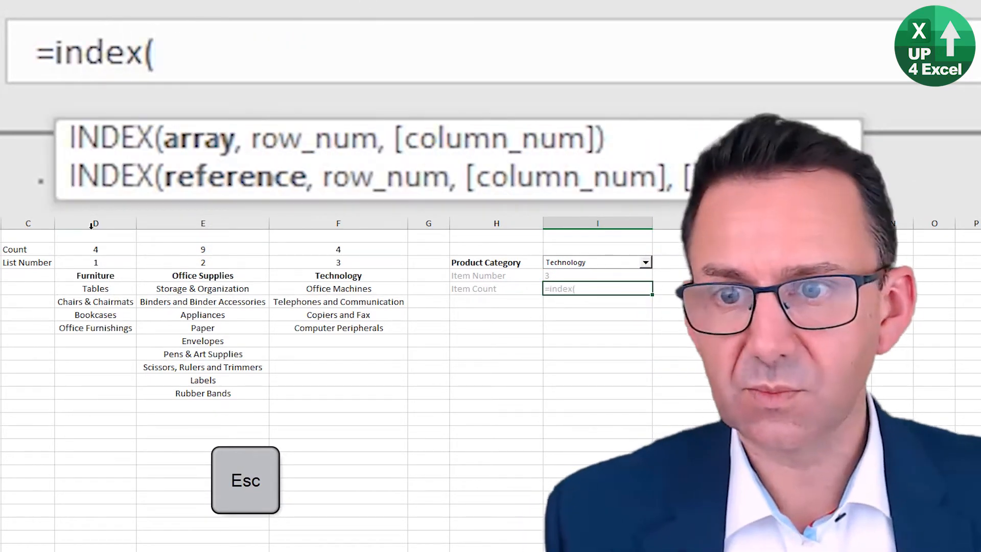
{"action": "left_click_drag", "start_coordinate": [113, 246], "coordinate": [339, 247]}
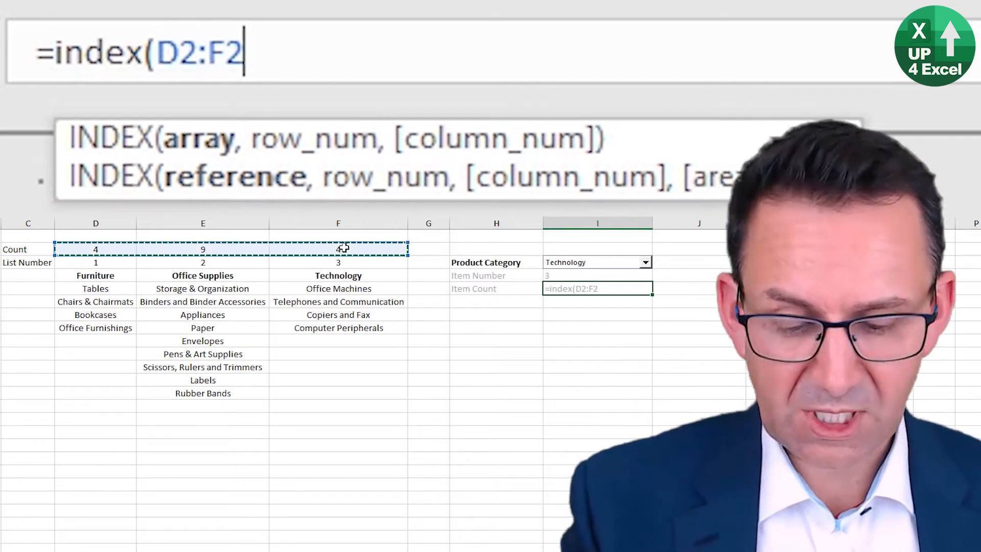
{"action": "key", "text": "F4"}
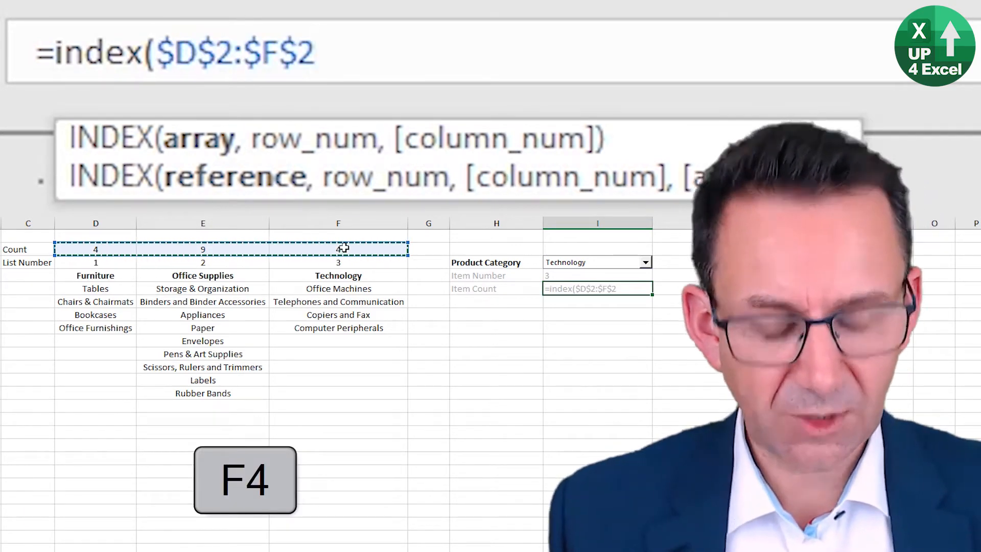
{"action": "type", "text": ","}
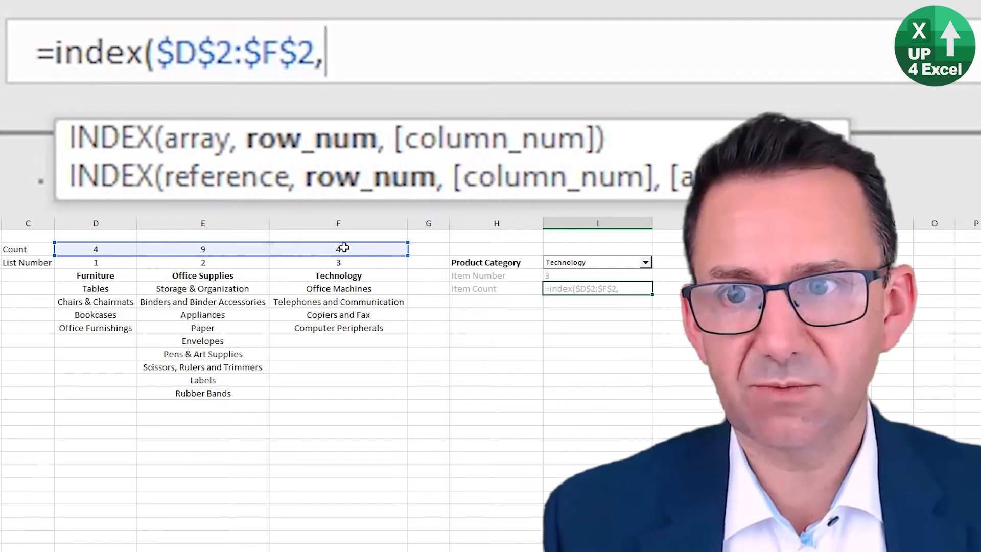
Step: Nest a MATCH in the INDEX that looks up $I$4 in the list number range $D$3:$F$3
{"action": "type", "text": "match("}
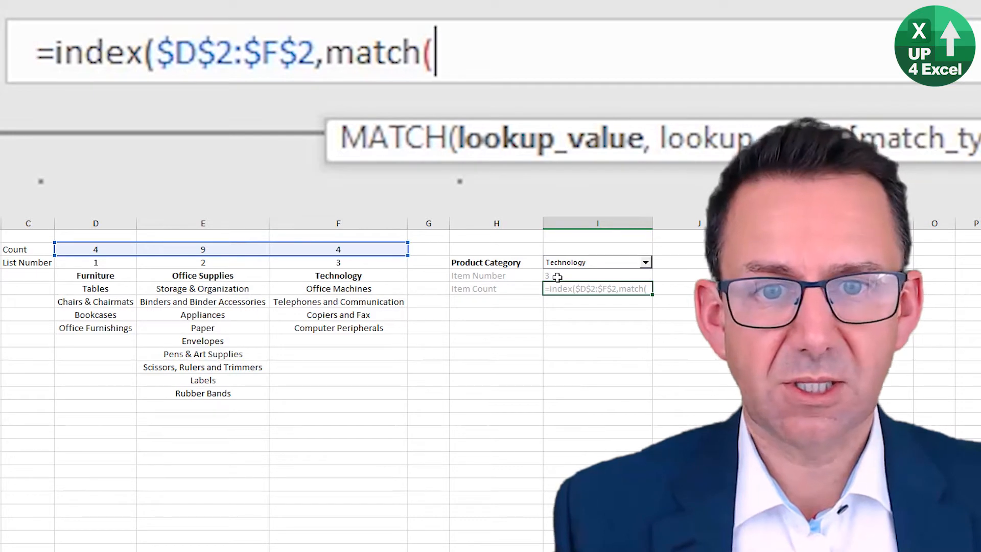
{"action": "left_click", "coordinate": [557, 277]}
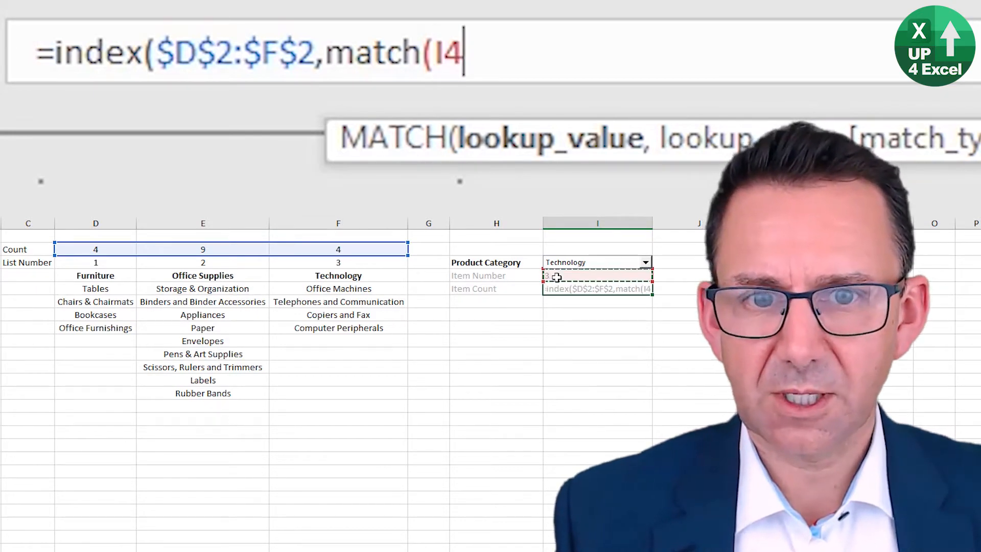
{"action": "key", "text": "F4"}
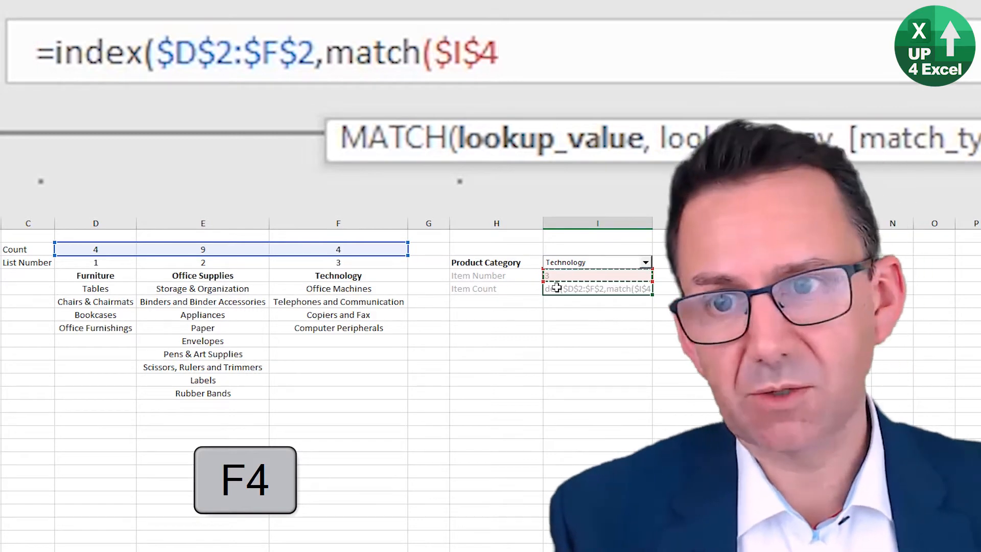
{"action": "type", "text": ","}
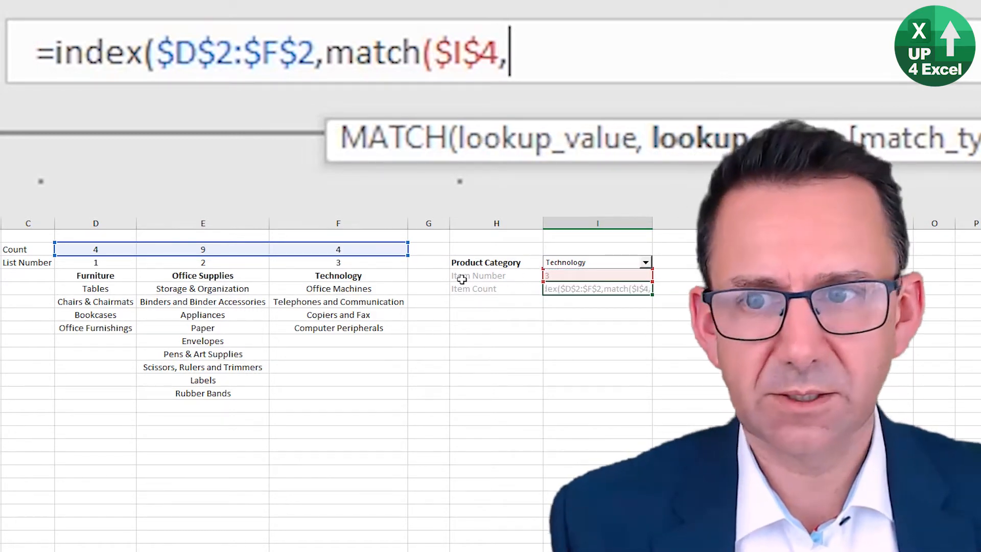
{"action": "left_click", "coordinate": [92, 262]}
{"action": "left_click_drag", "start_coordinate": [92, 262], "coordinate": [357, 262]}
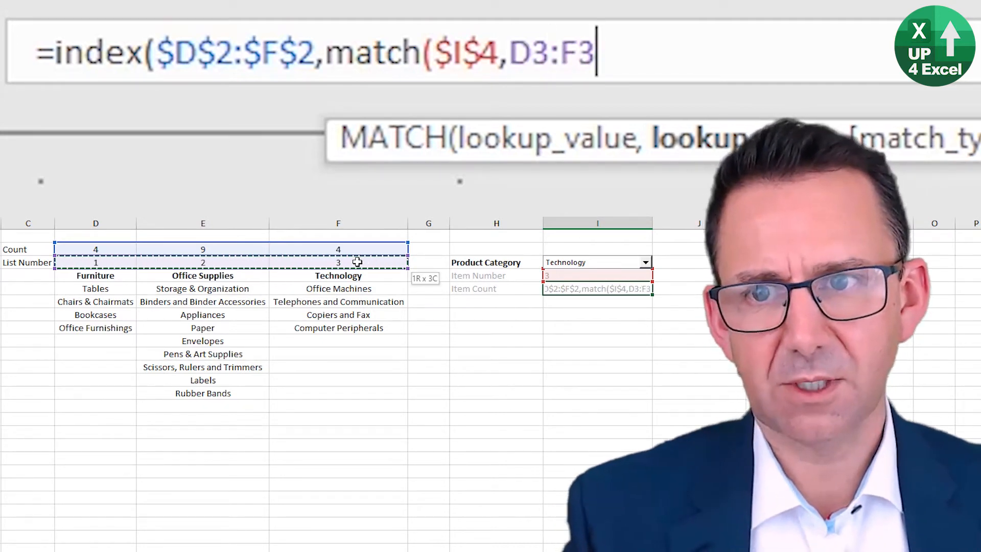
{"action": "key", "text": "F4"}
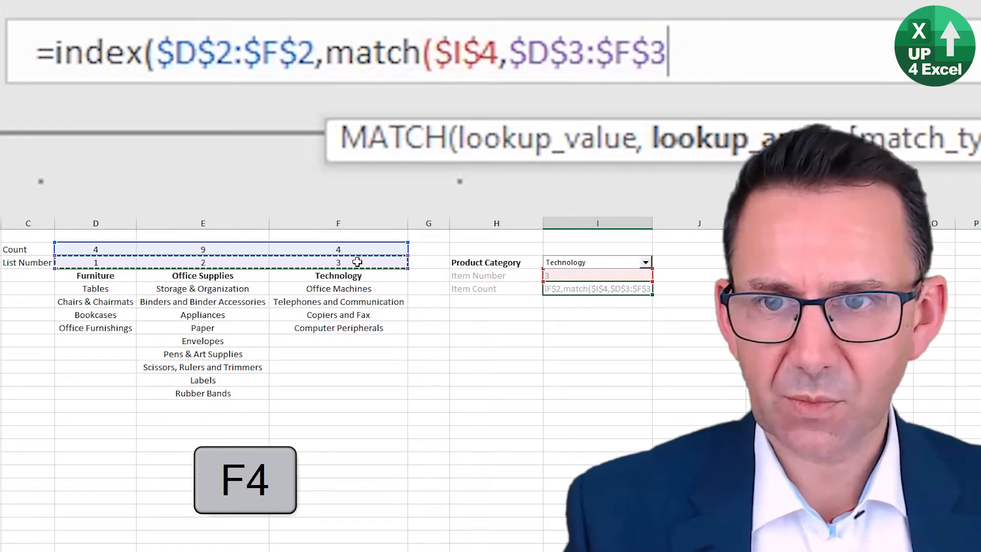
Step: Set the MATCH to exact match (0), close both functions and enter the Item Count formula in I5
{"action": "type", "text": ","}
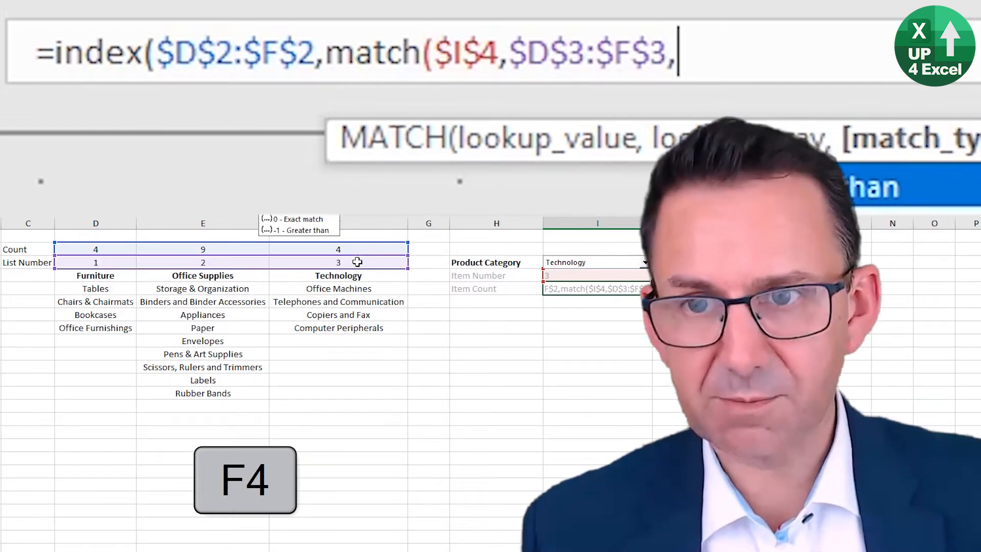
{"action": "key", "text": "Down"}
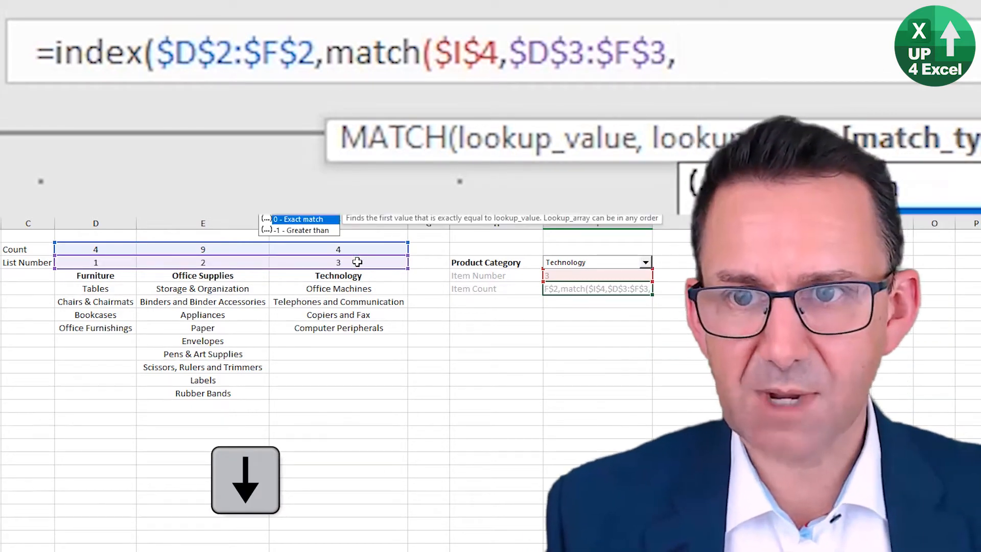
{"action": "key", "text": "Tab"}
{"action": "type", "text": ")"}
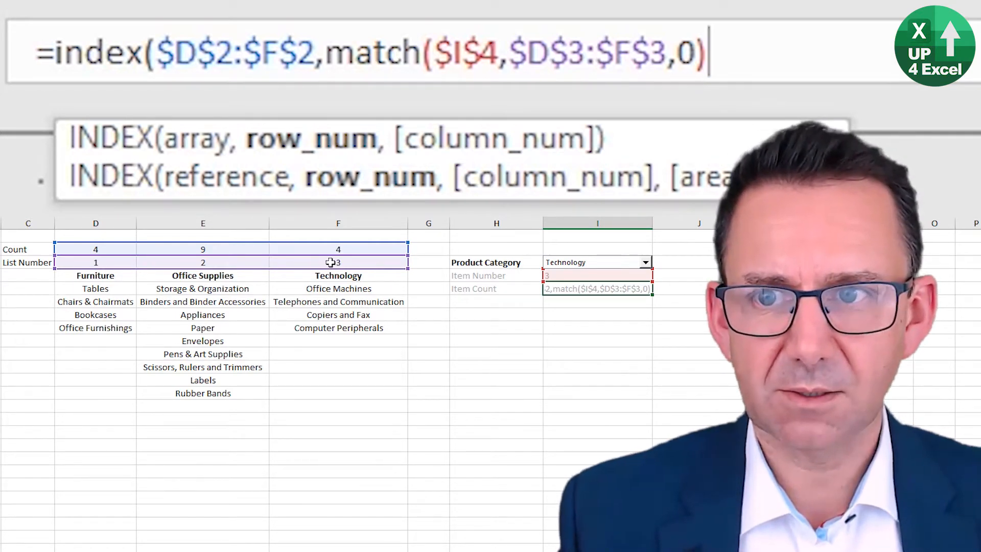
{"action": "type", "text": ")"}
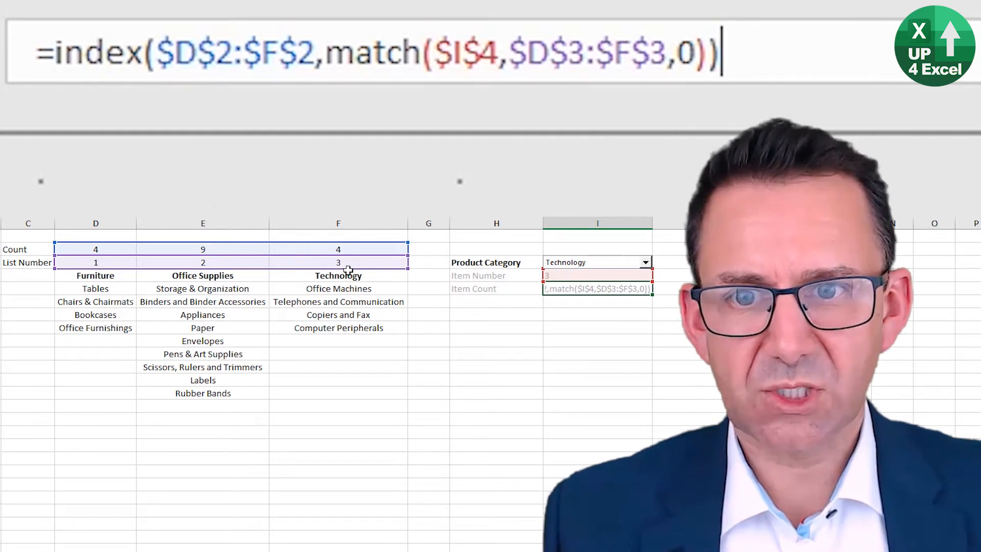
{"action": "key", "text": "Return"}
{"action": "key", "text": "Up"}
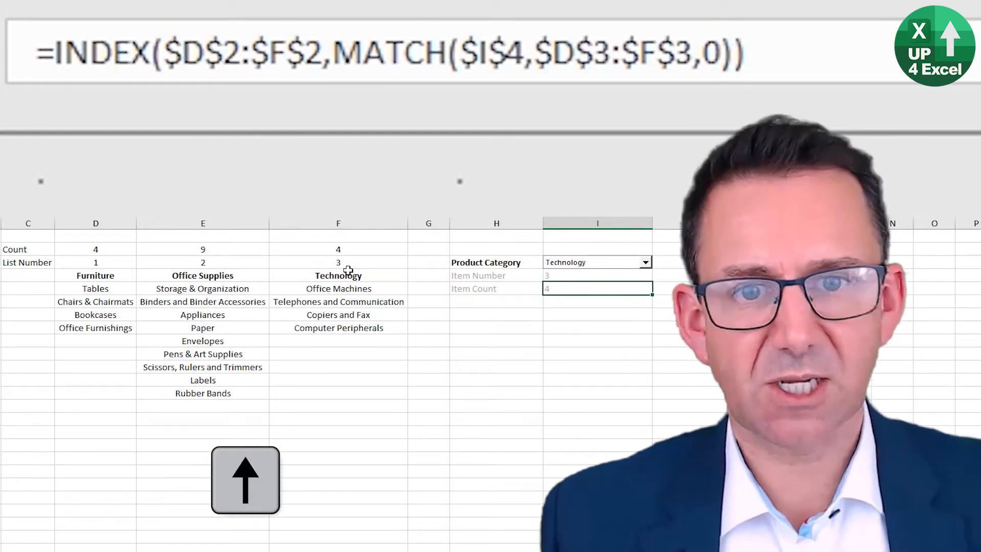
Step: Check the Technology column's count and list number cells and choose Office Supplies as the Product Category
{"action": "left_click", "coordinate": [345, 251]}
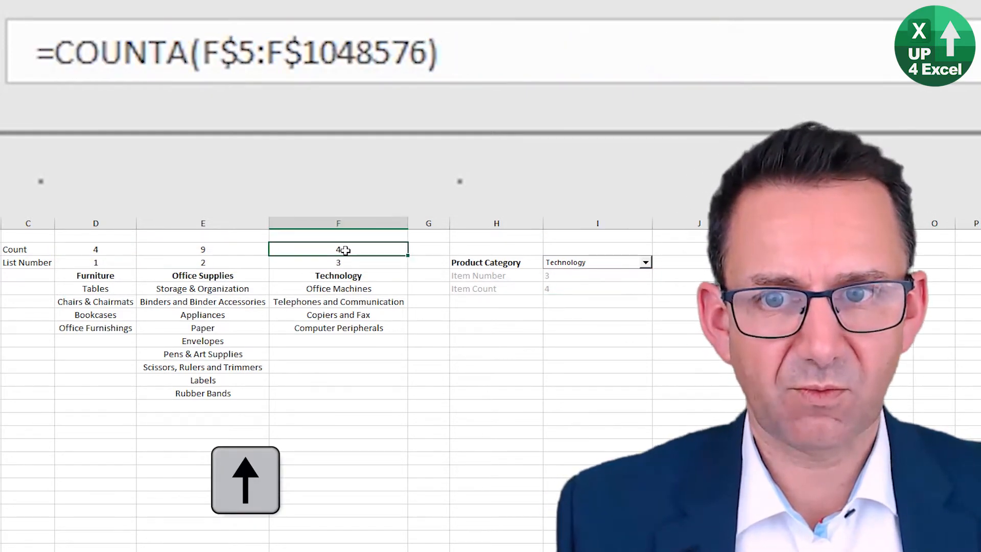
{"action": "left_click", "coordinate": [347, 265]}
{"action": "left_click", "coordinate": [598, 265]}
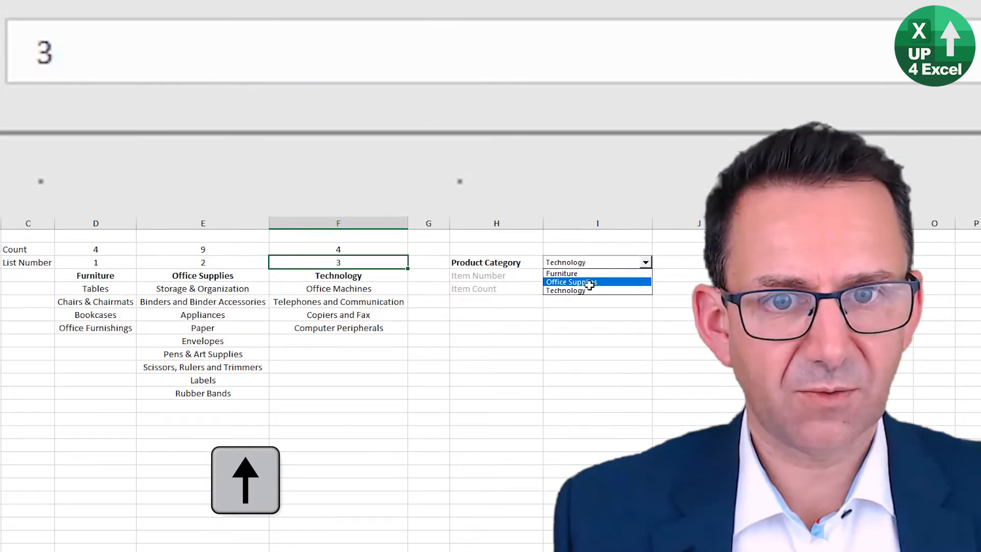
{"action": "left_click", "coordinate": [587, 282]}
Step: Move the Technology column ahead of Office Supplies and test the Item Count with Technology and Office Supplies as the Product Category
{"action": "left_click", "coordinate": [317, 218]}
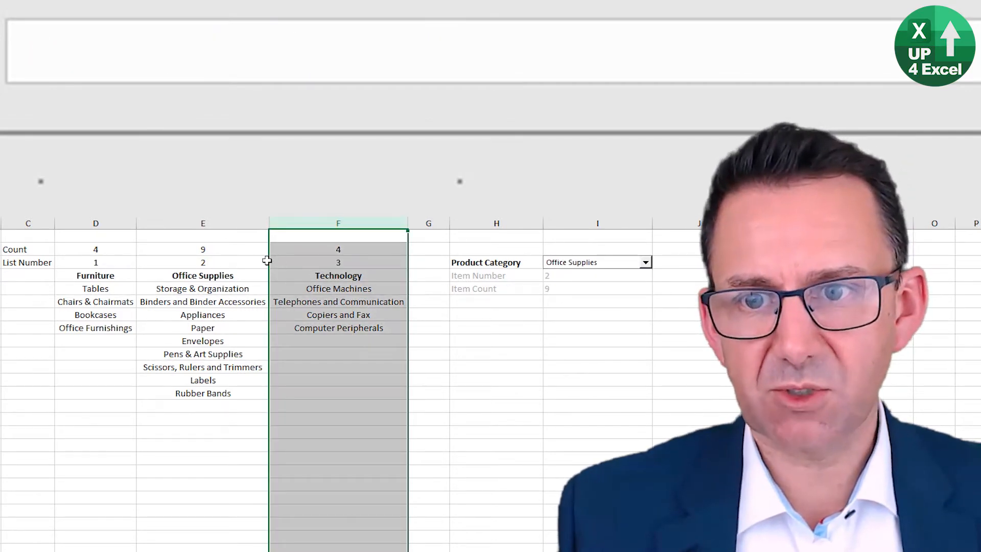
{"action": "left_click_drag", "start_coordinate": [268, 262], "coordinate": [158, 274]}
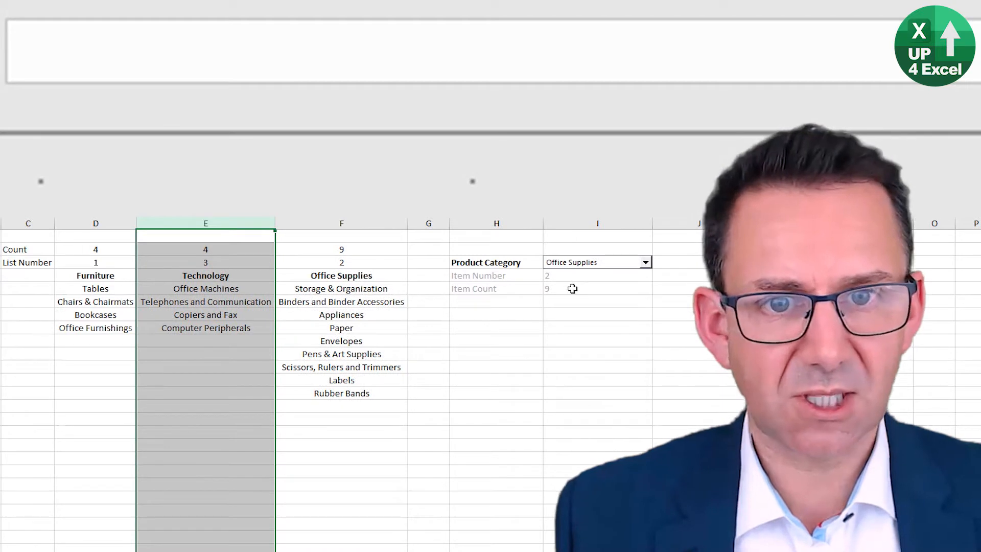
{"action": "left_click", "coordinate": [600, 267]}
{"action": "left_click", "coordinate": [587, 287]}
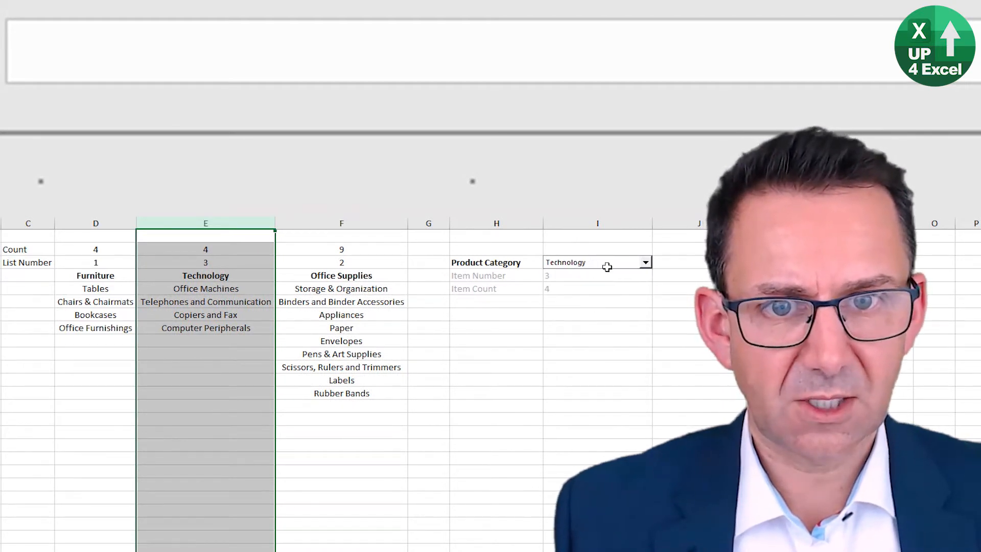
{"action": "left_click", "coordinate": [610, 265]}
{"action": "left_click", "coordinate": [598, 280]}
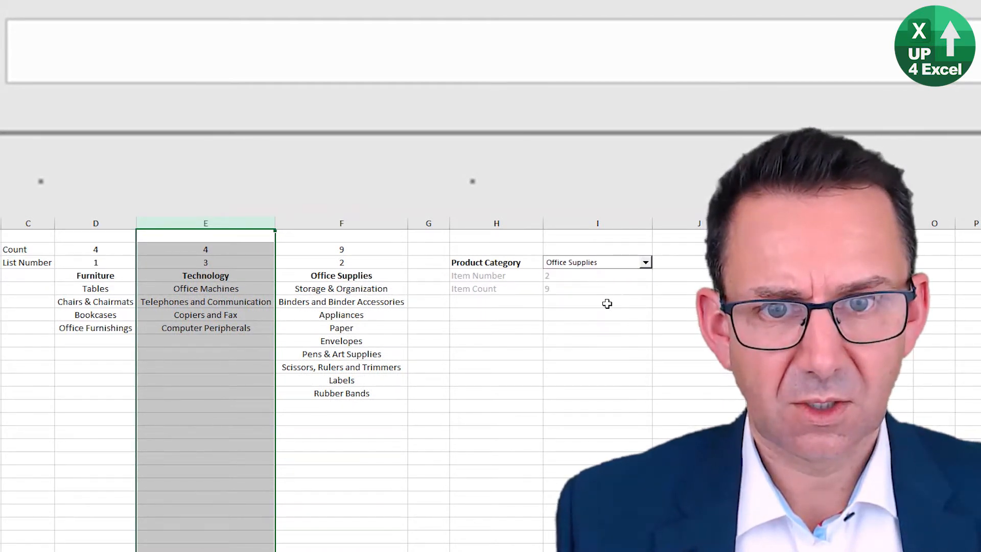
Step: Move the Office Supplies column back ahead of Technology and retest the Item Count with Technology and Furniture selected
{"action": "left_click", "coordinate": [326, 223]}
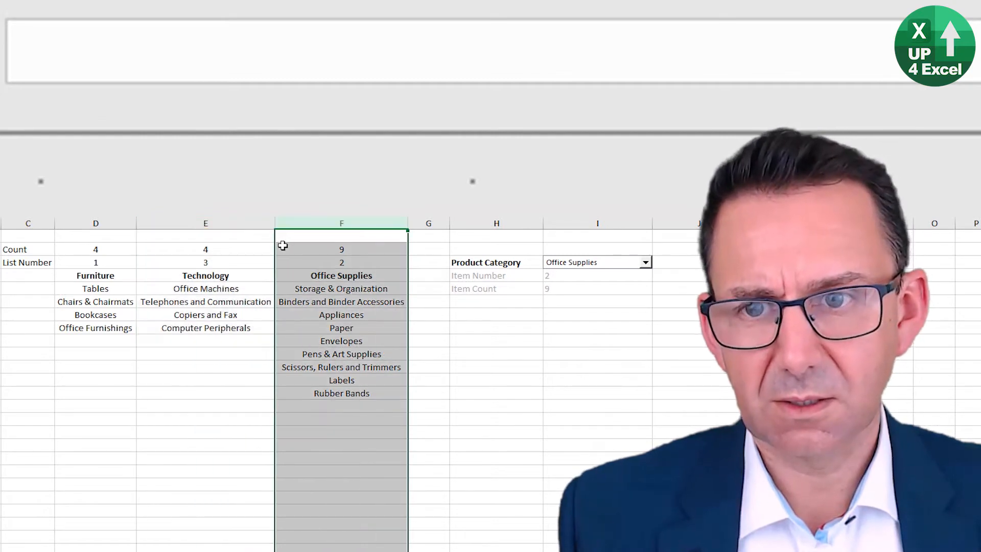
{"action": "left_click_drag", "start_coordinate": [274, 244], "coordinate": [154, 240]}
{"action": "left_click", "coordinate": [601, 265]}
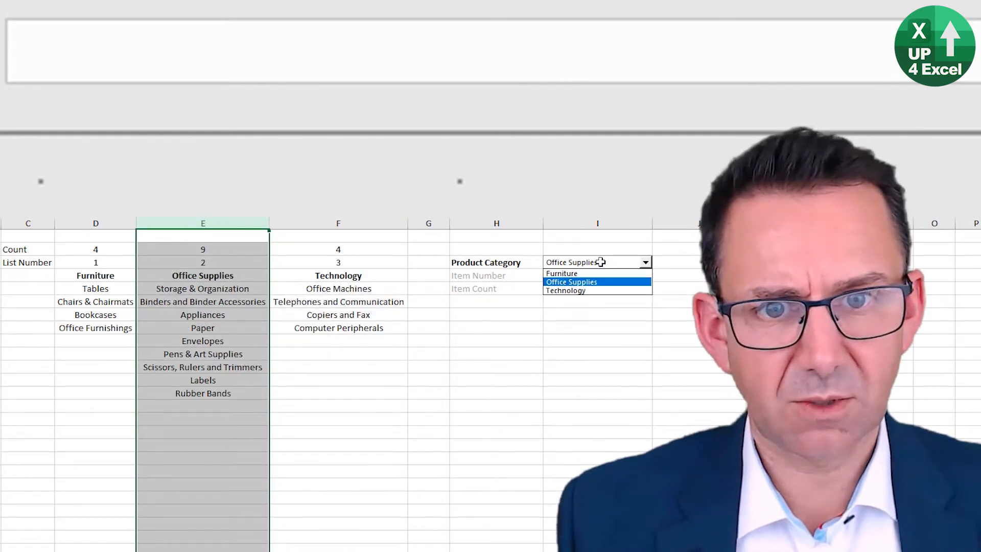
{"action": "left_click", "coordinate": [587, 289]}
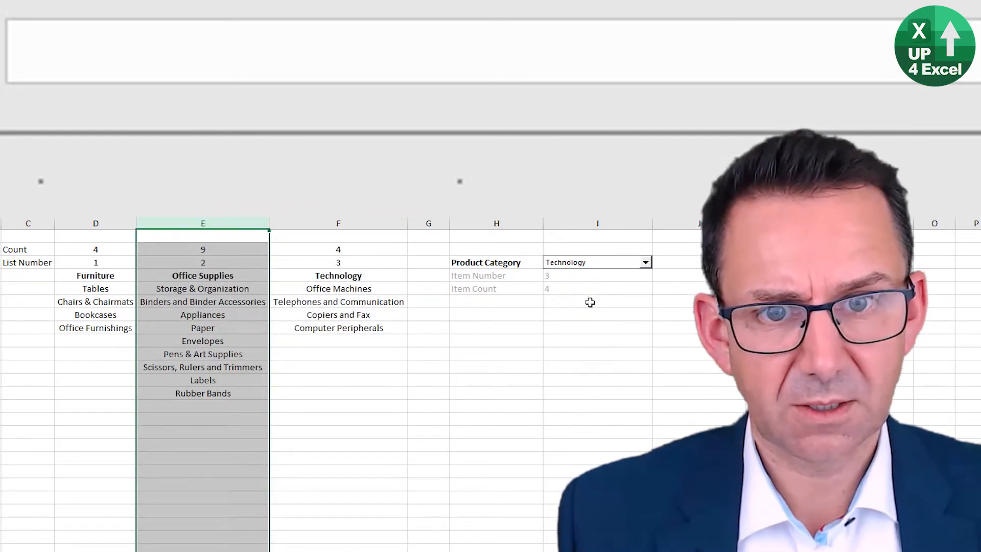
{"action": "left_click", "coordinate": [602, 265]}
{"action": "left_click", "coordinate": [597, 274]}
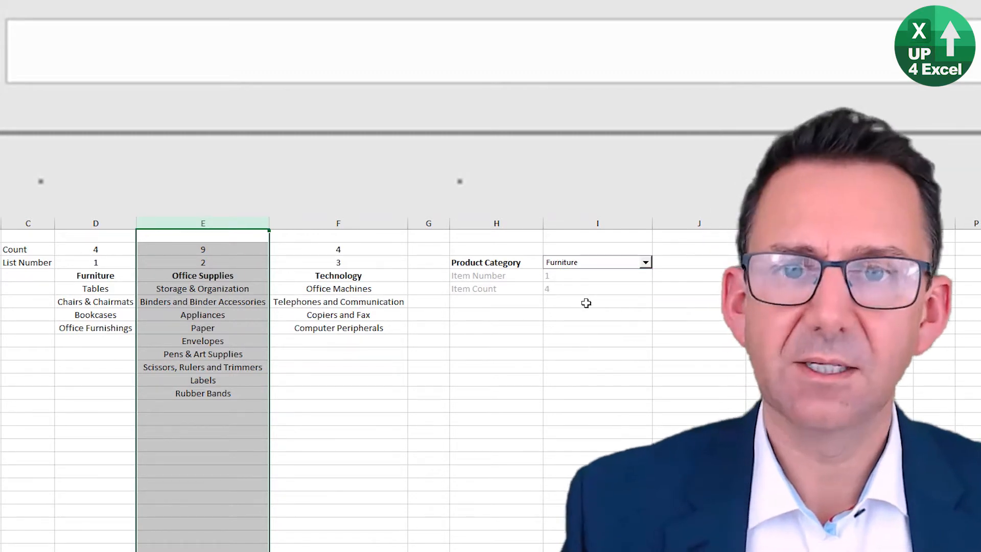
Step: Inspect the ranges used by the INDEX and MATCH formula in the Item Count cell I5
{"action": "left_click", "coordinate": [589, 286]}
{"action": "key", "text": "F2"}
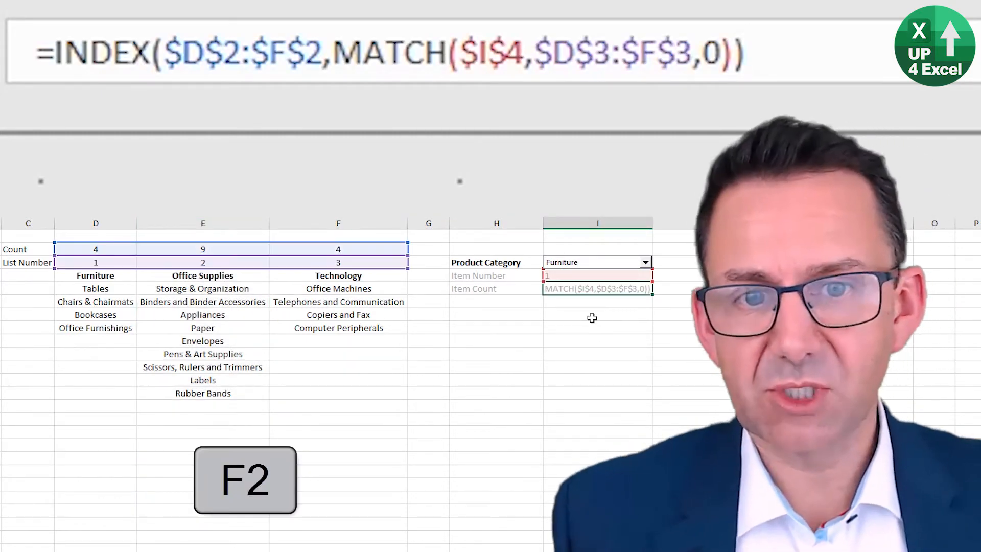
{"action": "key", "text": "Return"}
{"action": "key", "text": "Up"}
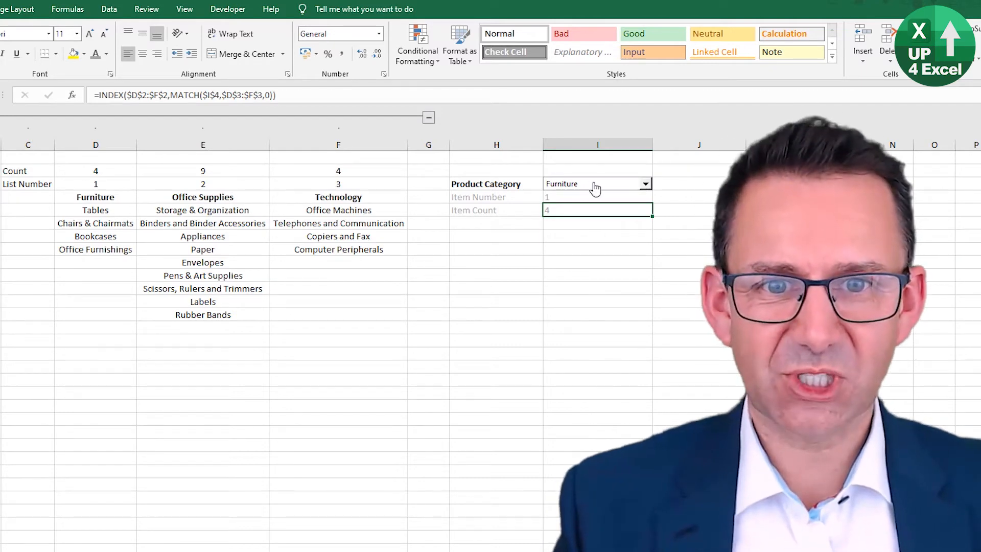
Step: Choose Office Supplies in the Product Category drop-down while checking the linked Item Number cell I4
{"action": "left_click_drag", "start_coordinate": [211, 210], "coordinate": [206, 306]}
{"action": "left_click", "coordinate": [562, 198]}
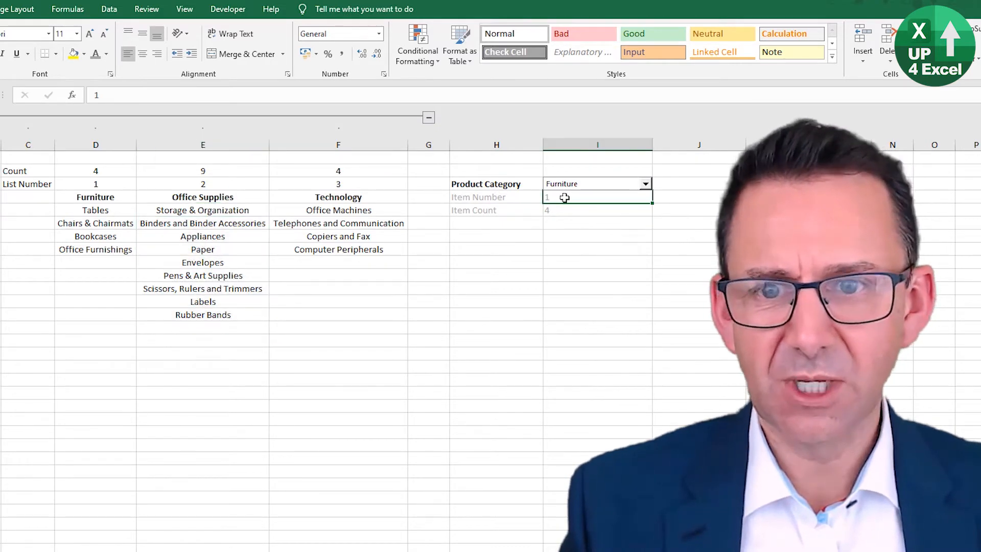
{"action": "left_click", "coordinate": [645, 184]}
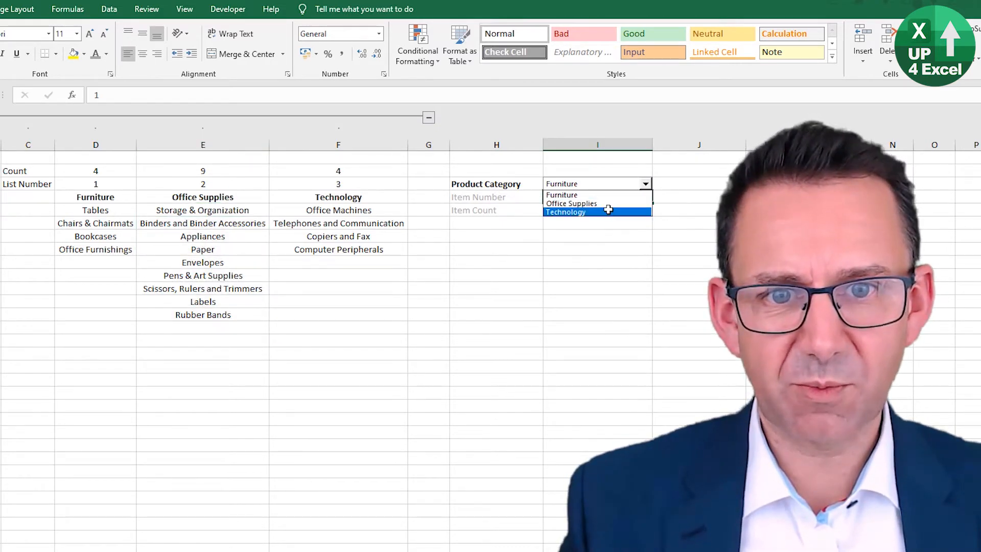
{"action": "left_click", "coordinate": [611, 204]}
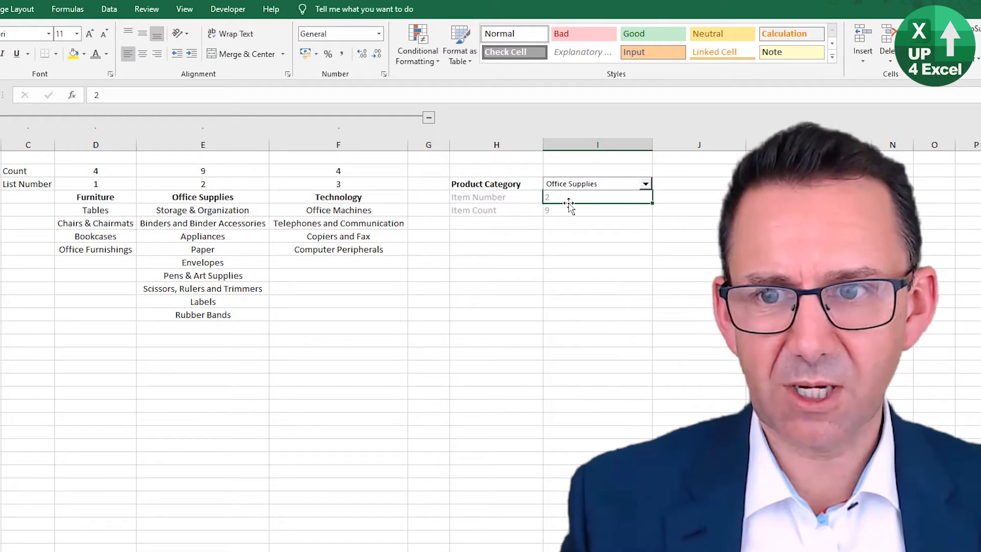
Step: Compare the Office Supplies list number in E3 and its items with the Item Count cell I5
{"action": "left_click", "coordinate": [236, 185]}
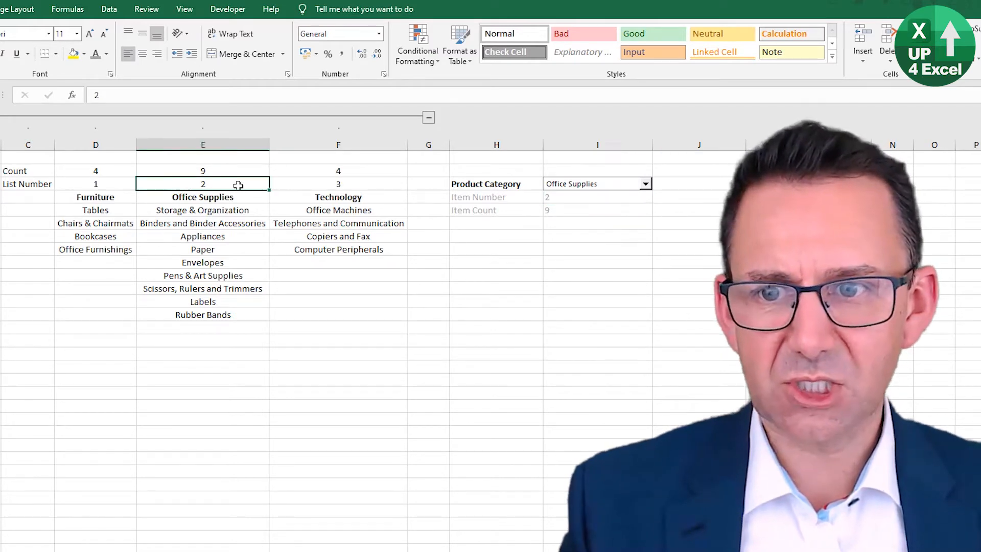
{"action": "left_click", "coordinate": [567, 210]}
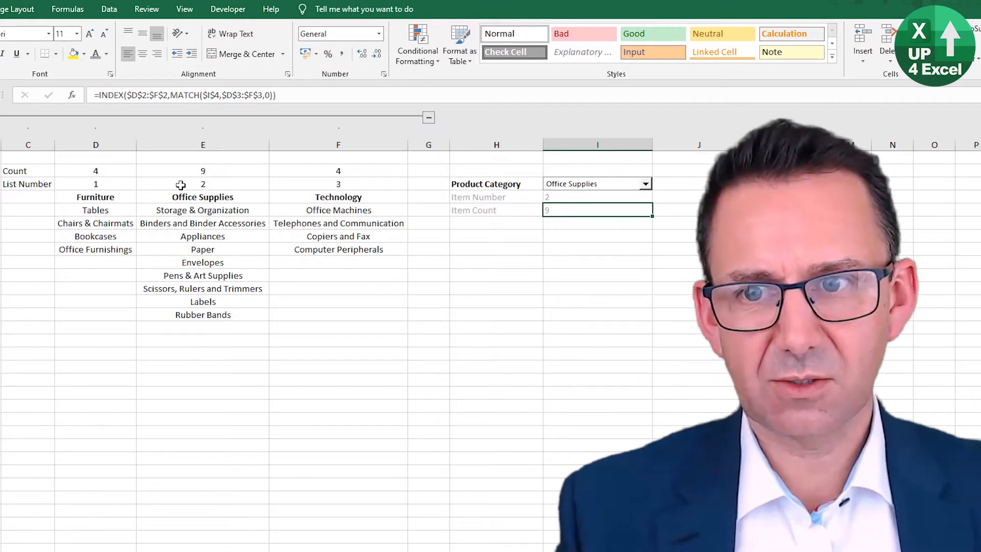
{"action": "left_click", "coordinate": [220, 185]}
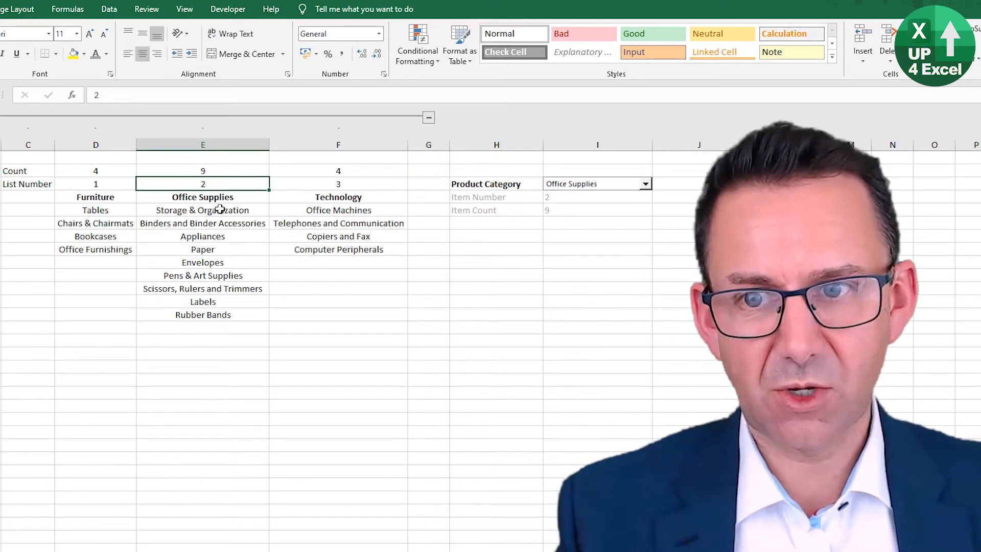
{"action": "left_click_drag", "start_coordinate": [217, 211], "coordinate": [210, 315]}
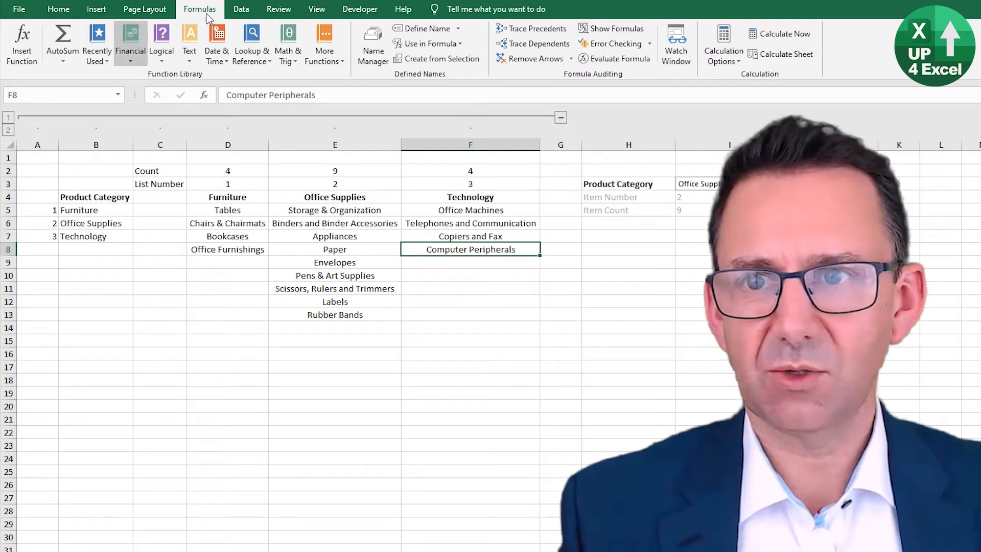
Step: Start a new workbook-scoped defined name called nProductSubCat
{"action": "left_click", "coordinate": [373, 48]}
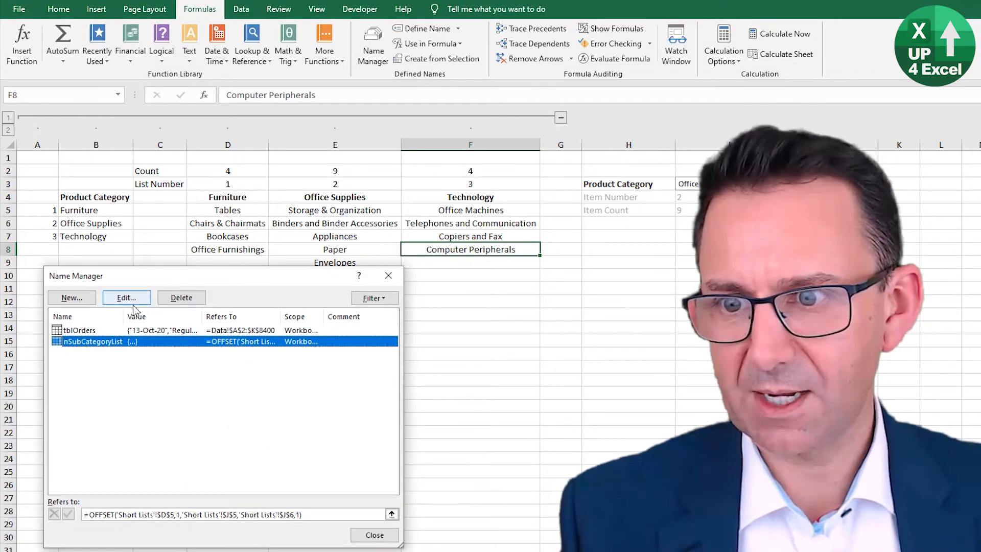
{"action": "left_click", "coordinate": [73, 298]}
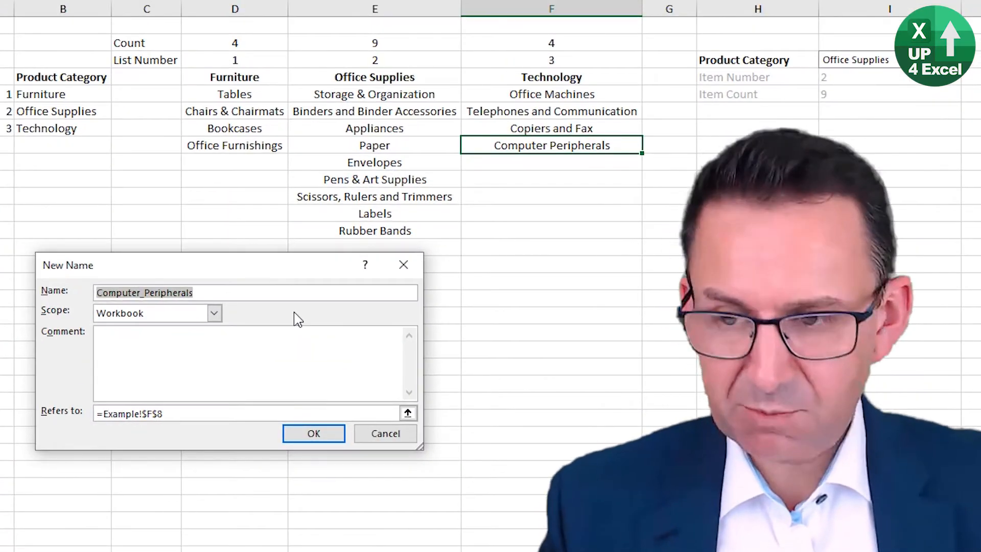
{"action": "type", "text": "nProductSubCat"}
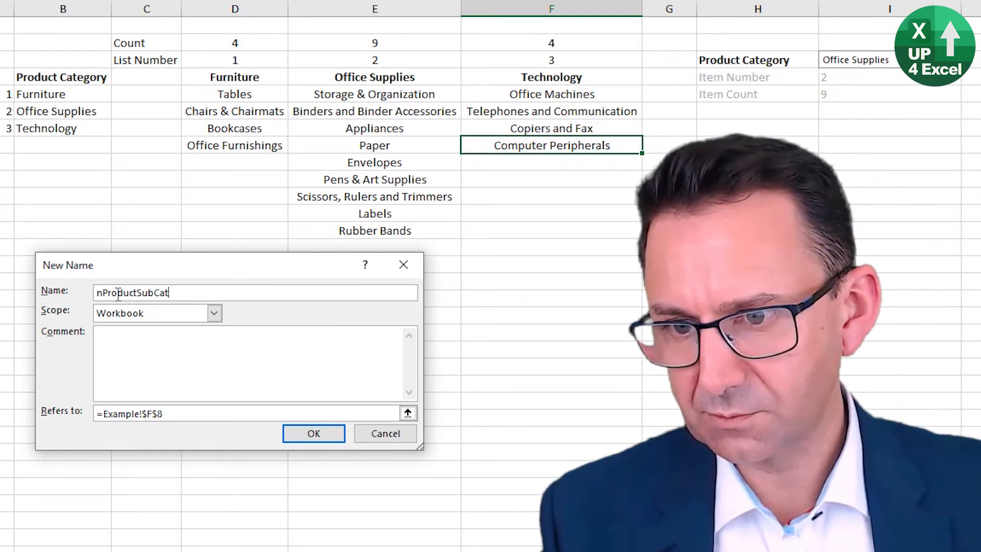
Step: Try referring the name to the fixed Office Supplies items in Example!$E$5:$E$13
{"action": "left_click_drag", "start_coordinate": [174, 414], "coordinate": [98, 413]}
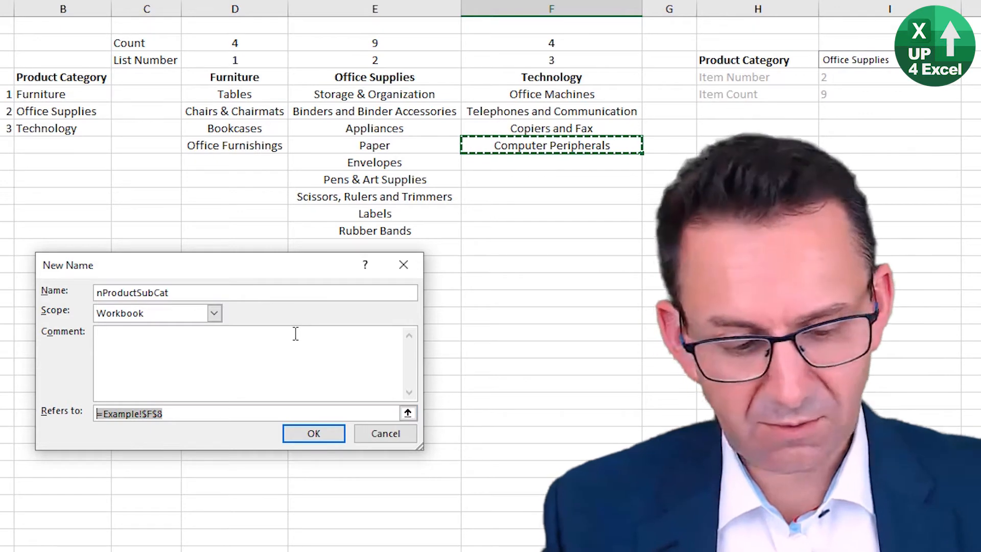
{"action": "type", "text": "="}
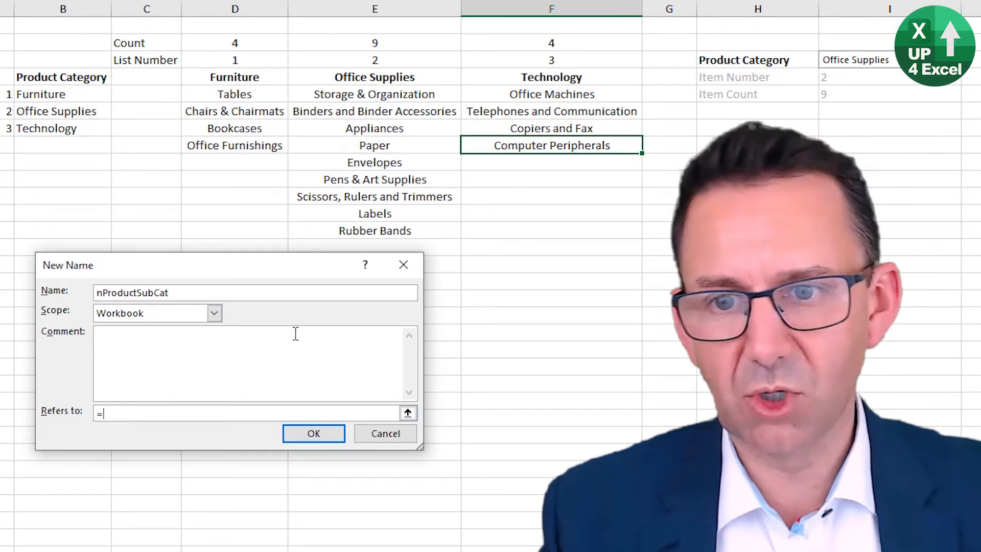
{"action": "left_click_drag", "start_coordinate": [131, 415], "coordinate": [57, 415]}
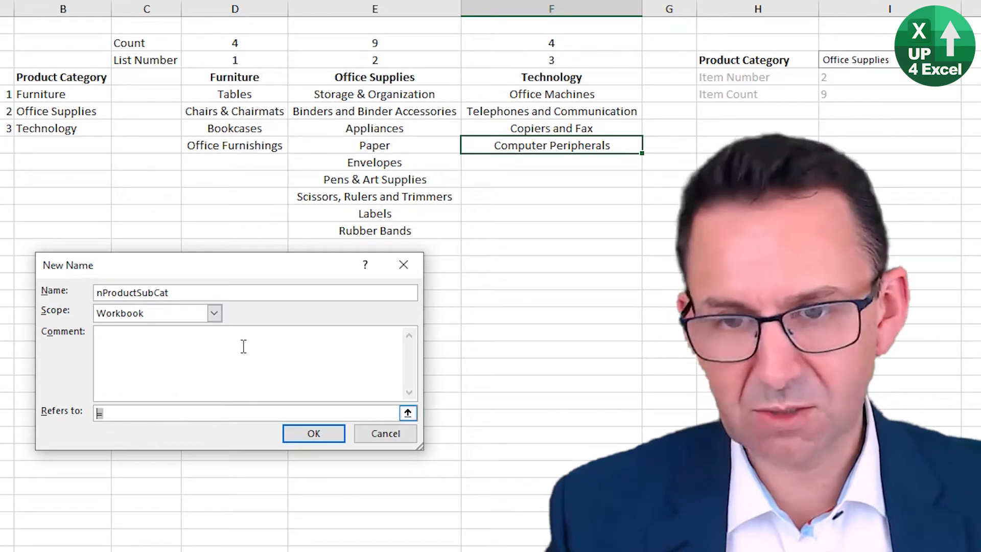
{"action": "left_click", "coordinate": [407, 413]}
{"action": "left_click_drag", "start_coordinate": [394, 97], "coordinate": [385, 225]}
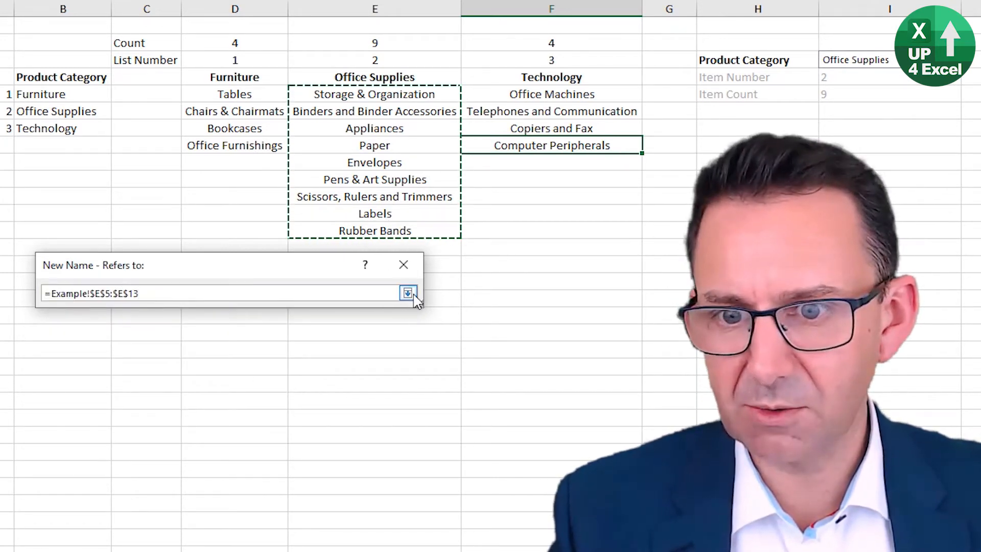
{"action": "left_click", "coordinate": [407, 292]}
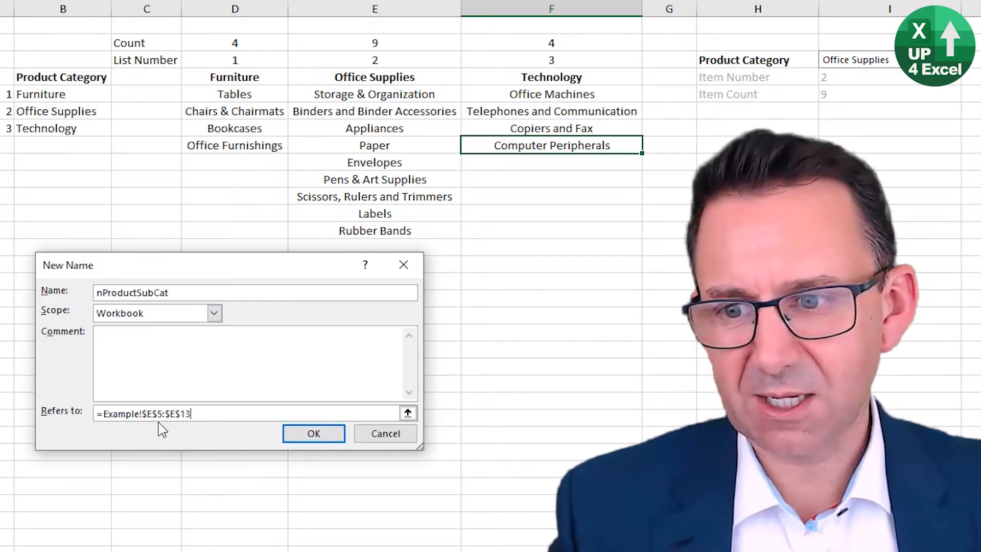
Step: Replace the name's reference with an OFFSET formula that starts from the blank cell Example!$C$4
{"action": "left_click_drag", "start_coordinate": [104, 416], "coordinate": [320, 420]}
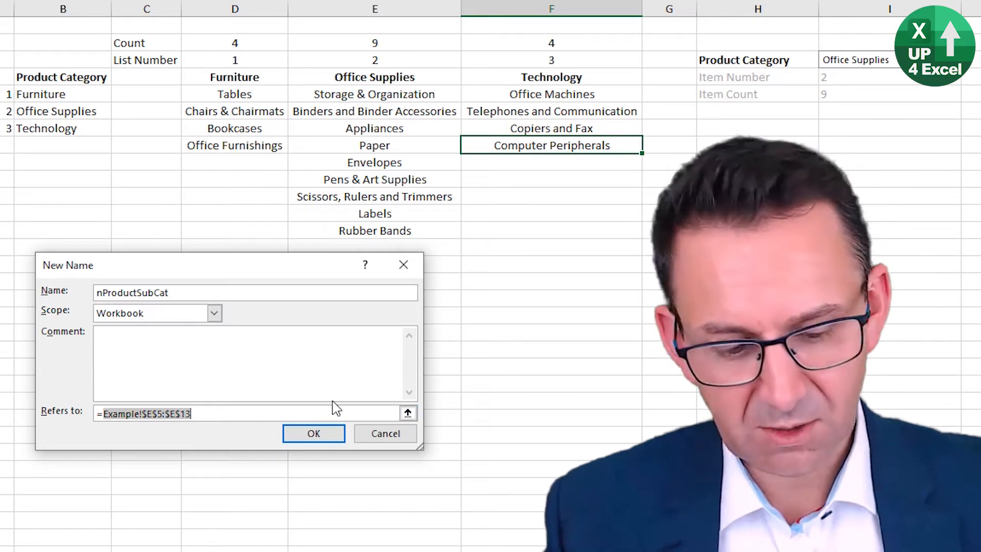
{"action": "type", "text": "offset("}
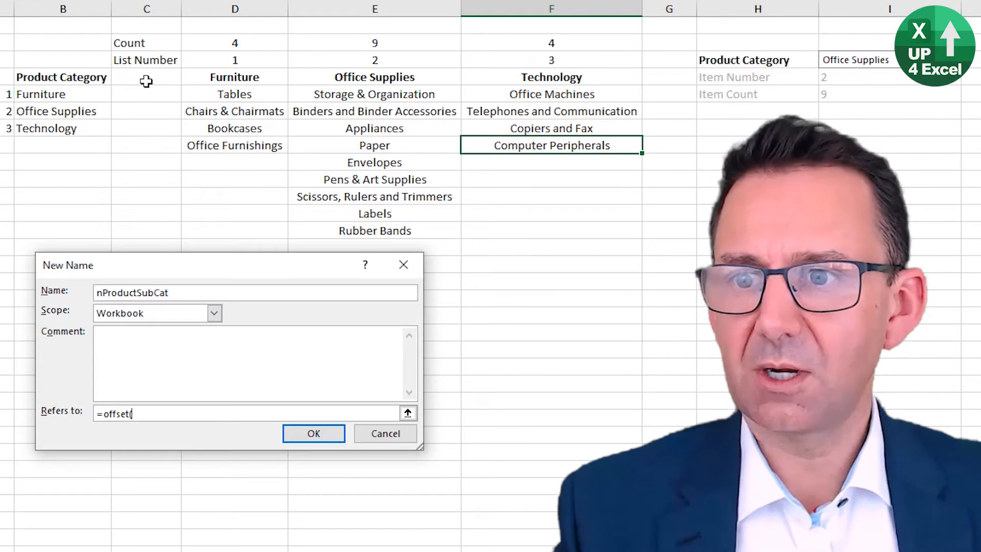
{"action": "left_click", "coordinate": [147, 81]}
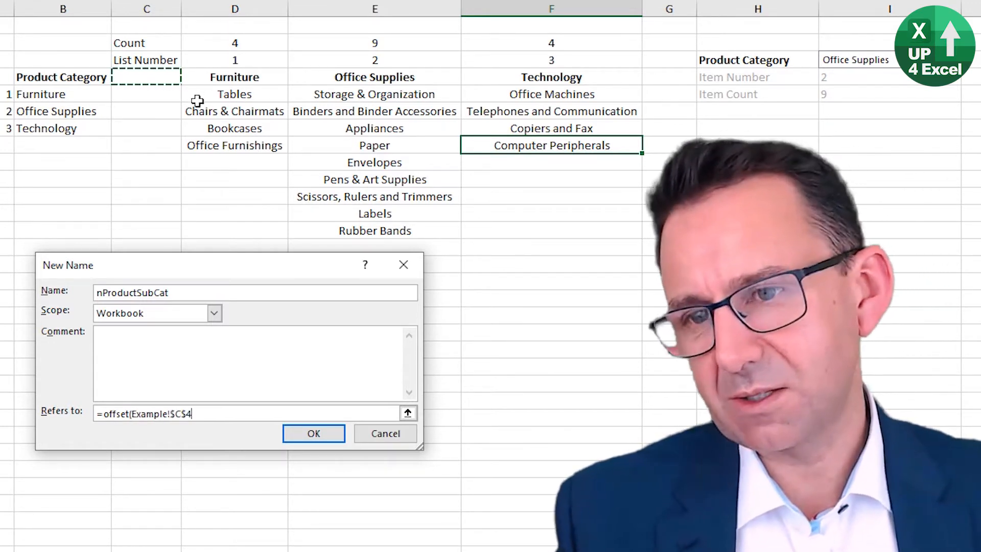
Step: Try the Furniture items D5:D8, the Office Supplies items, D5 and C5 as OFFSET's starting reference, and return it to C4
{"action": "left_click_drag", "start_coordinate": [207, 94], "coordinate": [200, 146]}
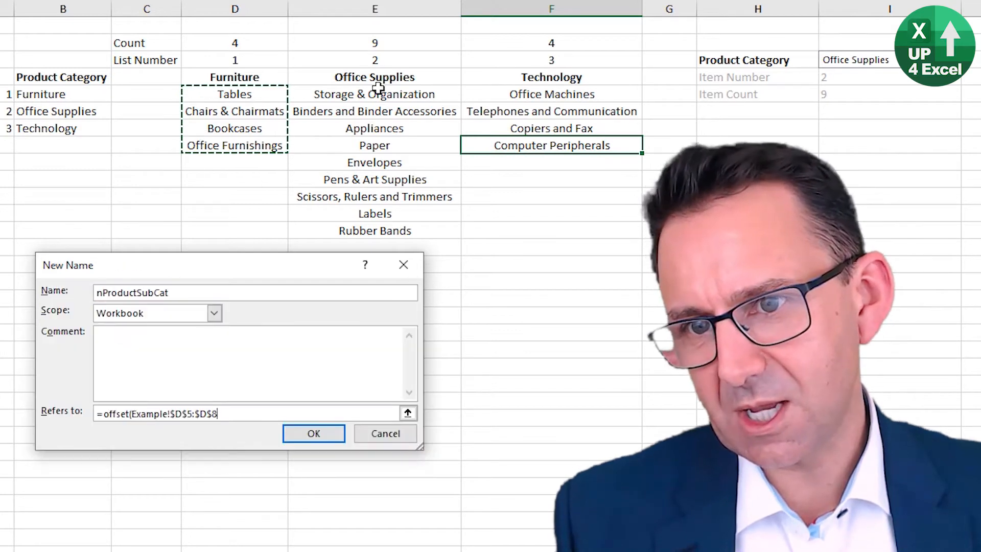
{"action": "left_click_drag", "start_coordinate": [377, 93], "coordinate": [349, 211]}
{"action": "left_click", "coordinate": [255, 93]}
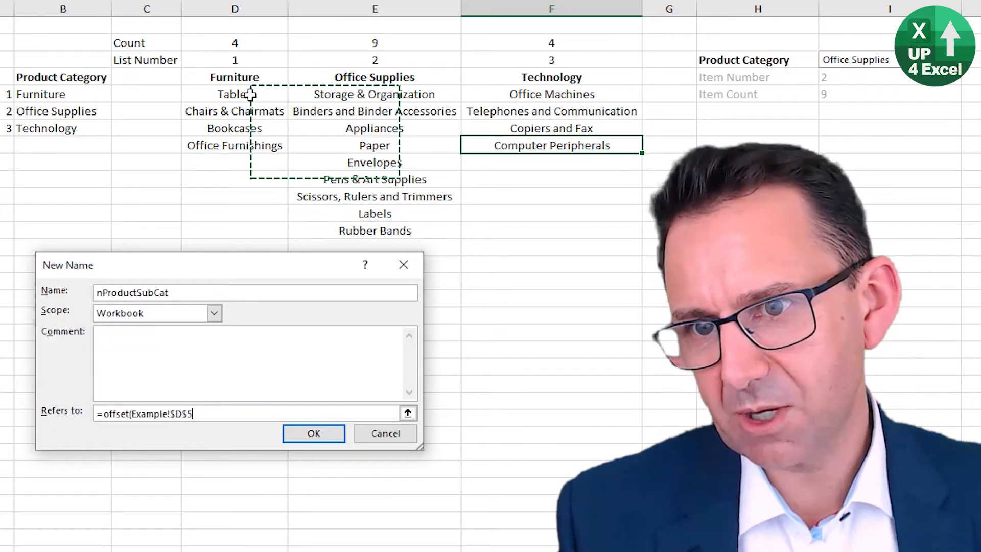
{"action": "left_click", "coordinate": [160, 95]}
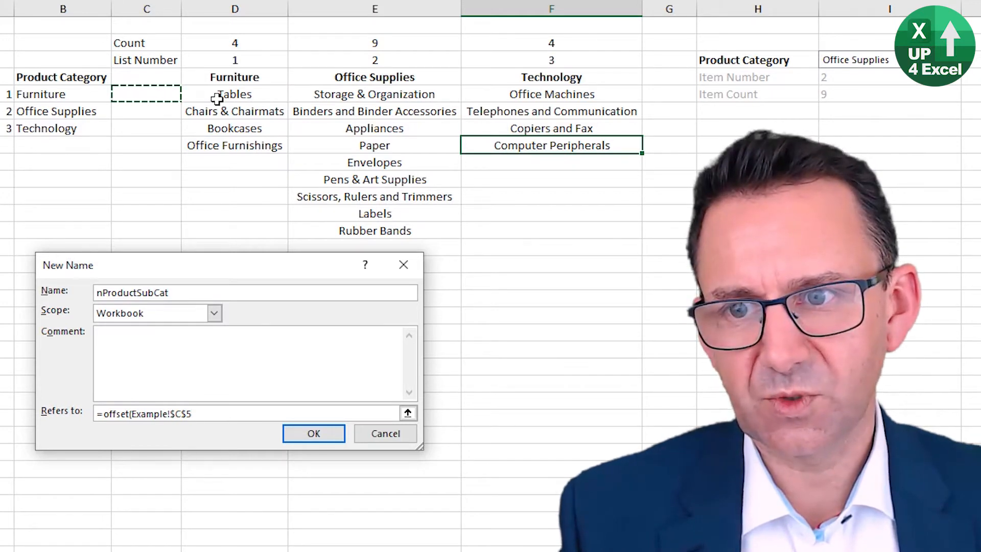
{"action": "left_click", "coordinate": [153, 75]}
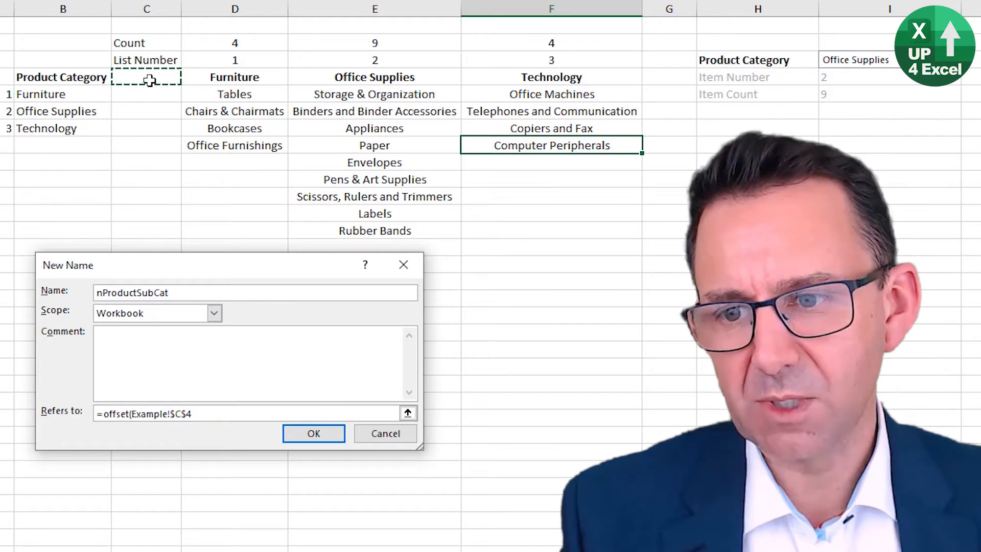
{"action": "left_click", "coordinate": [193, 93]}
{"action": "left_click", "coordinate": [158, 78]}
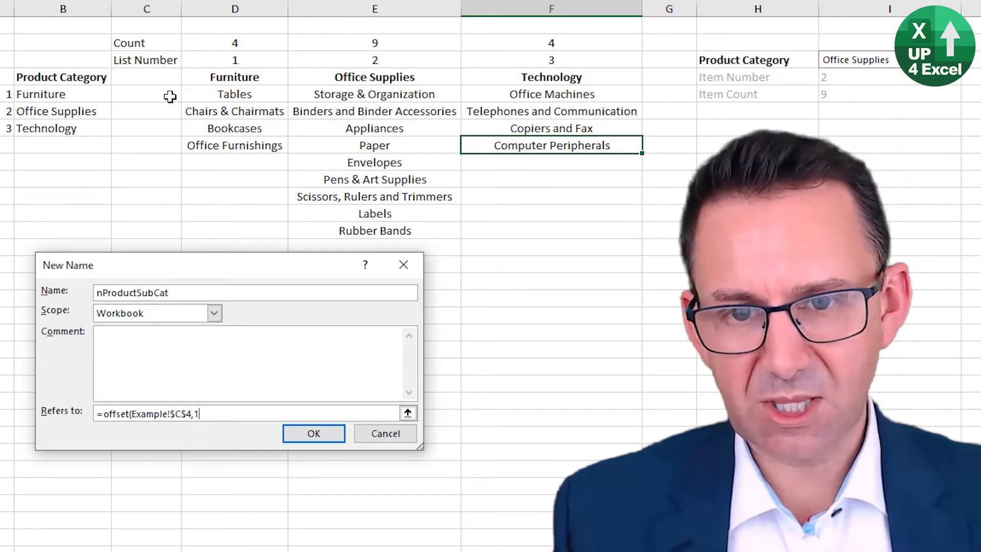
Step: Give OFFSET a row offset of 1 and the Item Number cell Example!$I$4 as its column offset
{"action": "type", "text": ","}
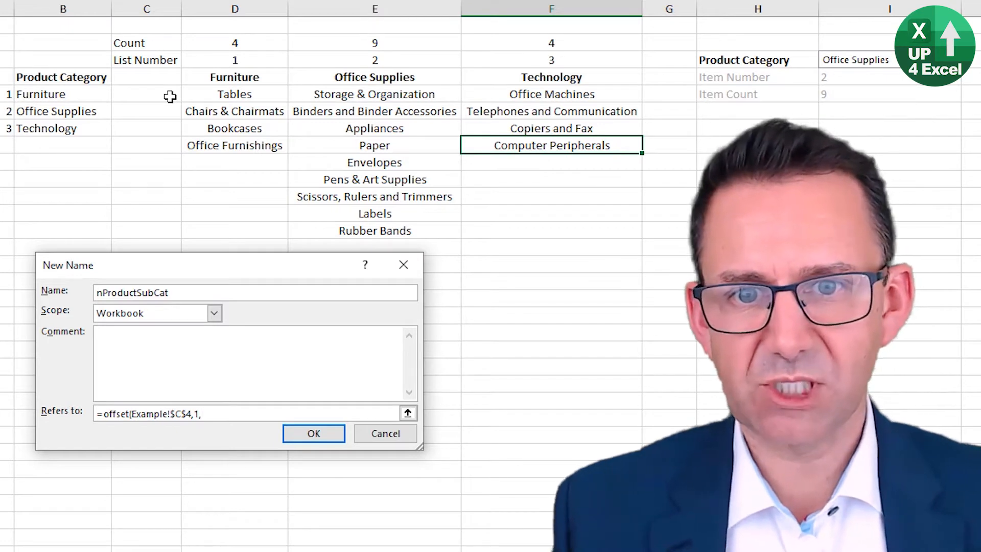
{"action": "left_click", "coordinate": [837, 79]}
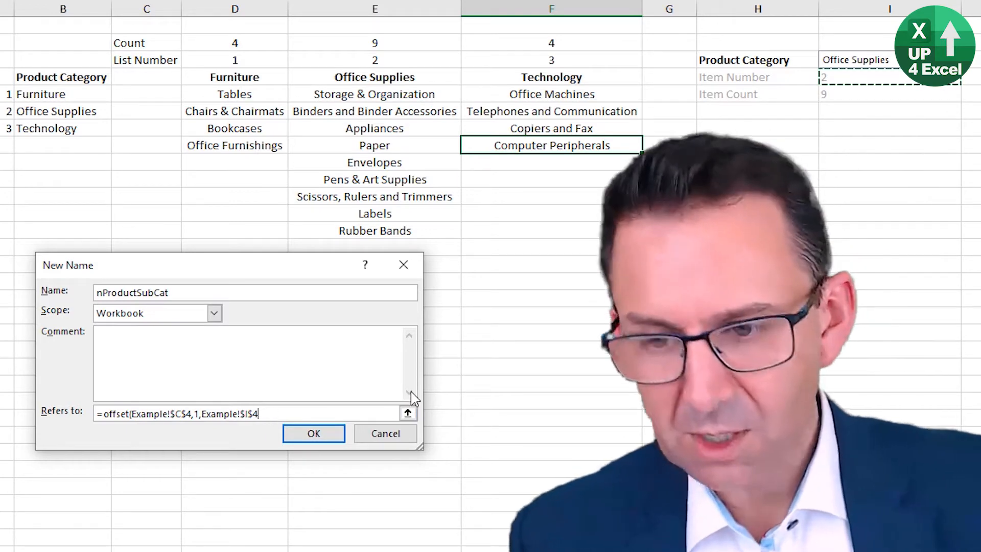
{"action": "type", "text": ","}
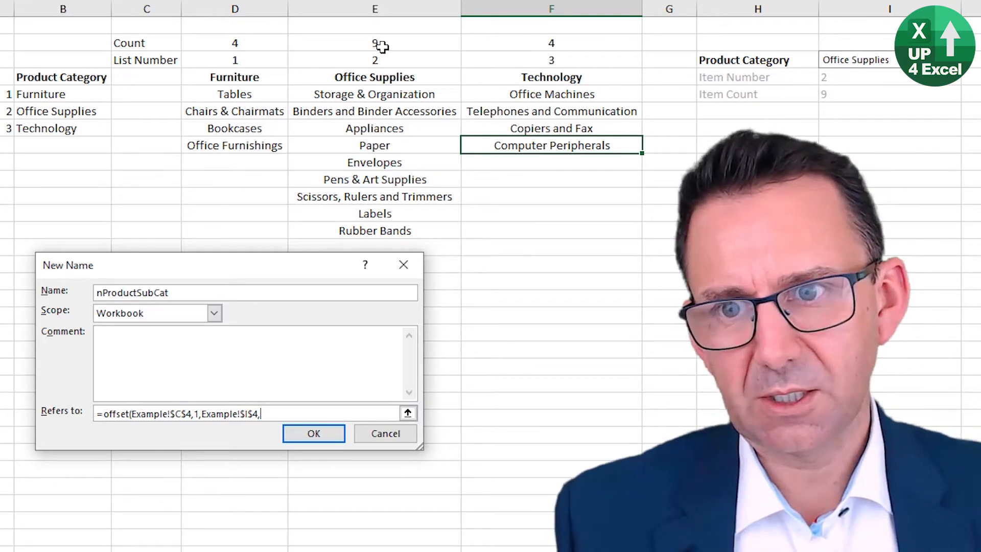
Step: Complete OFFSET with the Item Count cell Example!$I$5 as height and a width of 1, and save the name
{"action": "left_click", "coordinate": [381, 44]}
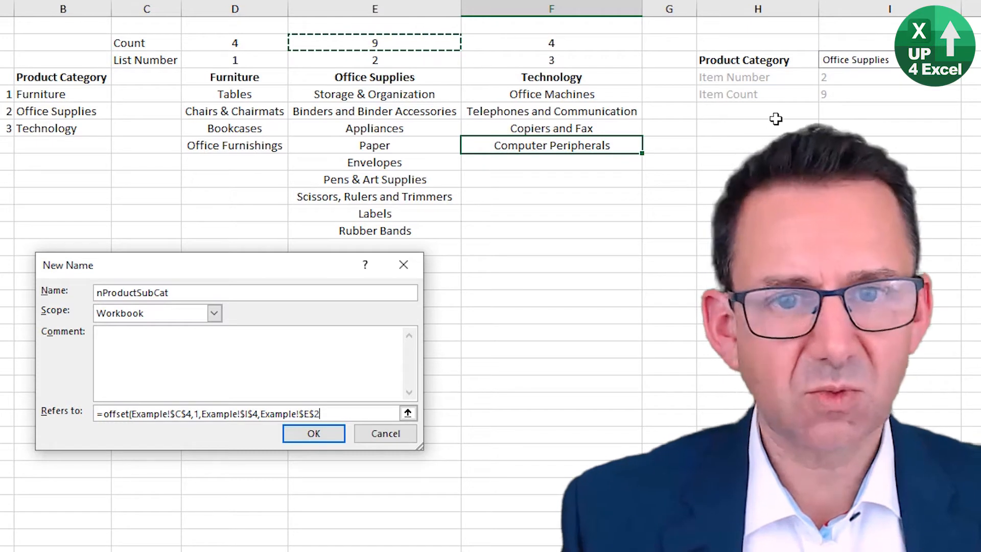
{"action": "left_click", "coordinate": [848, 95]}
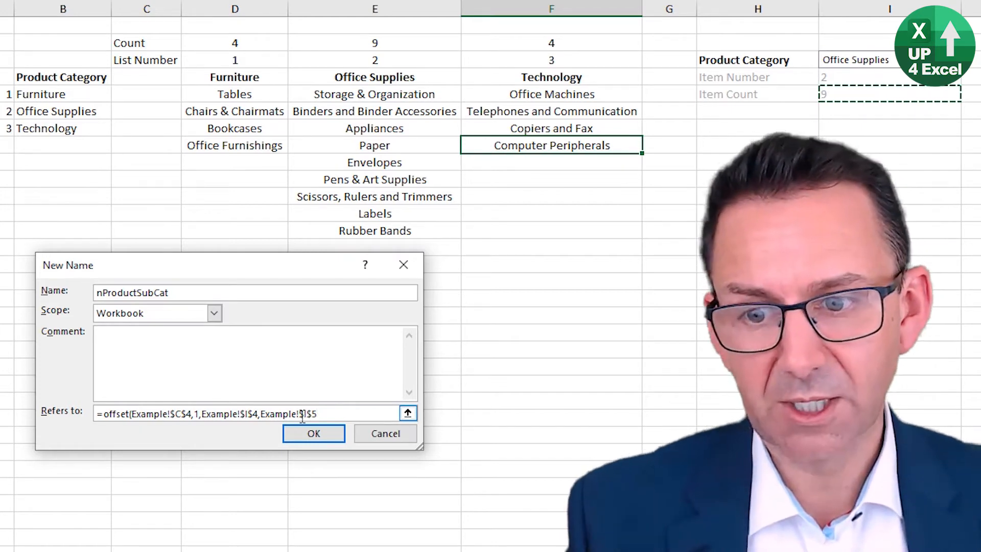
{"action": "left_click", "coordinate": [343, 413]}
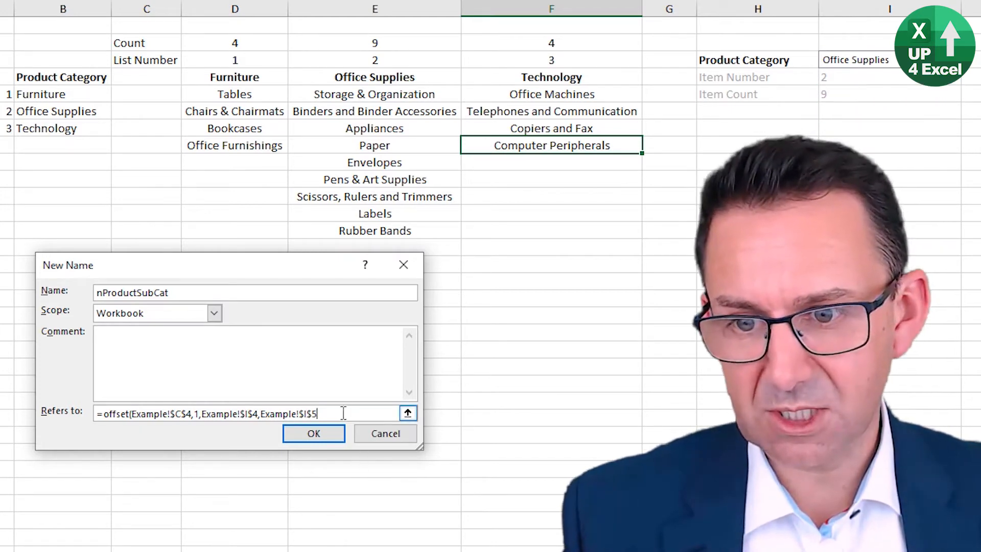
{"action": "type", "text": ",1"}
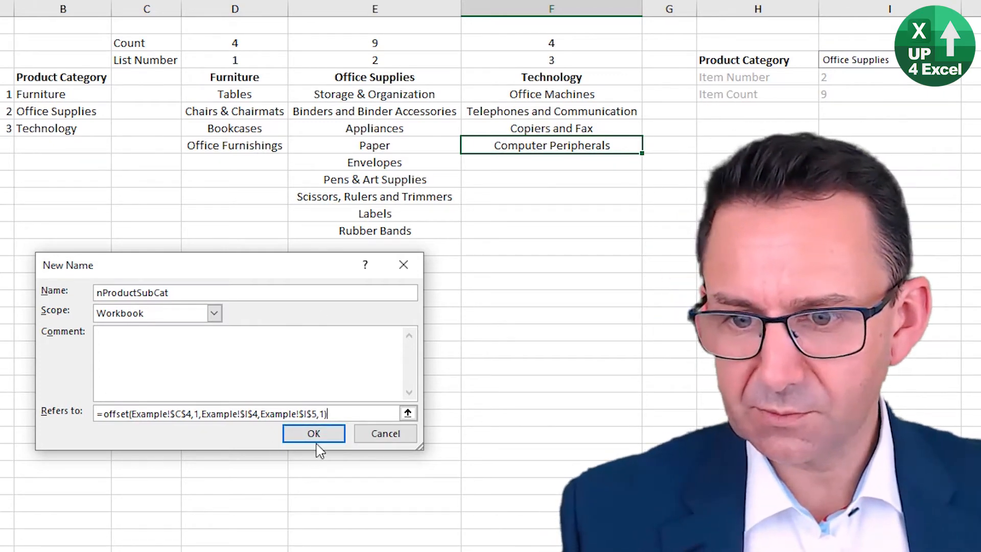
{"action": "left_click", "coordinate": [314, 434]}
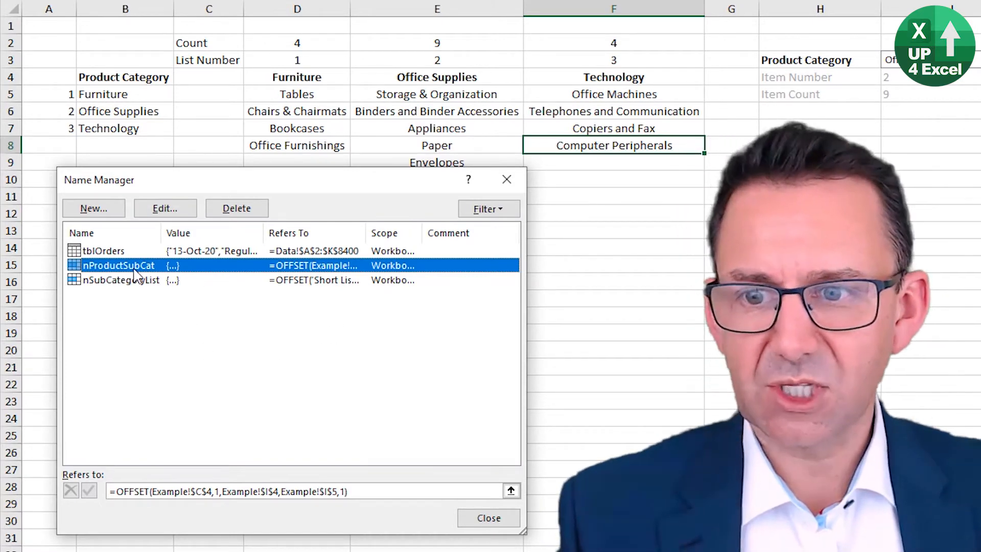
{"action": "left_click", "coordinate": [489, 518]}
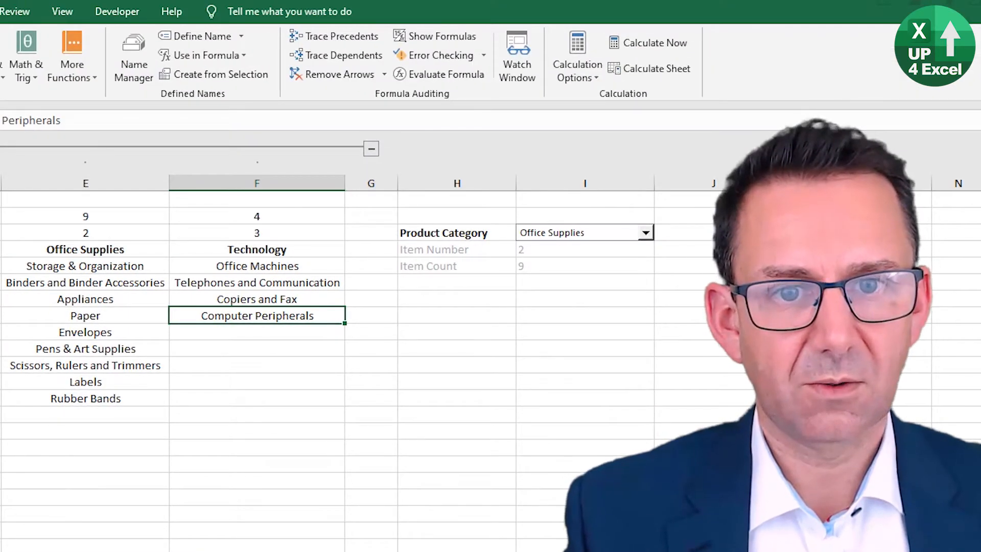
Step: Enter the label Product Sub Category in cell H7
{"action": "left_click", "coordinate": [492, 299]}
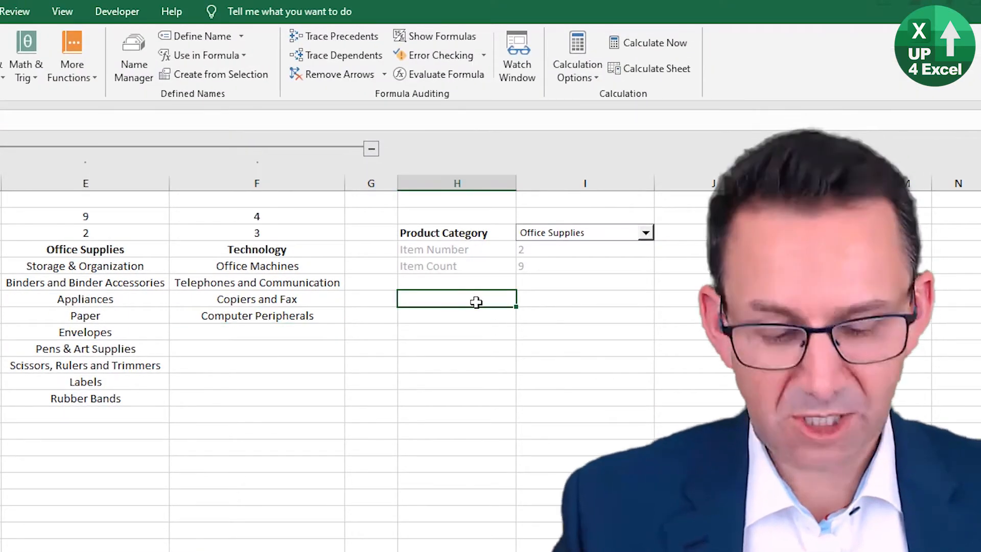
{"action": "type", "text": "Product"}
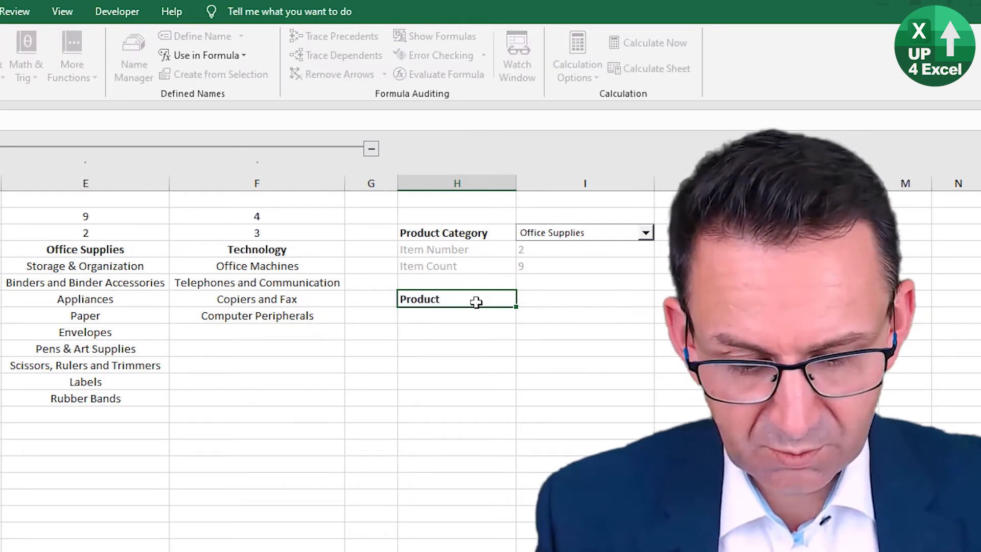
{"action": "type", "text": " Sub"}
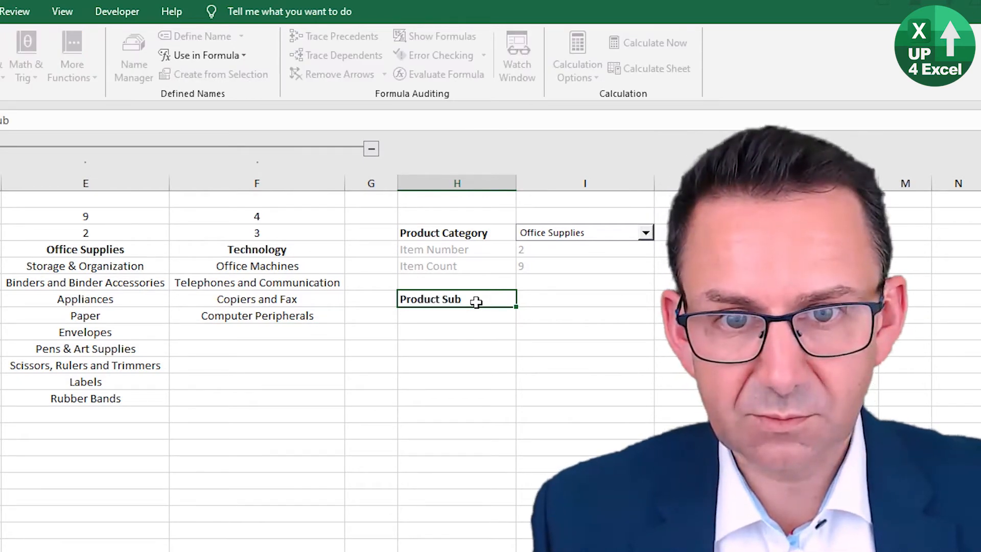
{"action": "type", "text": " Categ"}
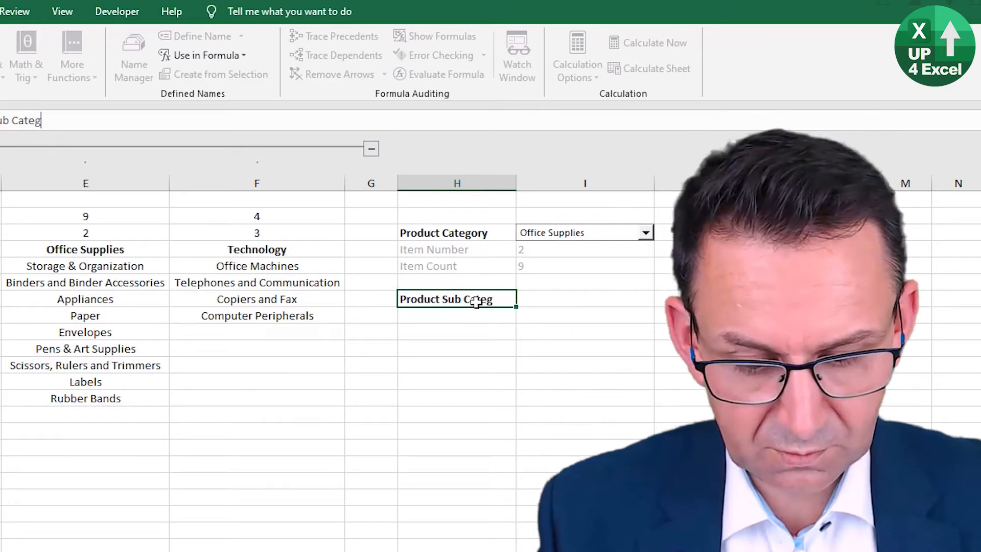
{"action": "type", "text": "ory"}
{"action": "key", "text": "Return"}
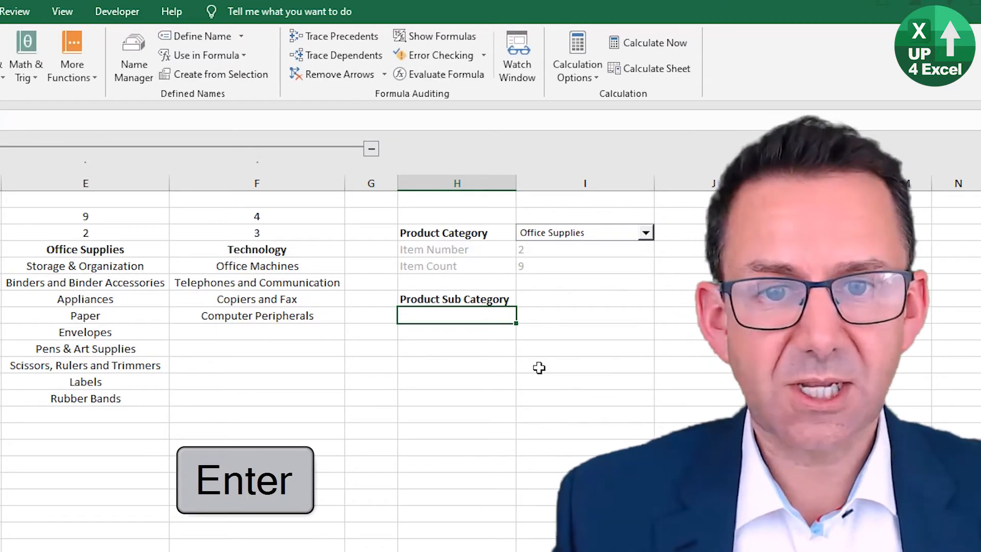
Step: Insert a form-control combo box beside the Product Sub Category label, spanning cells I7 to J7
{"action": "left_click", "coordinate": [561, 300]}
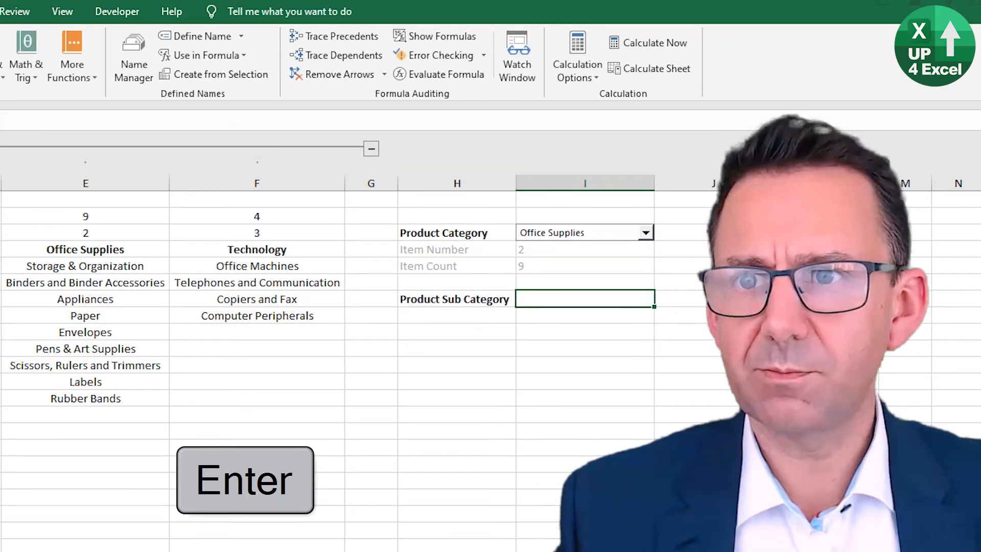
{"action": "left_click", "coordinate": [0, 11]}
{"action": "left_click", "coordinate": [117, 12]}
{"action": "left_click", "coordinate": [20, 64]}
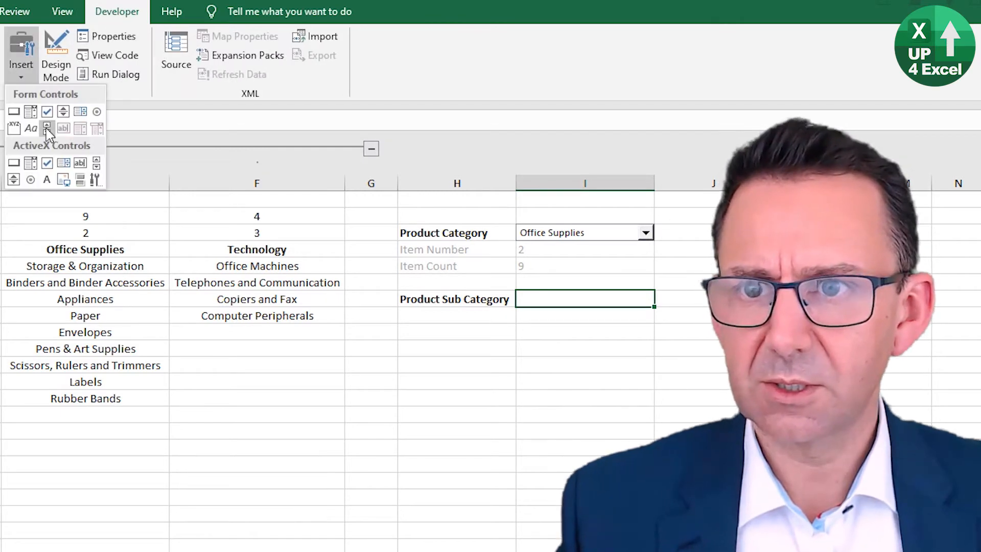
{"action": "left_click", "coordinate": [30, 128]}
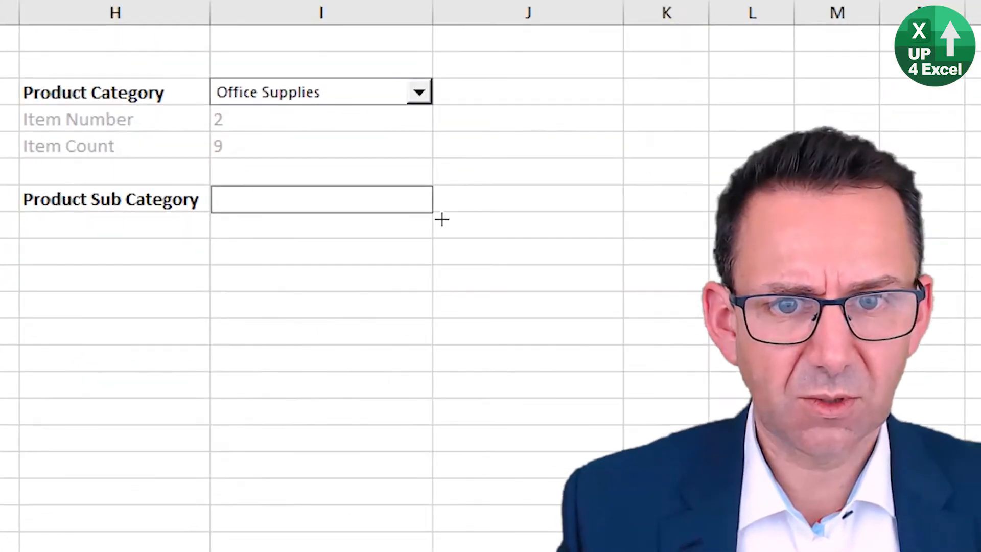
{"action": "left_click_drag", "start_coordinate": [442, 219], "coordinate": [552, 224]}
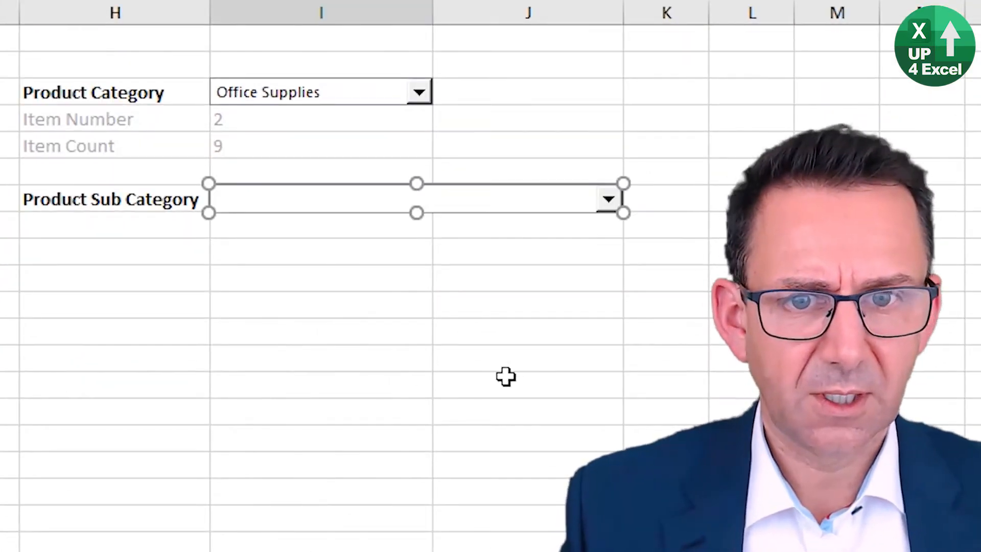
Step: Set the input range of the Product Sub Category combo box to the named range =nProductSubCat
{"action": "right_click", "coordinate": [472, 200]}
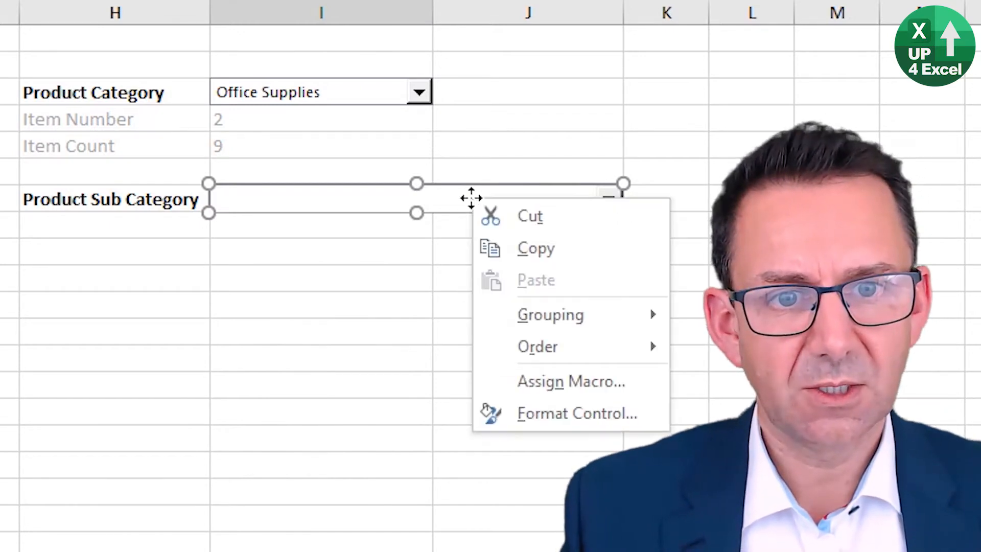
{"action": "left_click", "coordinate": [554, 411]}
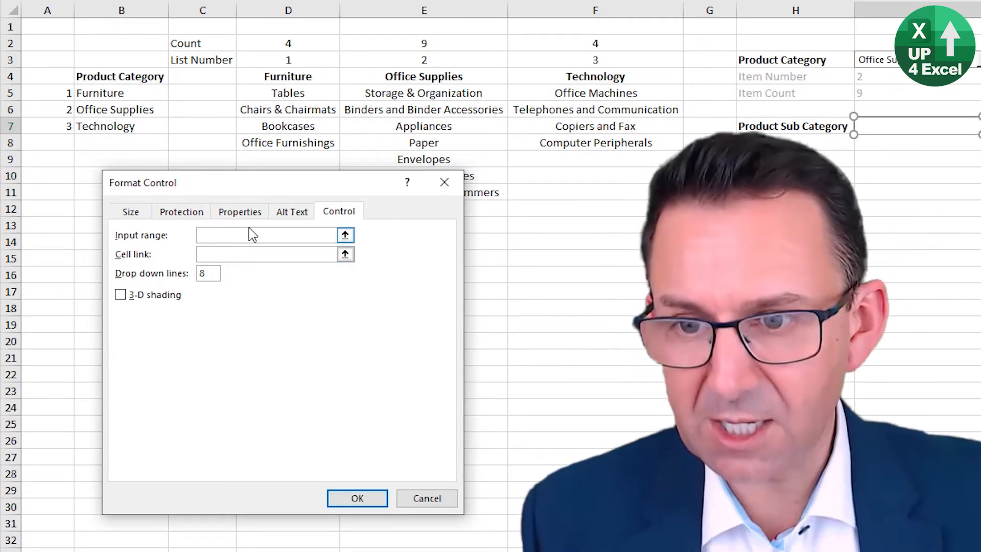
{"action": "type", "text": "n"}
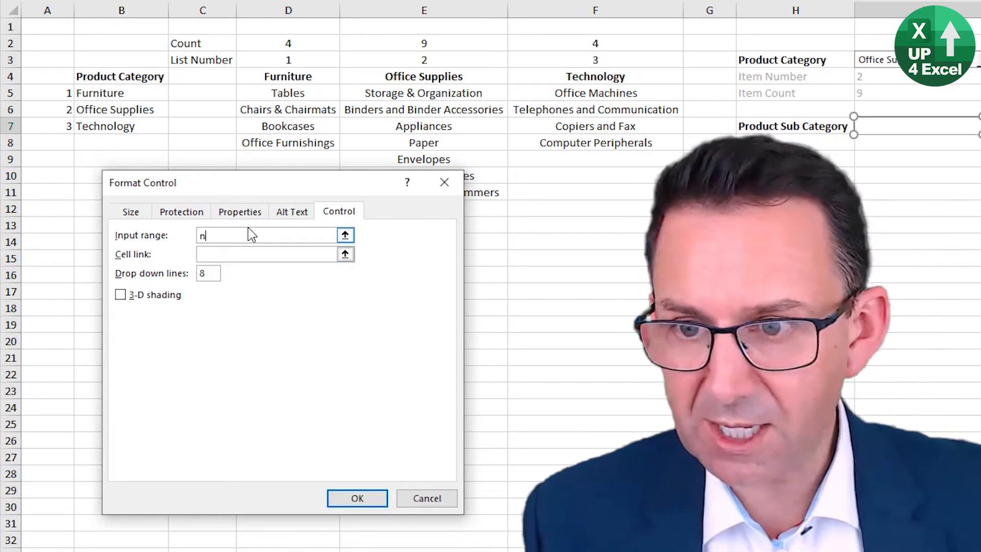
{"action": "type", "text": "Prod"}
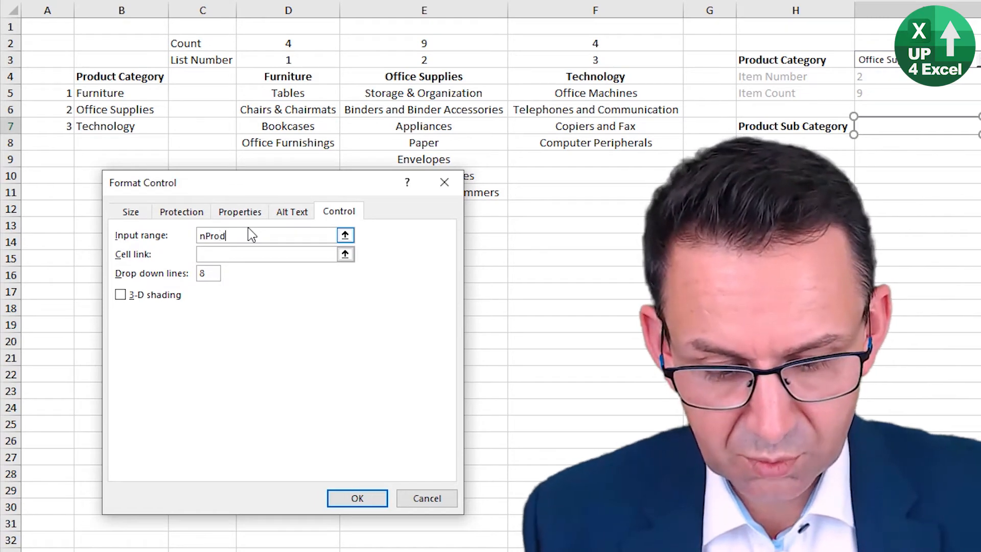
{"action": "type", "text": "uctSub"}
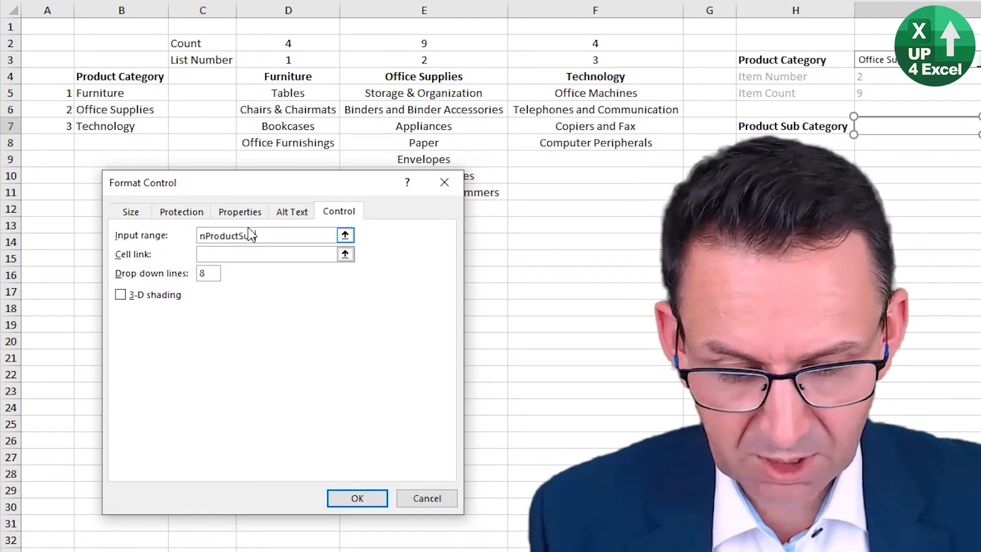
{"action": "type", "text": "Cat"}
{"action": "key", "text": "ctrl+Left"}
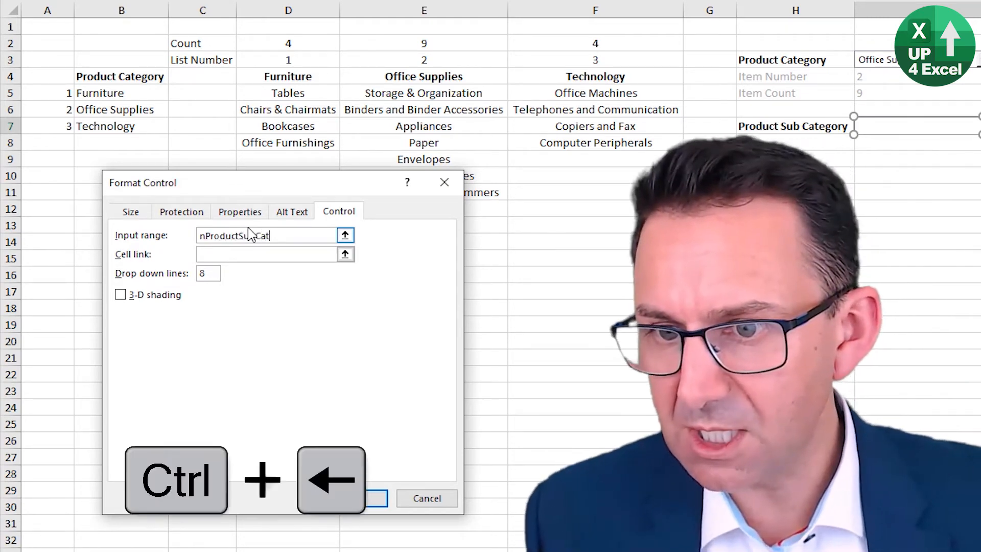
{"action": "type", "text": "="}
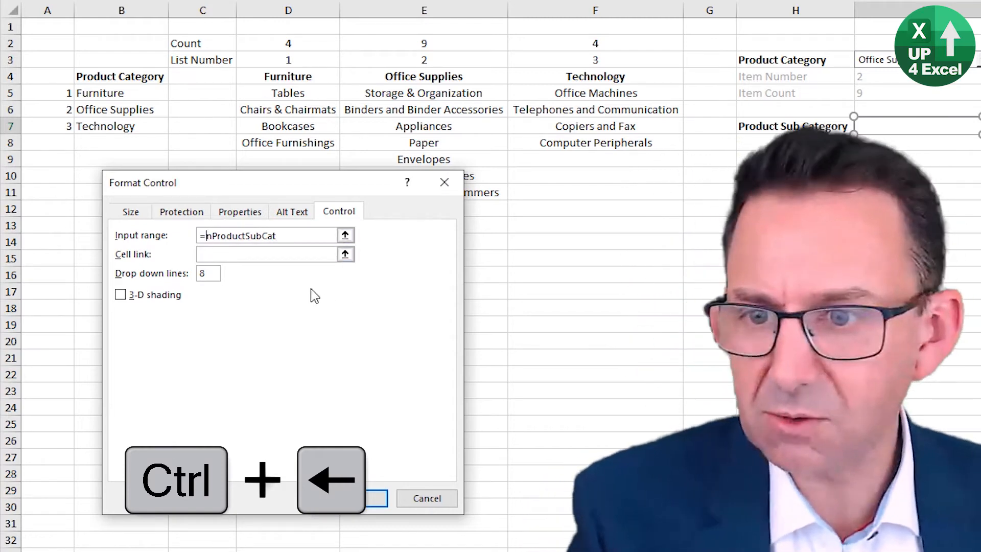
Step: Link the sub-category combo box to cell I8 and apply the control settings
{"action": "left_click", "coordinate": [294, 254]}
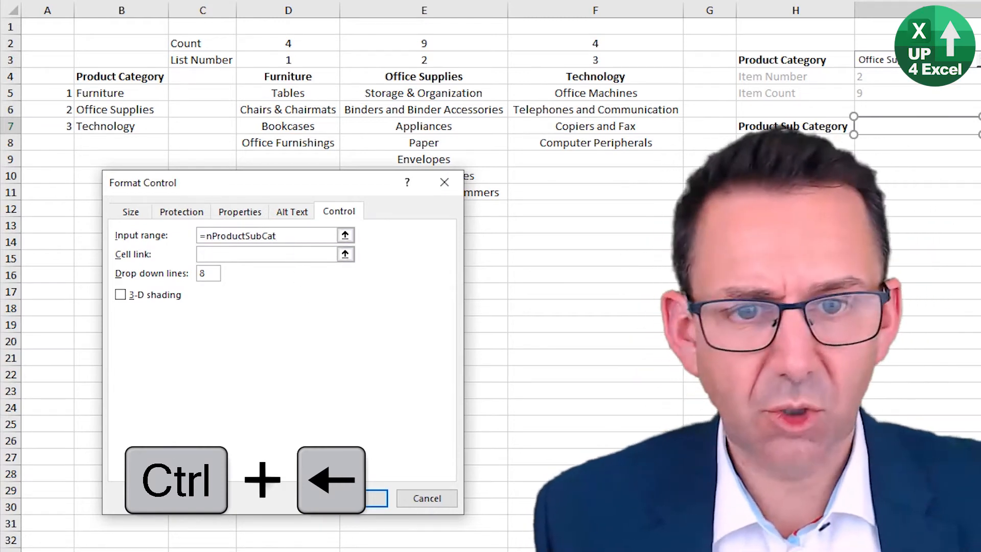
{"action": "left_click", "coordinate": [901, 148]}
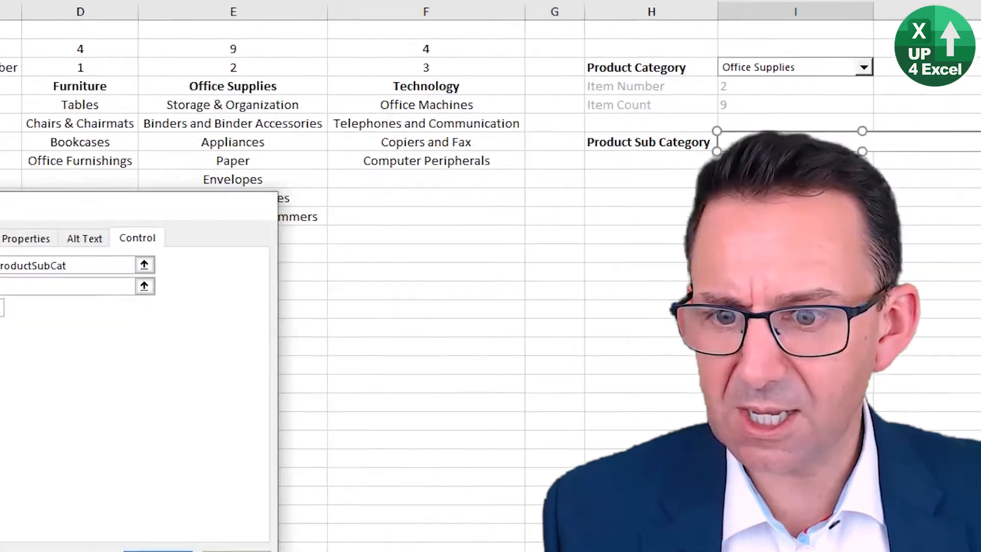
{"action": "left_click", "coordinate": [358, 498]}
Step: Deselect the sub-category combo box and look through its list of items for Office Supplies
{"action": "left_click", "coordinate": [475, 244]}
{"action": "left_click", "coordinate": [537, 179]}
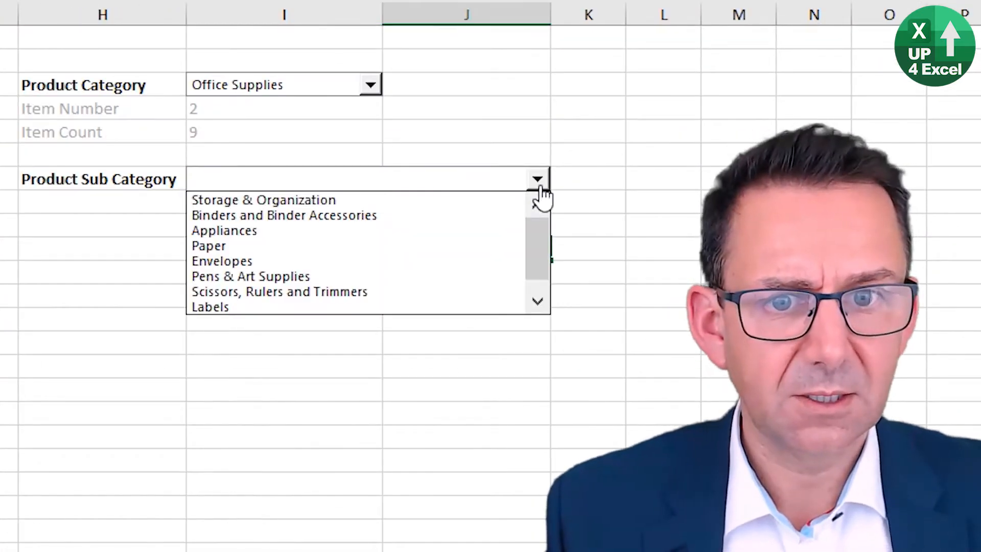
{"action": "left_click_drag", "start_coordinate": [536, 262], "coordinate": [536, 214]}
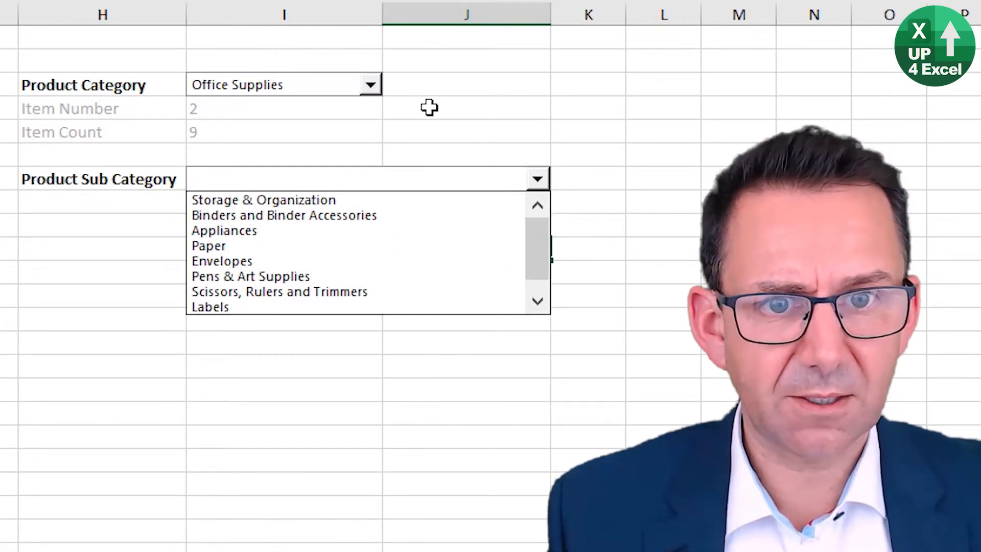
Step: Test the dependent drop-downs by choosing Furniture as the Product Category and Bookcases as the Product Sub Category
{"action": "left_click", "coordinate": [376, 85]}
{"action": "left_click", "coordinate": [353, 84]}
{"action": "left_click", "coordinate": [306, 104]}
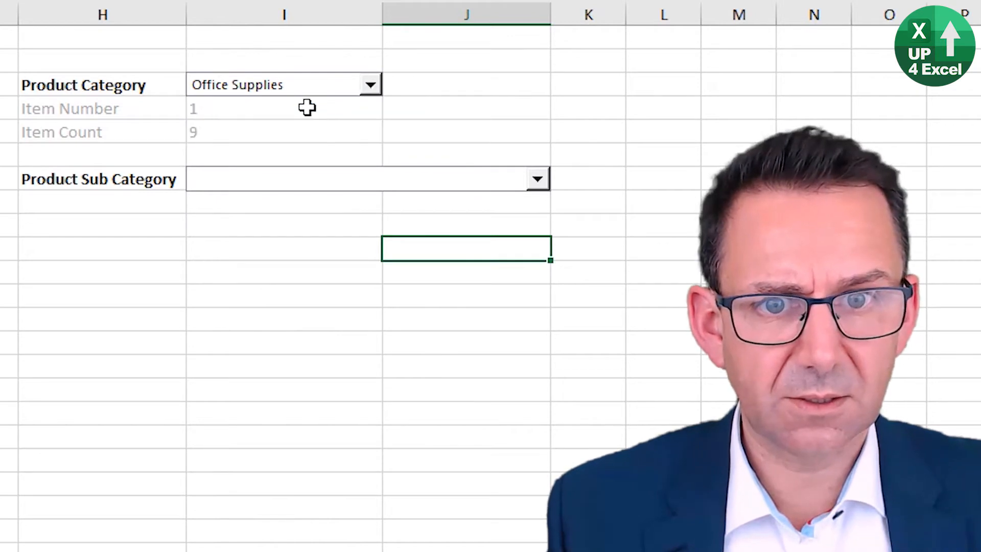
{"action": "left_click", "coordinate": [538, 178]}
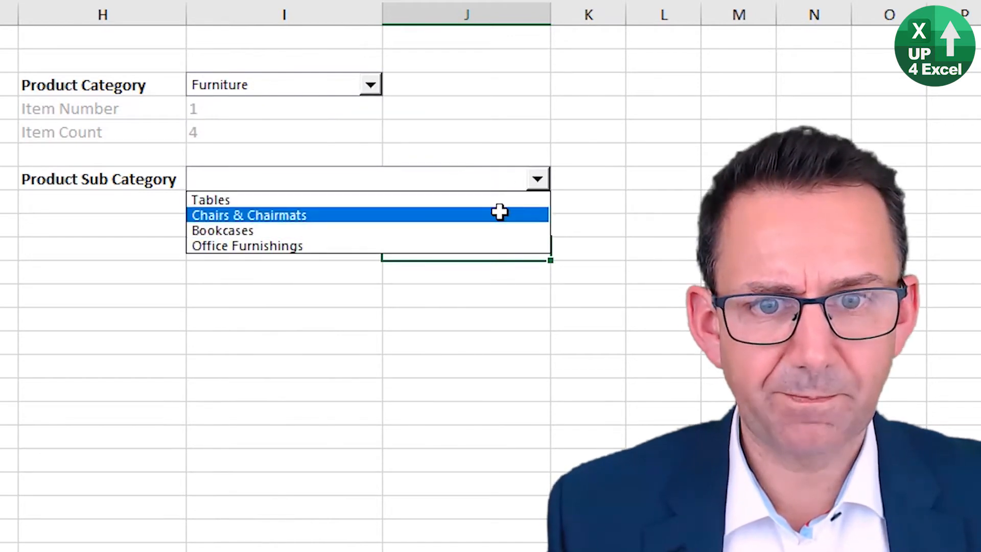
{"action": "left_click", "coordinate": [492, 230]}
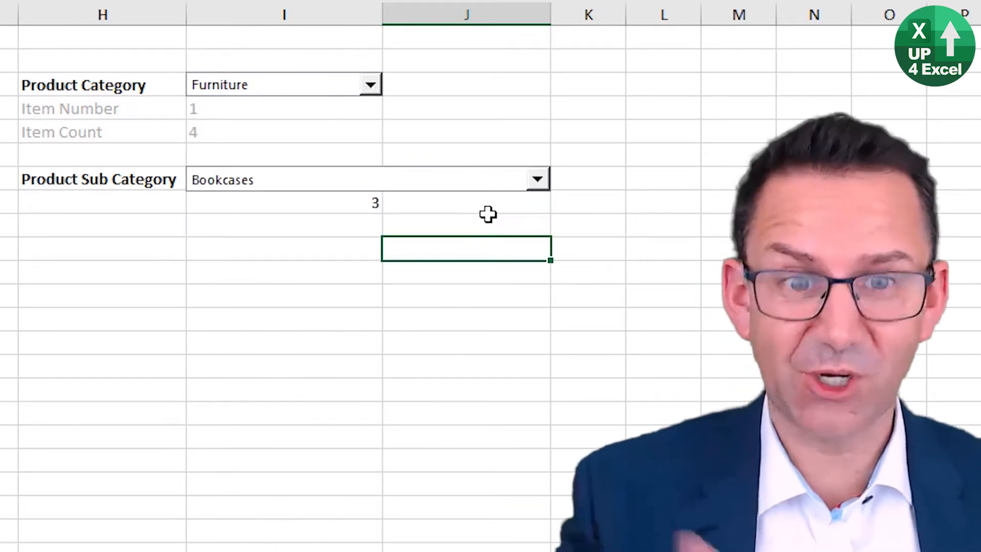
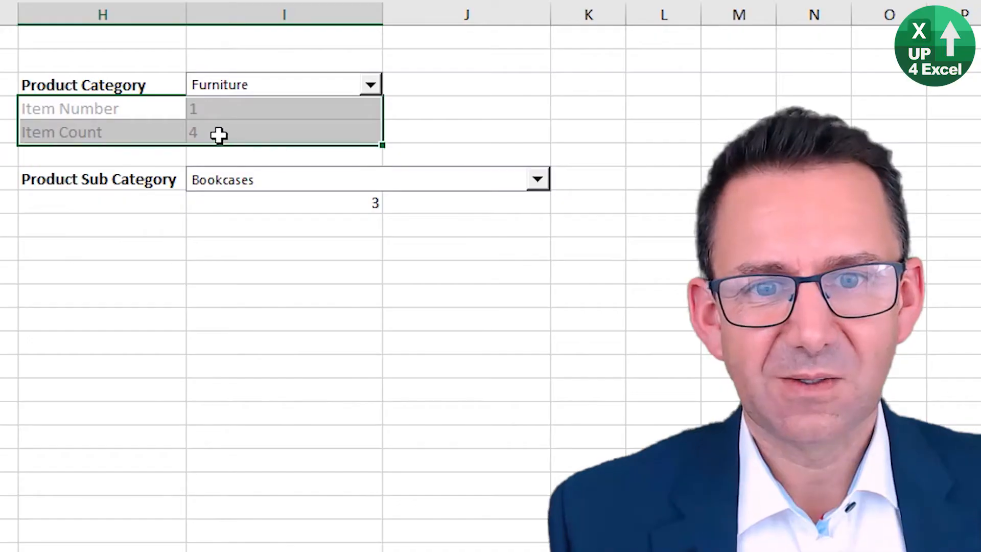
Step: Copy the grey cell formatting of the Item Number and Item Count rows to H8:I9 below Product Sub Category
{"action": "left_click_drag", "start_coordinate": [219, 136], "coordinate": [219, 136]}
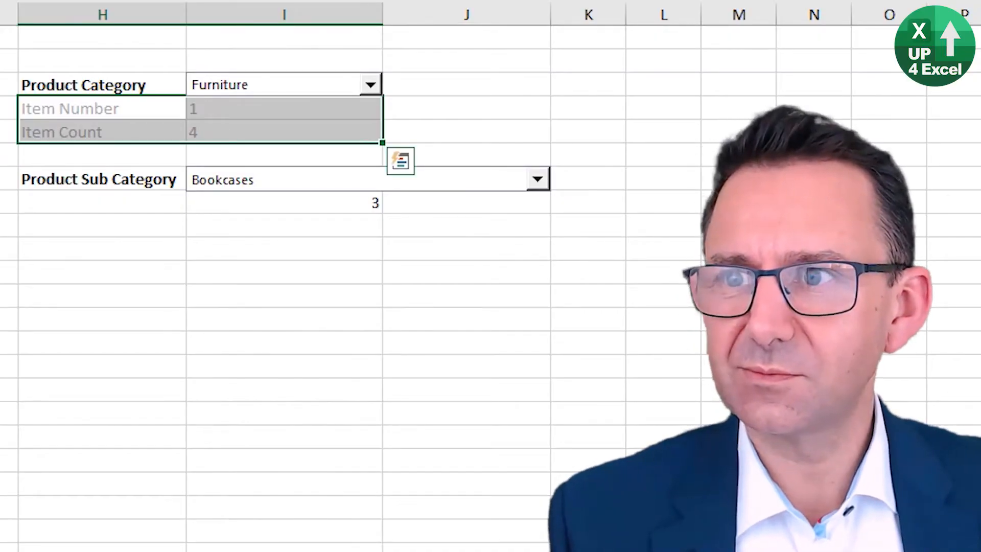
{"action": "key", "text": "alt+h"}
{"action": "key", "text": "f"}
{"action": "key", "text": "p"}
{"action": "left_click", "coordinate": [117, 206]}
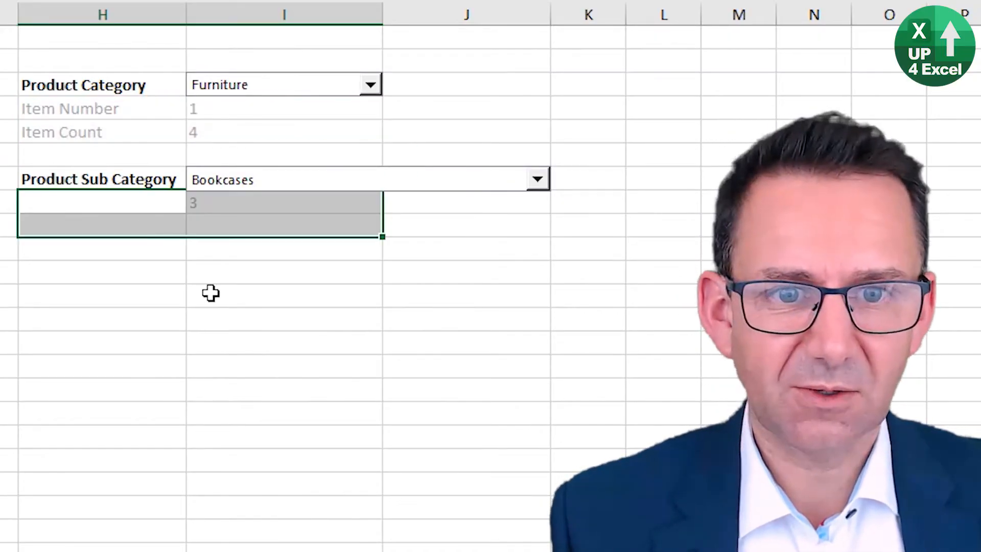
Step: Copy the Item Number label from H4 into H8 under Product Sub Category
{"action": "left_click", "coordinate": [129, 108]}
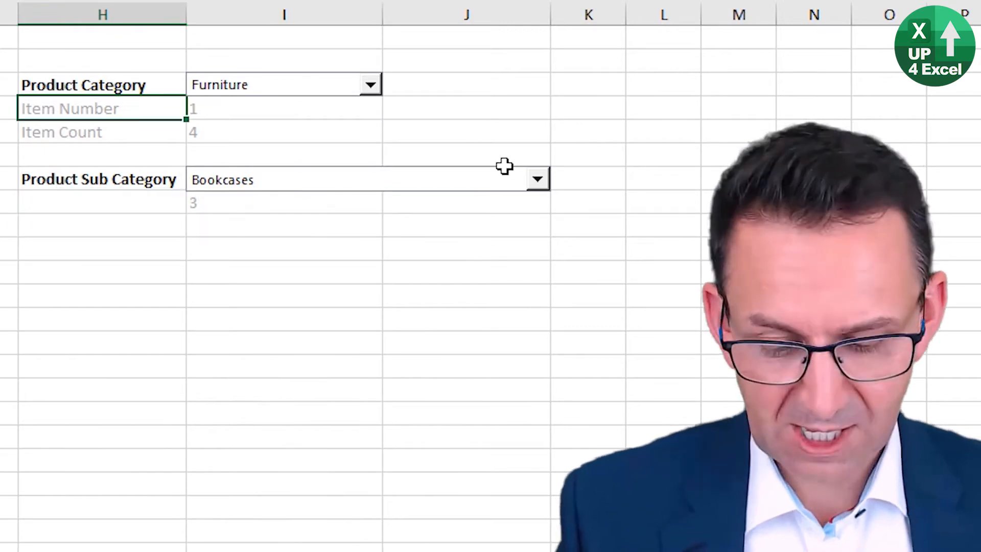
{"action": "key", "text": "ctrl+c"}
{"action": "key", "text": "Down"}
{"action": "key", "text": "Down"}
{"action": "key", "text": "Down"}
{"action": "key", "text": "Down"}
{"action": "key", "text": "ctrl+v"}
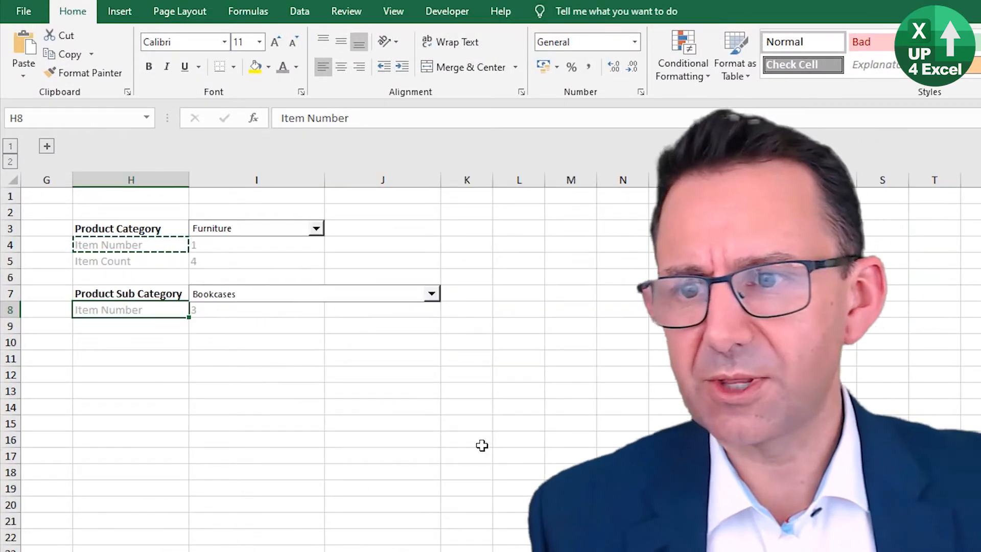
Step: Hide the gridlines on the Example sheet and clear the copy marquee around H4
{"action": "left_click", "coordinate": [394, 12]}
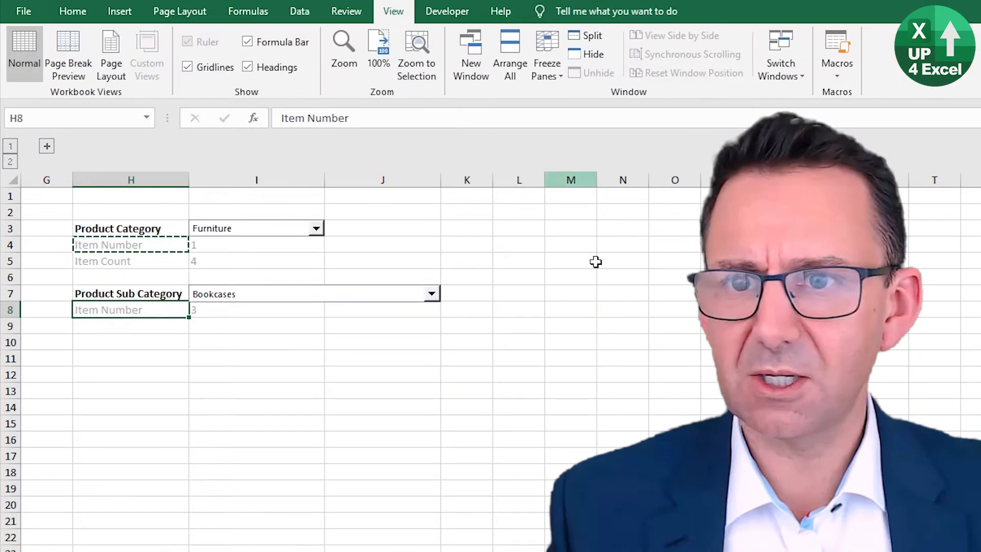
{"action": "left_click", "coordinate": [200, 69]}
{"action": "left_click", "coordinate": [240, 365]}
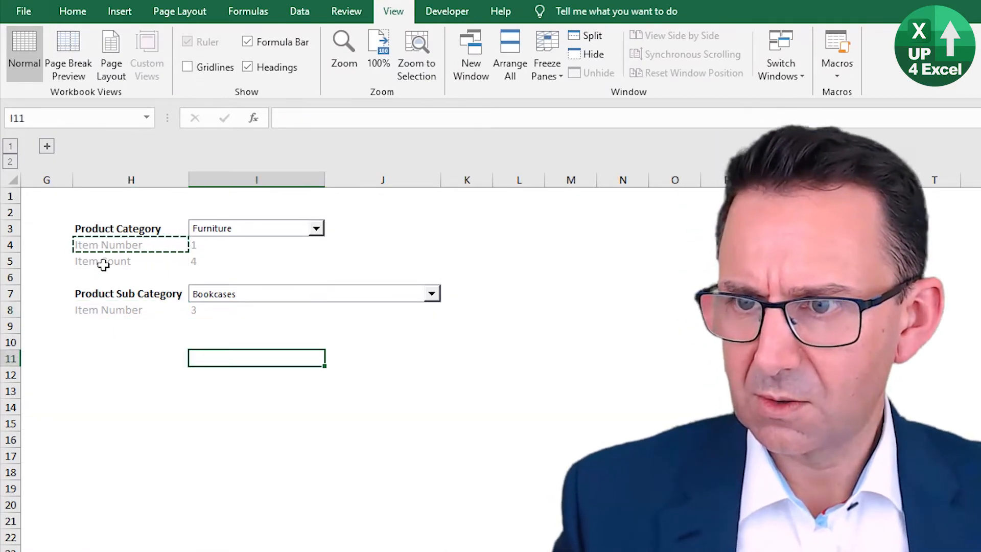
{"action": "key", "text": "Escape"}
Step: Shift the Product Sub Category combo box slightly upward so it sits clear of the linked cell I8
{"action": "left_click", "coordinate": [148, 313]}
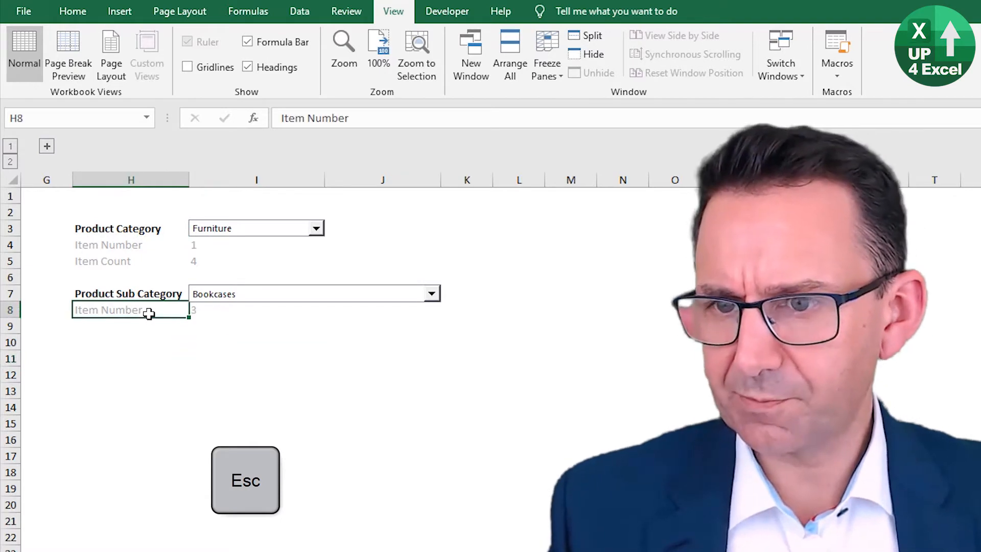
{"action": "left_click", "coordinate": [202, 314]}
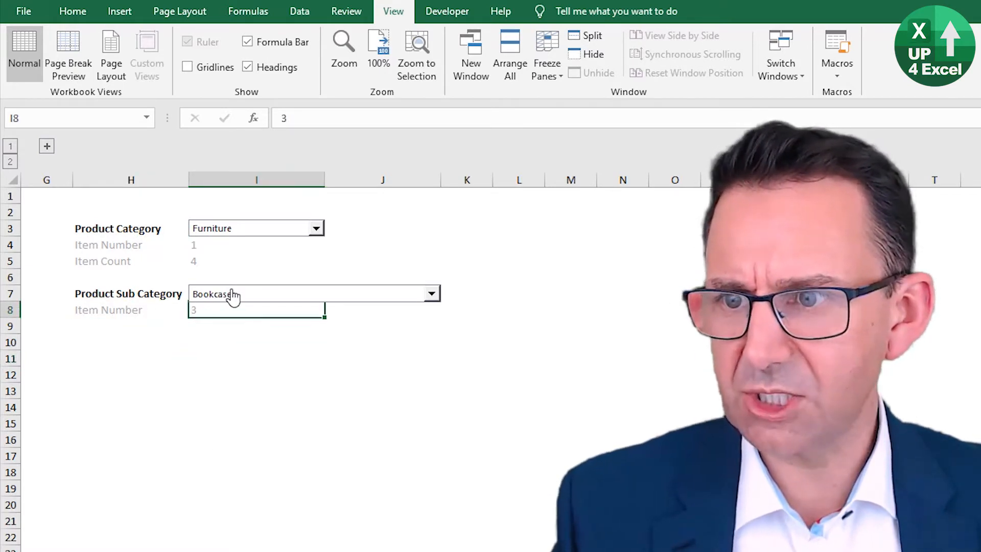
{"action": "right_click", "coordinate": [335, 295]}
{"action": "left_click", "coordinate": [316, 302]}
{"action": "left_click_drag", "start_coordinate": [315, 302], "coordinate": [316, 295]}
{"action": "left_click_drag", "start_coordinate": [316, 296], "coordinate": [315, 300]}
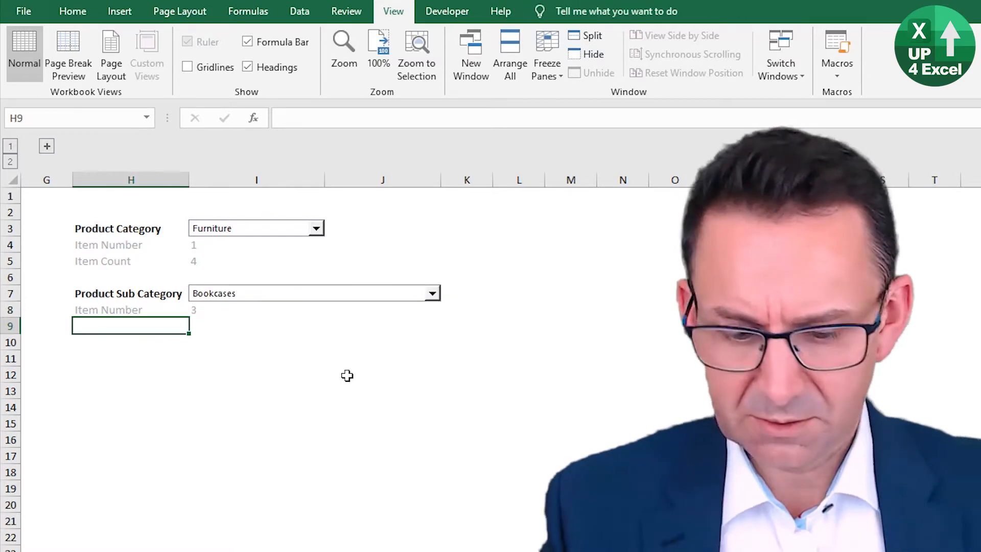
Step: Label cell H9 as Item Name and make the adjacent cell I9 active
{"action": "type", "text": "Item Name"}
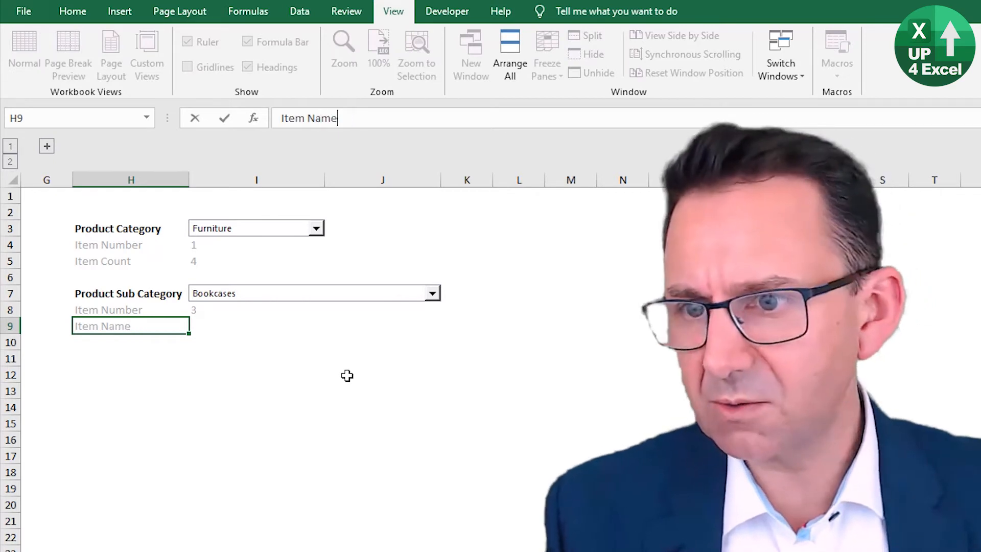
{"action": "key", "text": "Return"}
{"action": "key", "text": "Up"}
{"action": "key", "text": "Right"}
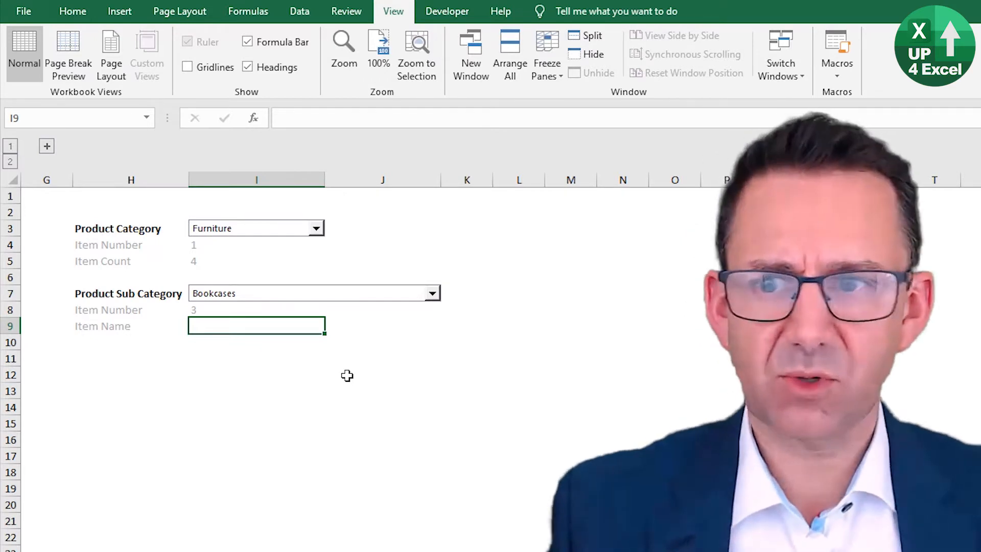
Step: Examine the Product Sub-Category column and its Bookcases entry on the Data sheet, and return to the Example sheet
{"action": "key", "text": "Up"}
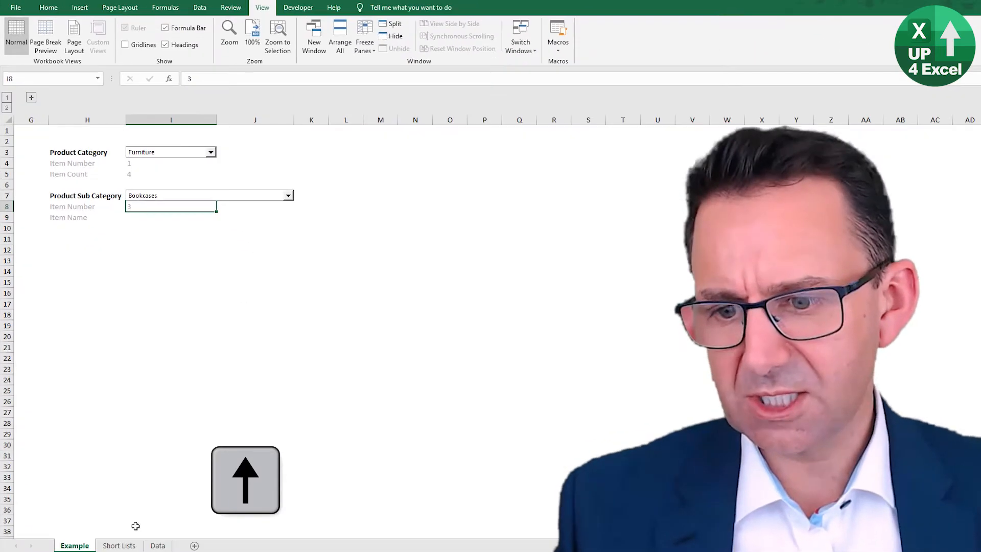
{"action": "left_click", "coordinate": [156, 545]}
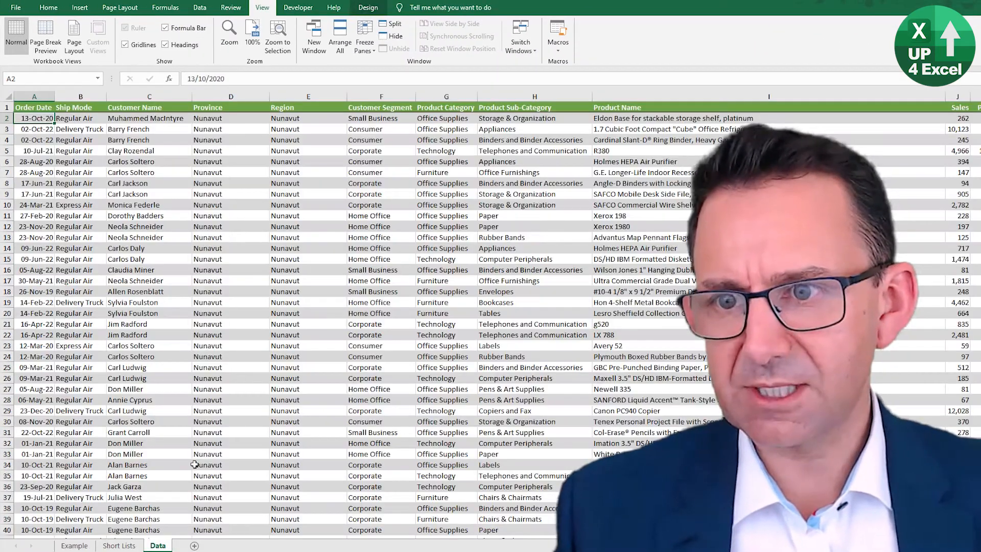
{"action": "left_click", "coordinate": [528, 100]}
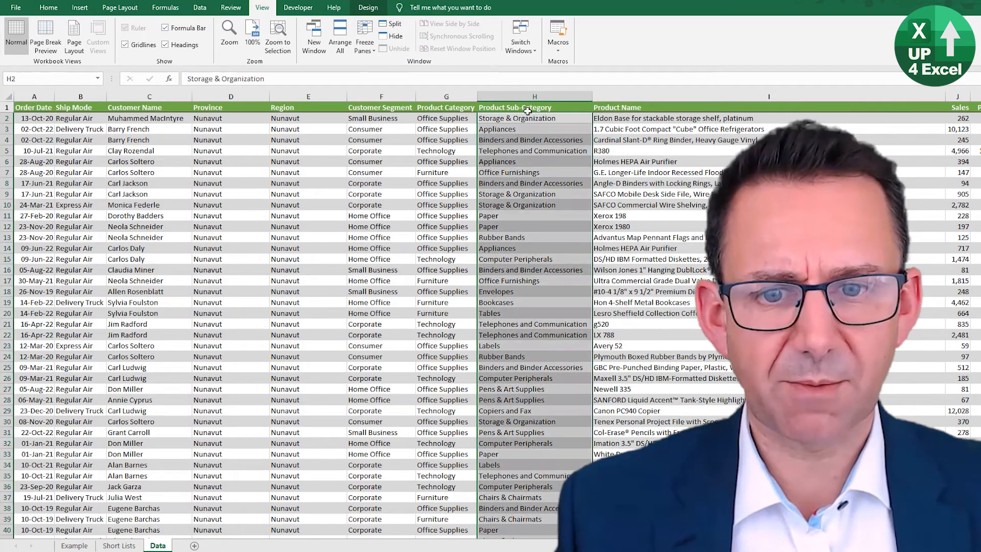
{"action": "left_click", "coordinate": [505, 302]}
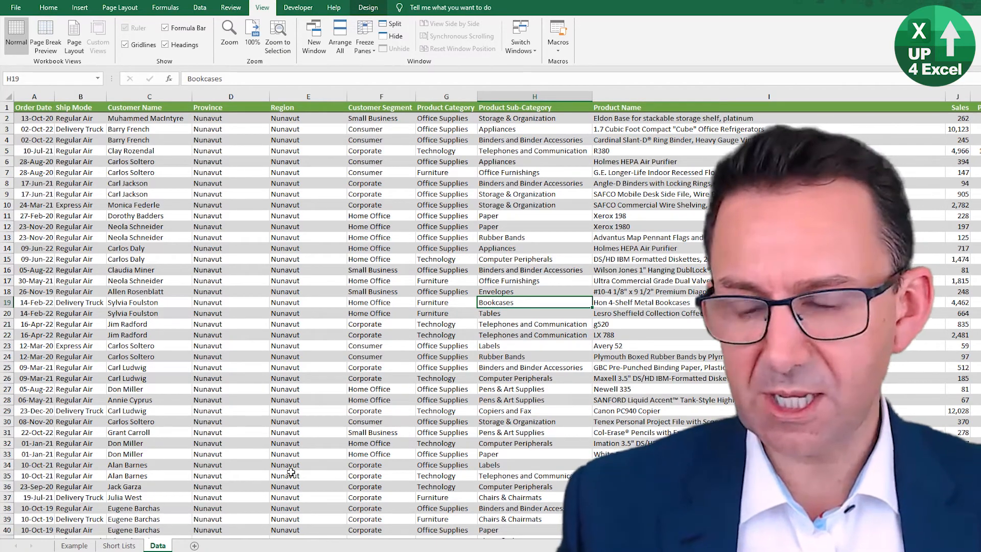
{"action": "left_click", "coordinate": [85, 545]}
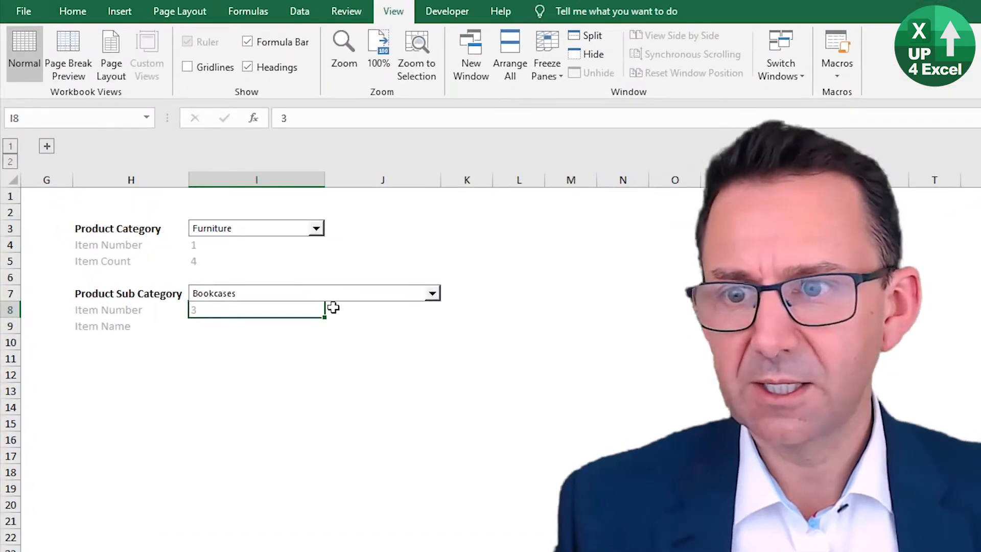
Step: Begin a formula in I9 with an equals sign and choose Chairs & Chairmats in the Product Sub Category combo box
{"action": "left_click", "coordinate": [197, 216]}
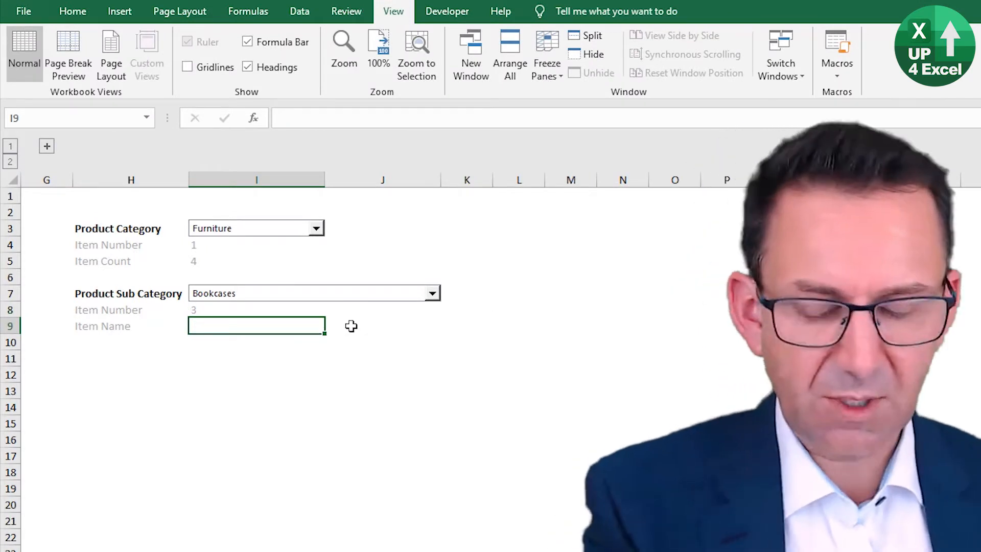
{"action": "type", "text": "="}
{"action": "left_click", "coordinate": [356, 294]}
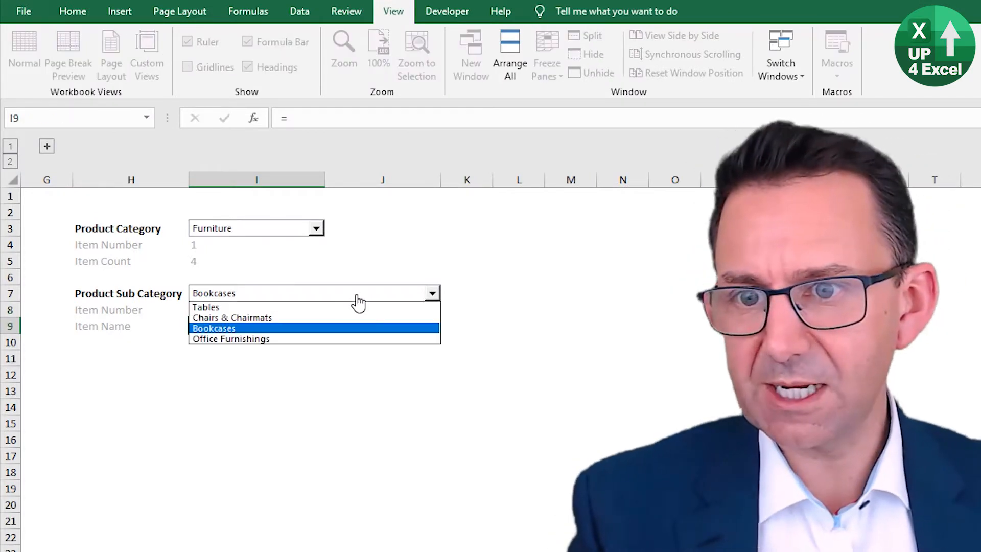
{"action": "left_click", "coordinate": [330, 317]}
{"action": "key", "text": "Return"}
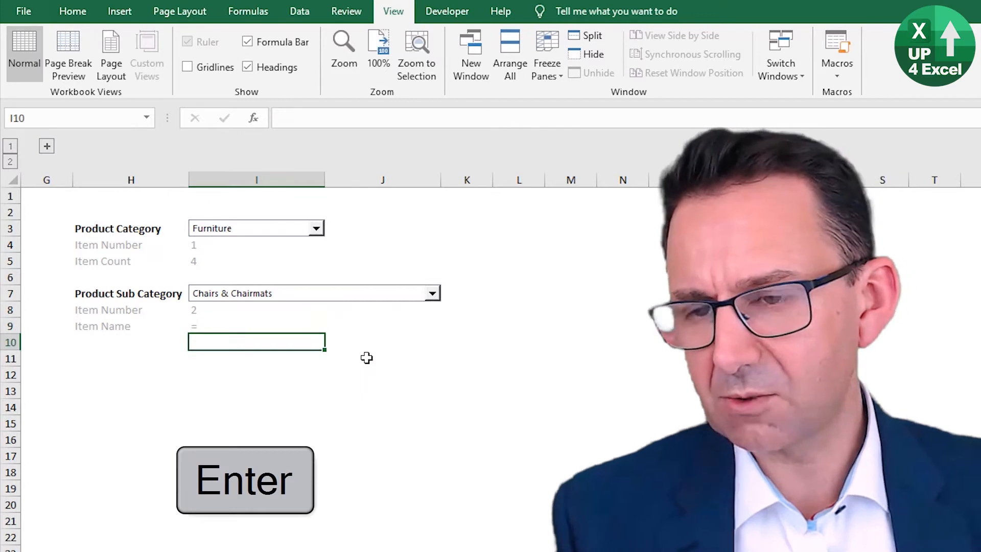
Step: Try to return the sub-category name in I9 by referencing the cell behind the combo box, and clear I9
{"action": "key", "text": "Up"}
{"action": "type", "text": "="}
{"action": "key", "text": "Up"}
{"action": "key", "text": "Up"}
{"action": "key", "text": "Up"}
{"action": "key", "text": "Down"}
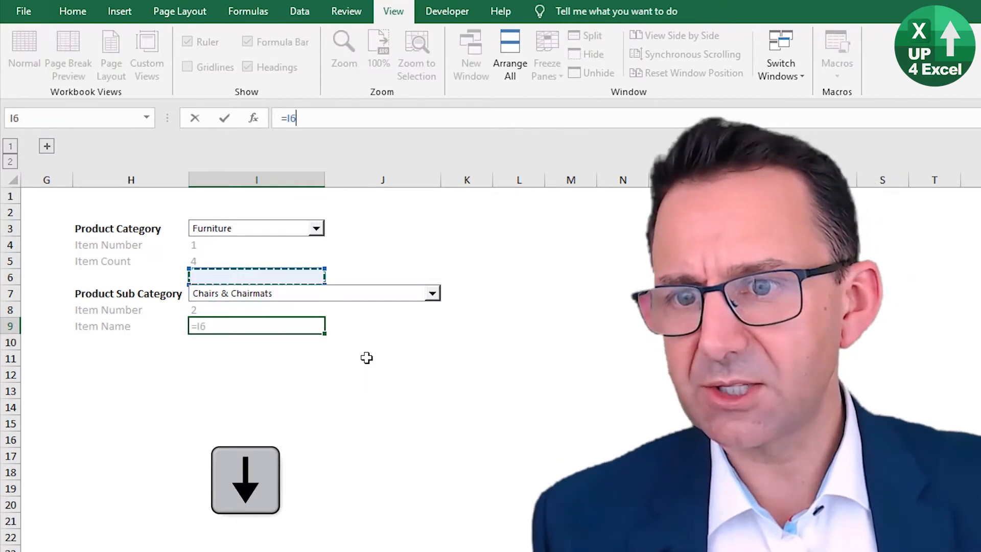
{"action": "key", "text": "Right"}
{"action": "key", "text": "Left"}
{"action": "key", "text": "Return"}
{"action": "key", "text": "Up"}
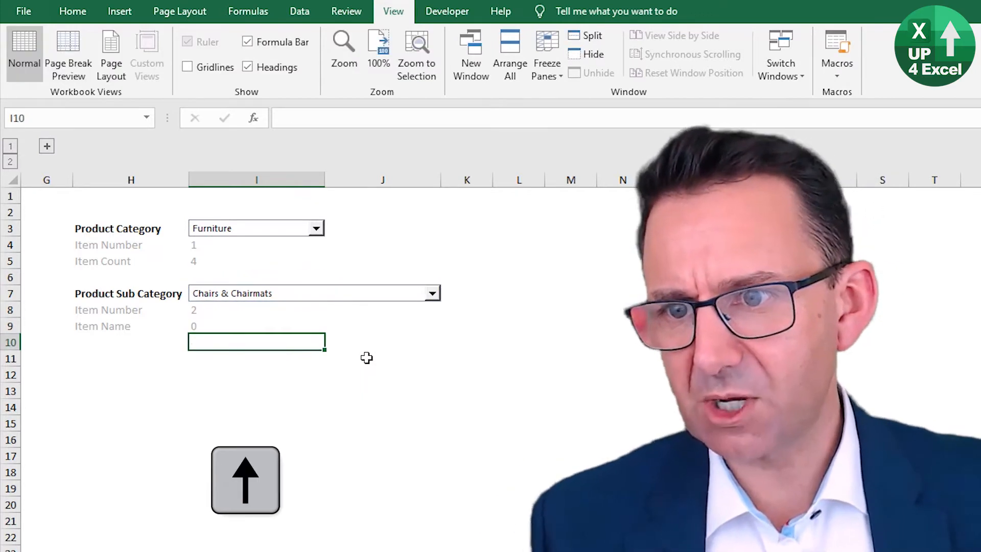
{"action": "key", "text": "Delete"}
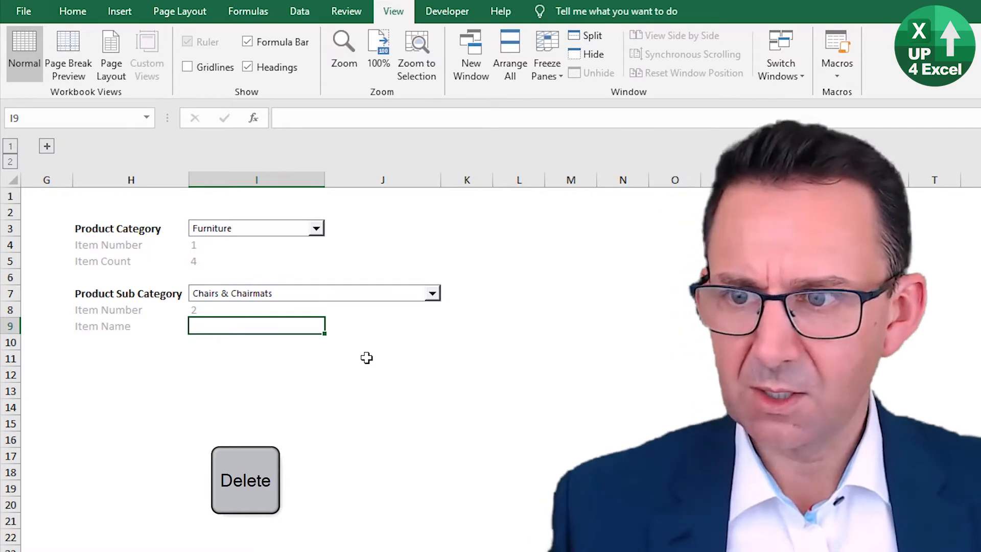
{"action": "key", "text": "Up"}
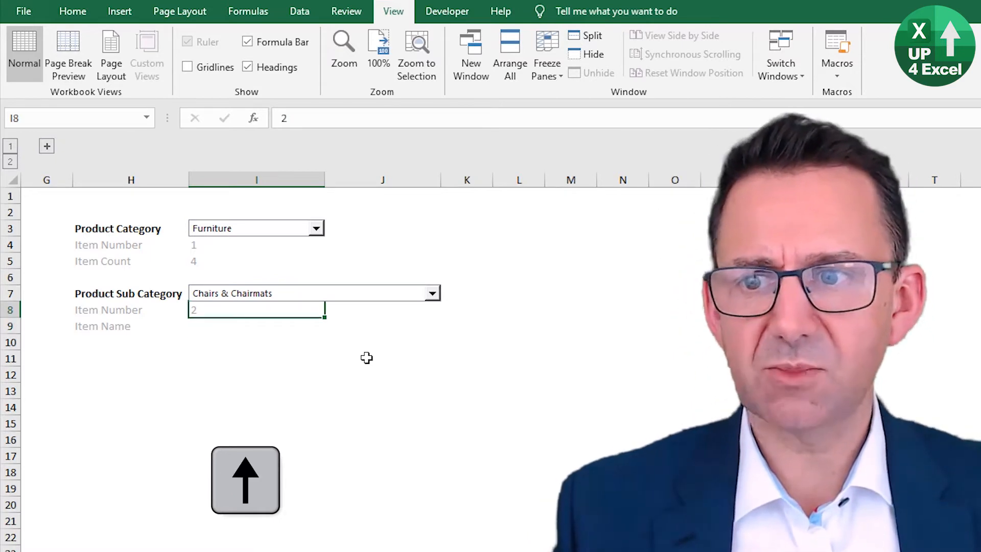
{"action": "key", "text": "Up"}
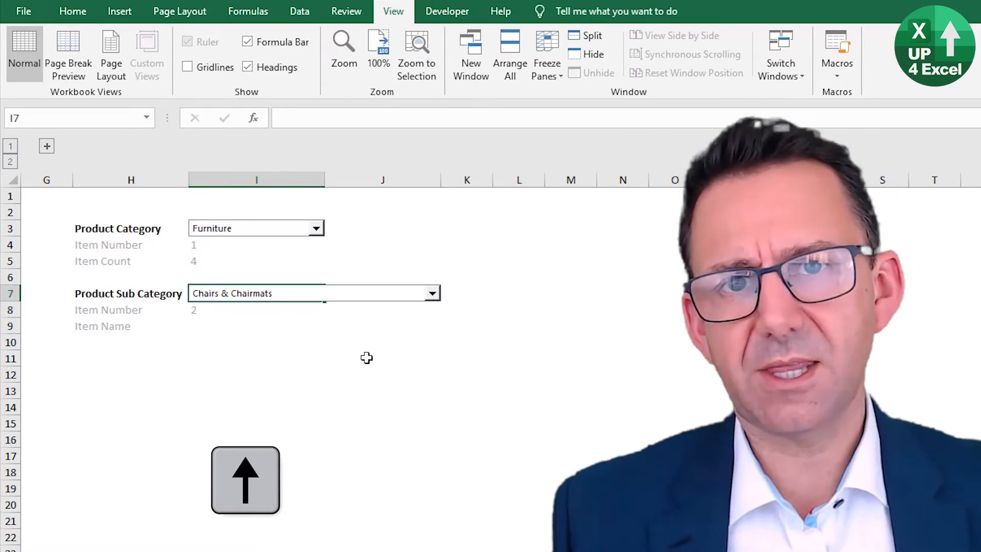
{"action": "key", "text": "Down"}
{"action": "key", "text": "Down"}
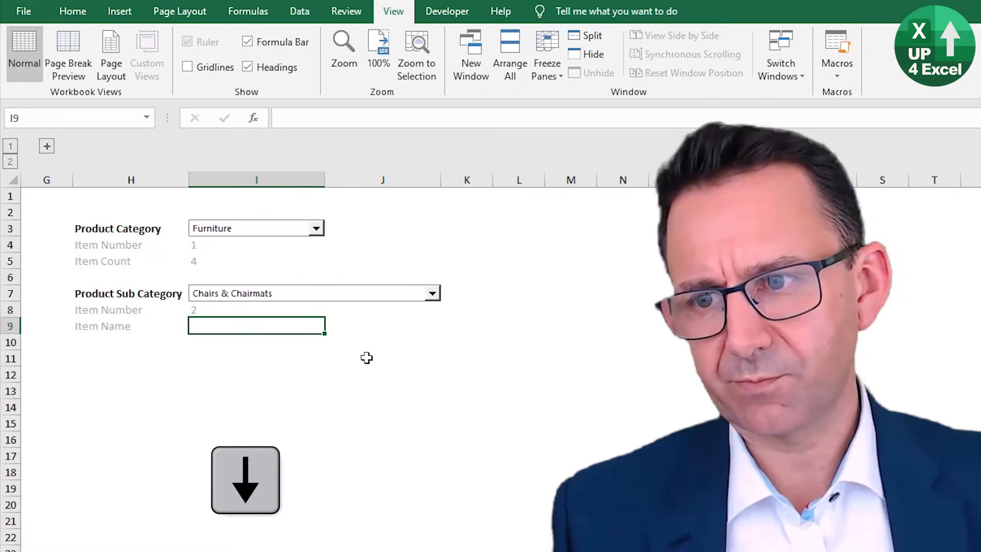
Step: Expand the grouped list columns and start an OFFSET formula in I9 with $C$4 as its reference cell
{"action": "left_click", "coordinate": [47, 147]}
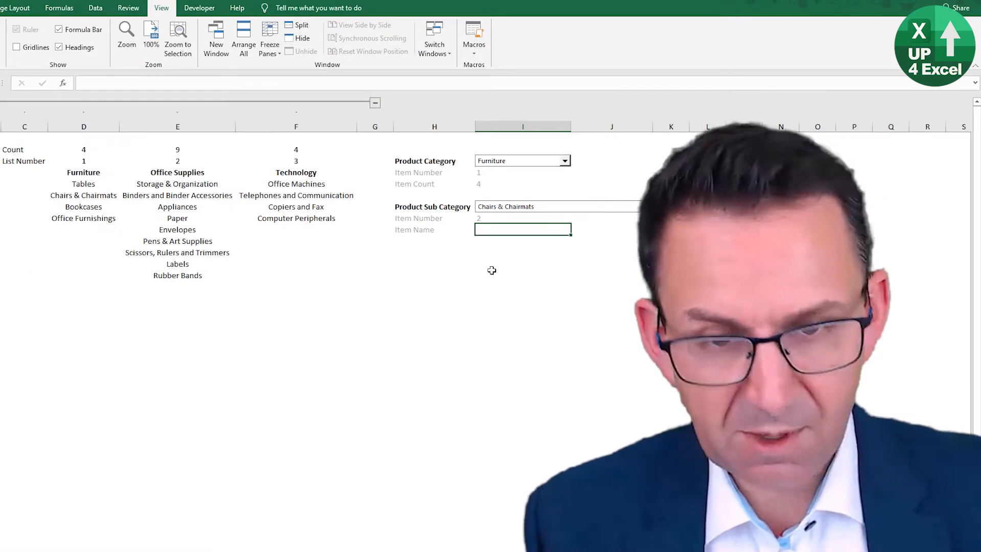
{"action": "type", "text": "="}
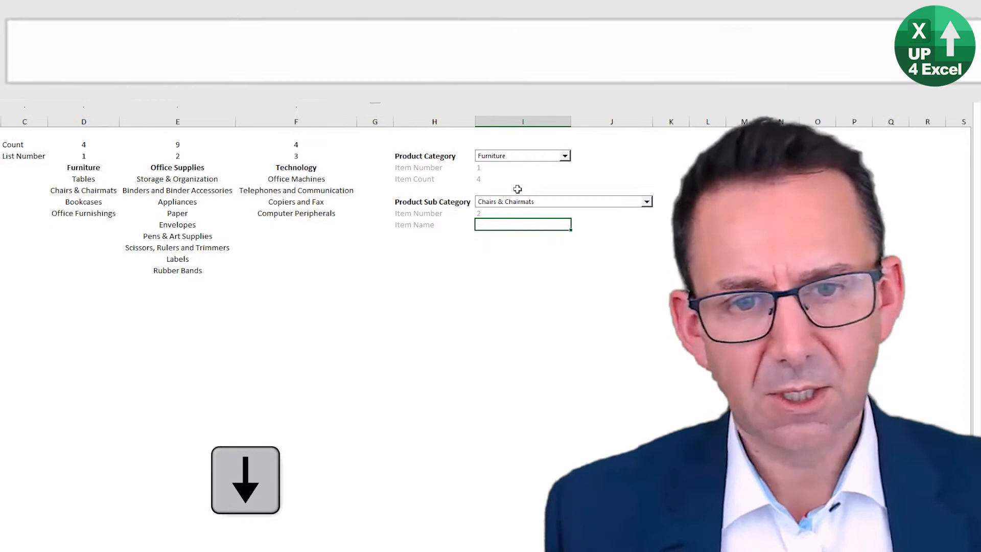
{"action": "key", "text": "Down"}
{"action": "key", "text": "Up"}
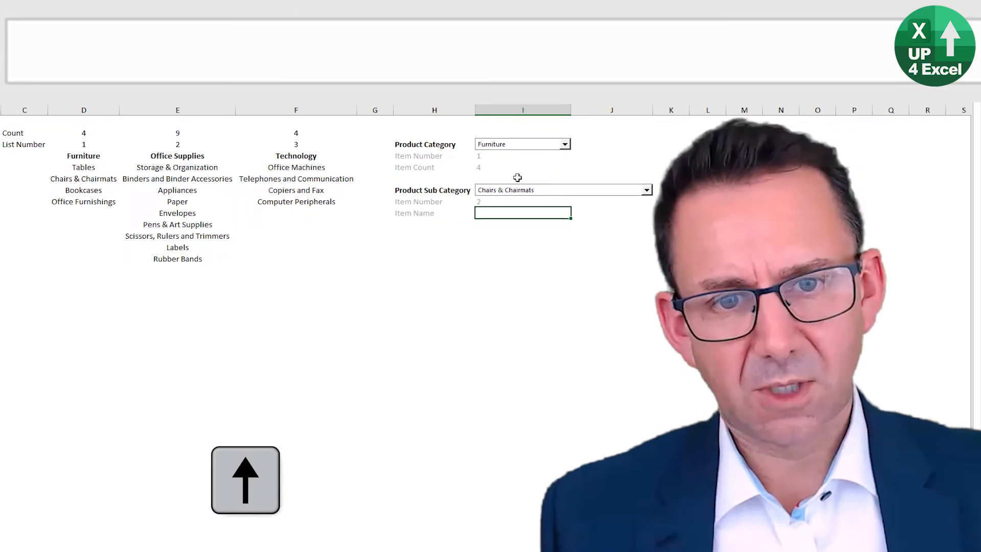
{"action": "type", "text": "="}
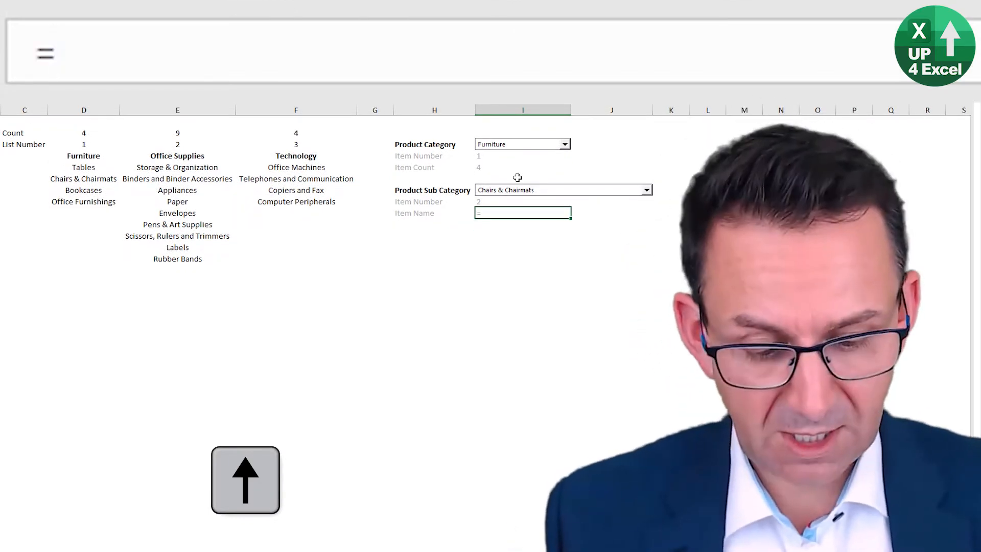
{"action": "type", "text": "offset("}
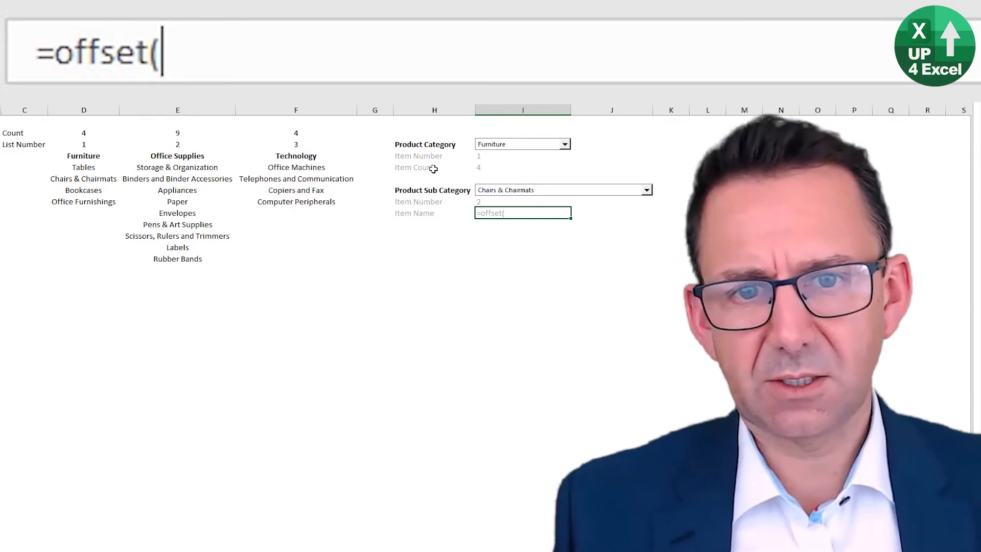
{"action": "left_click", "coordinate": [21, 156]}
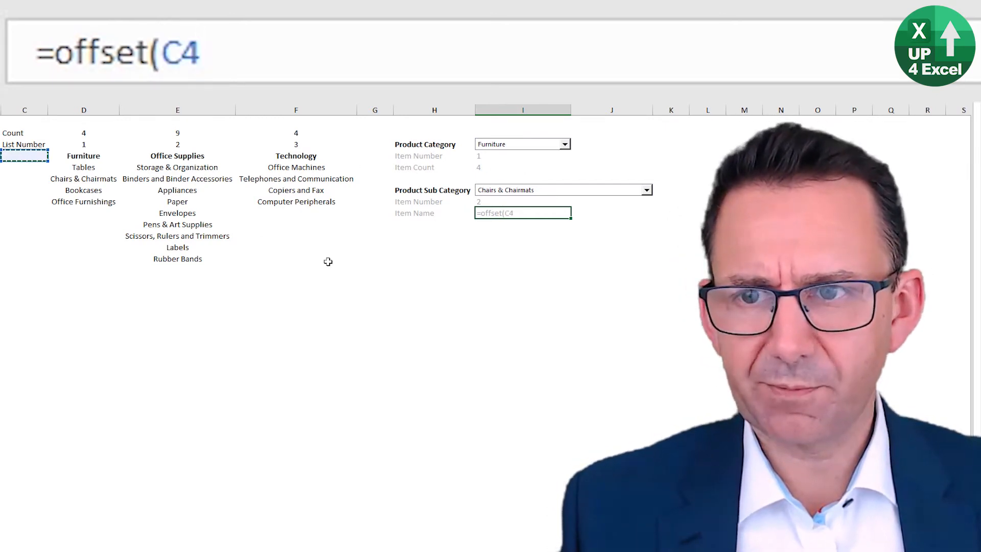
{"action": "key", "text": "F4"}
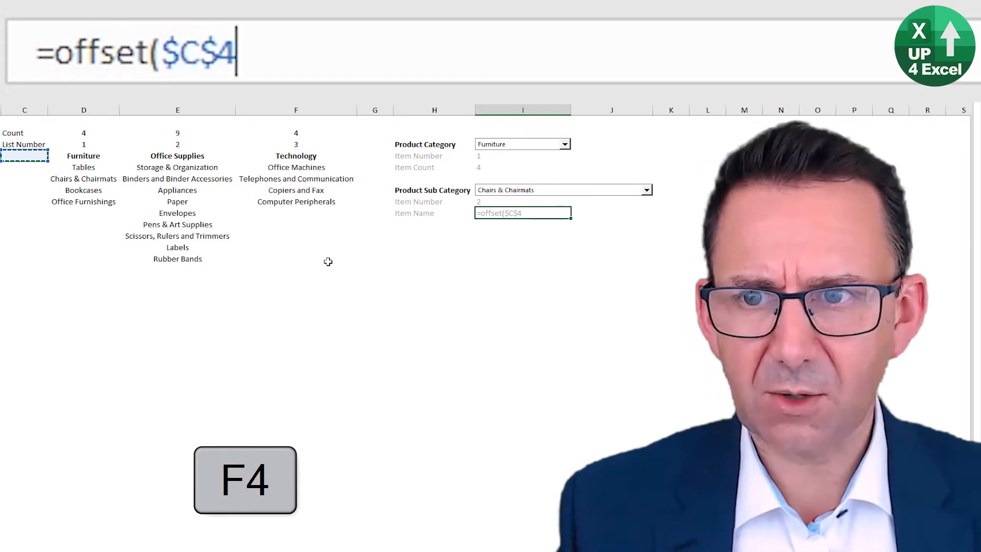
Step: Complete the OFFSET formula in I9 with $I$8 as the rows and $I$4 as the columns argument
{"action": "type", "text": ","}
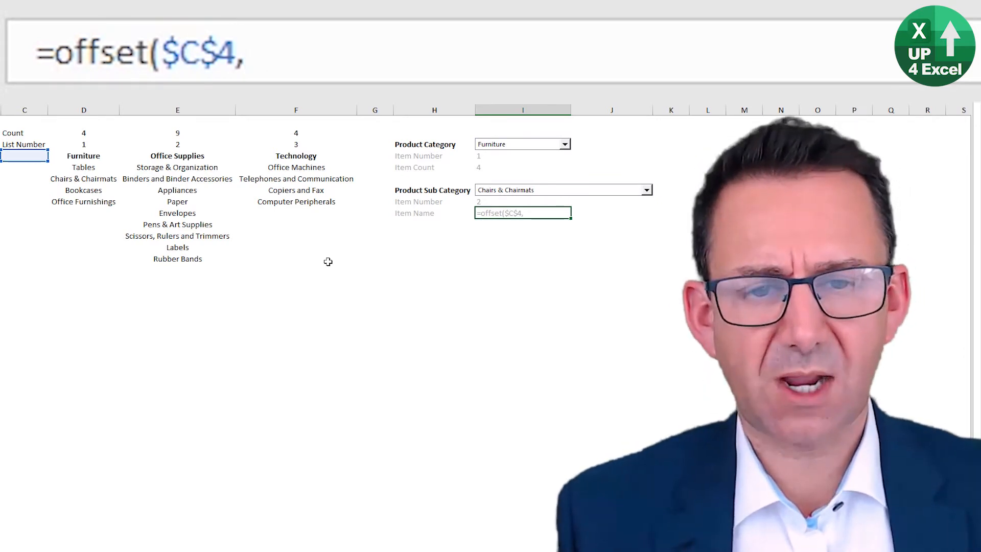
{"action": "left_click", "coordinate": [490, 200]}
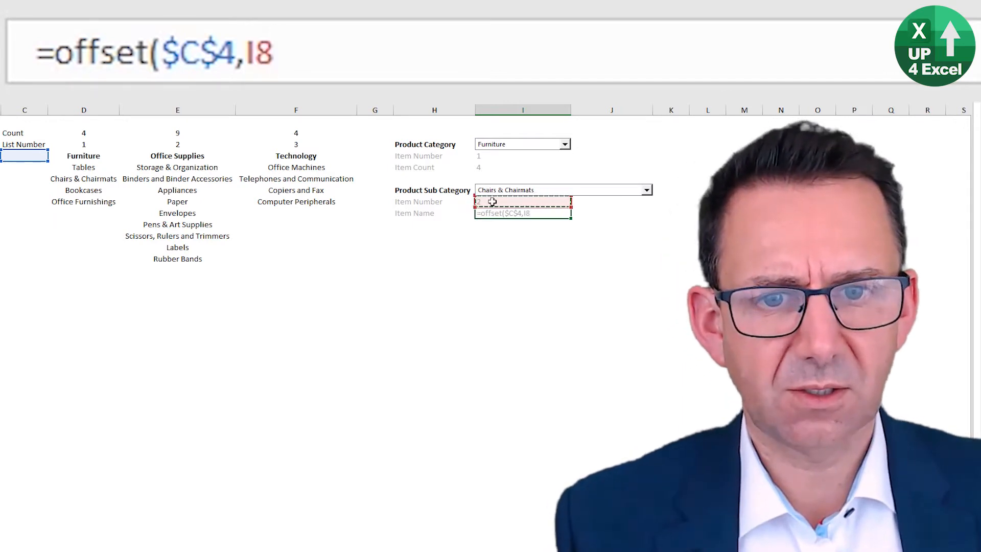
{"action": "key", "text": "F4"}
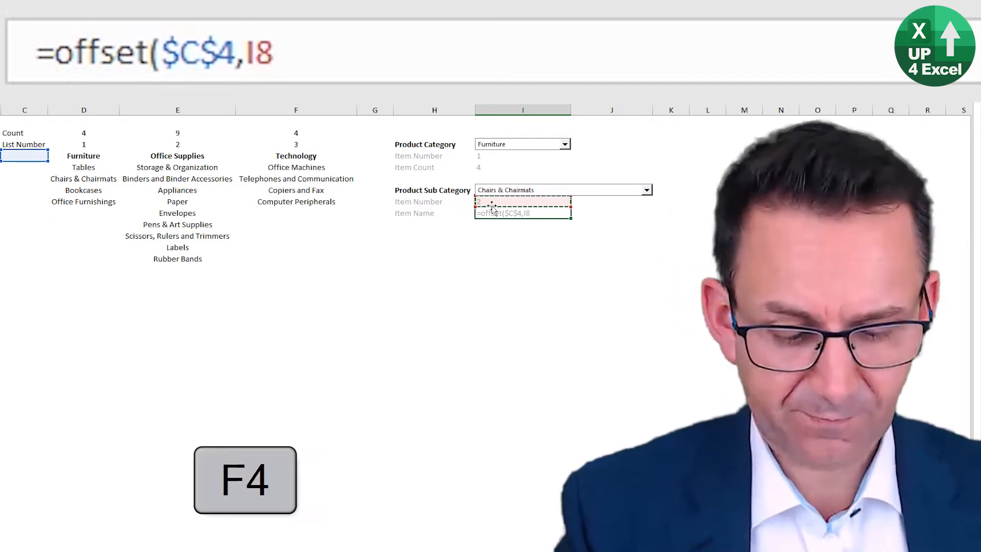
{"action": "type", "text": ","}
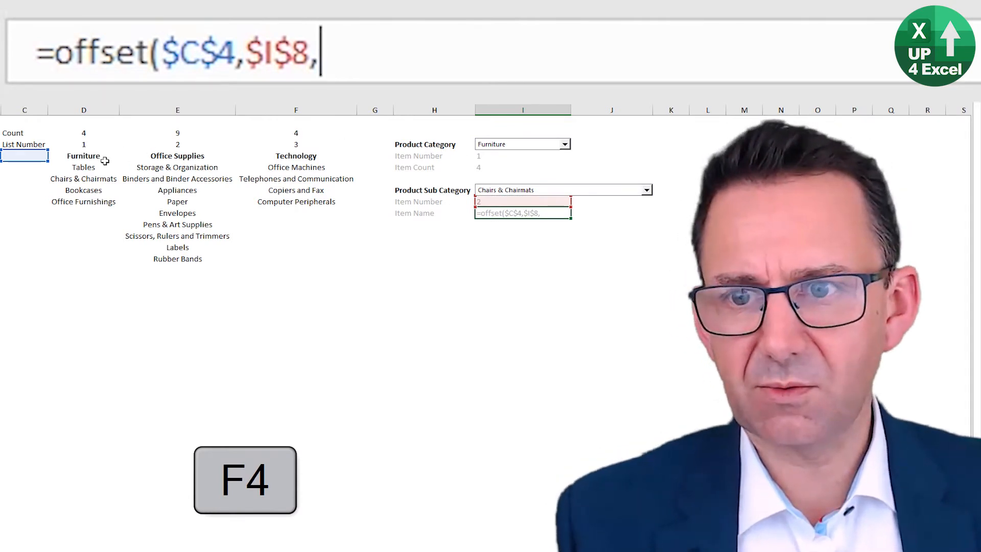
{"action": "left_click", "coordinate": [506, 156]}
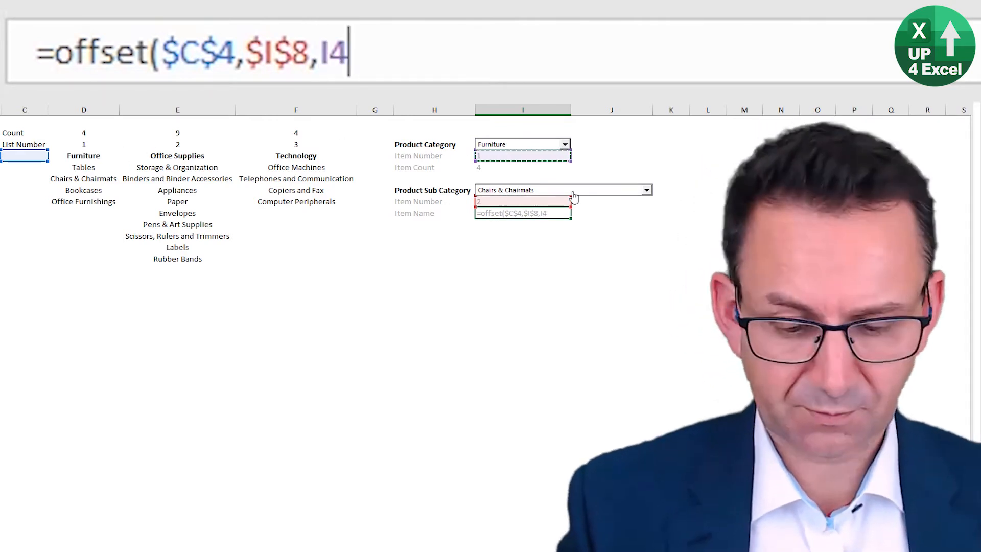
{"action": "key", "text": "F4"}
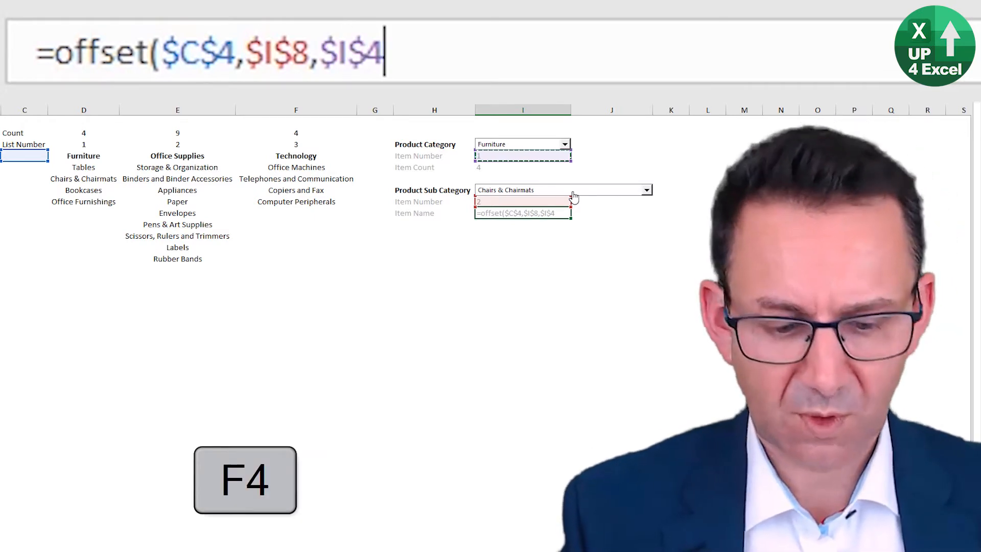
{"action": "type", "text": ")"}
{"action": "key", "text": "Return"}
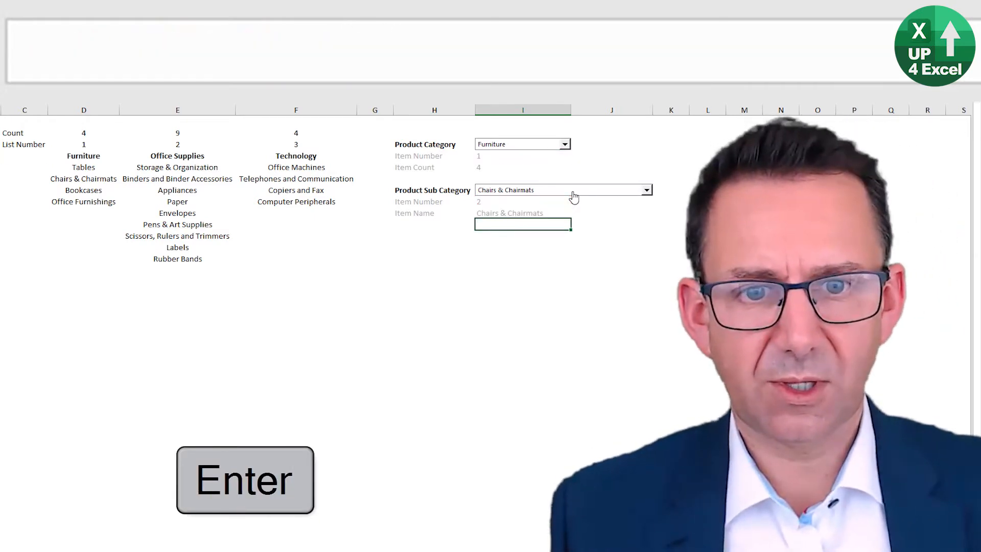
Step: Test the Item Name formula by choosing Bookcases, Office Furnishings and finally Tables in the Product Sub Category combo box
{"action": "left_click", "coordinate": [573, 194]}
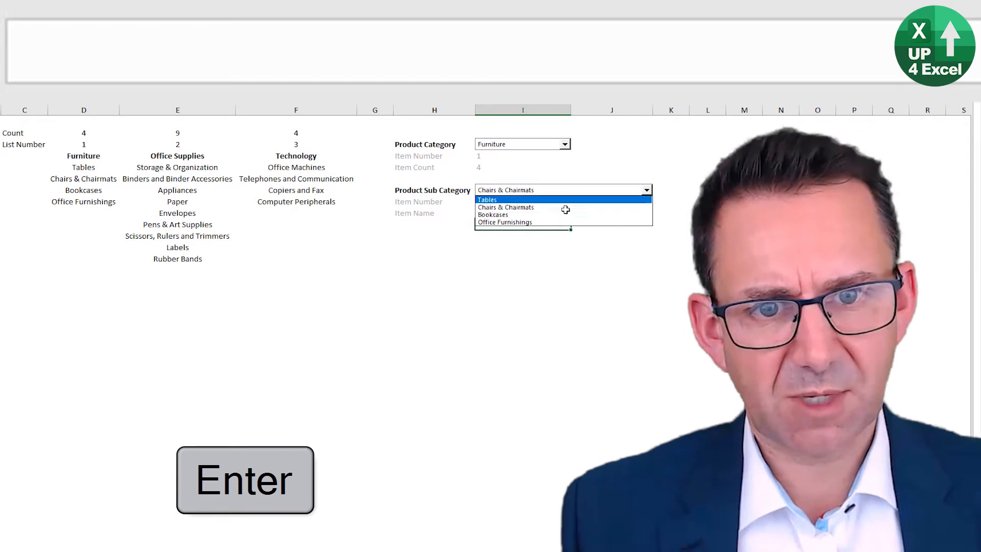
{"action": "left_click", "coordinate": [561, 214]}
{"action": "left_click", "coordinate": [565, 196]}
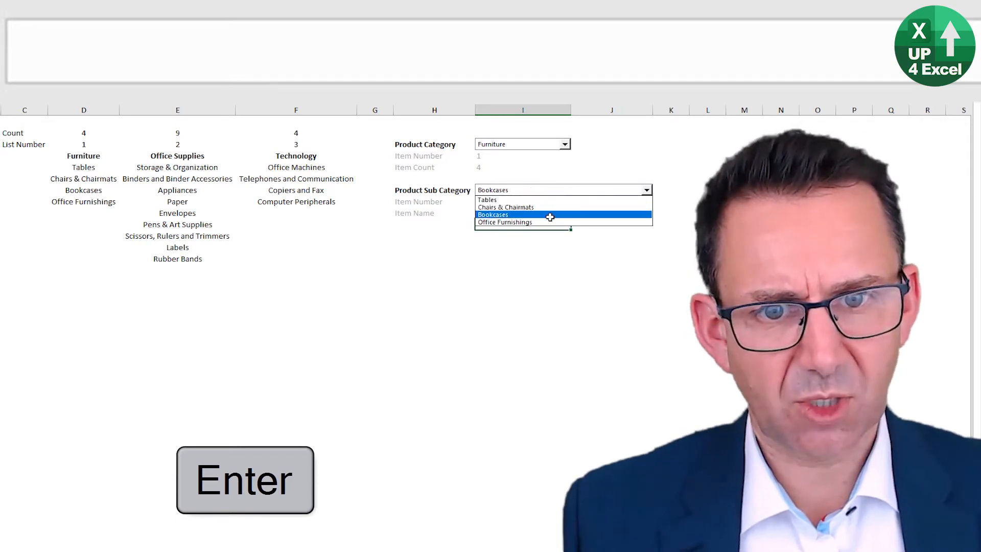
{"action": "left_click", "coordinate": [548, 221]}
{"action": "left_click", "coordinate": [554, 192]}
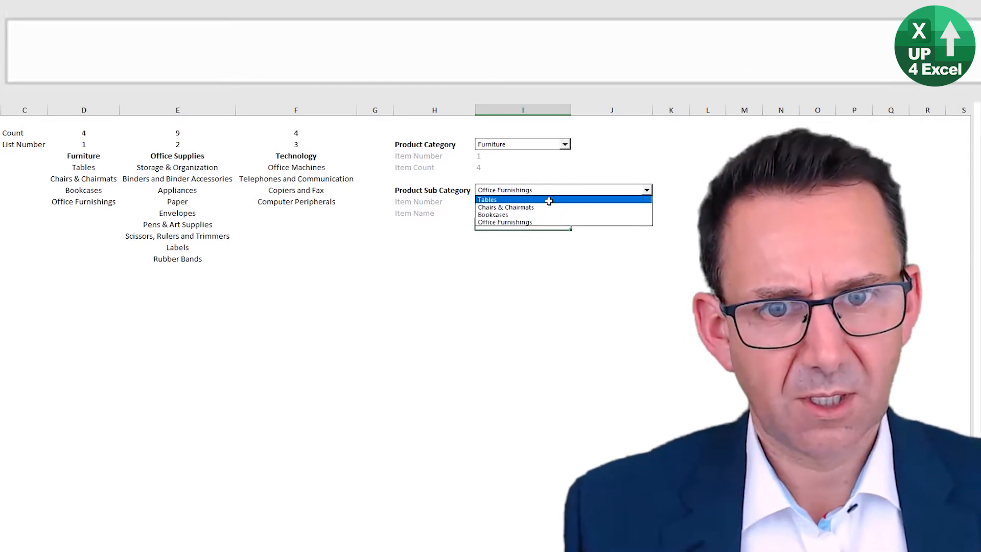
{"action": "left_click", "coordinate": [548, 200]}
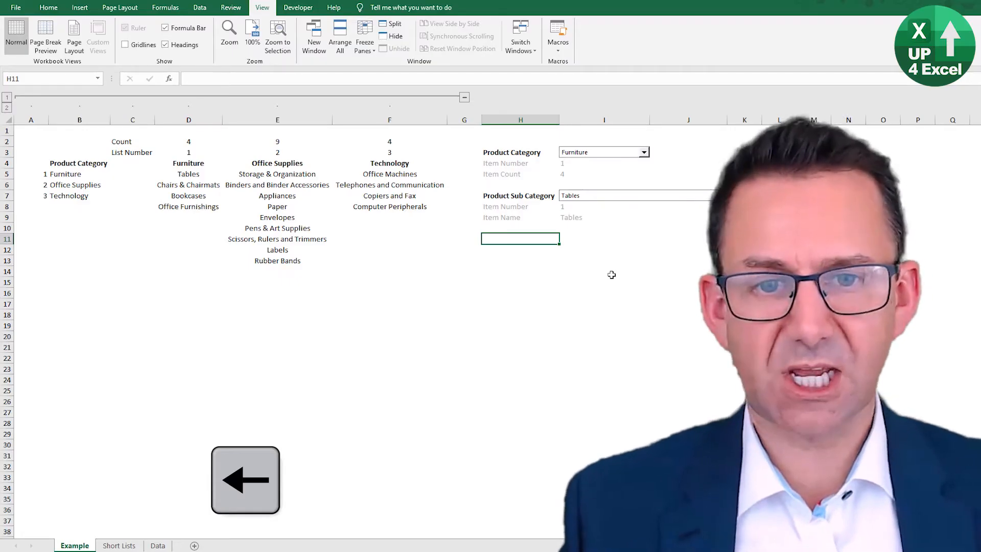
Step: Collapse the grouped list columns on the Example sheet
{"action": "key", "text": "Up"}
{"action": "key", "text": "Up"}
{"action": "key", "text": "Right"}
{"action": "key", "text": "Left"}
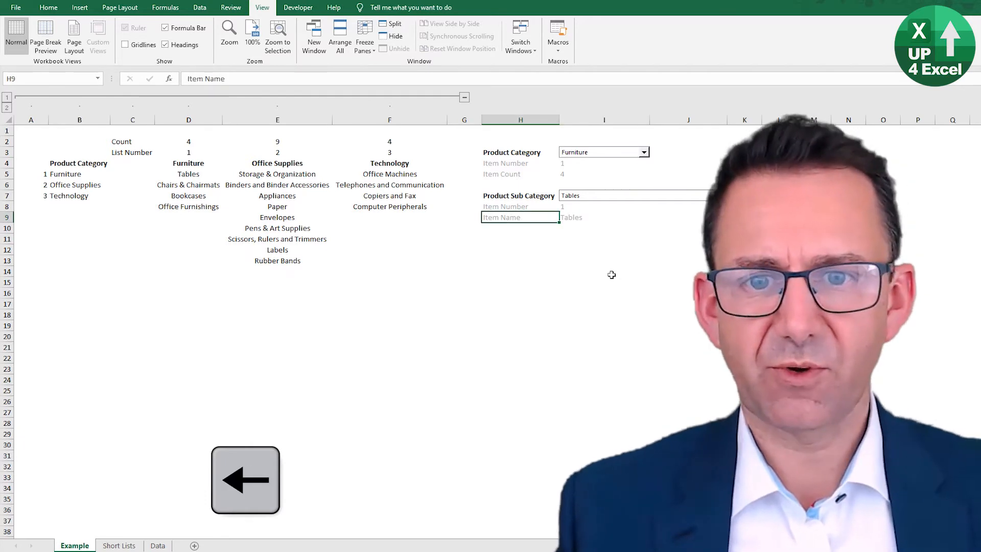
{"action": "left_click", "coordinate": [464, 97]}
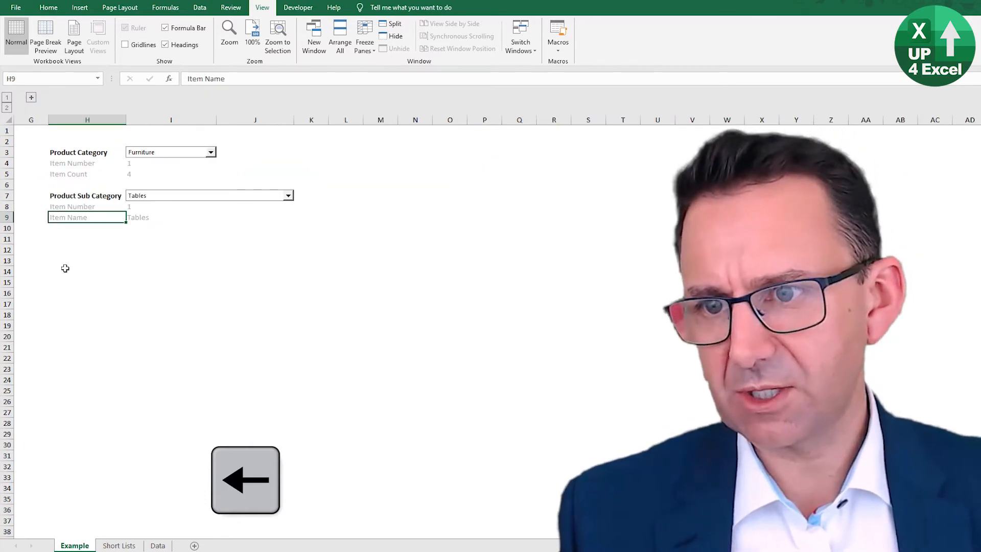
Step: Copy the Example Outputs table with its header bar from the finished example, paste it at H11, and dismiss the circular reference warning
{"action": "left_click", "coordinate": [63, 241]}
{"action": "key", "text": "ctrl+Page_Down"}
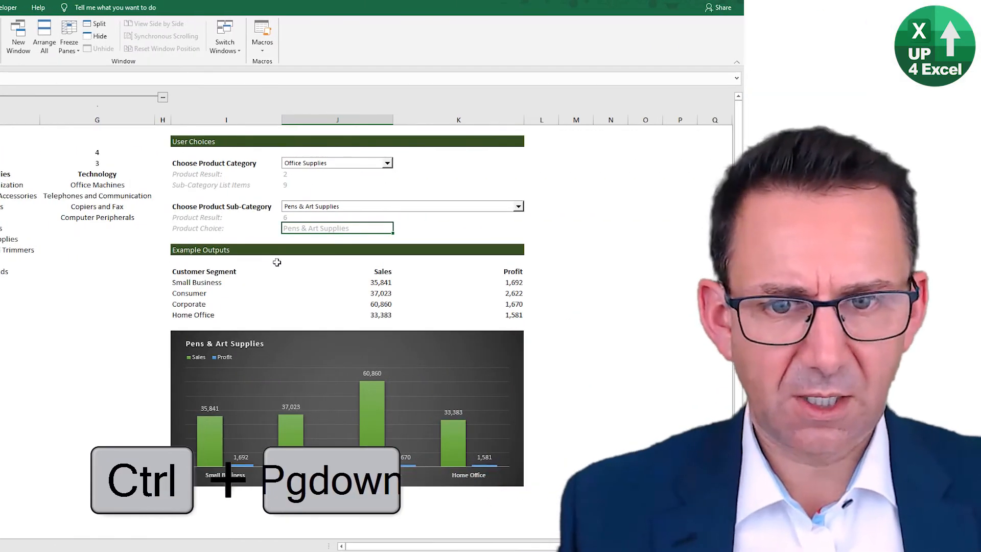
{"action": "left_click_drag", "start_coordinate": [195, 250], "coordinate": [467, 313]}
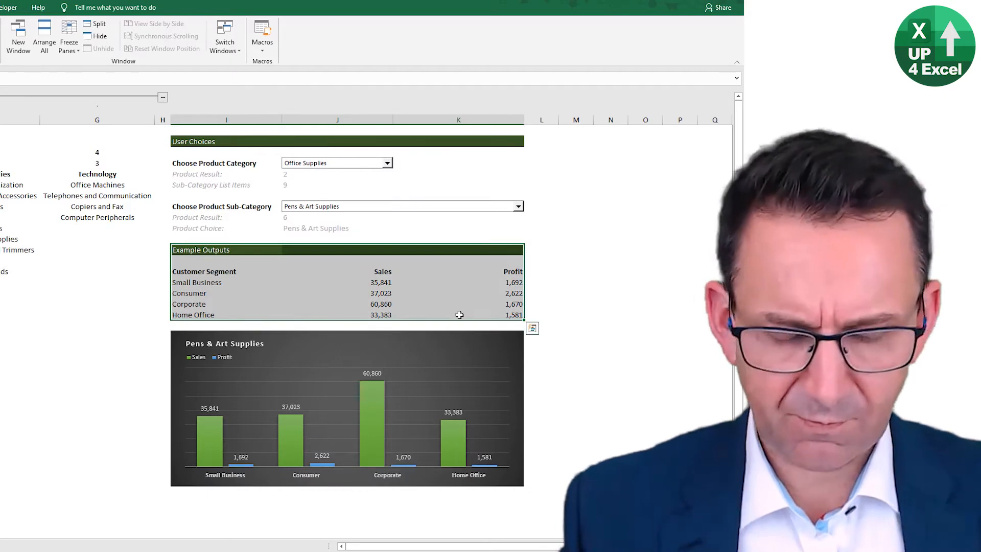
{"action": "key", "text": "ctrl+c"}
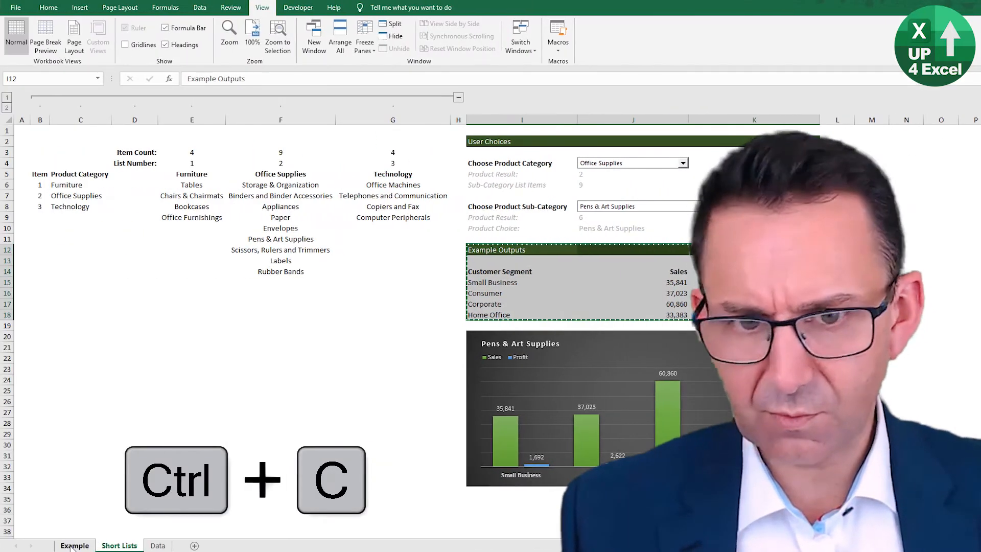
{"action": "left_click", "coordinate": [74, 545]}
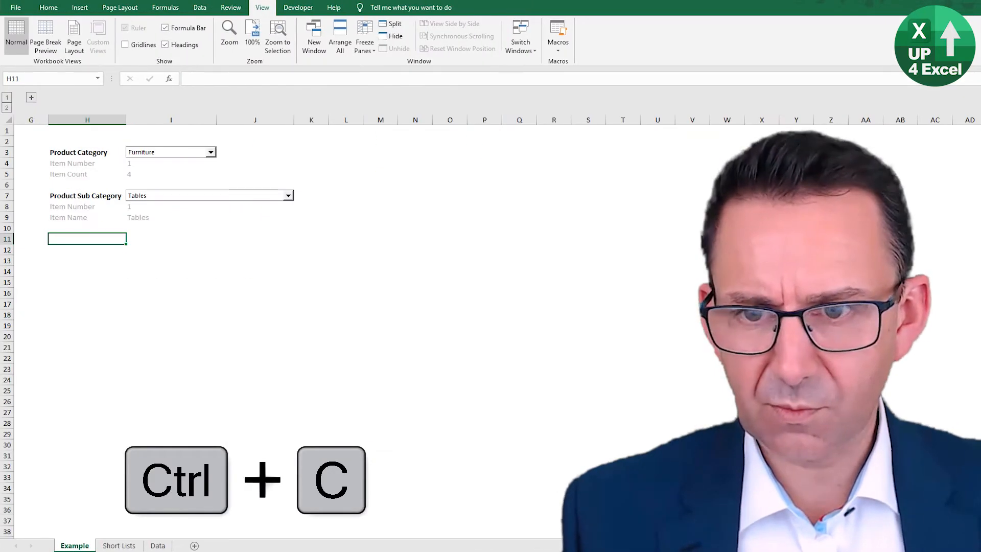
{"action": "key", "text": "ctrl+v"}
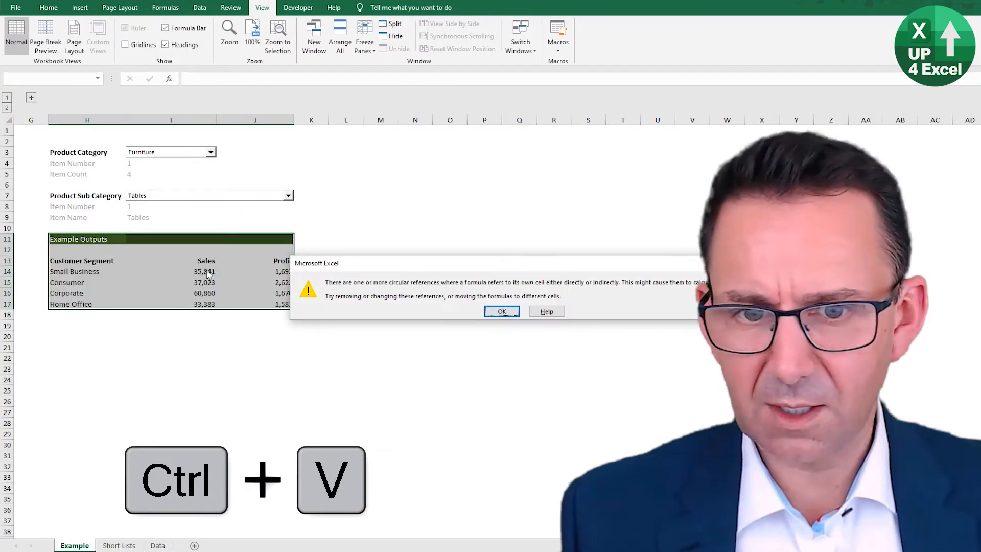
{"action": "left_click", "coordinate": [501, 311]}
Step: Clear the pasted Sales and Profit values in I14:J17
{"action": "left_click_drag", "start_coordinate": [206, 271], "coordinate": [281, 303]}
{"action": "key", "text": "Delete"}
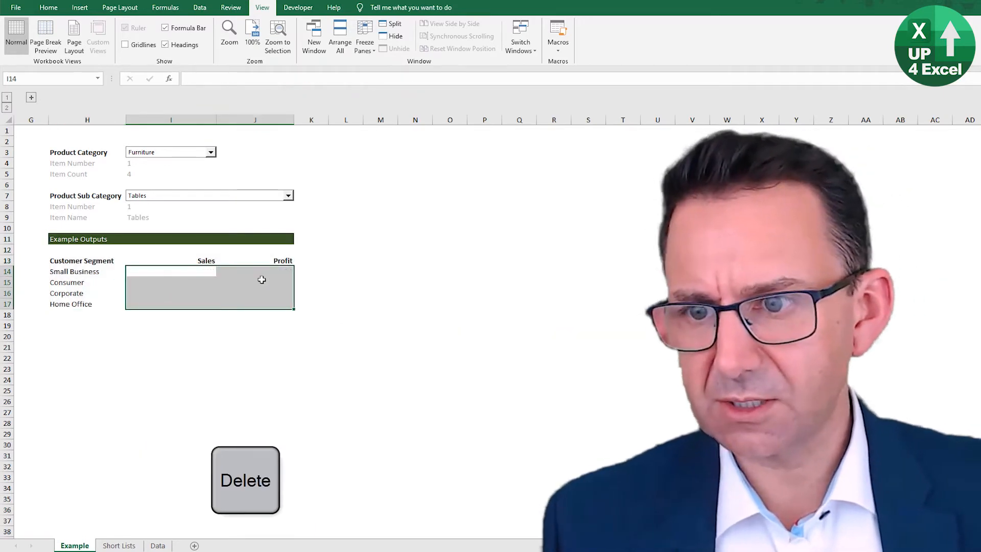
{"action": "key", "text": "Right"}
{"action": "key", "text": "Left"}
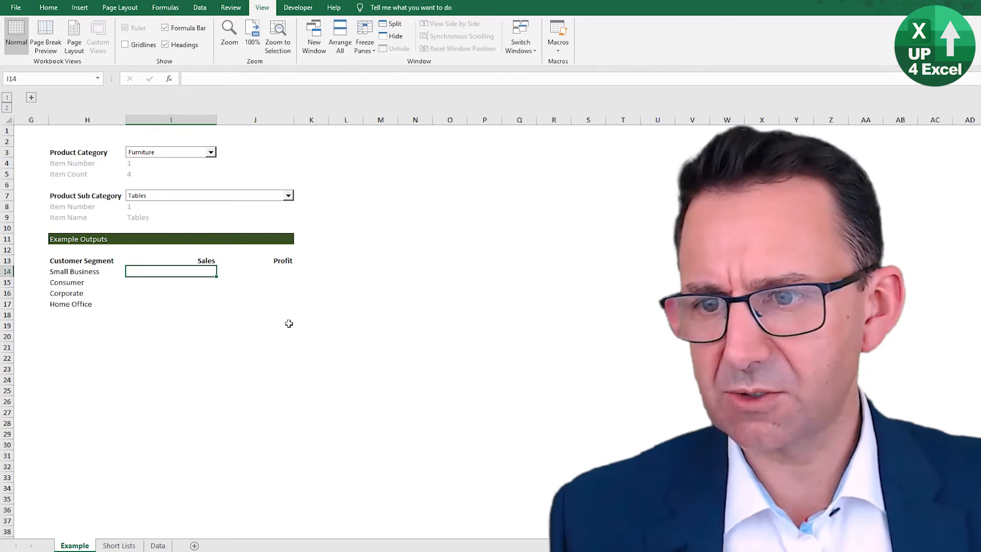
Step: Examine the Customer Segment heading and the segment labels beneath it in the Example Outputs table
{"action": "key", "text": "Left"}
{"action": "key", "text": "Up"}
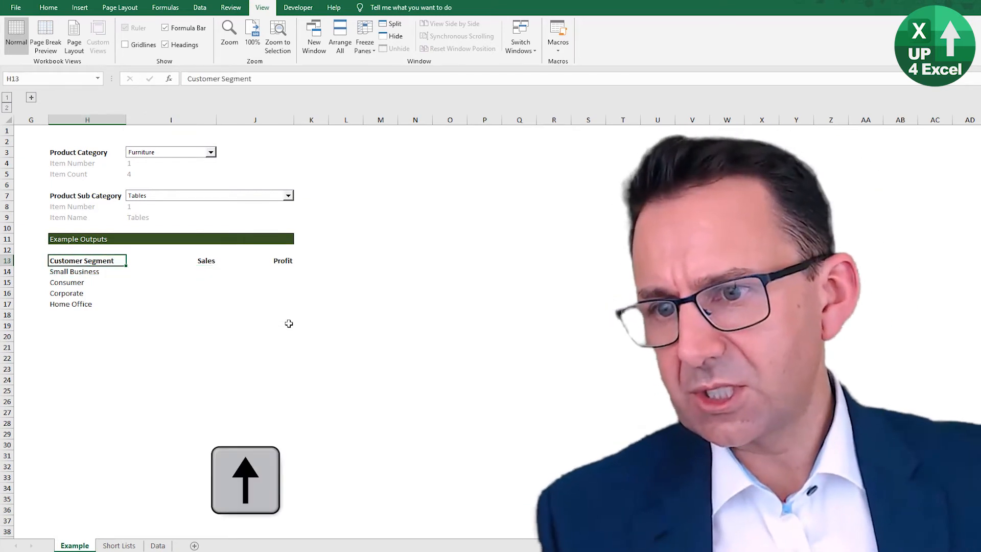
{"action": "key", "text": "Down"}
{"action": "key", "text": "Down"}
{"action": "key", "text": "Down"}
{"action": "key", "text": "Down"}
{"action": "key", "text": "Up"}
{"action": "key", "text": "Up"}
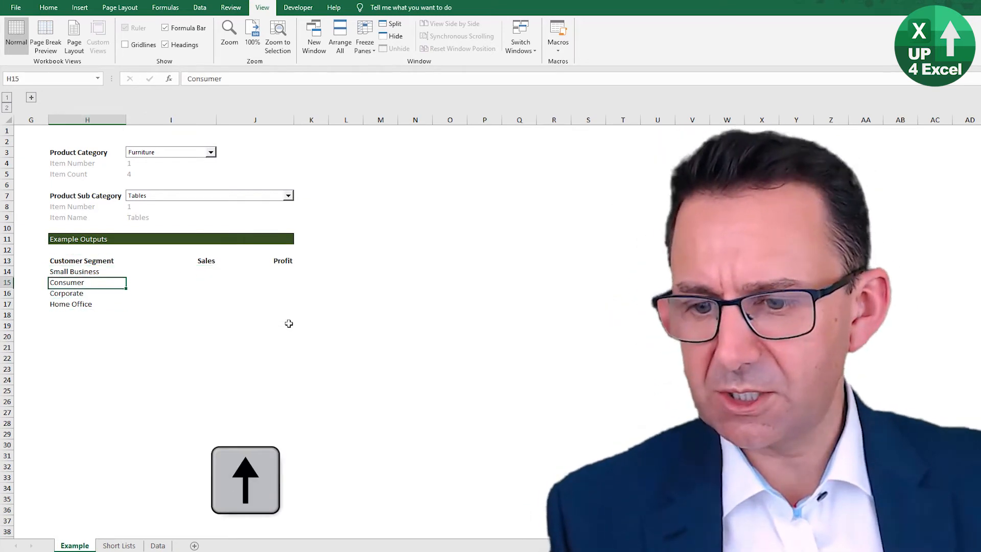
Step: Examine the Region, Province and Customer Name headings on the Data sheet, and return to the segment list on the Example sheet
{"action": "key", "text": "ctrl+Page_Down"}
{"action": "key", "text": "ctrl+Page_Down"}
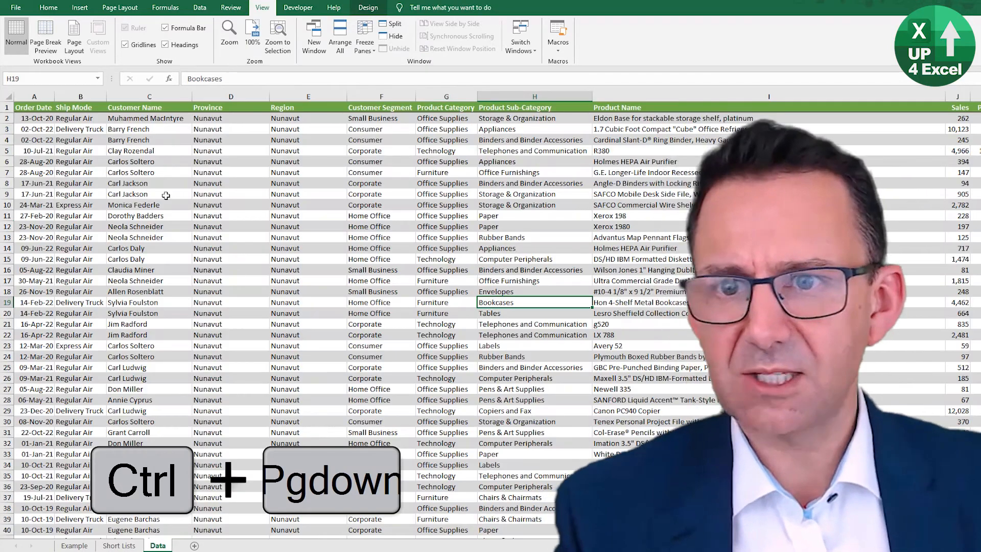
{"action": "left_click", "coordinate": [302, 113]}
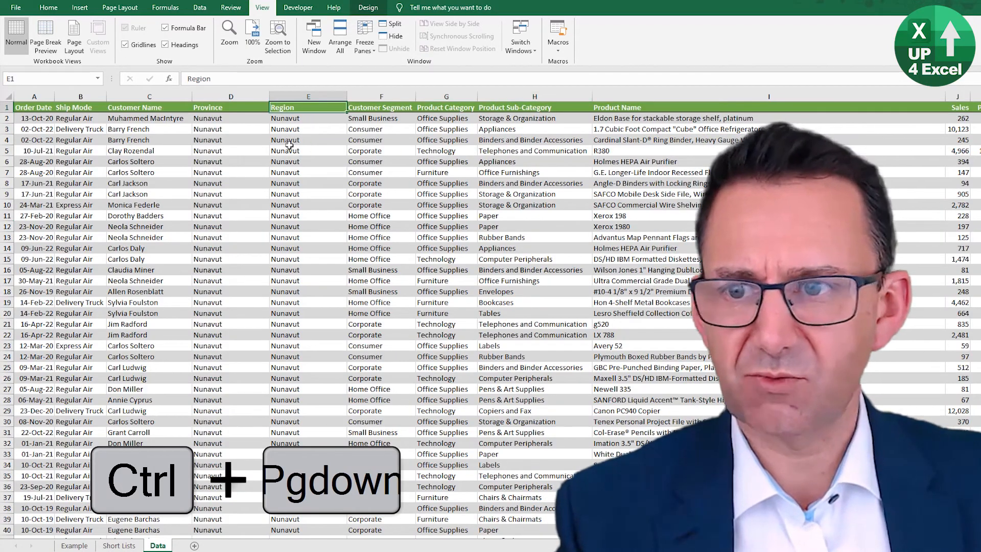
{"action": "left_click", "coordinate": [225, 109]}
{"action": "left_click", "coordinate": [144, 107]}
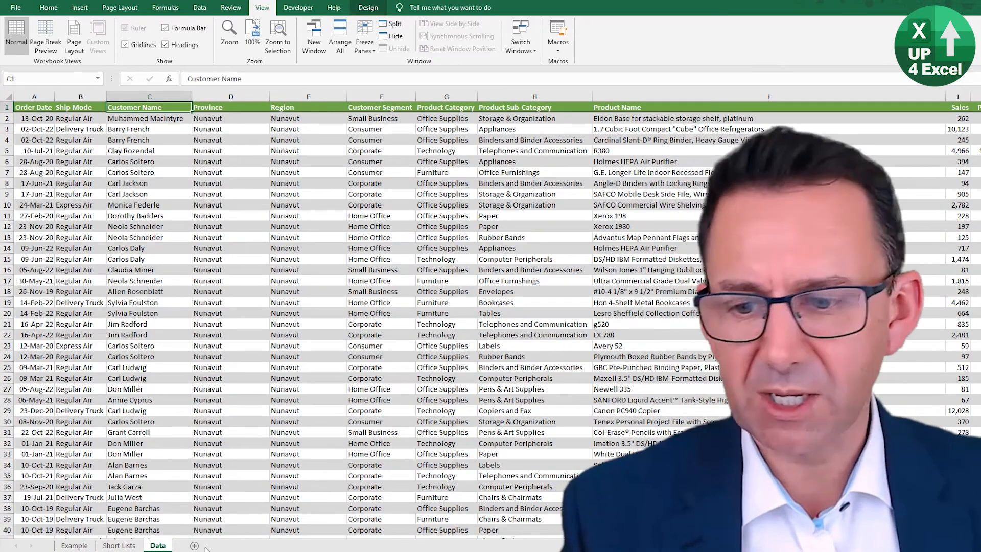
{"action": "left_click", "coordinate": [85, 546]}
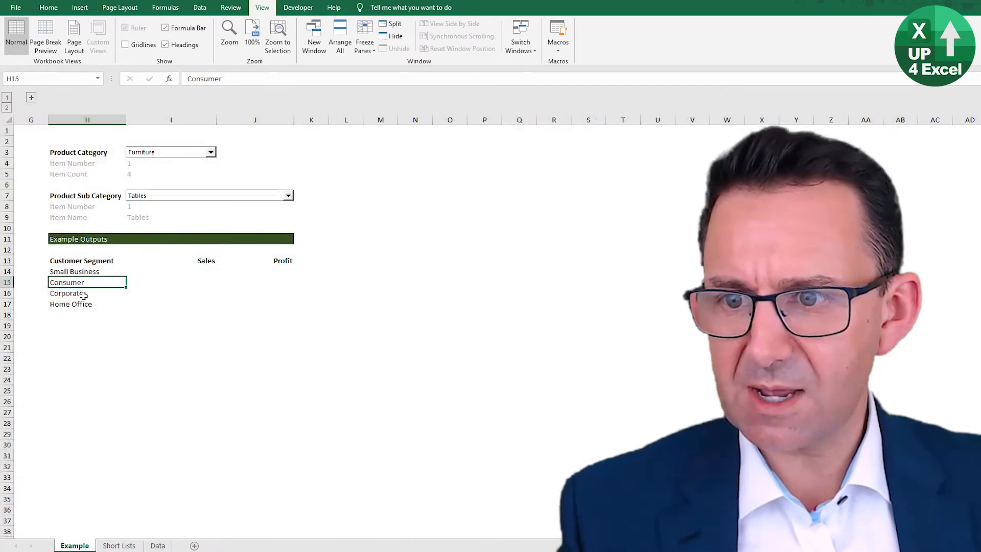
{"action": "left_click_drag", "start_coordinate": [90, 272], "coordinate": [87, 304]}
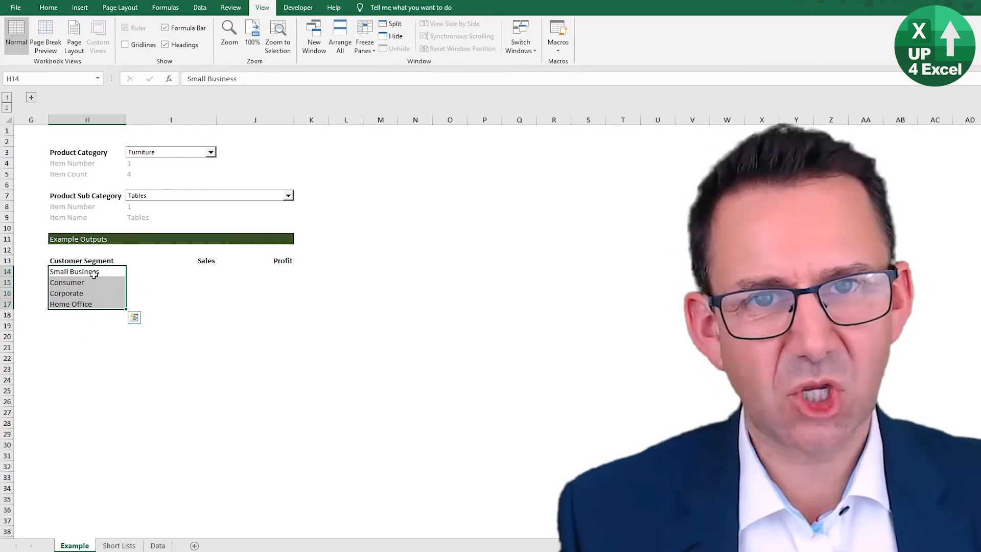
{"action": "left_click", "coordinate": [164, 272]}
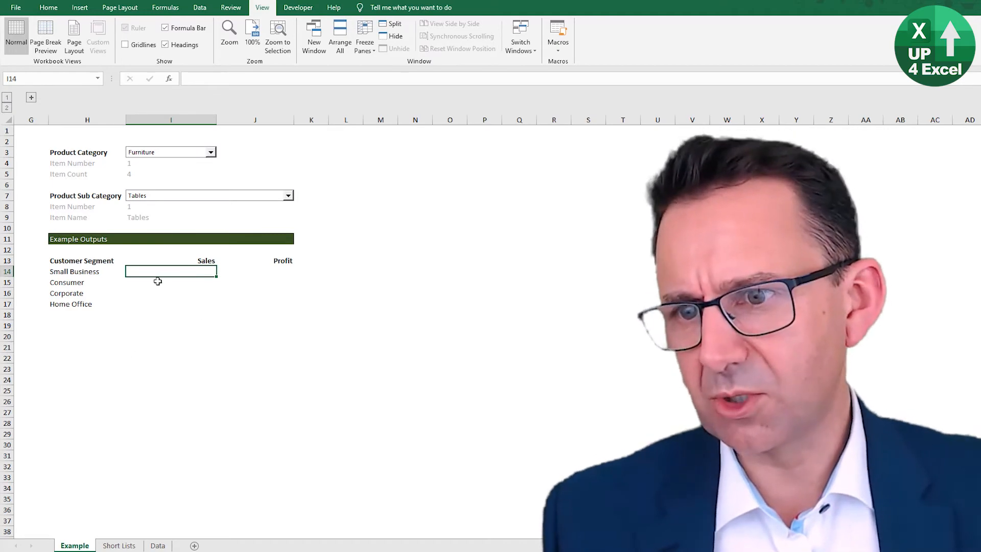
Step: Try extending the Data table by copying the last record's order date into A8401, and reverse and clear the added entry
{"action": "left_click", "coordinate": [158, 545]}
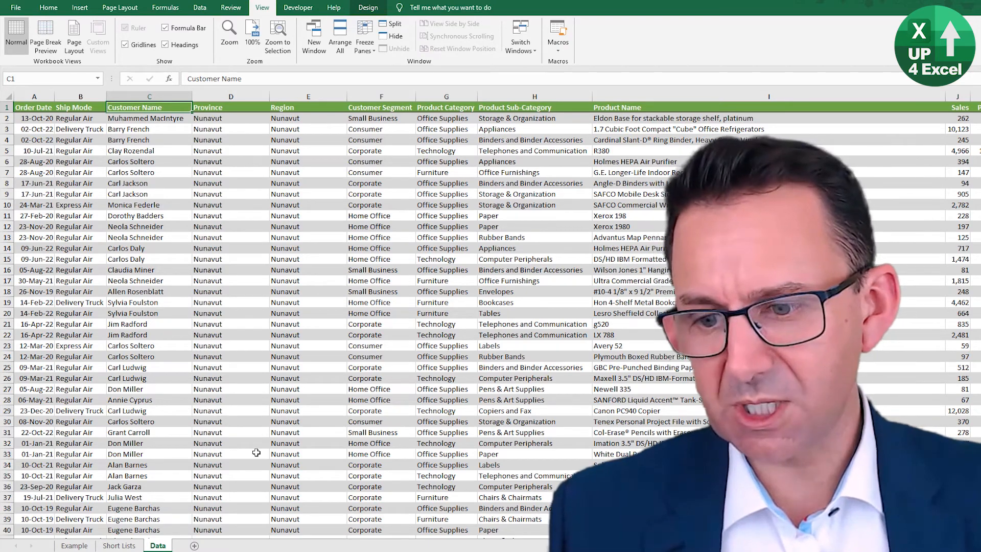
{"action": "key", "text": "ctrl+Down"}
{"action": "key", "text": "Down"}
{"action": "key", "text": "Left"}
{"action": "key", "text": "Left"}
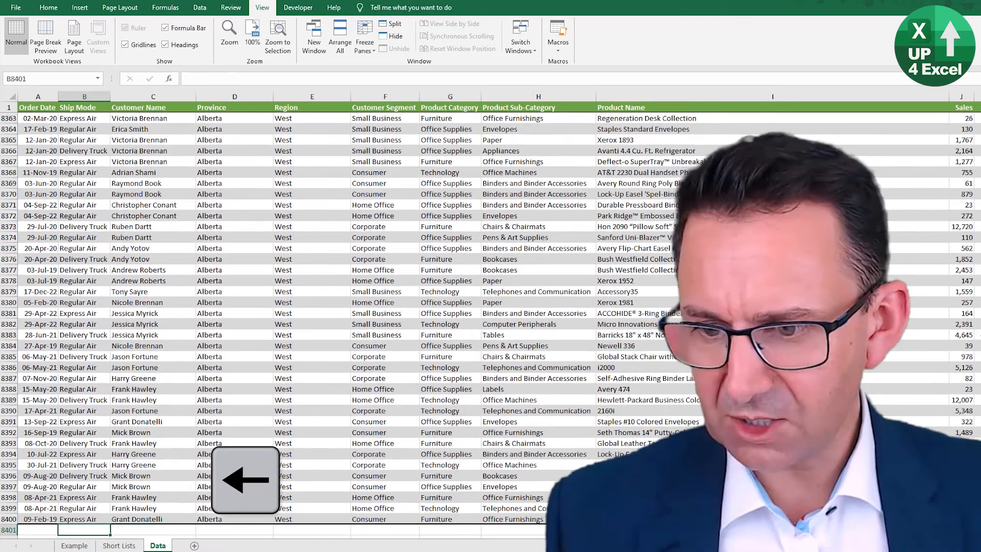
{"action": "key", "text": "ctrl+apostrophe"}
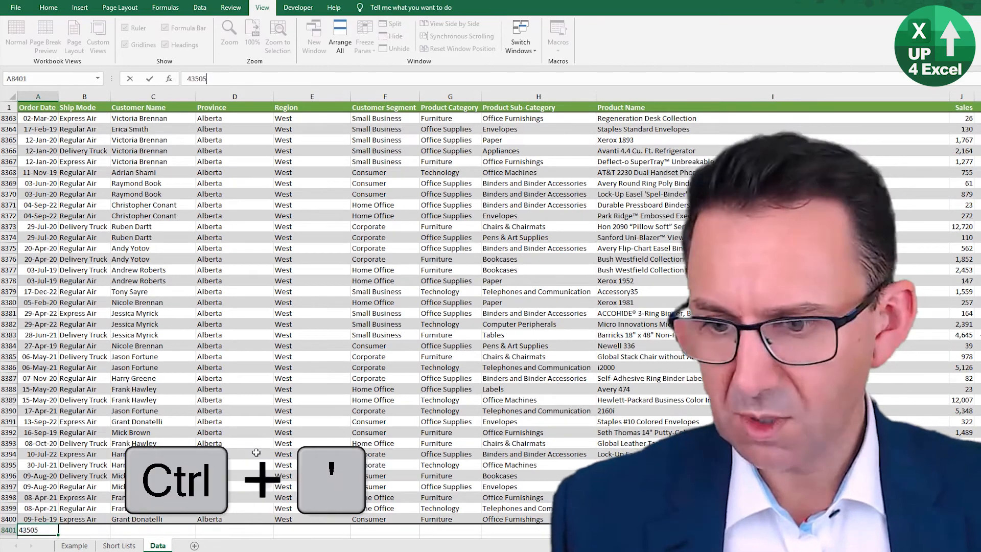
{"action": "key", "text": "Return"}
{"action": "key", "text": "Up"}
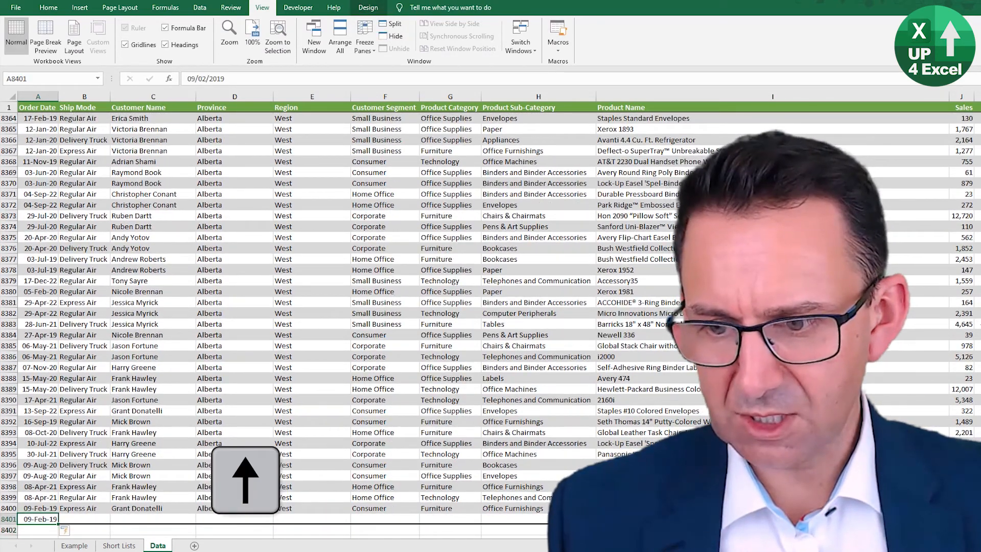
{"action": "key", "text": "ctrl+z"}
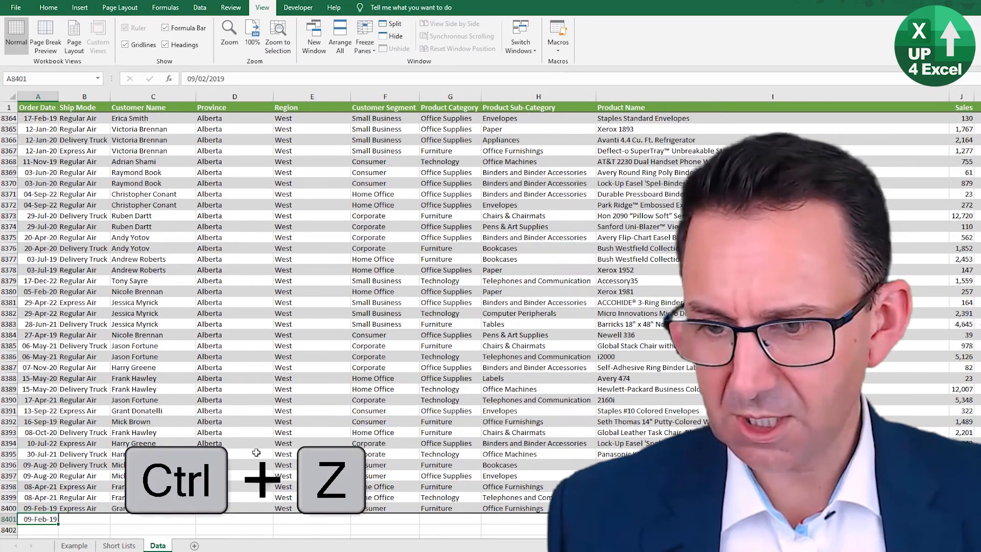
{"action": "key", "text": "Delete"}
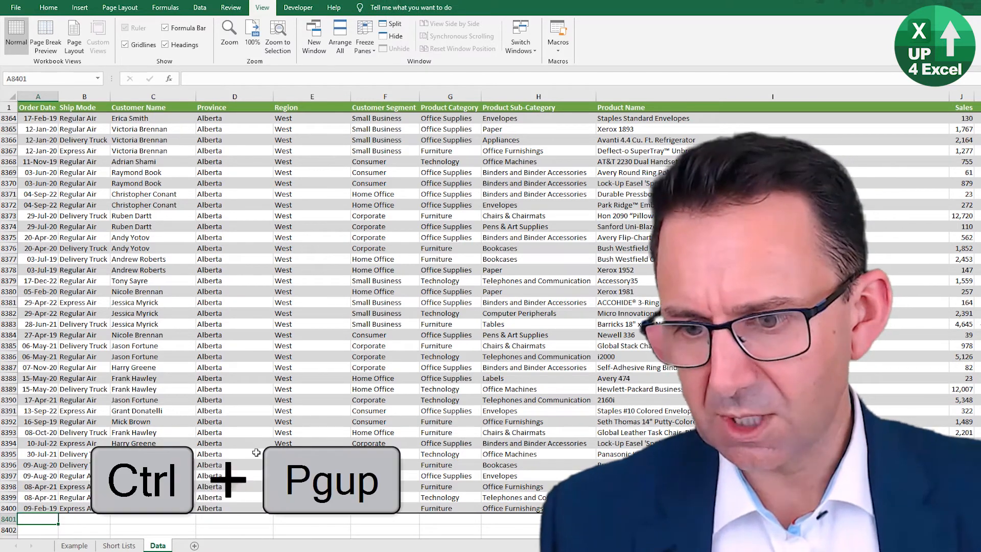
Step: Start a SUMIFS formula in I14 of the Example sheet, using the full tblOrders Sales column including its header as the sum range
{"action": "key", "text": "ctrl+Page_Up"}
{"action": "key", "text": "ctrl+Page_Up"}
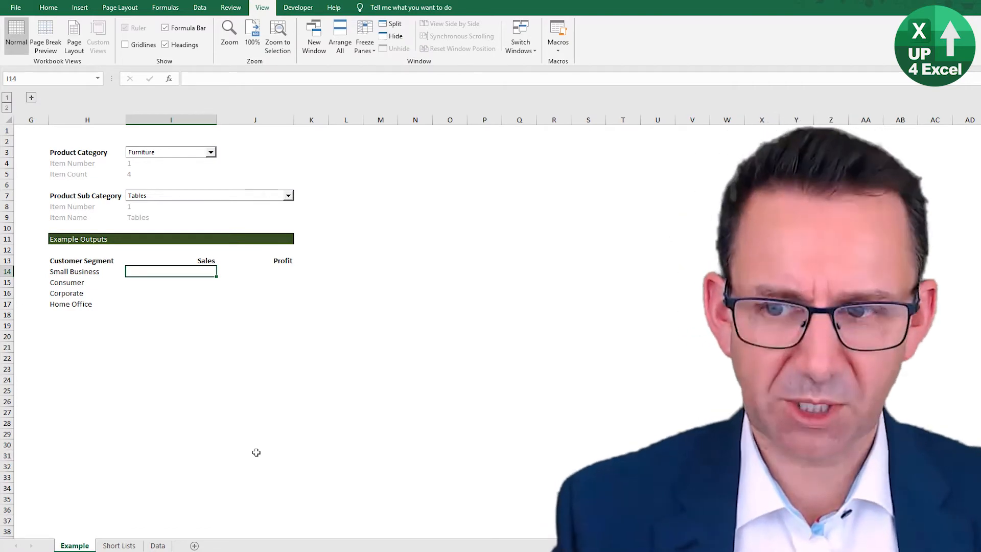
{"action": "type", "text": "="}
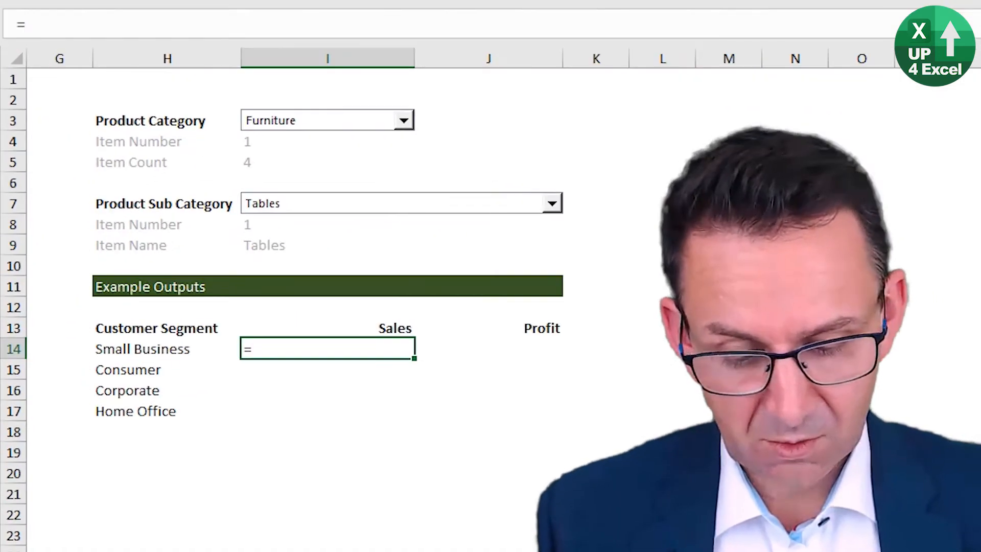
{"action": "type", "text": "sumifs"}
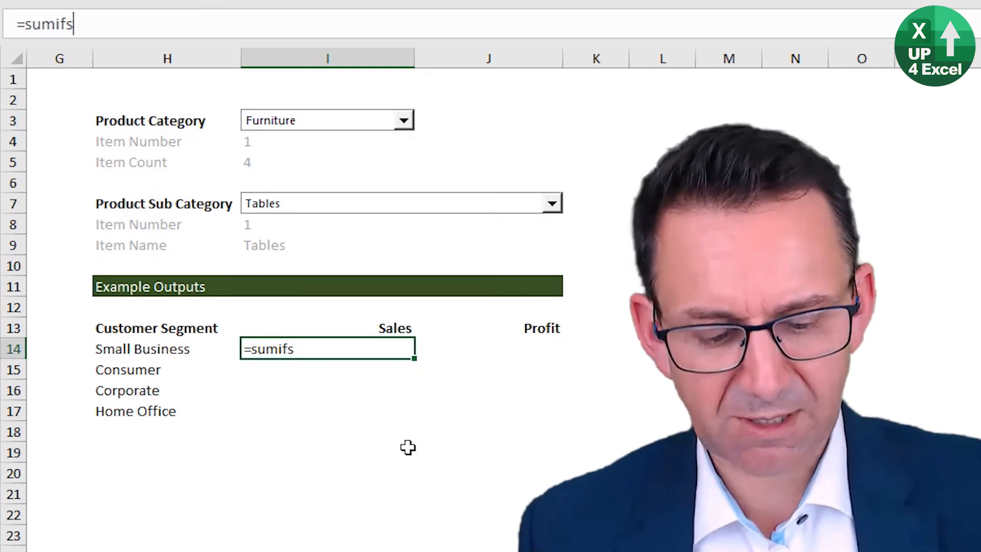
{"action": "type", "text": "("}
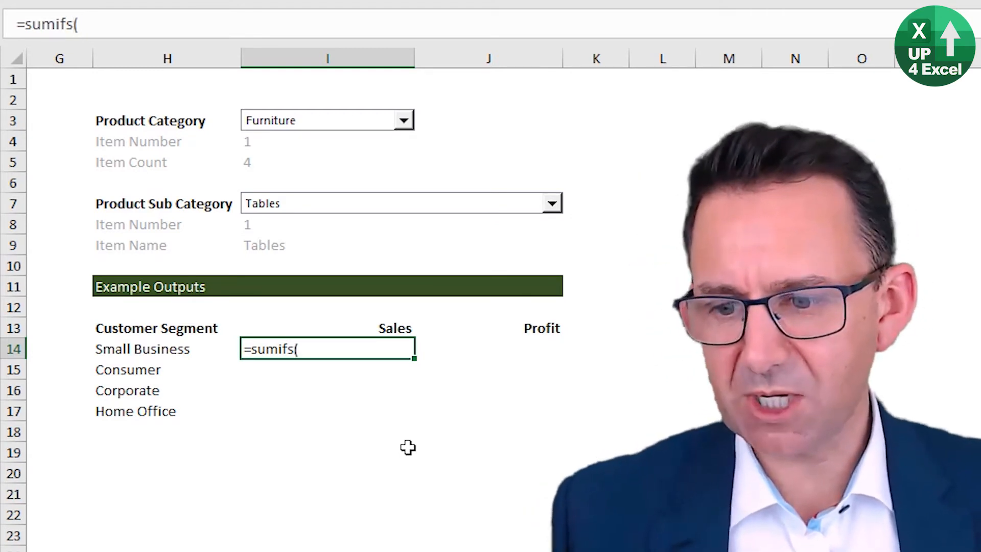
{"action": "left_click", "coordinate": [172, 544]}
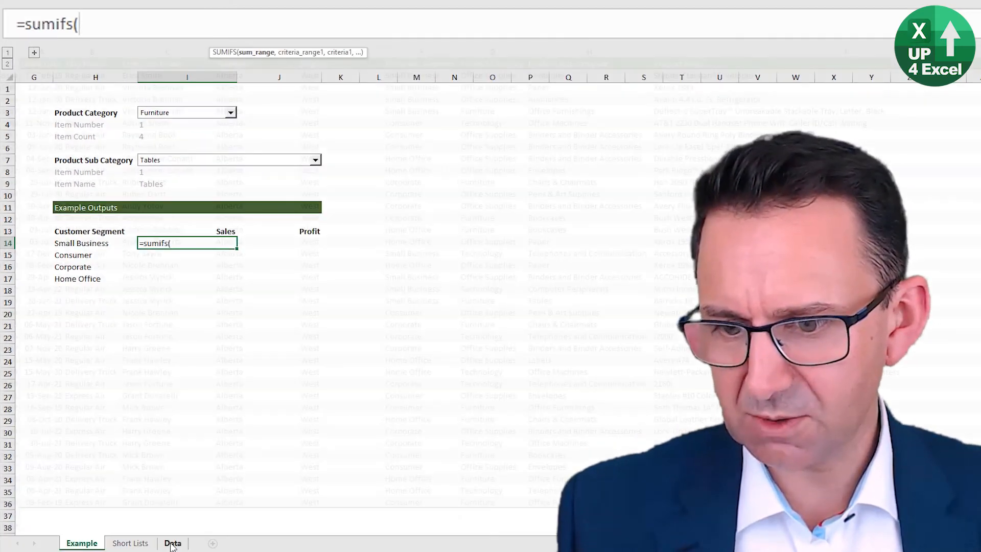
{"action": "left_click", "coordinate": [838, 276]}
{"action": "key", "text": "Right"}
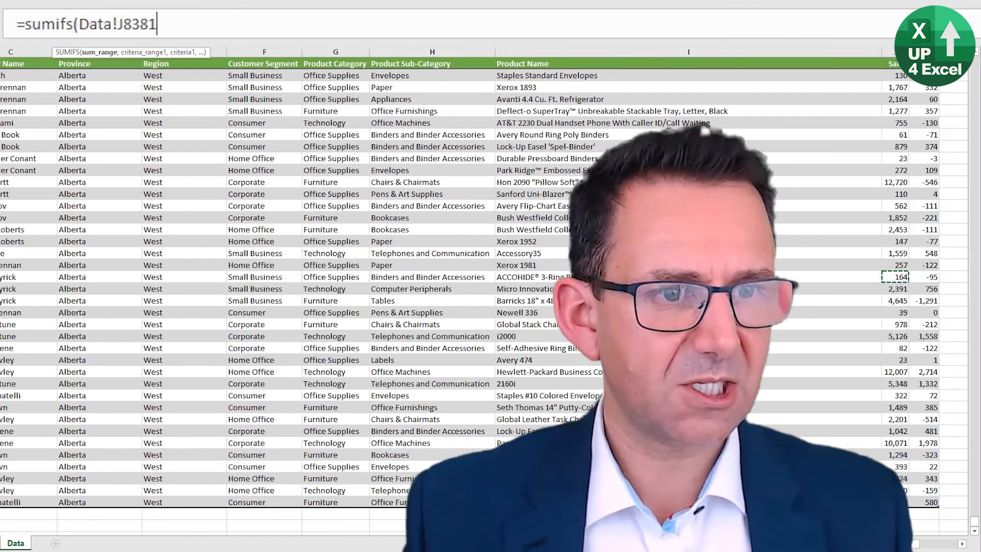
{"action": "key", "text": "ctrl+Up"}
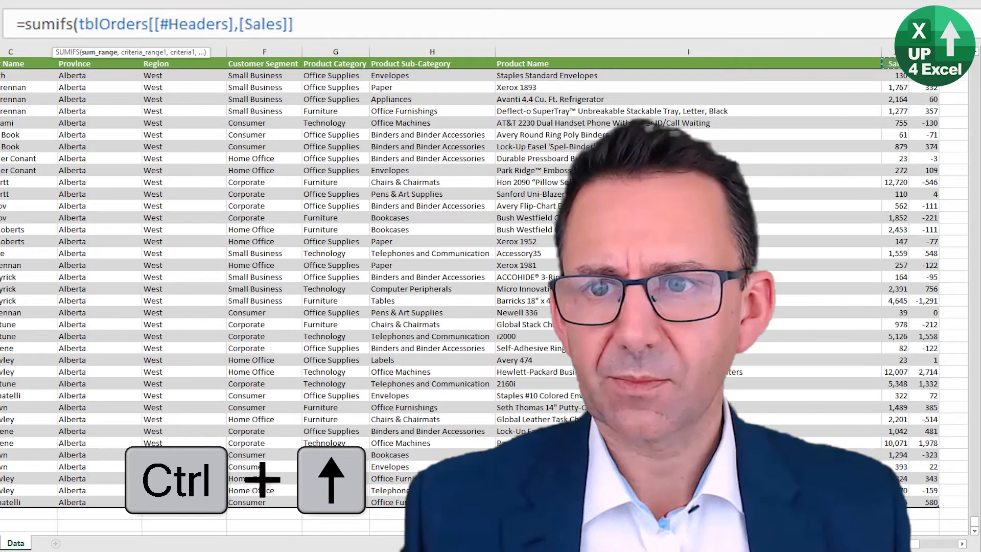
{"action": "key", "text": "ctrl+shift+Down"}
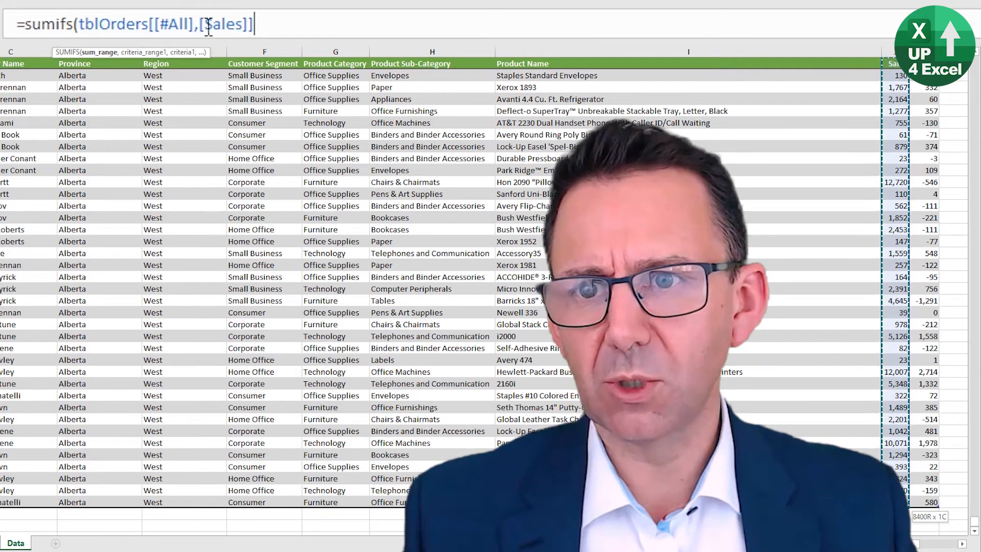
{"action": "type", "text": ","}
Step: Set the SUMIFS formula's first criteria range to the full tblOrders Product Sub-Category column including its header
{"action": "scroll", "coordinate": [195, 118], "scroll_direction": "up", "scroll_amount": 1}
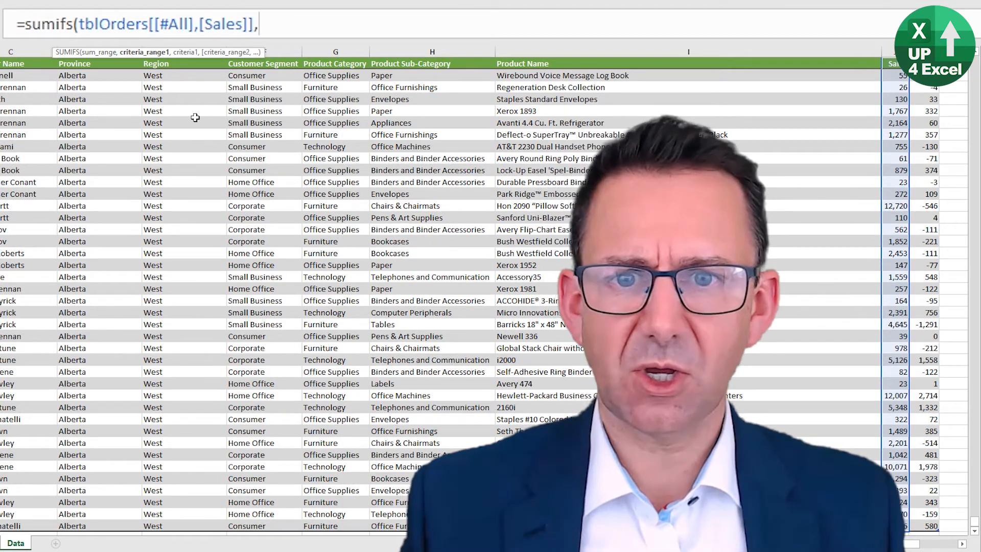
{"action": "key", "text": "Left"}
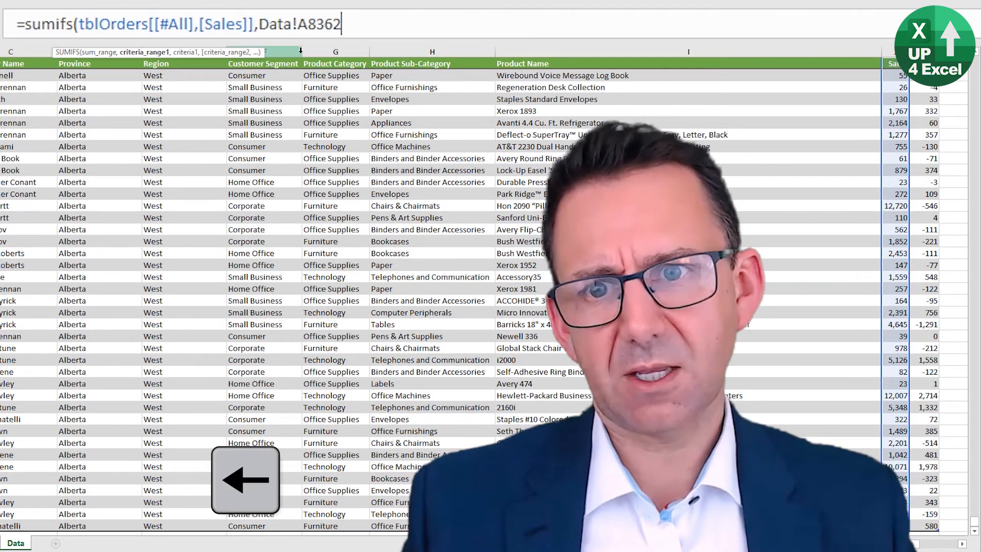
{"action": "left_click", "coordinate": [292, 62]}
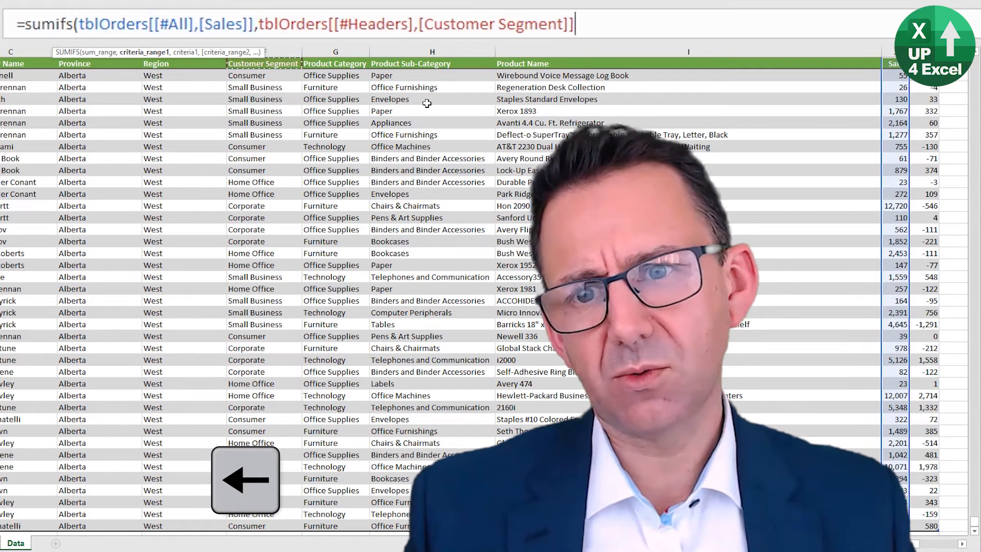
{"action": "key", "text": "Right"}
{"action": "key", "text": "Right"}
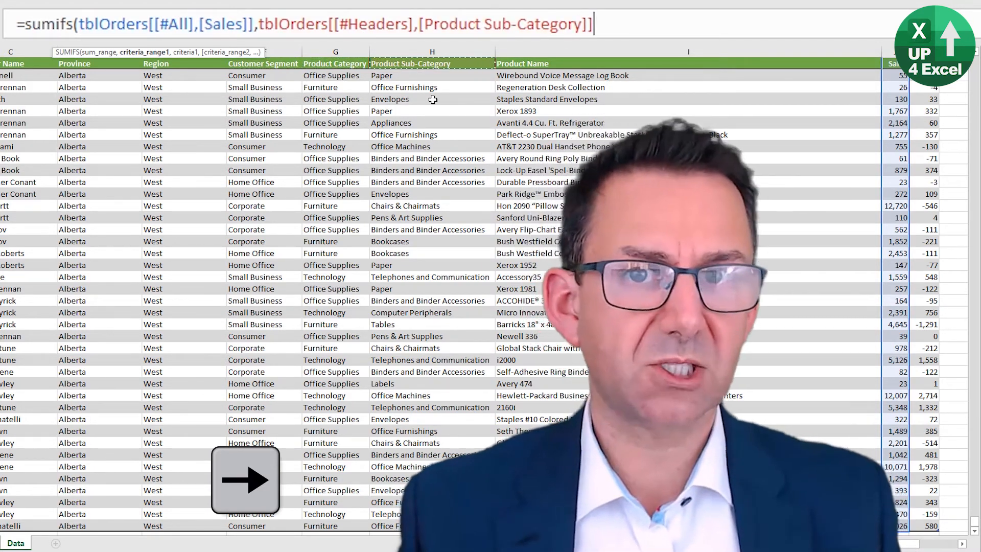
{"action": "key", "text": "ctrl+shift+Down"}
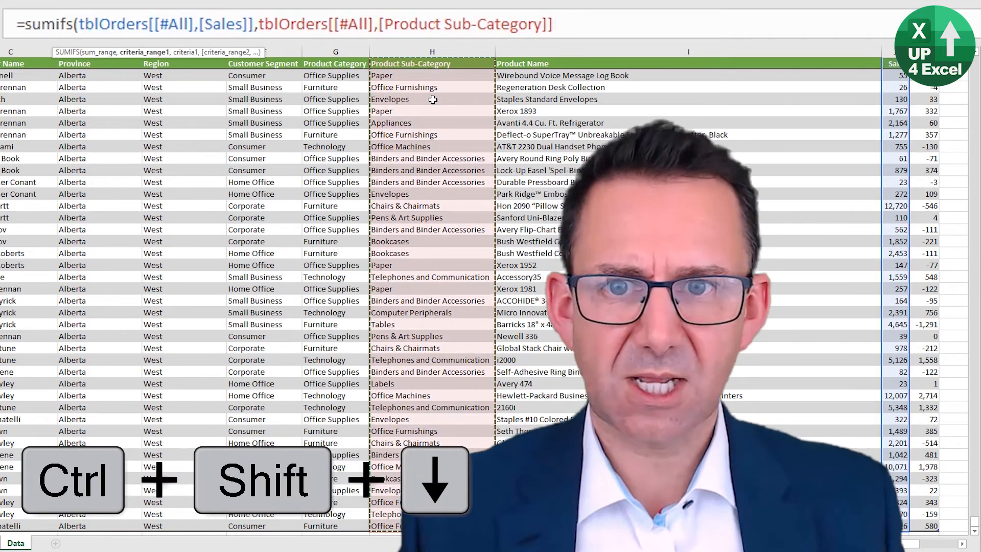
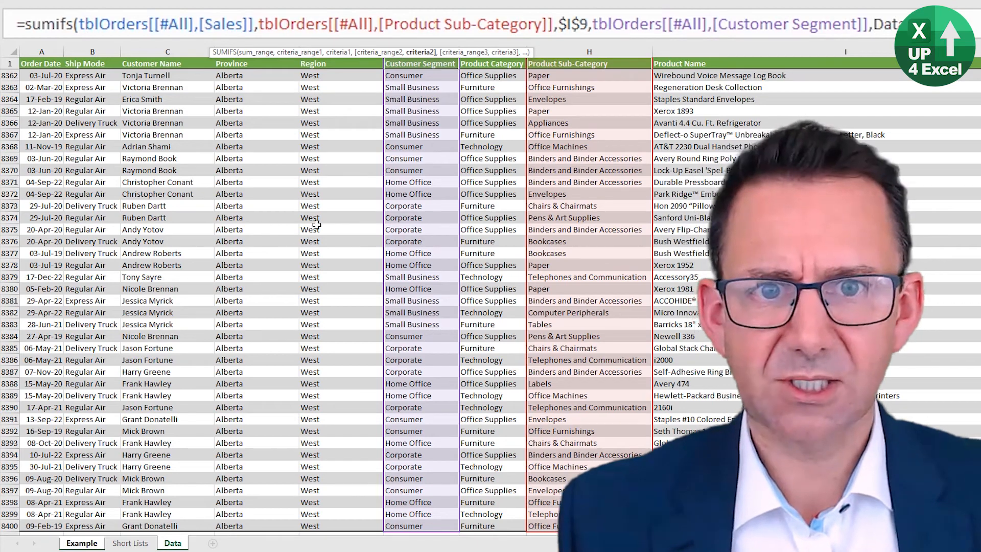
Step: Set the SUMIFS formula's second criterion to H14 on the Example sheet, fixing only the column as $H14
{"action": "left_click", "coordinate": [84, 544]}
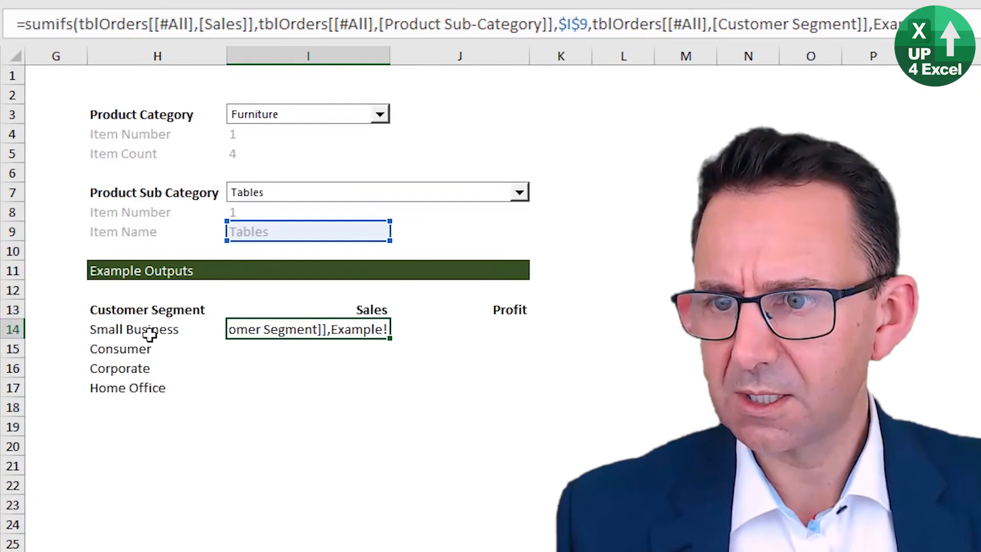
{"action": "left_click", "coordinate": [90, 245]}
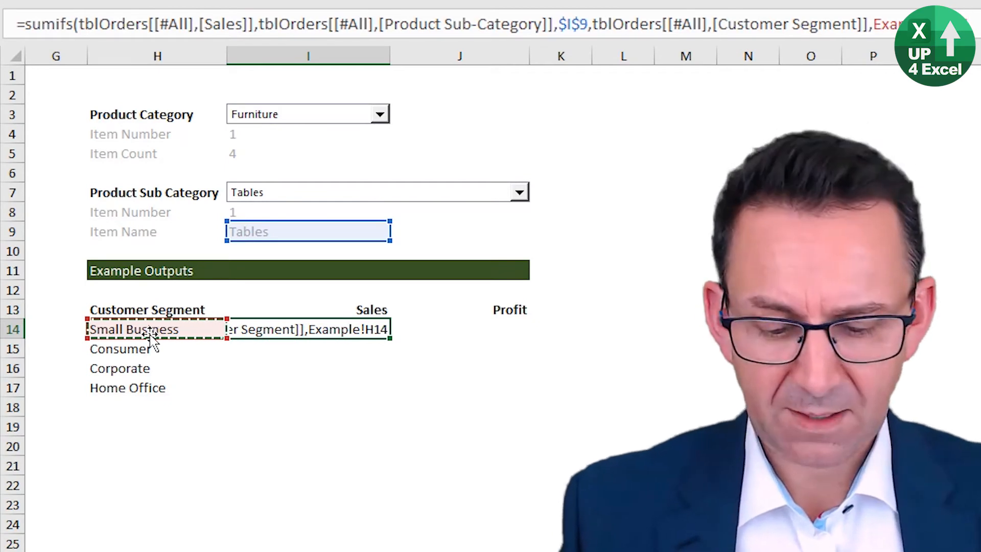
{"action": "key", "text": "F4"}
{"action": "key", "text": "F4"}
{"action": "key", "text": "F4"}
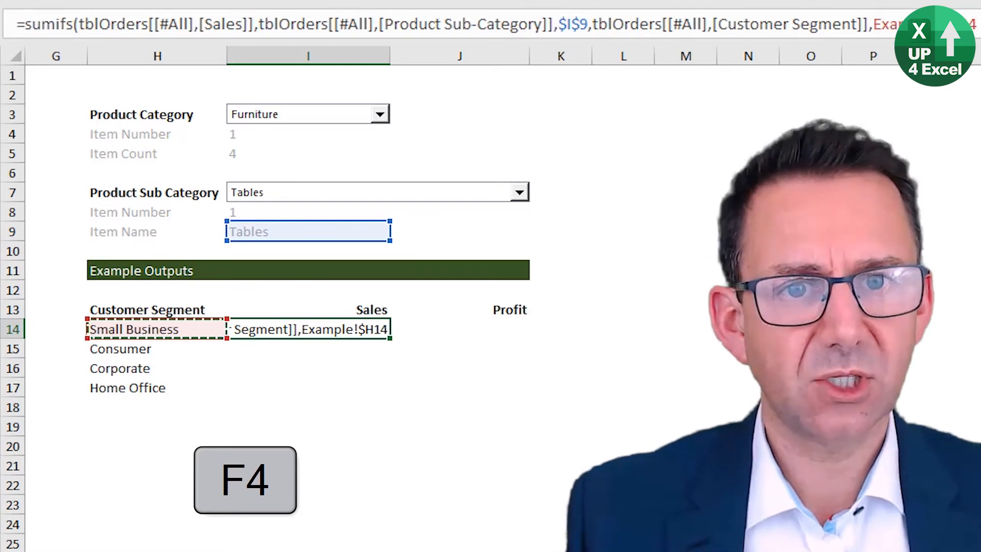
Step: Remove the Example! sheet prefix from the $H14 reference, then close and enter the SUMIFS formula in I14
{"action": "key", "text": "shift+Left"}
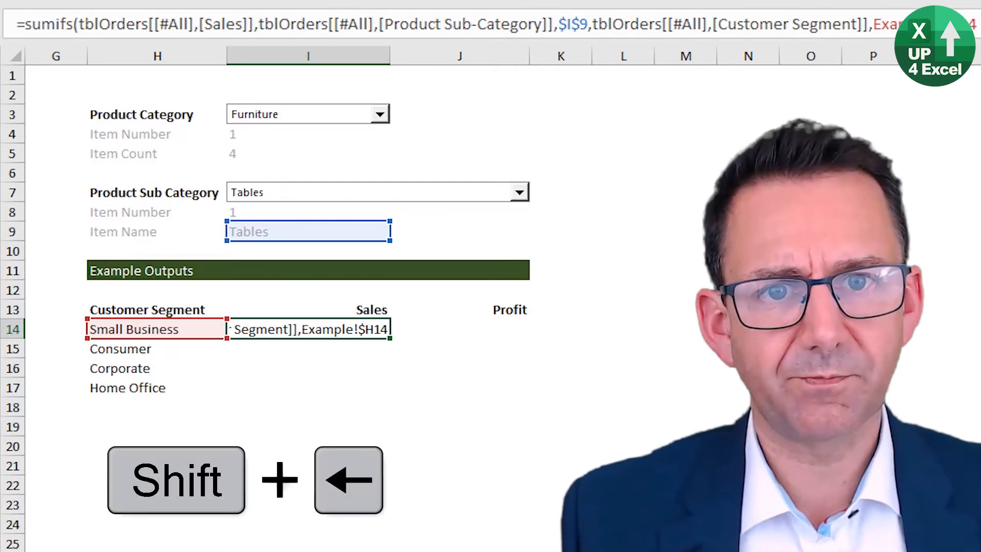
{"action": "key", "text": "Delete"}
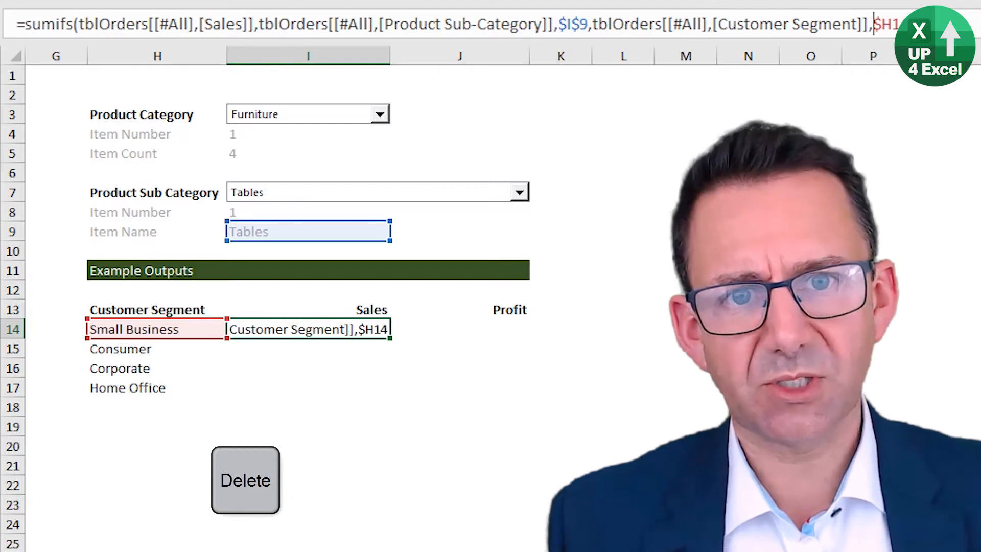
{"action": "key", "text": "ctrl+Right"}
{"action": "type", "text": ")"}
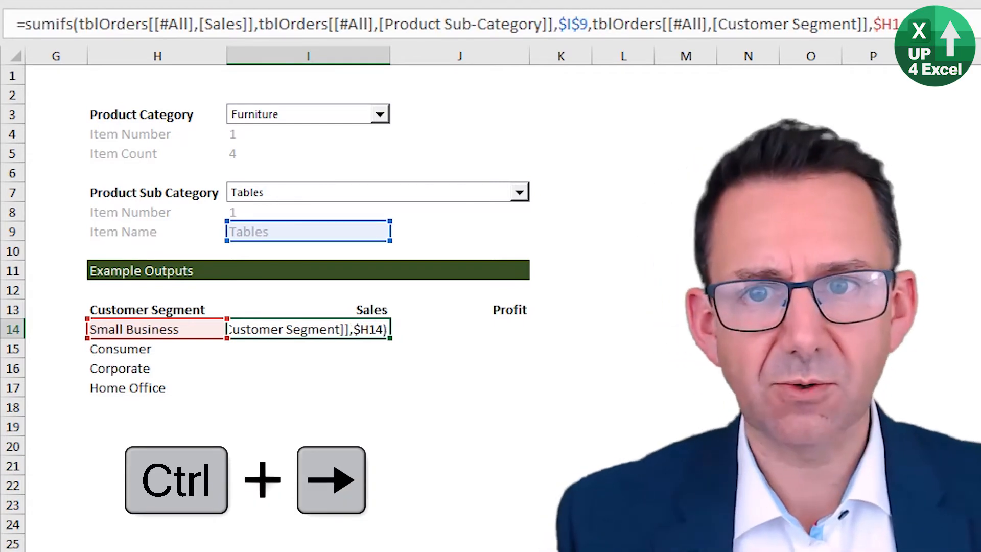
{"action": "key", "text": "Return"}
{"action": "key", "text": "Up"}
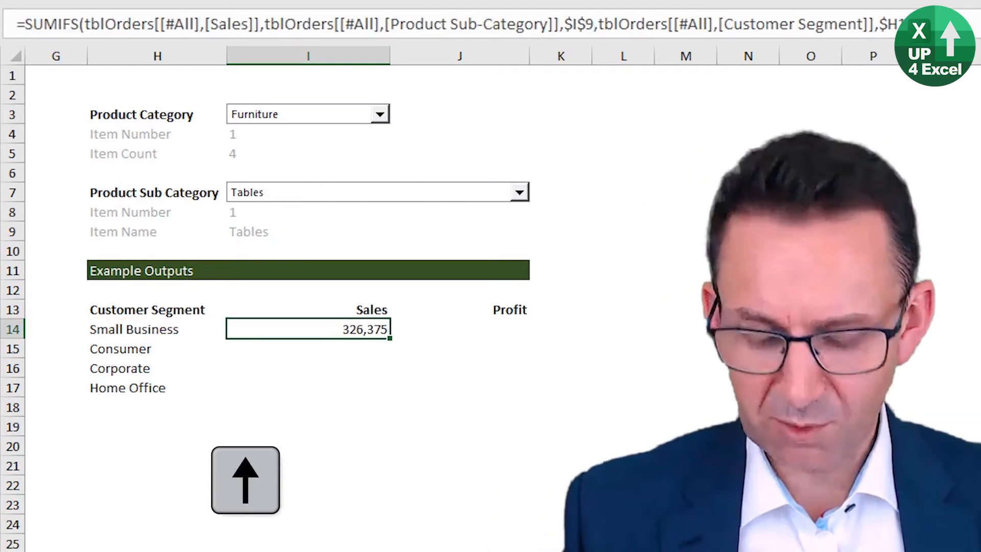
Step: Copy the Sales SUMIFS formula from I14 down to I17 for the remaining customer segments
{"action": "key", "text": "ctrl+c"}
{"action": "key", "text": "shift+Down"}
{"action": "key", "text": "shift+Down"}
{"action": "key", "text": "shift+Down"}
{"action": "key", "text": "Return"}
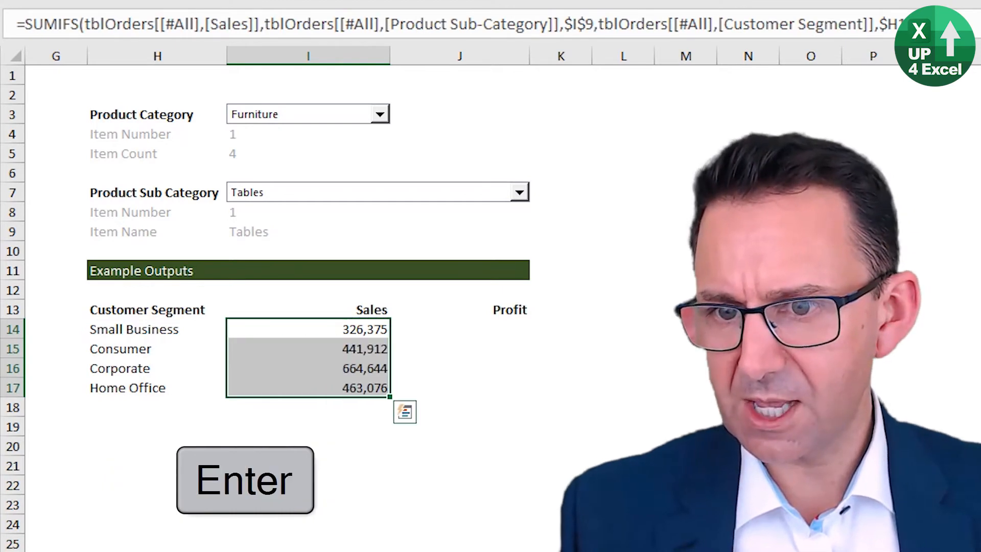
Step: Examine the Sales results in I14:I17 cell by cell and return to I14
{"action": "key", "text": "Up"}
{"action": "key", "text": "Down"}
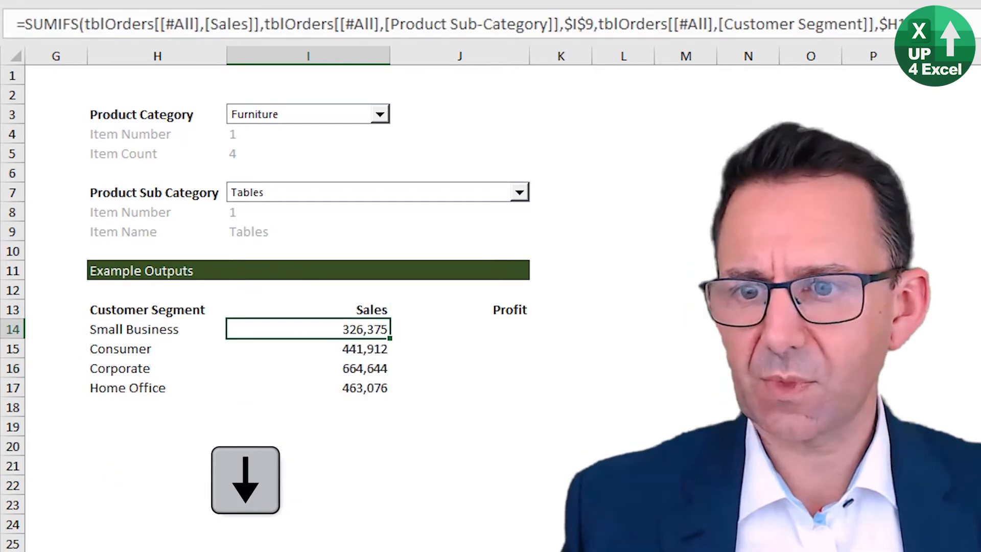
{"action": "key", "text": "Down"}
{"action": "key", "text": "Down"}
{"action": "key", "text": "Down"}
{"action": "key", "text": "Up"}
{"action": "key", "text": "Up"}
{"action": "key", "text": "Up"}
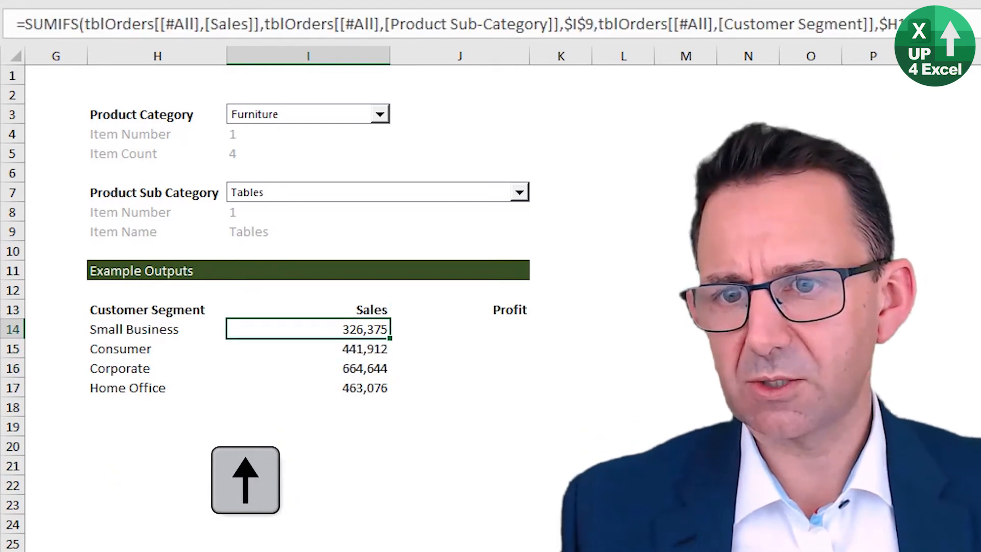
Step: Test the Sales formulas by choosing the Office Supplies category with the Appliances sub-category, then Pens & Art Supplies
{"action": "left_click", "coordinate": [379, 114]}
{"action": "left_click", "coordinate": [338, 143]}
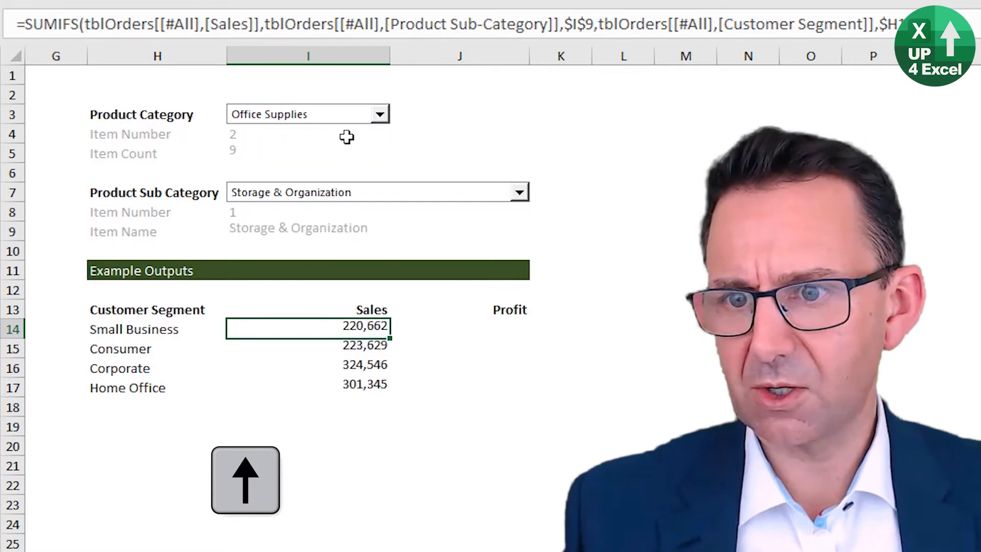
{"action": "left_click", "coordinate": [399, 197]}
{"action": "left_click", "coordinate": [369, 238]}
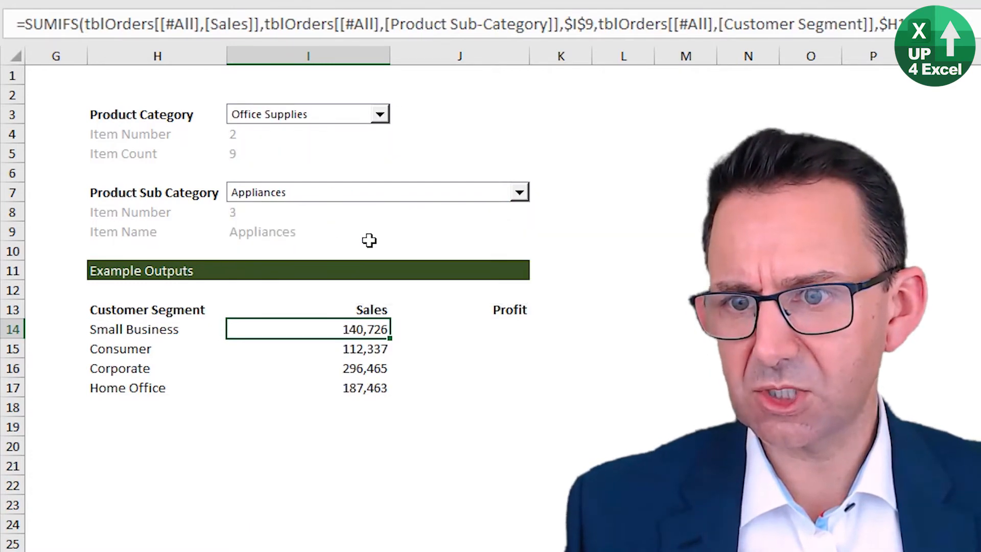
{"action": "left_click", "coordinate": [486, 189]}
{"action": "left_click", "coordinate": [423, 259]}
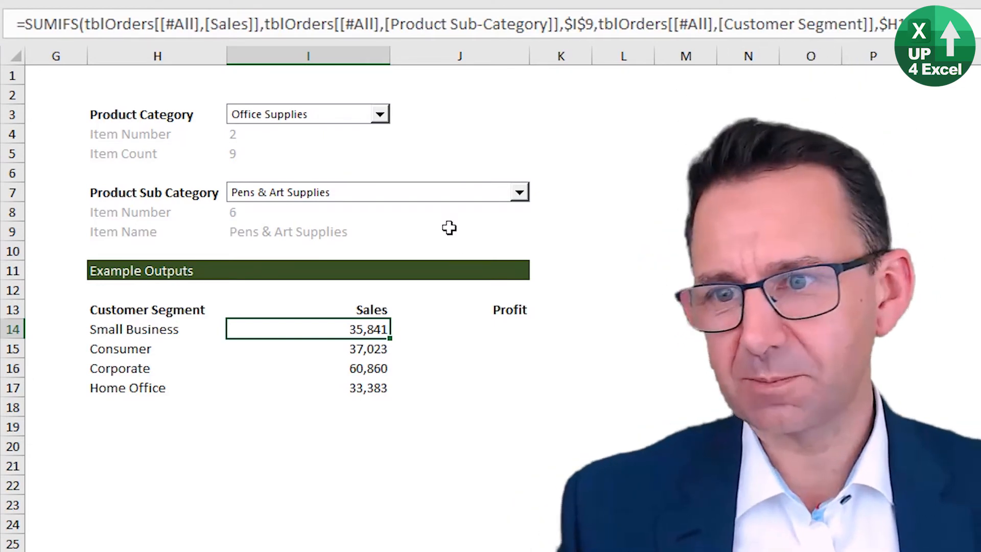
Step: Copy the Sales SUMIFS formula from I14 into the Profit cell J14
{"action": "key", "text": "ctrl+c"}
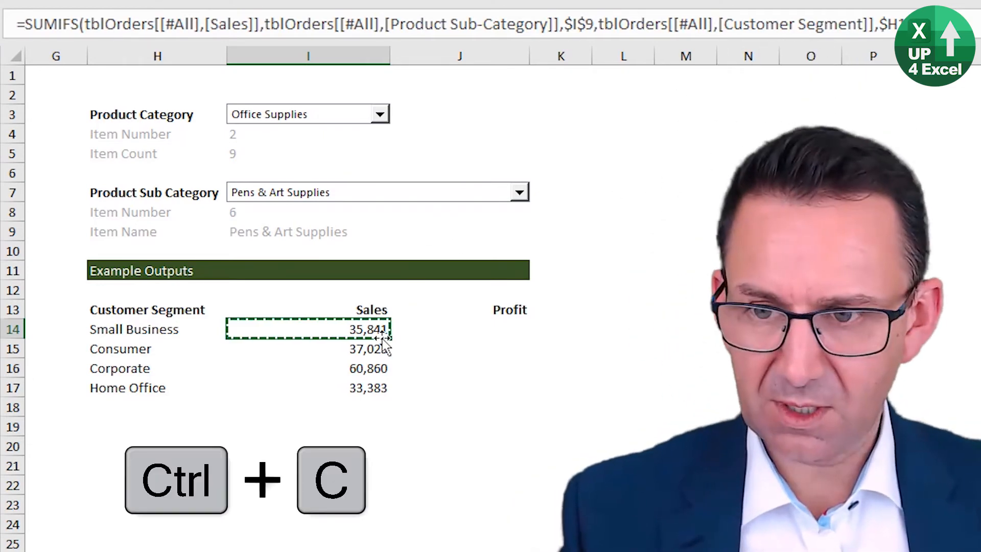
{"action": "key", "text": "Right"}
{"action": "key", "text": "ctrl+v"}
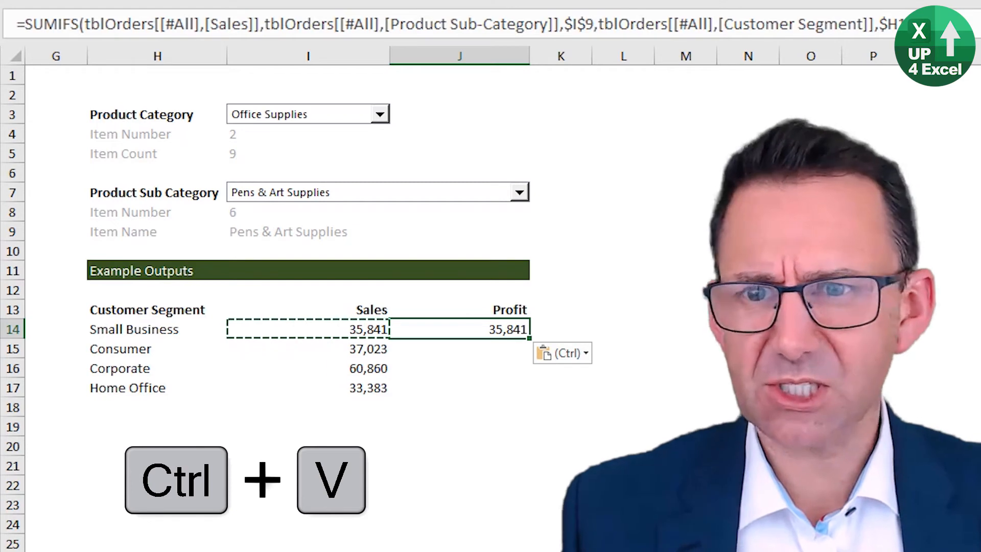
Step: Change the sum range column in the J14 formula from Sales to Profit and enter the formula
{"action": "left_click", "coordinate": [250, 35]}
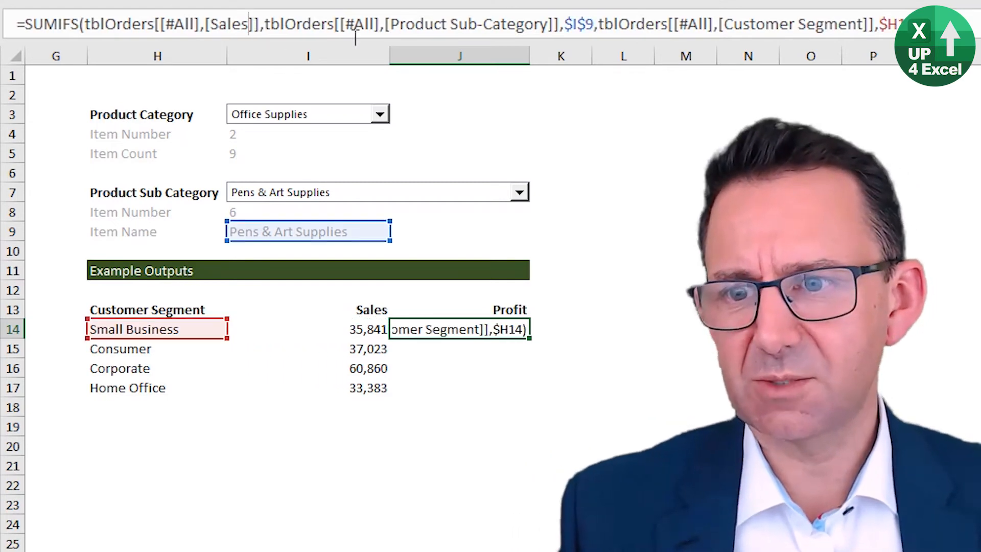
{"action": "key", "text": "ctrl+shift+Left"}
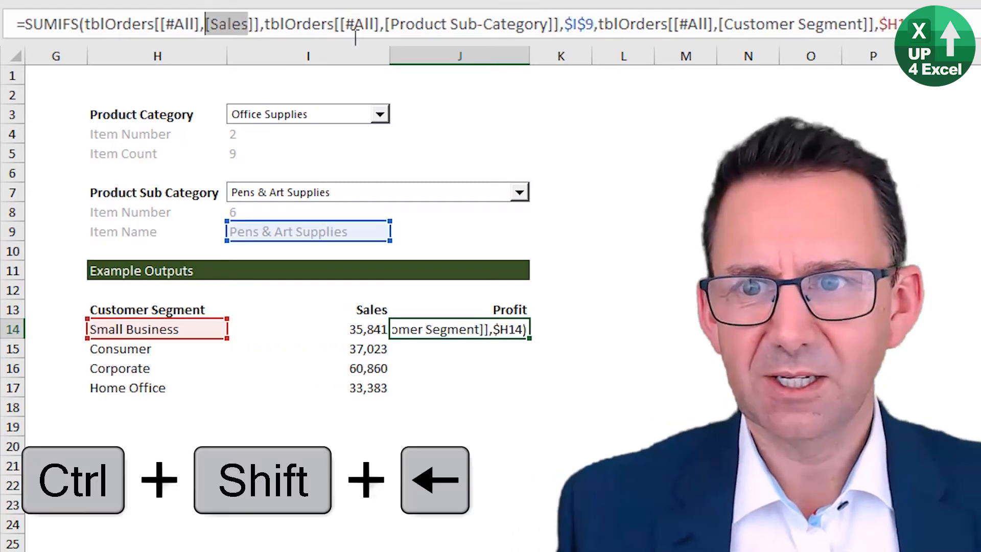
{"action": "key", "text": "shift+Right"}
{"action": "type", "text": "Pr"}
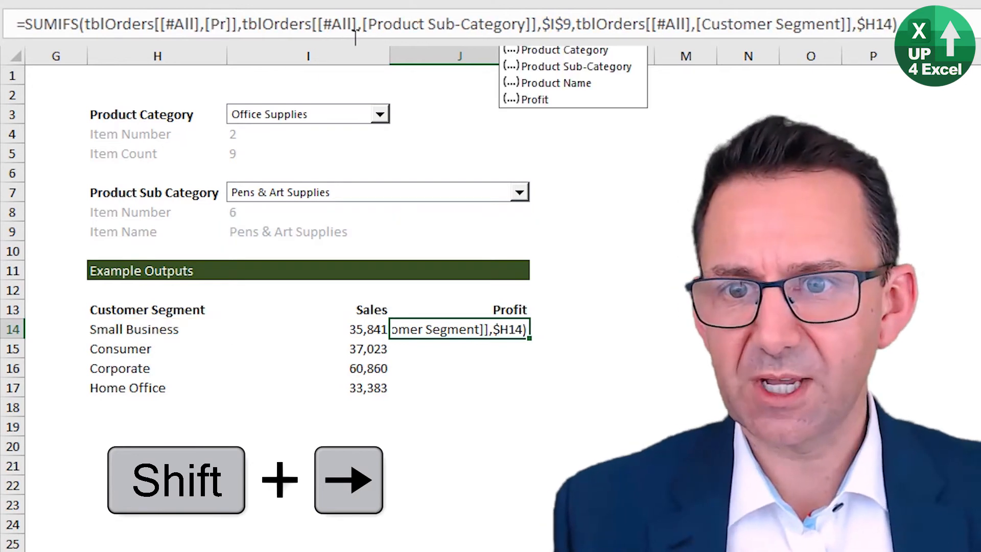
{"action": "left_click", "coordinate": [542, 98]}
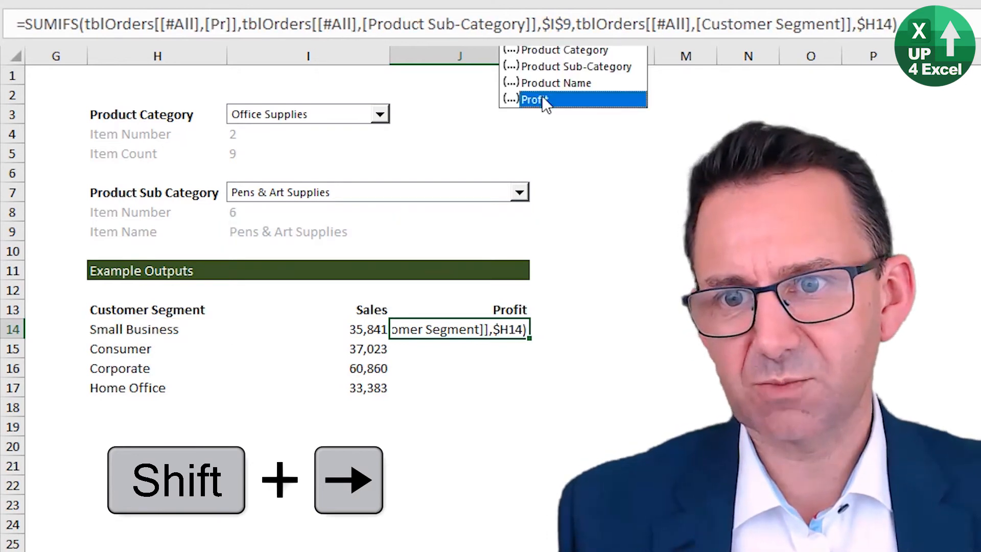
{"action": "key", "text": "Tab"}
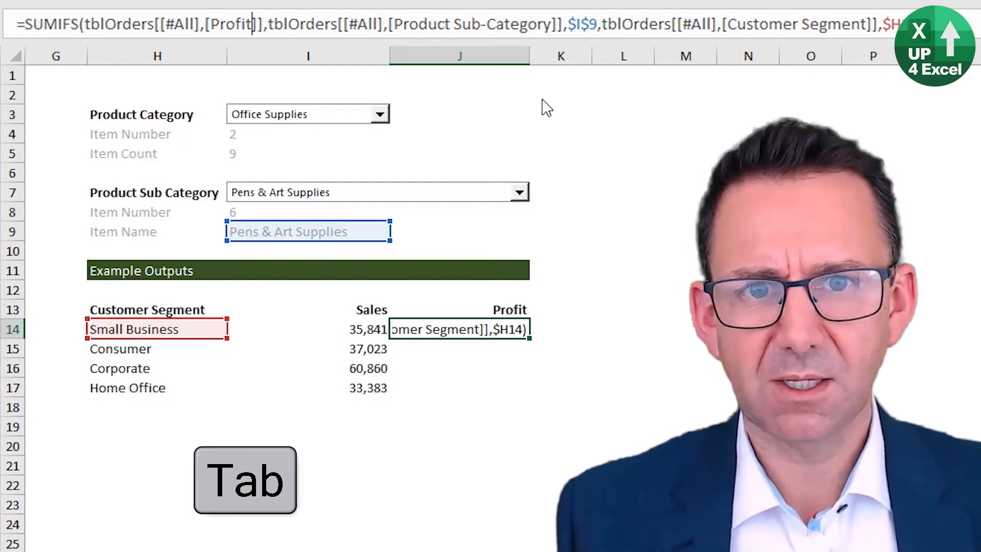
{"action": "key", "text": "Return"}
{"action": "key", "text": "Up"}
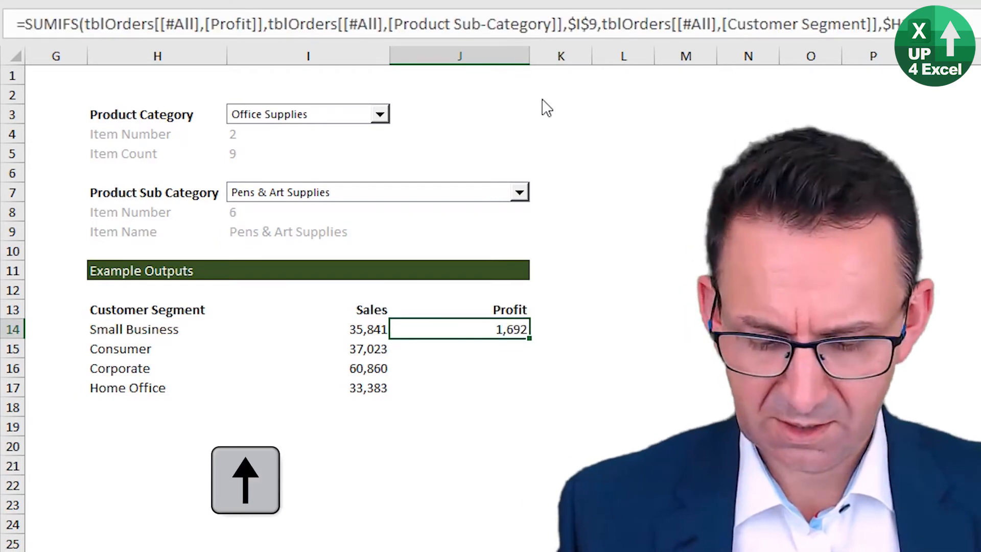
Step: Fill the Profit formula from J14 down to J17
{"action": "key", "text": "ctrl+c"}
{"action": "key", "text": "shift+Down"}
{"action": "key", "text": "shift+Down"}
{"action": "key", "text": "shift+Down"}
{"action": "key", "text": "shift+Down"}
{"action": "key", "text": "shift+Up"}
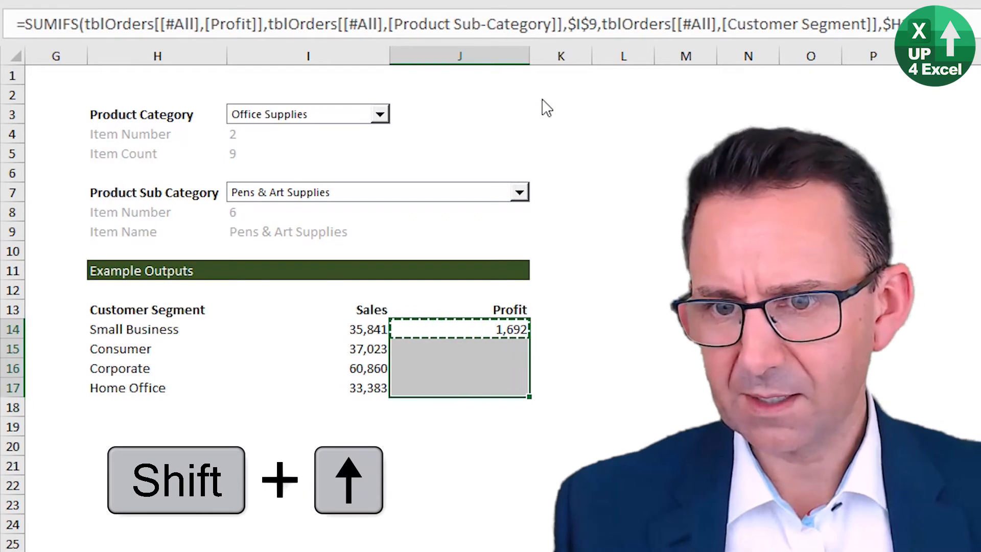
{"action": "key", "text": "ctrl+d"}
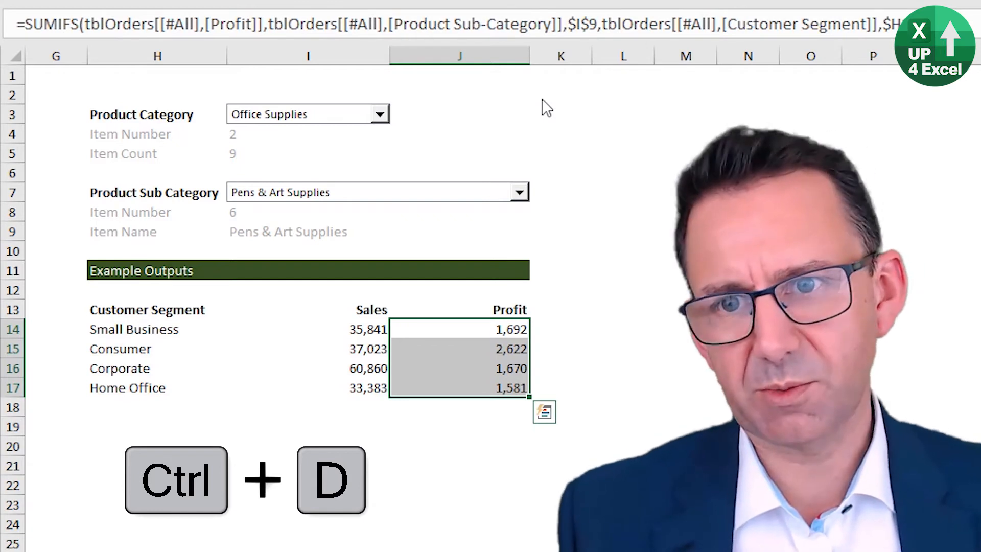
{"action": "key", "text": "Right"}
{"action": "key", "text": "Left"}
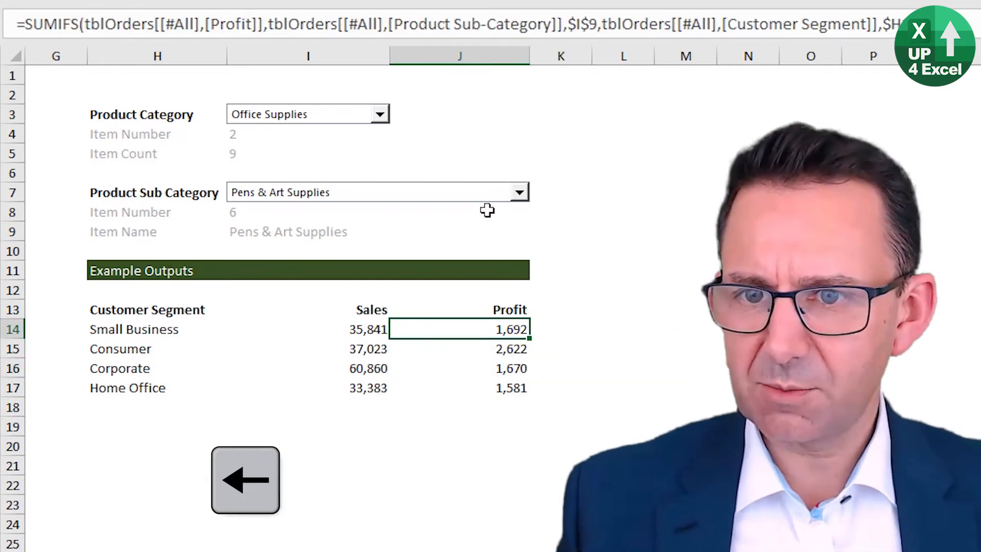
Step: Test the Sales and Profit formulas with the Appliances sub-category and switch back to Pens & Art Supplies
{"action": "left_click", "coordinate": [494, 193]}
{"action": "left_click", "coordinate": [470, 221]}
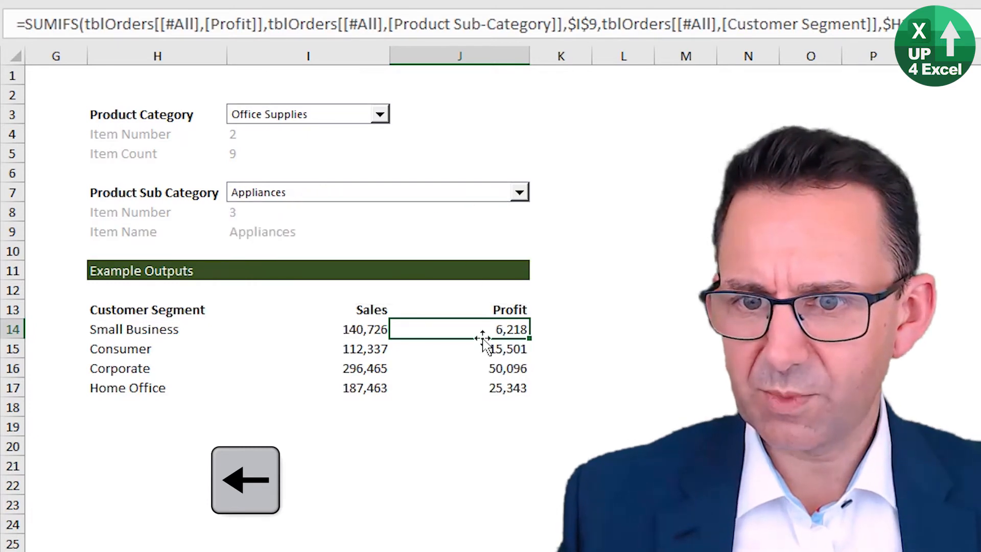
{"action": "left_click", "coordinate": [493, 195]}
{"action": "left_click", "coordinate": [416, 259]}
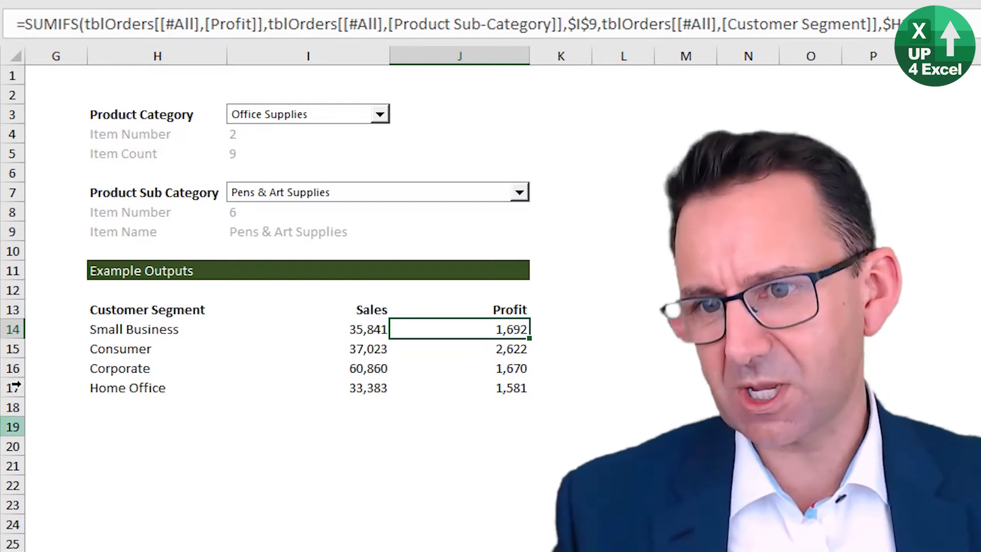
Step: Insert a default line chart from the customer segment table H13:J17, including its headings
{"action": "left_click", "coordinate": [128, 309]}
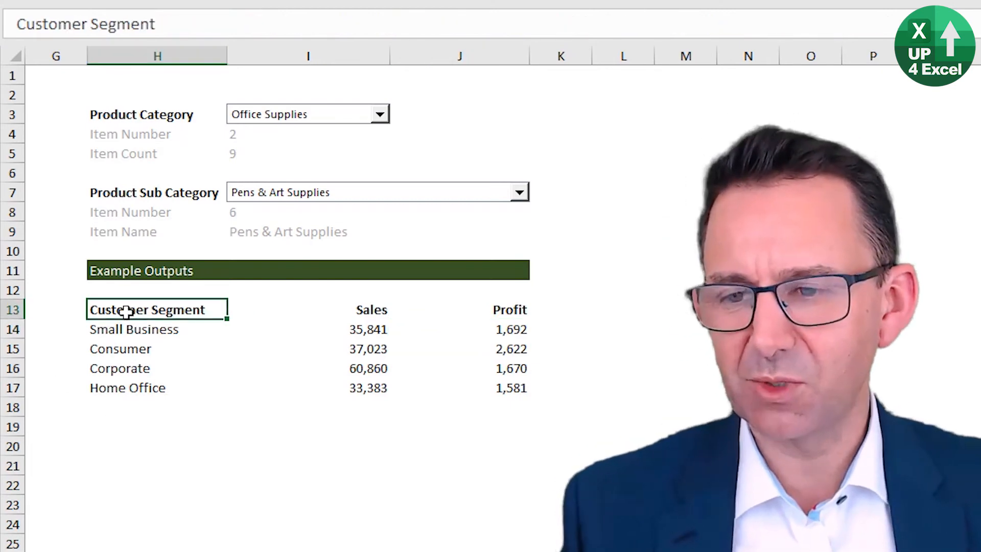
{"action": "left_click_drag", "start_coordinate": [127, 310], "coordinate": [307, 349]}
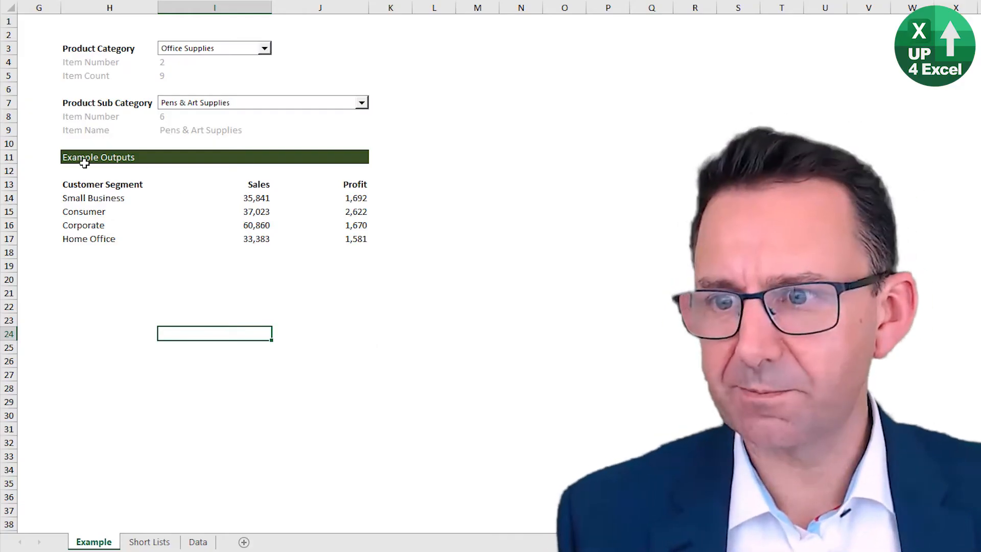
{"action": "left_click", "coordinate": [75, 187]}
{"action": "left_click_drag", "start_coordinate": [186, 187], "coordinate": [335, 240]}
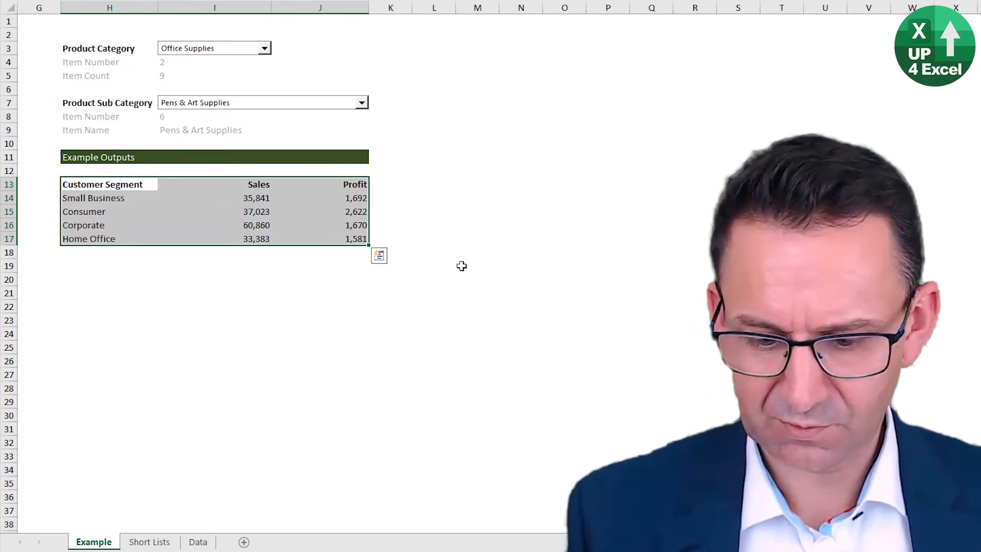
{"action": "key", "text": "alt+F1"}
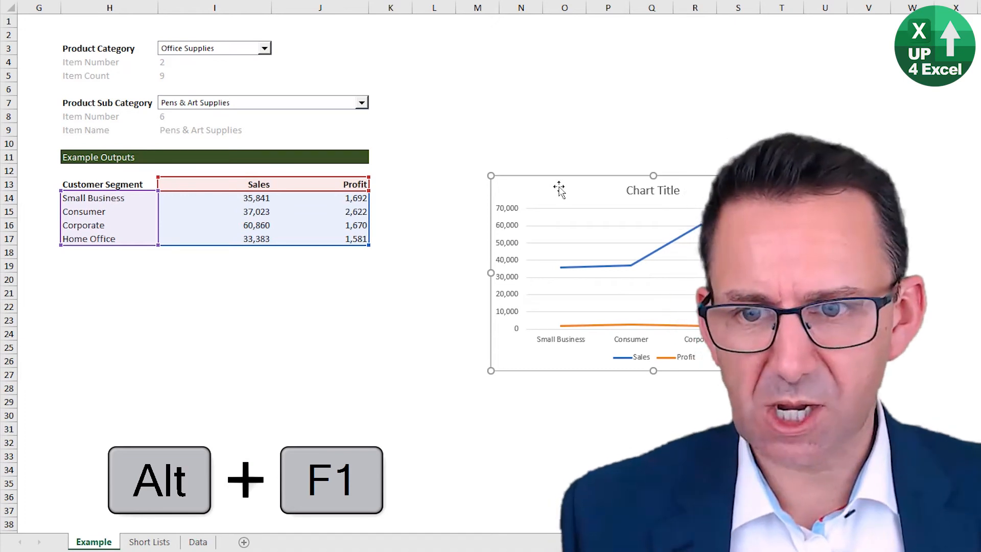
Step: Place the chart directly below the customer segment table and resize it to span columns H to J and rows 19 to 30
{"action": "left_click_drag", "start_coordinate": [561, 185], "coordinate": [132, 267]}
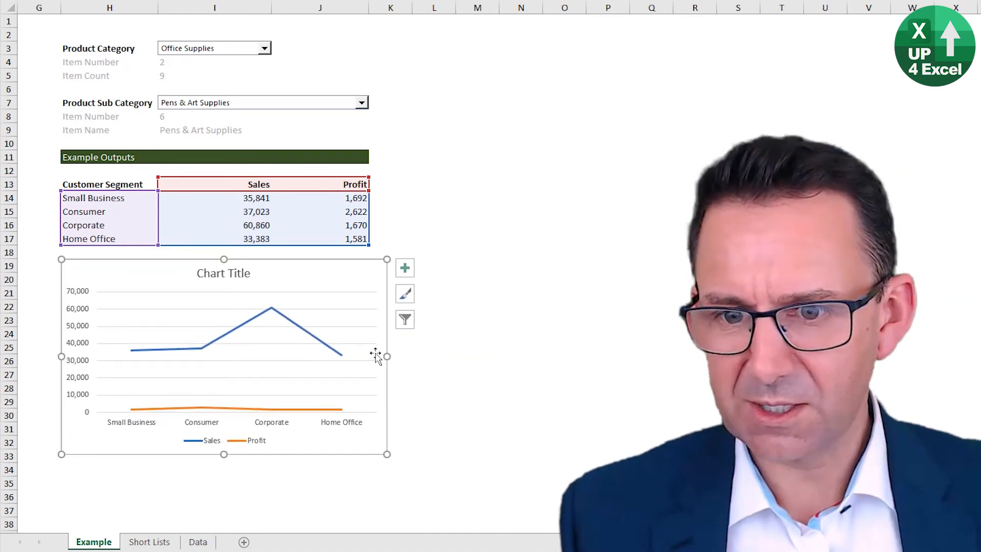
{"action": "left_click_drag", "start_coordinate": [387, 356], "coordinate": [368, 356]}
{"action": "left_click_drag", "start_coordinate": [213, 451], "coordinate": [219, 422]}
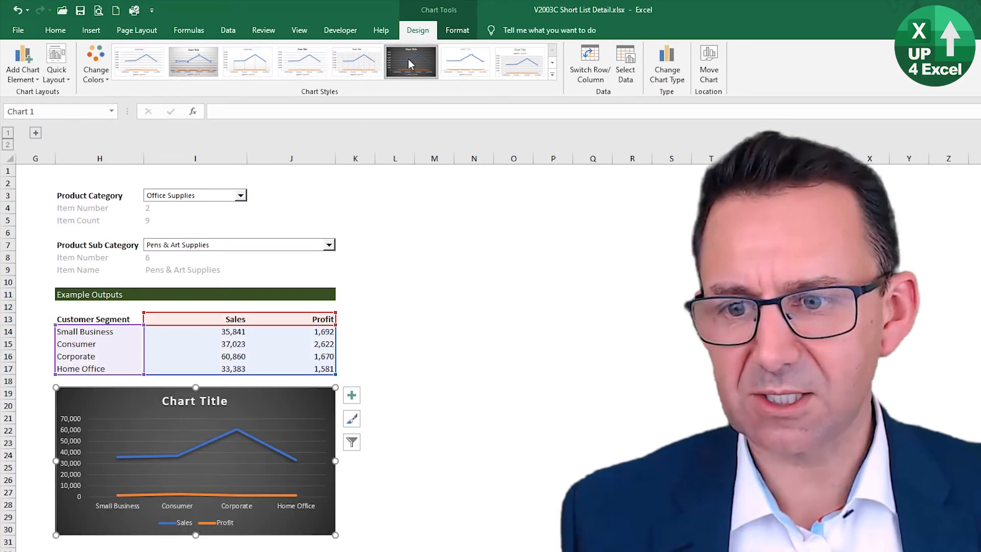
Step: Apply the dark grey background style with glow-free lines to the chart and the colorful palette starting with green and blue
{"action": "left_click", "coordinate": [409, 60]}
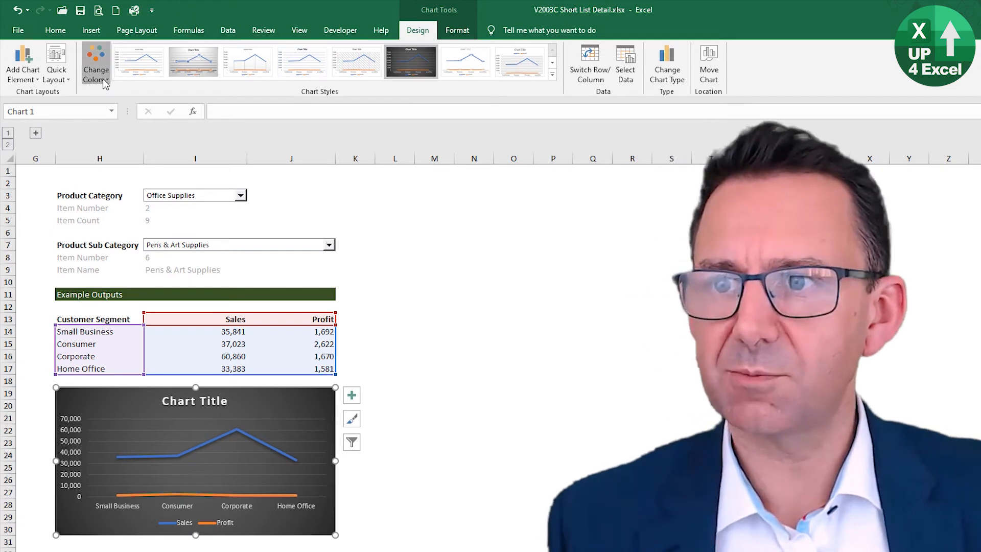
{"action": "left_click", "coordinate": [105, 82]}
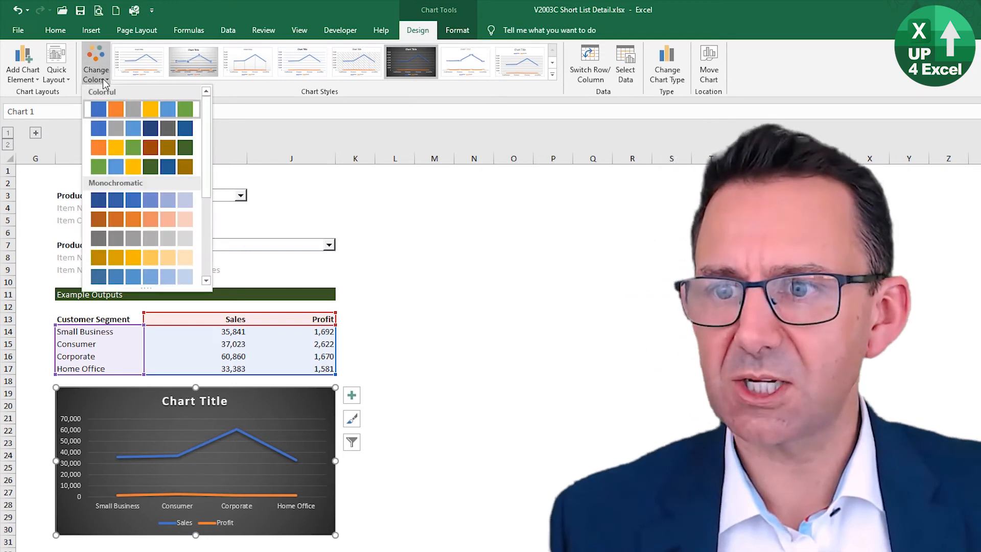
{"action": "left_click", "coordinate": [131, 170]}
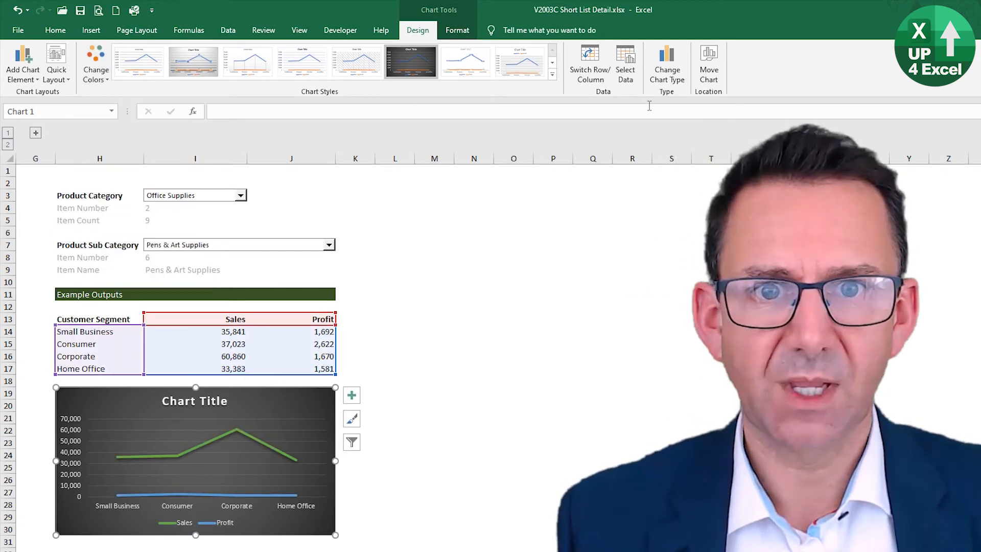
Step: Change the customer segment line chart to a clustered column chart
{"action": "left_click", "coordinate": [666, 66]}
{"action": "mouse_move", "coordinate": [505, 273]}
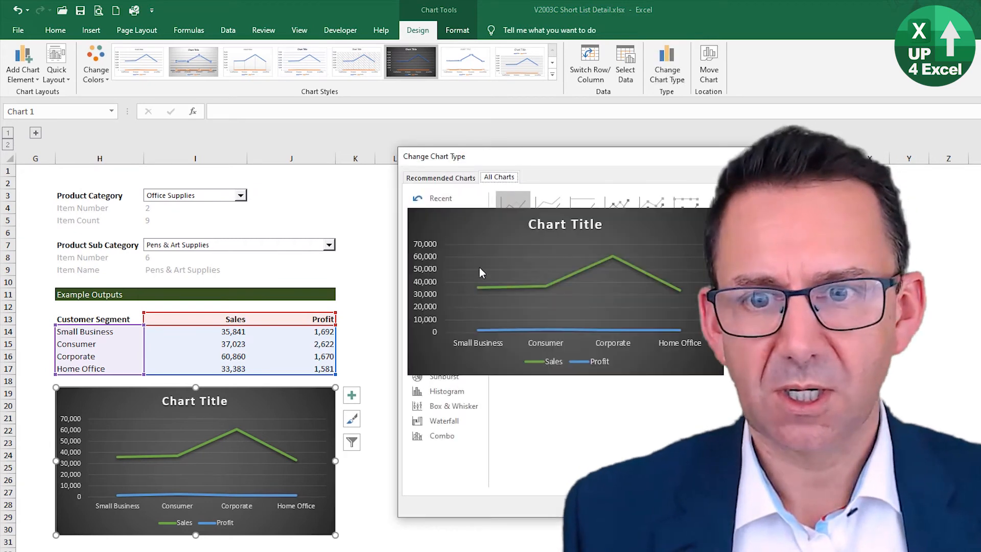
{"action": "left_click", "coordinate": [438, 228]}
{"action": "mouse_move", "coordinate": [546, 319]}
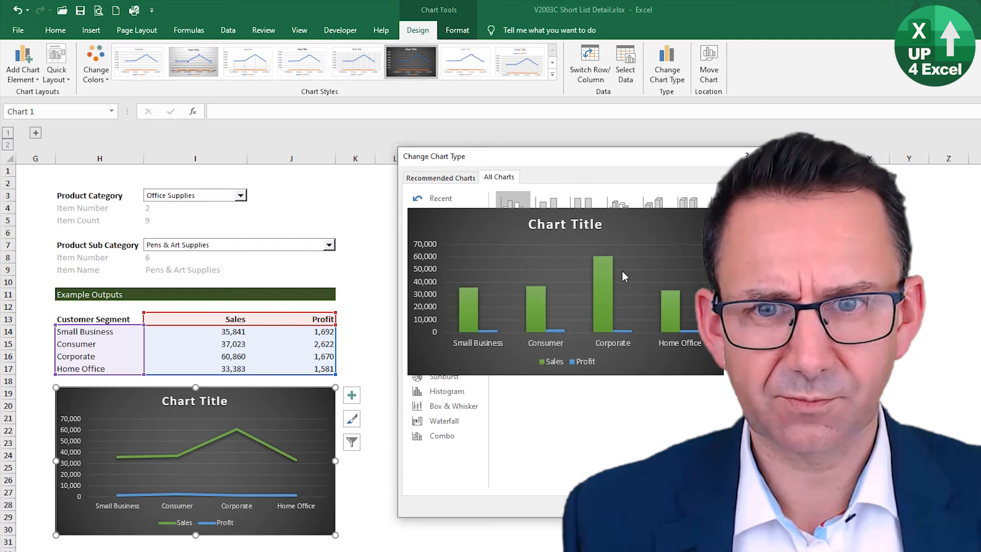
{"action": "left_click", "coordinate": [701, 505]}
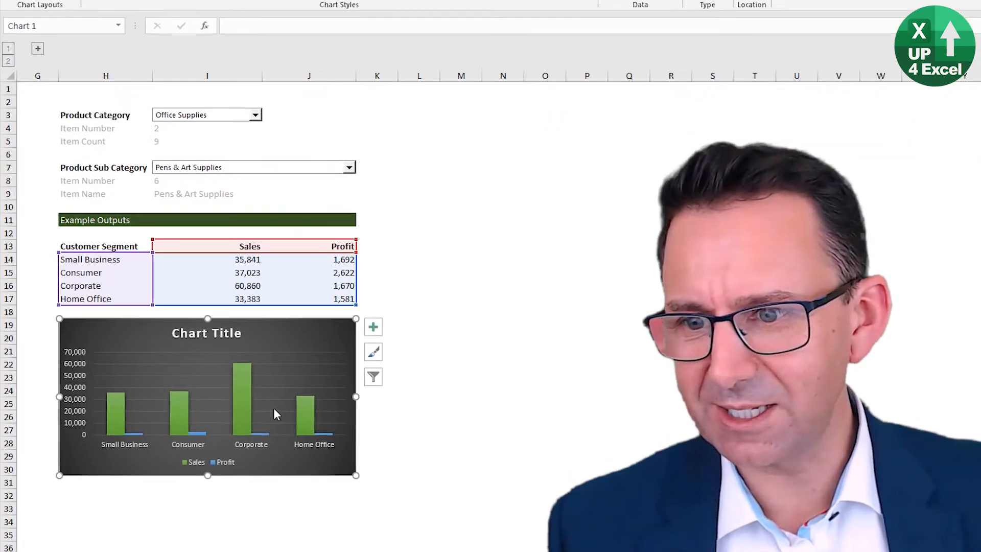
Step: Add data labels to the Sales and Profit columns and delete the chart's vertical value axis
{"action": "right_click", "coordinate": [241, 401]}
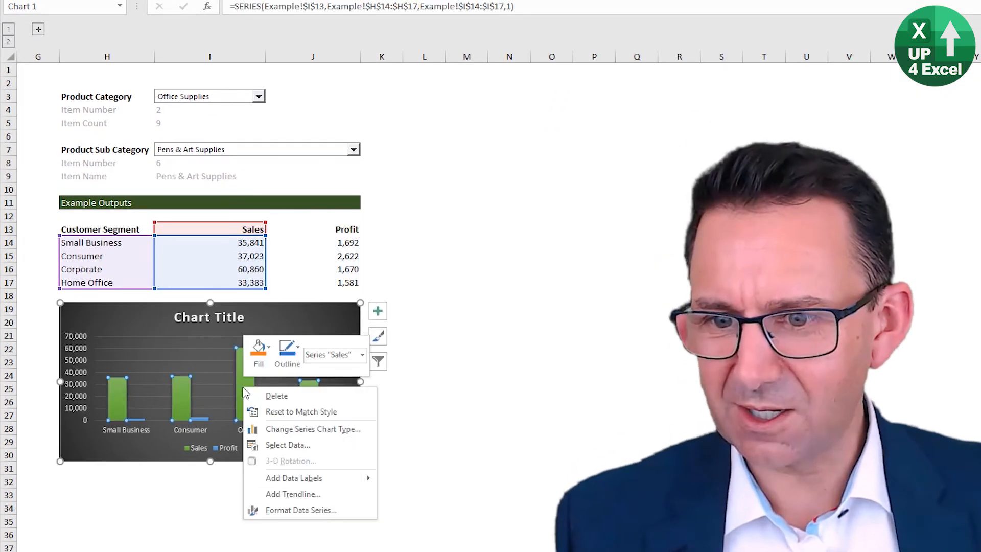
{"action": "left_click", "coordinate": [290, 476]}
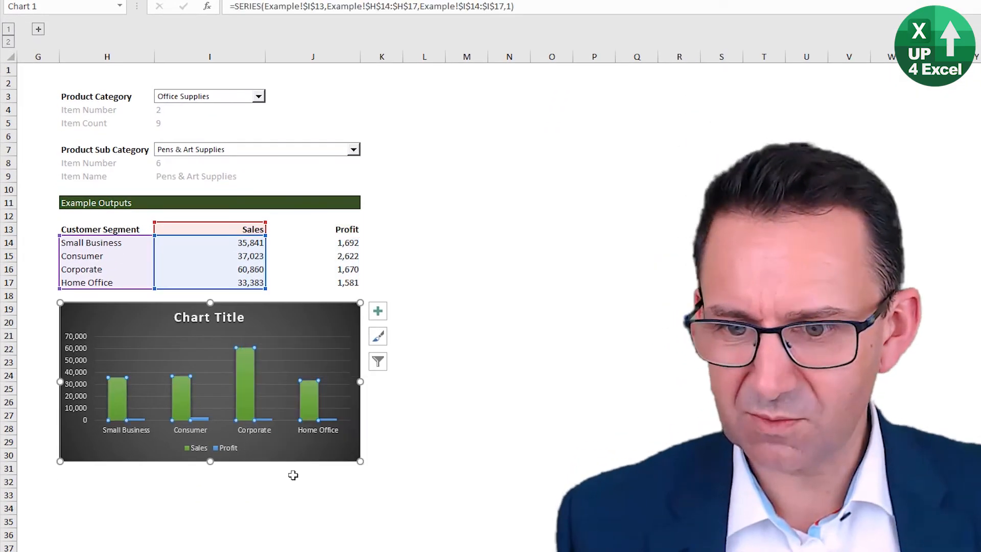
{"action": "right_click", "coordinate": [247, 378]}
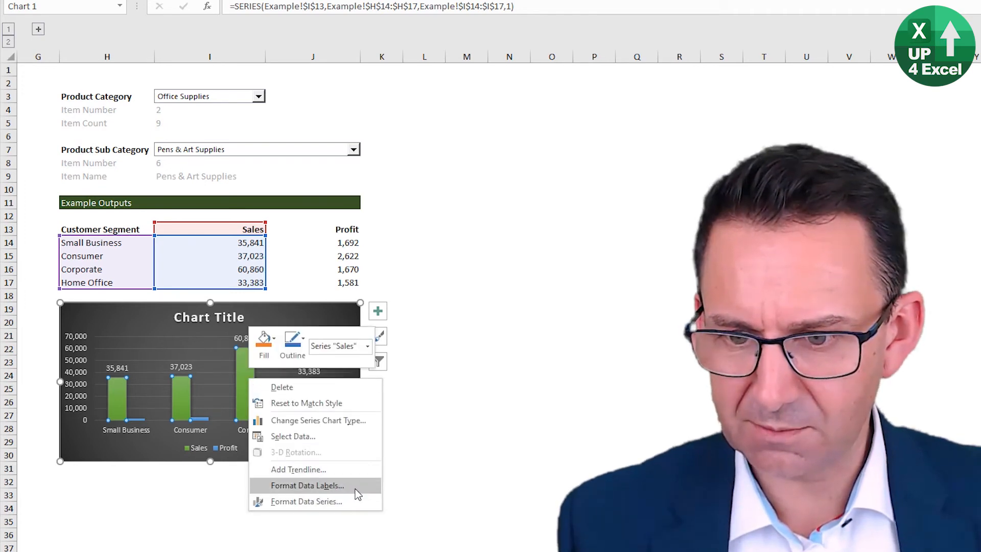
{"action": "left_click", "coordinate": [202, 423]}
{"action": "left_click", "coordinate": [203, 419]}
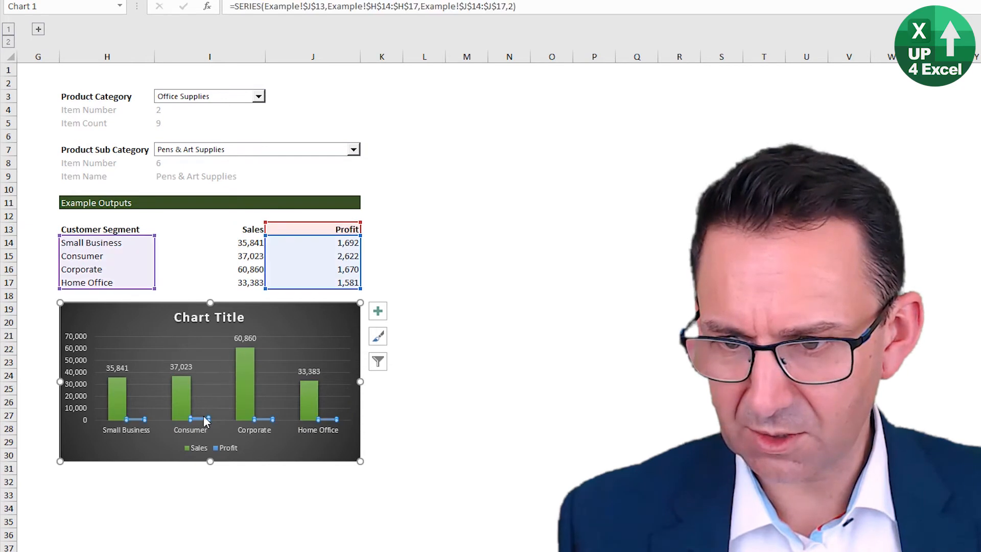
{"action": "right_click", "coordinate": [203, 417]}
{"action": "left_click", "coordinate": [304, 508]}
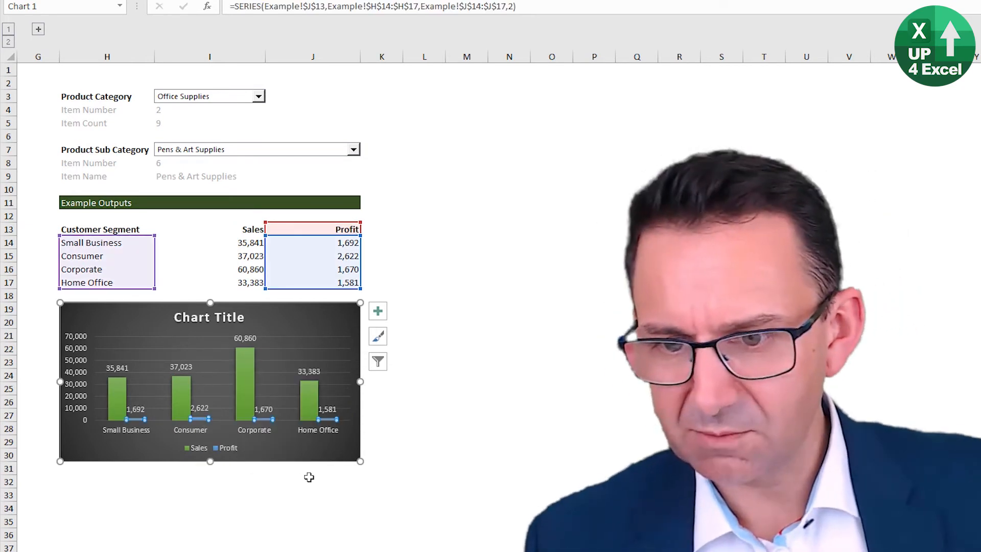
{"action": "left_click", "coordinate": [80, 392]}
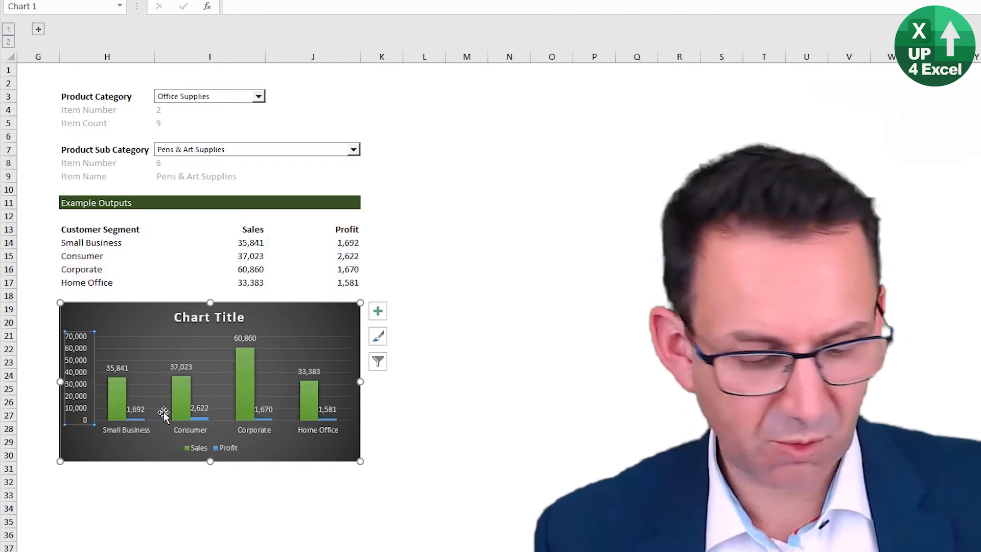
{"action": "key", "text": "Delete"}
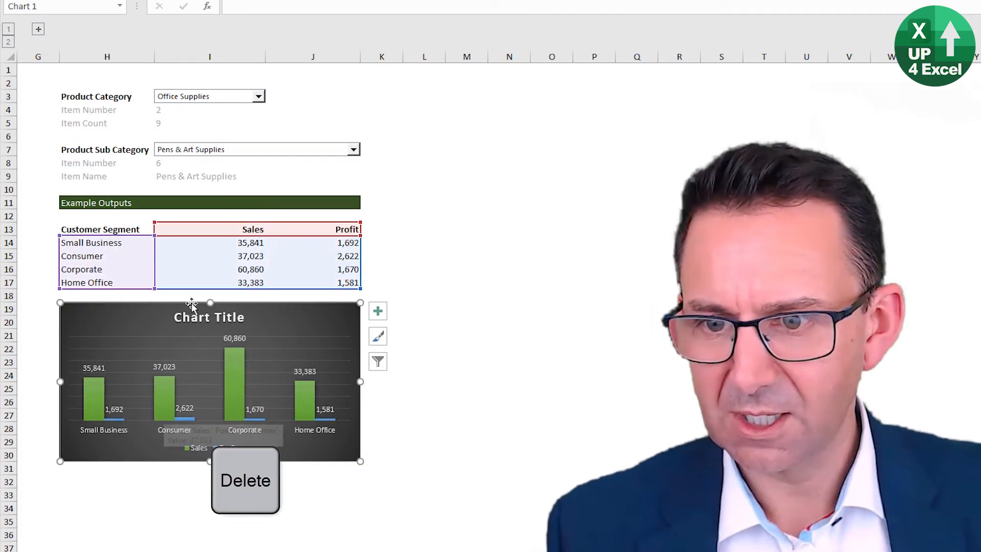
Step: Link the chart title to the item name in cell I9 and place it in the chart's upper-left corner
{"action": "left_click", "coordinate": [193, 321]}
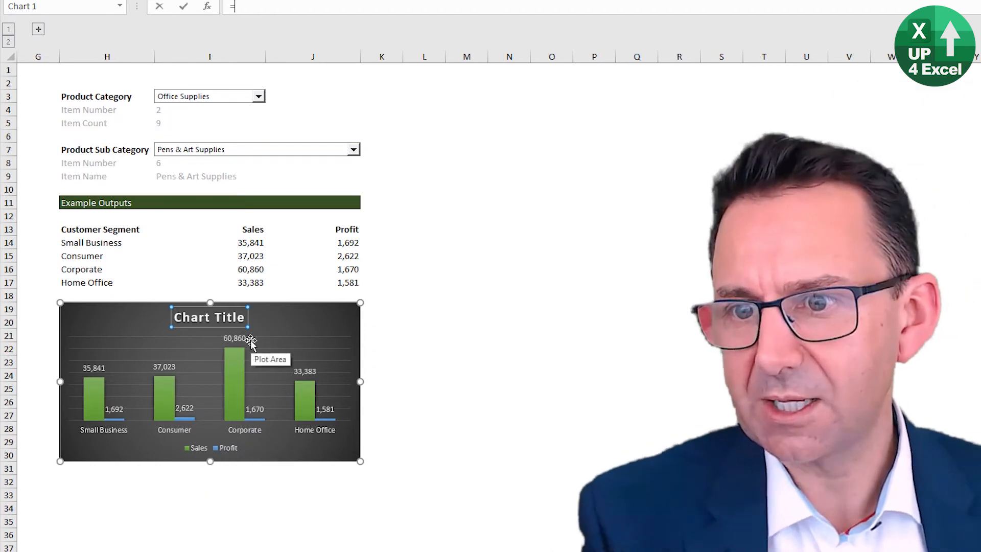
{"action": "type", "text": "="}
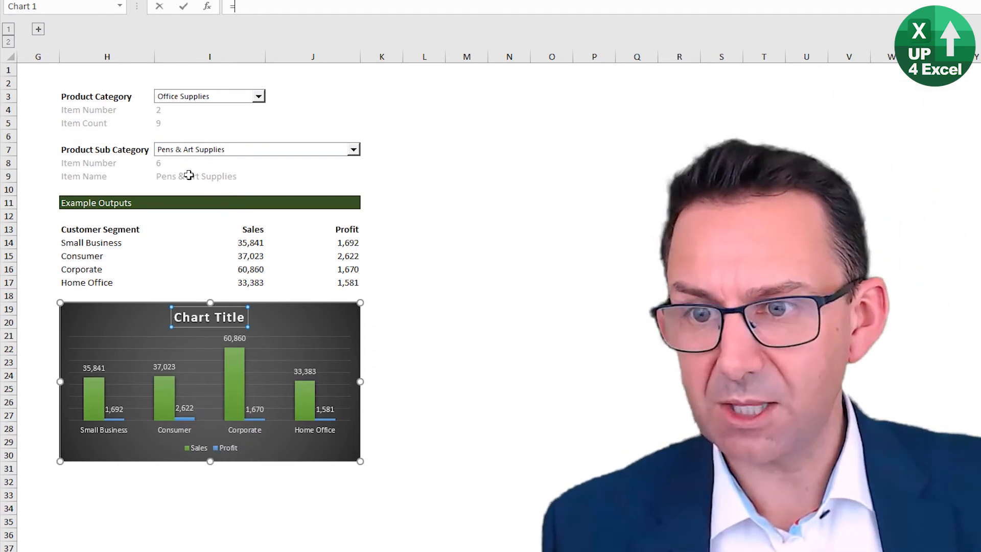
{"action": "left_click", "coordinate": [189, 175]}
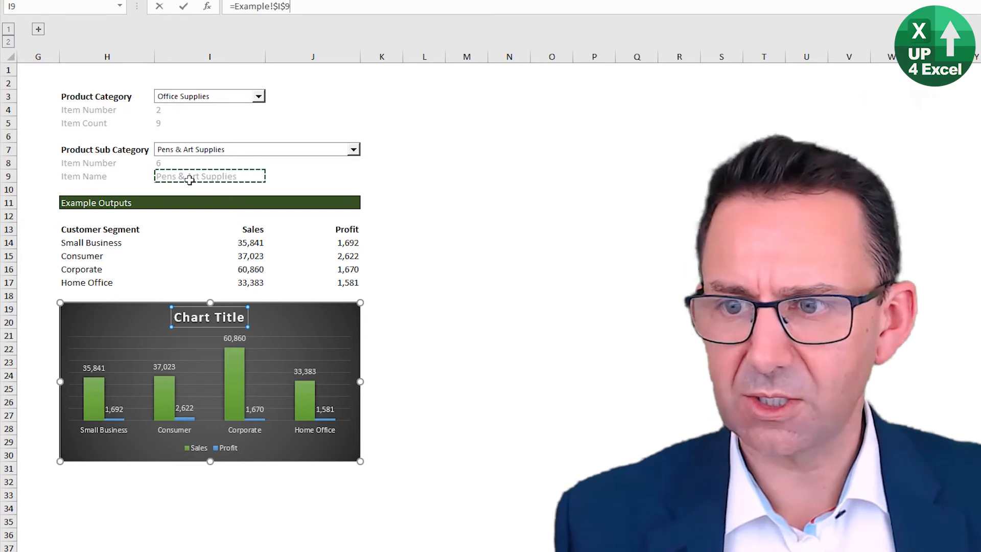
{"action": "key", "text": "Return"}
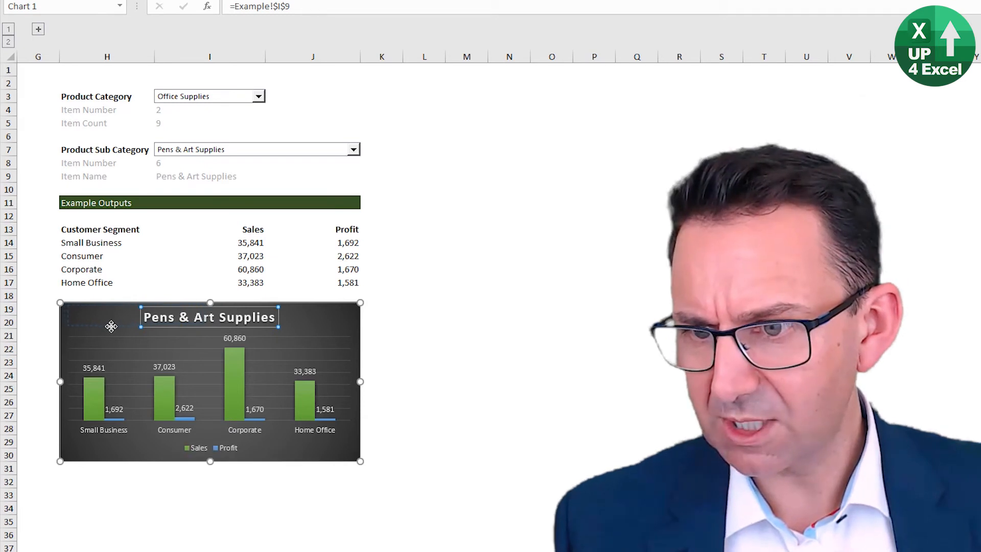
{"action": "left_click_drag", "start_coordinate": [113, 330], "coordinate": [113, 329]}
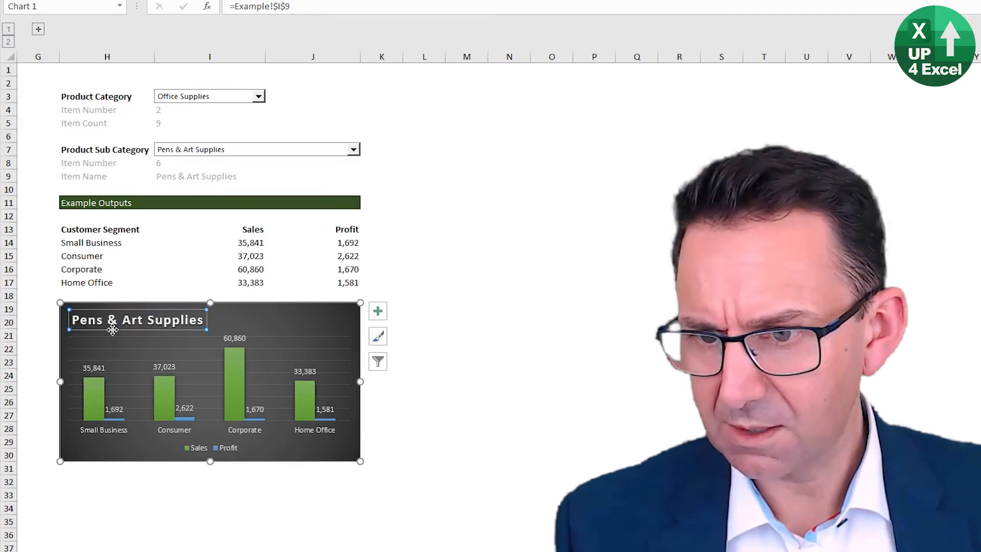
Step: Place the legend in the chart's upper-right corner and extend the plot area down to about row 29
{"action": "left_click", "coordinate": [225, 449]}
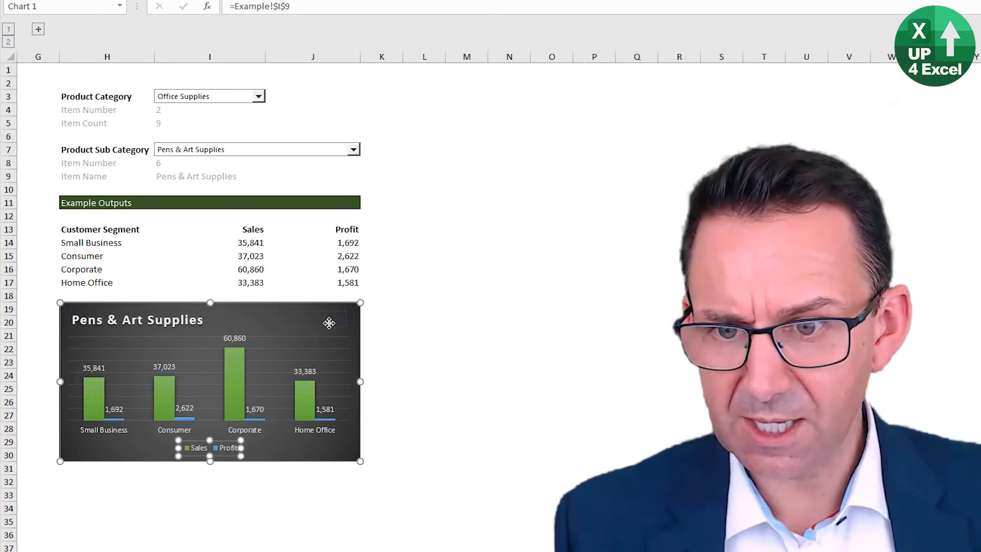
{"action": "left_click_drag", "start_coordinate": [332, 323], "coordinate": [331, 323]}
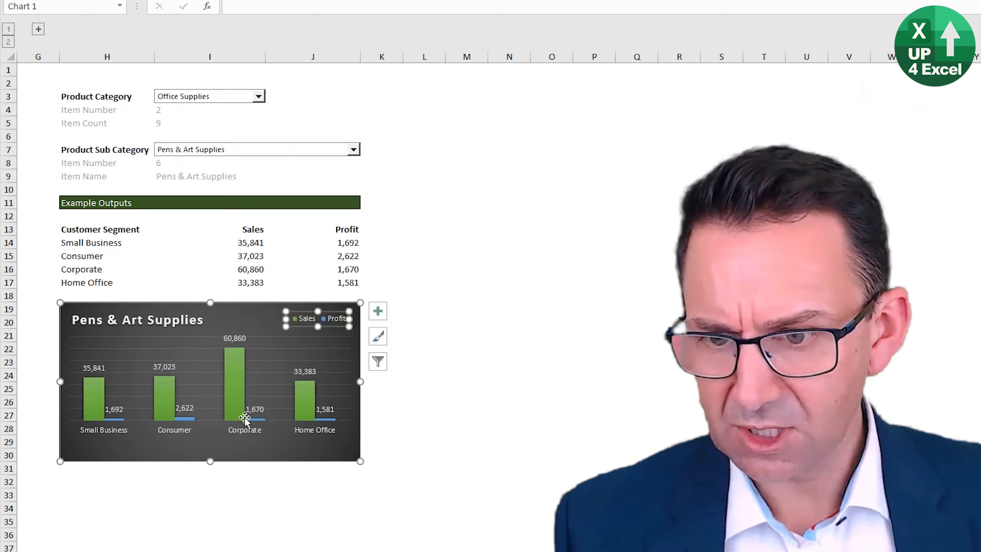
{"action": "left_click", "coordinate": [209, 416]}
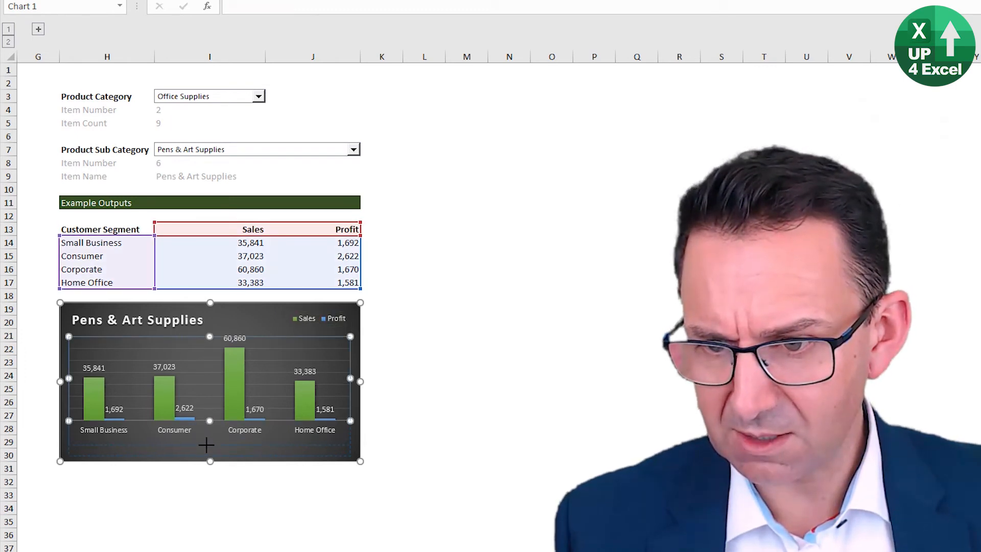
{"action": "left_click_drag", "start_coordinate": [207, 443], "coordinate": [207, 445]}
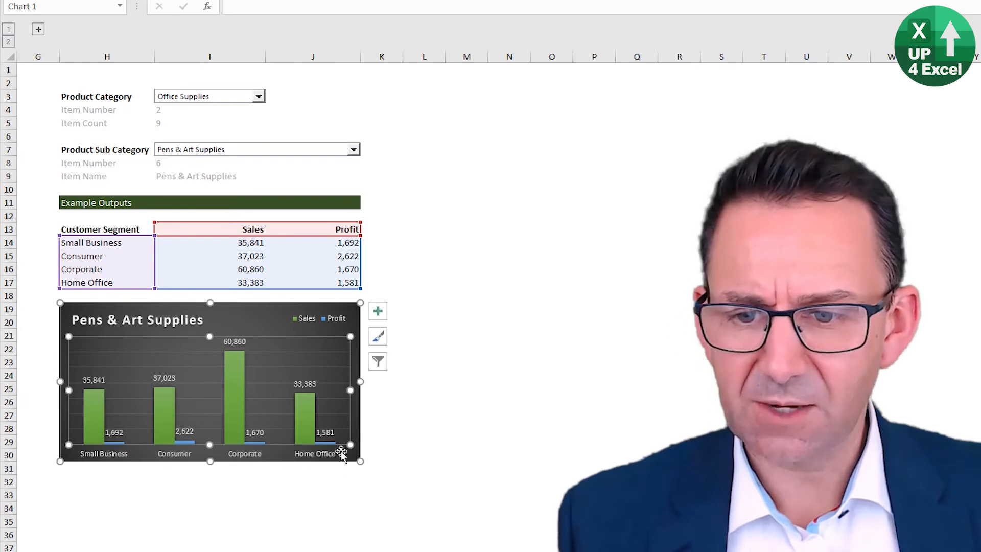
Step: Set the label position of the chart's horizontal category axis to Low
{"action": "left_click", "coordinate": [257, 459]}
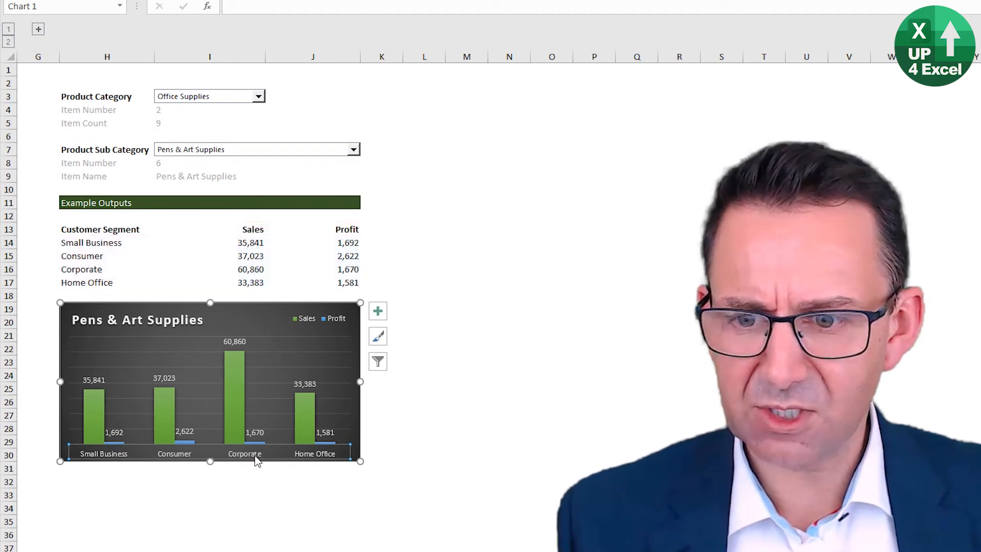
{"action": "right_click", "coordinate": [257, 460]}
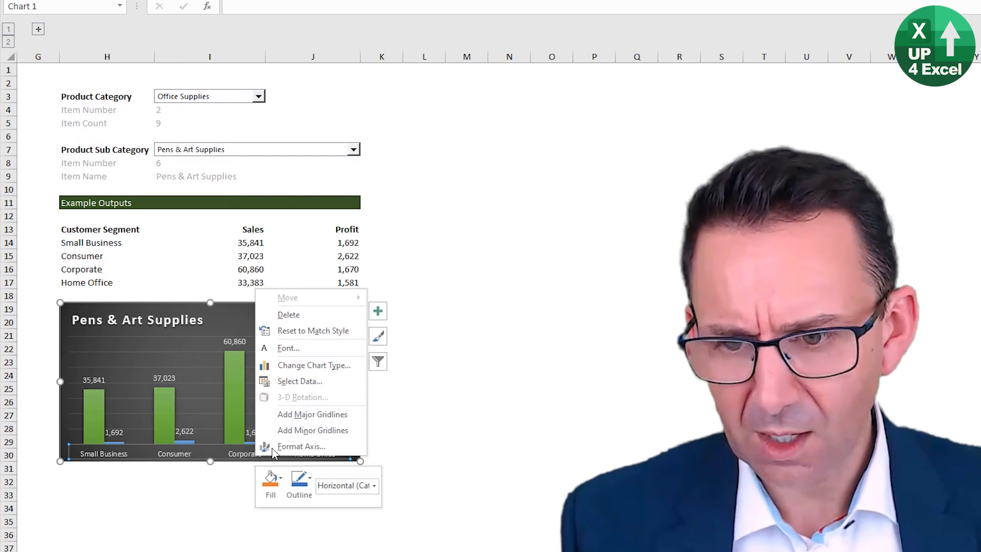
{"action": "key", "text": "Escape"}
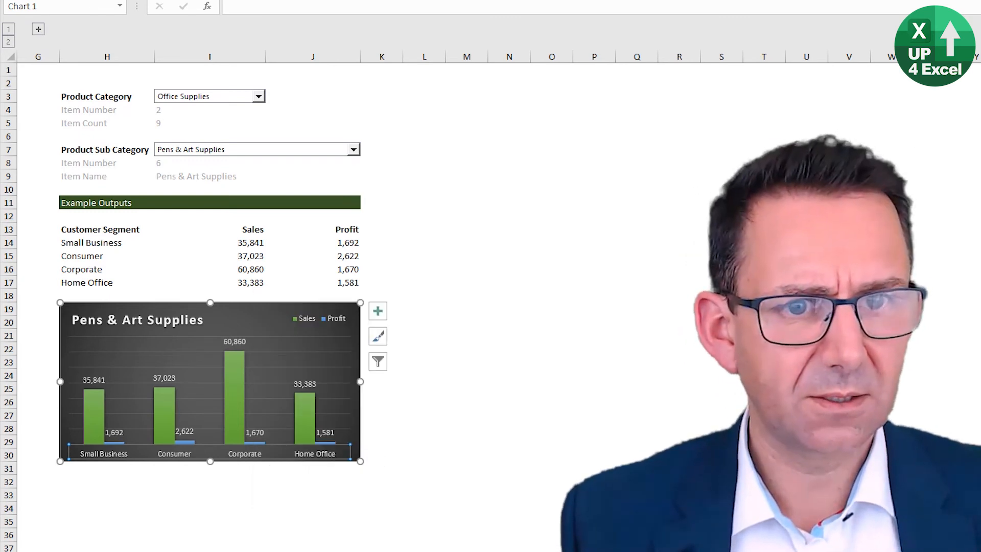
{"action": "key", "text": "ctrl+1"}
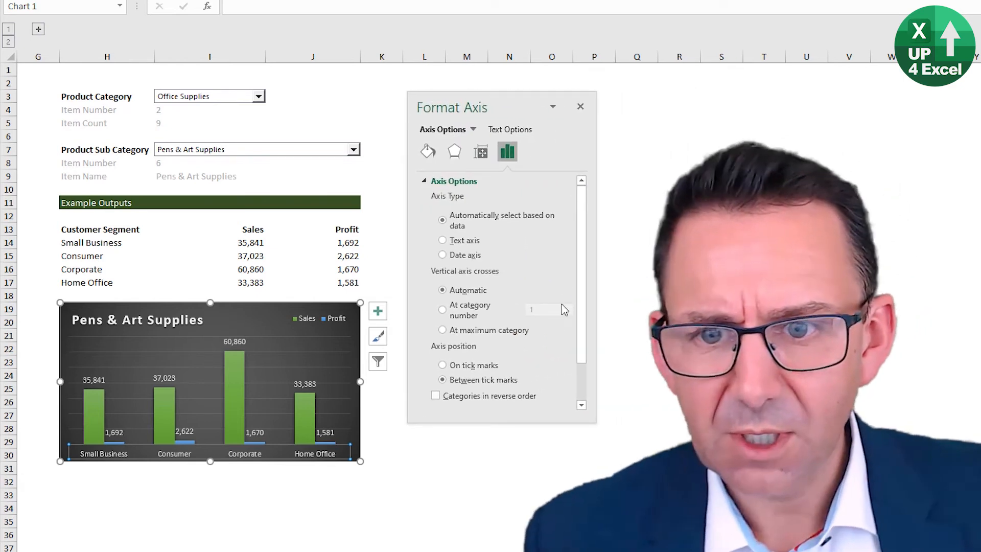
{"action": "scroll", "coordinate": [492, 264], "scroll_direction": "down", "scroll_amount": 3}
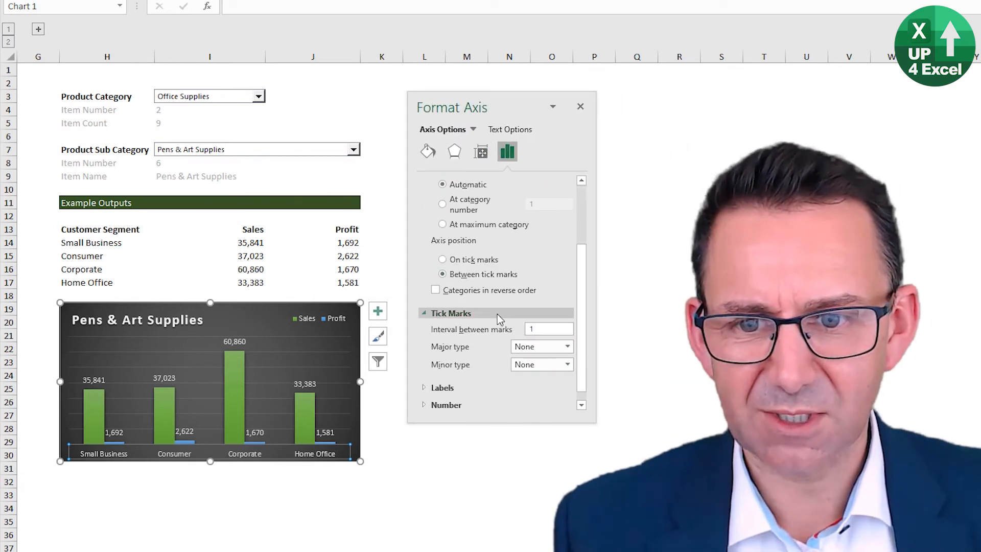
{"action": "left_click", "coordinate": [443, 388]}
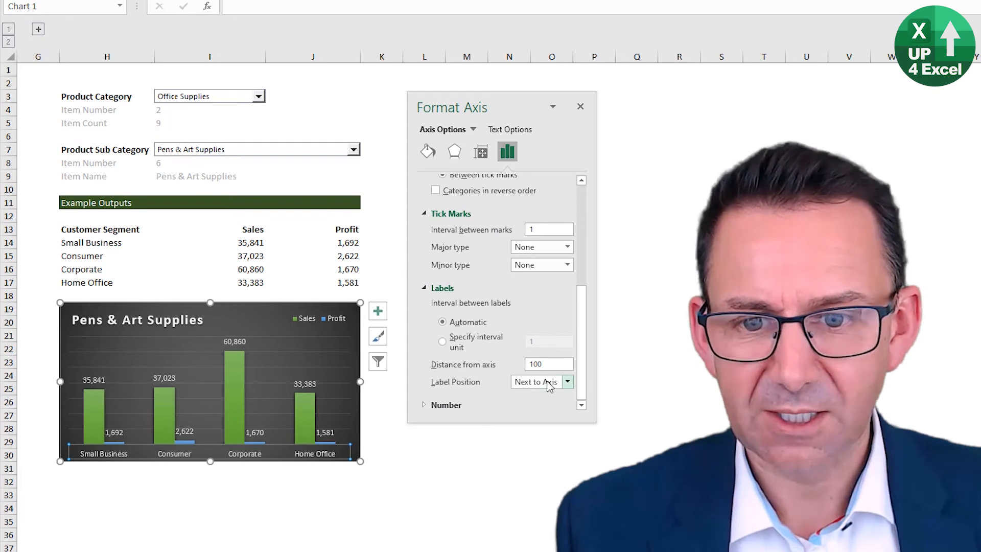
{"action": "left_click", "coordinate": [548, 386]}
{"action": "left_click", "coordinate": [543, 421]}
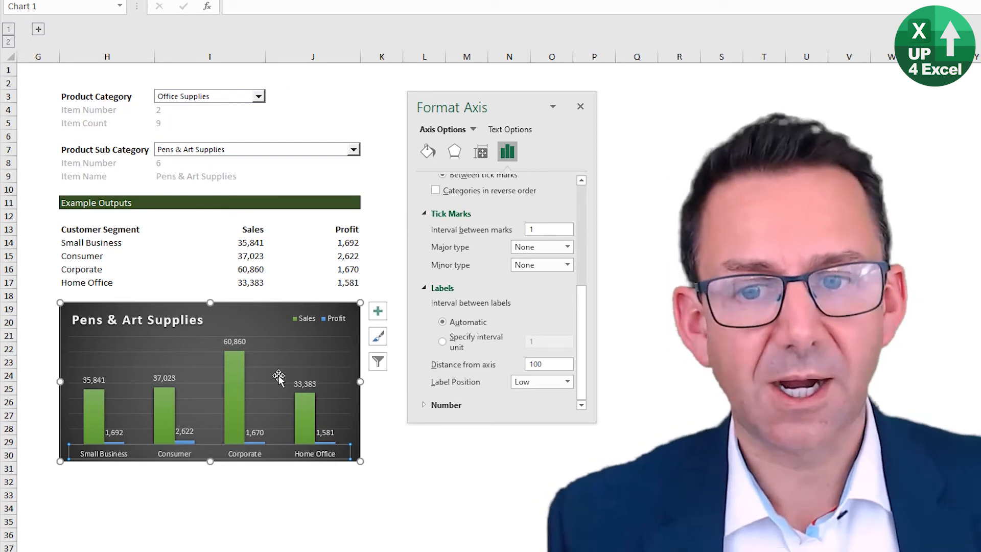
Step: Switch the product sub-category to Appliances and select the Profit columns in the chart
{"action": "left_click", "coordinate": [255, 435]}
{"action": "left_click", "coordinate": [260, 442]}
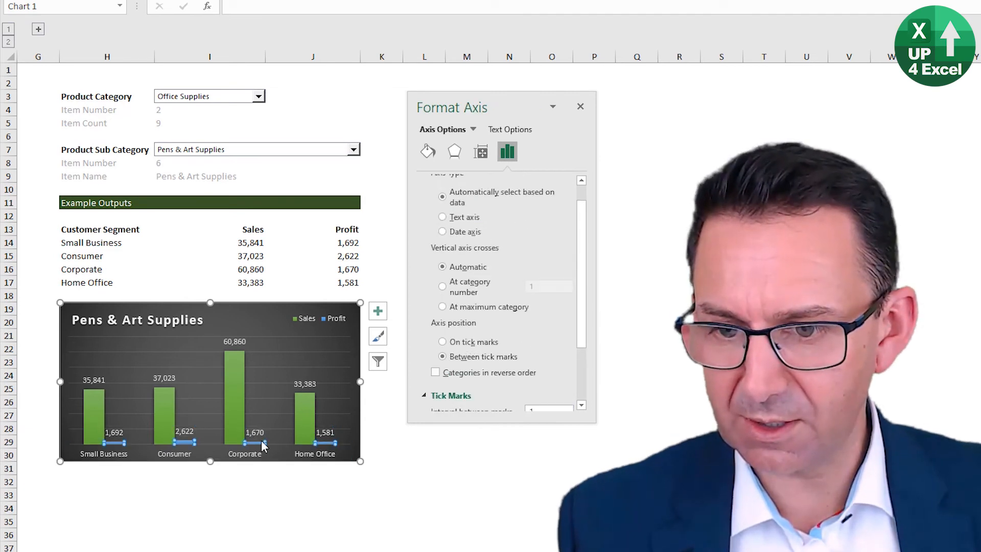
{"action": "left_click", "coordinate": [262, 440]}
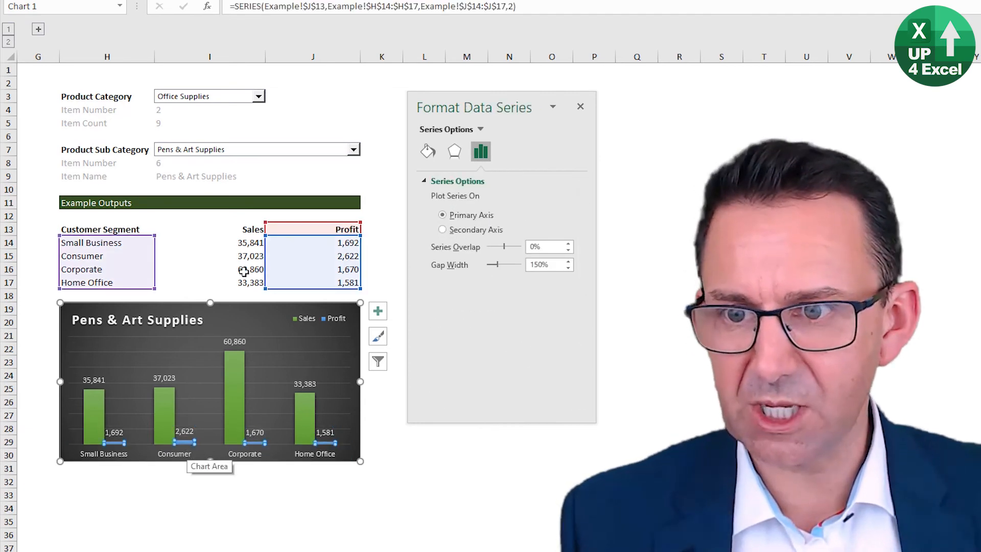
{"action": "left_click", "coordinate": [250, 227]}
{"action": "left_click", "coordinate": [311, 152]}
{"action": "left_click", "coordinate": [290, 167]}
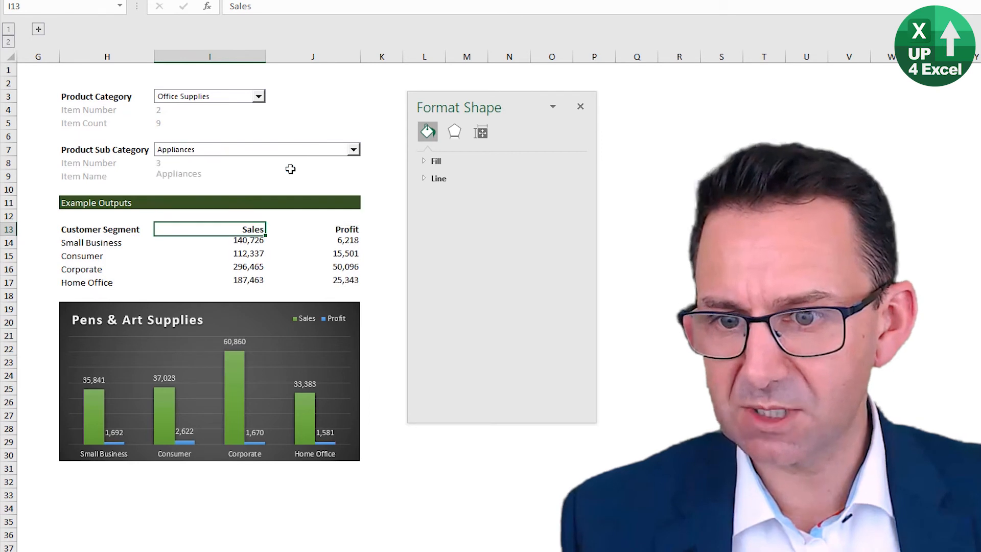
{"action": "left_click", "coordinate": [258, 443]}
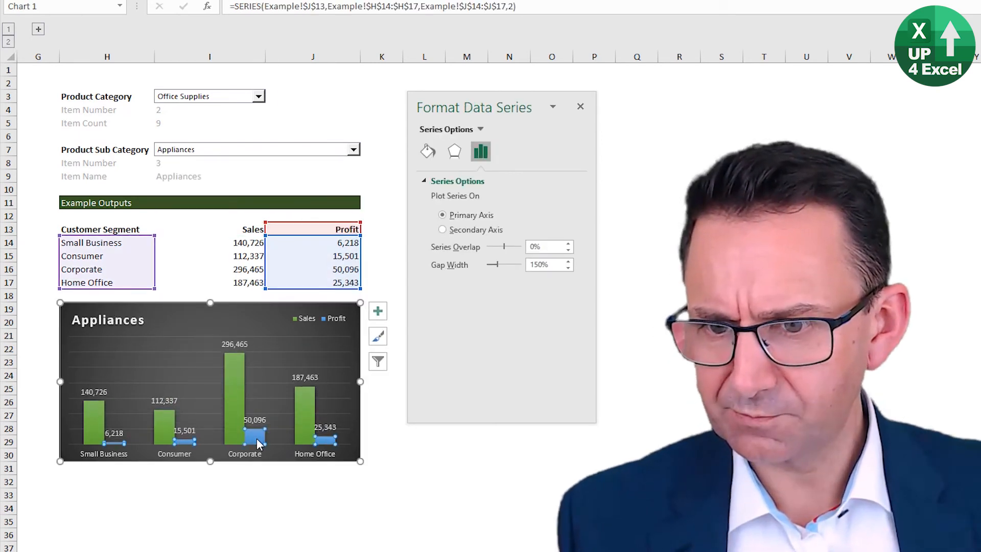
Step: Set the number format category of the Sales data labels to Custom
{"action": "left_click", "coordinate": [243, 346]}
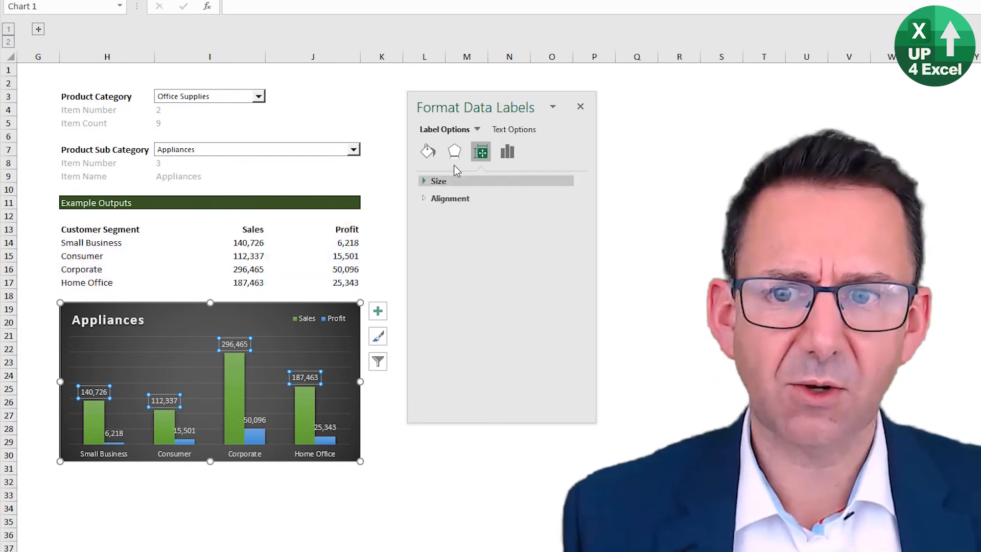
{"action": "left_click", "coordinate": [507, 152]}
{"action": "scroll", "coordinate": [479, 369], "scroll_direction": "down", "scroll_amount": 1}
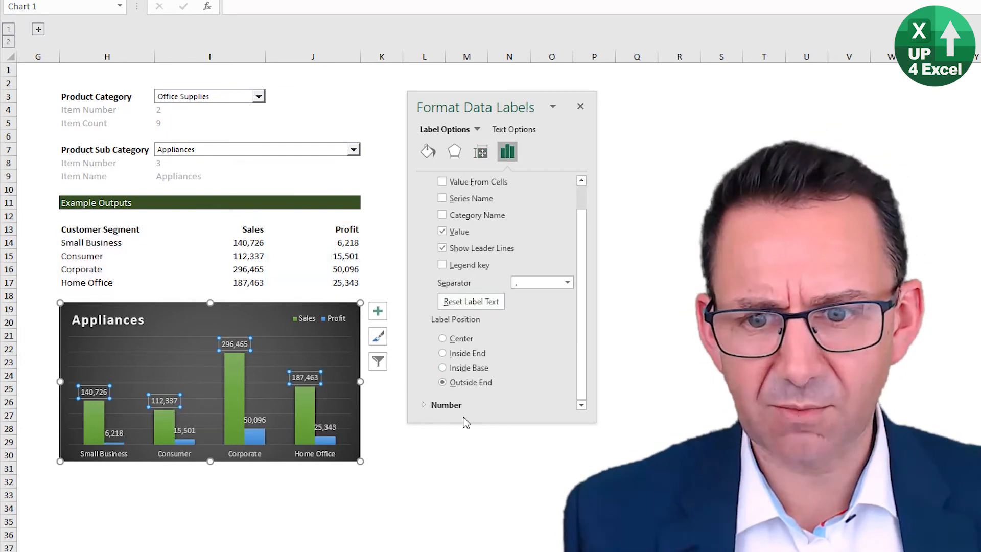
{"action": "left_click", "coordinate": [454, 407]}
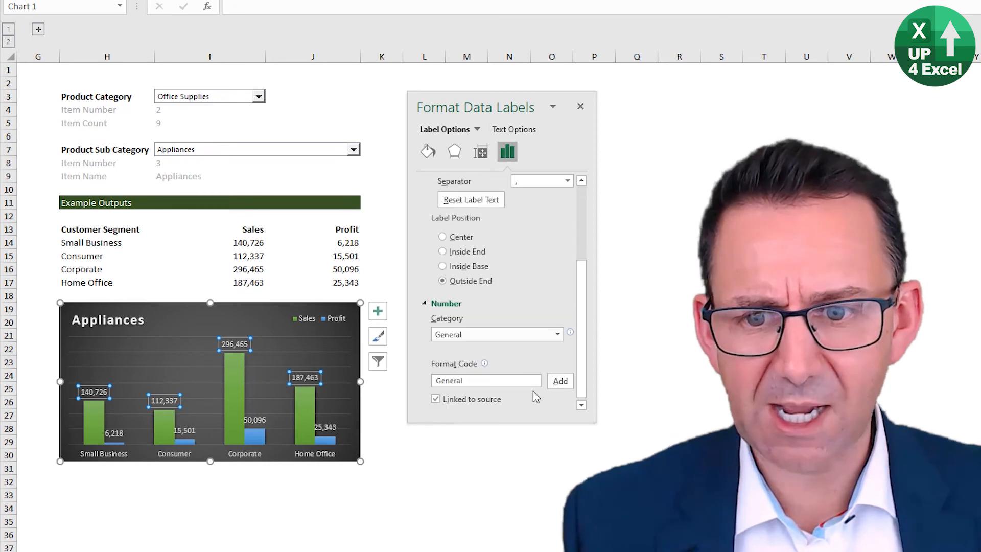
{"action": "left_click", "coordinate": [548, 335]}
{"action": "left_click", "coordinate": [480, 487]}
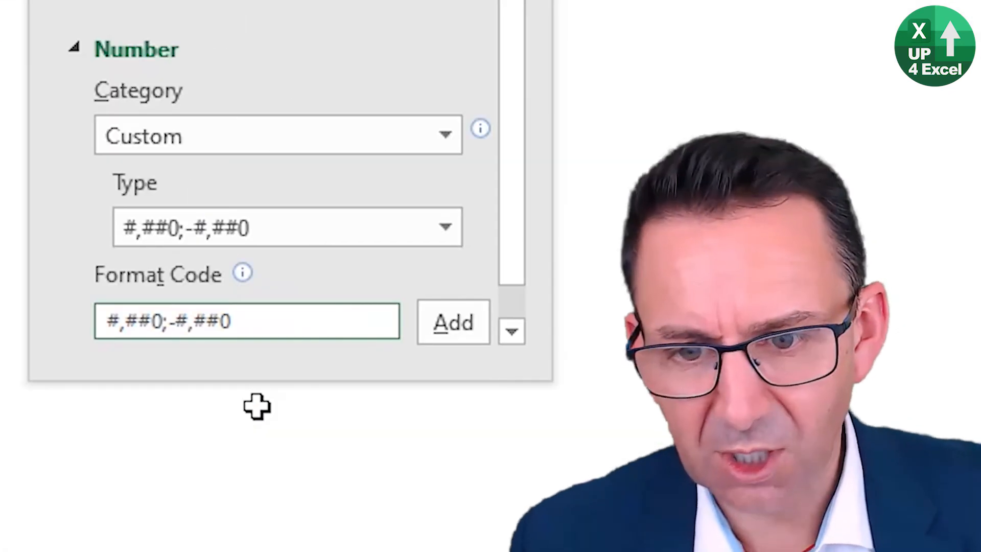
Step: Shorten the negative section of the Sales data labels' custom format code to -0, so it scales to thousands
{"action": "key", "text": "shift+Left"}
{"action": "key", "text": "shift+Left"}
{"action": "key", "text": "shift+Left"}
{"action": "key", "text": "shift+Left"}
{"action": "key", "text": "BackSpace"}
{"action": "key", "text": "Left"}
{"action": "key", "text": "Left"}
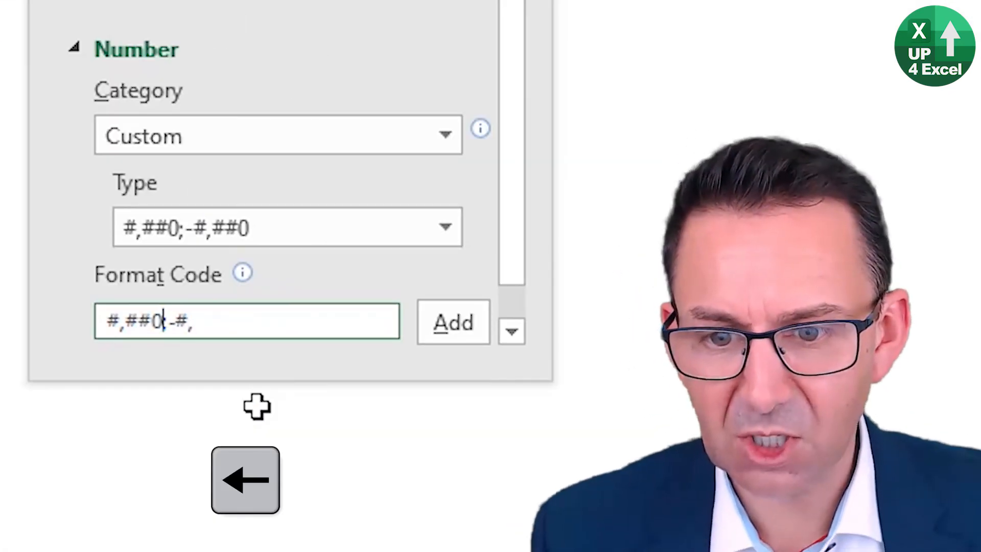
{"action": "key", "text": "Right"}
{"action": "key", "text": "Delete"}
{"action": "type", "text": "0,"}
{"action": "key", "text": "Left"}
{"action": "key", "text": "Left"}
{"action": "key", "text": "Left"}
{"action": "key", "text": "Left"}
{"action": "key", "text": "Left"}
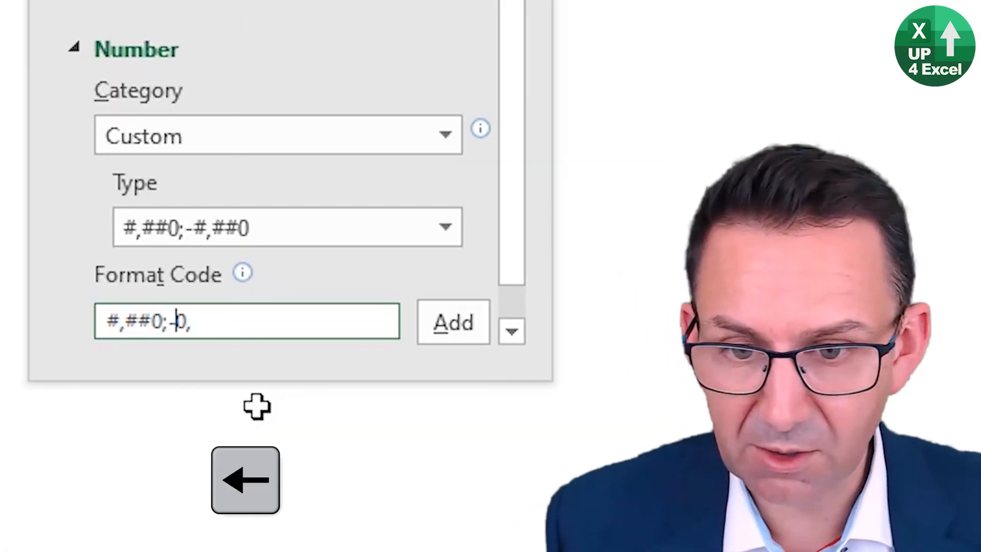
Step: Shorten the positive section to 0, and apply the custom format code 0,;-0, to the Sales data labels
{"action": "key", "text": "Right"}
{"action": "key", "text": "BackSpace"}
{"action": "key", "text": "BackSpace"}
{"action": "key", "text": "BackSpace"}
{"action": "key", "text": "BackSpace"}
{"action": "key", "text": "Left"}
{"action": "key", "text": "BackSpace"}
{"action": "type", "text": "0"}
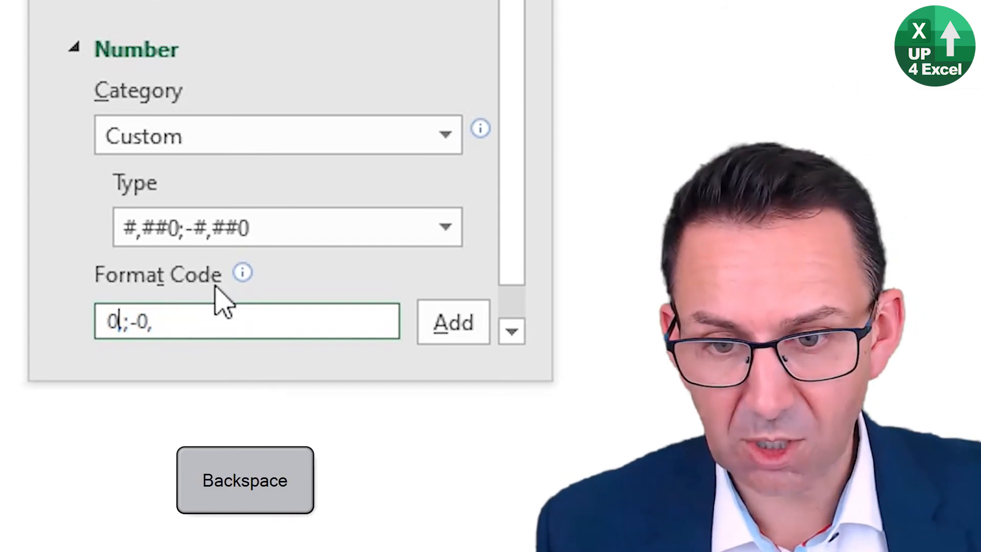
{"action": "scroll", "coordinate": [494, 269], "scroll_direction": "down", "scroll_amount": 1}
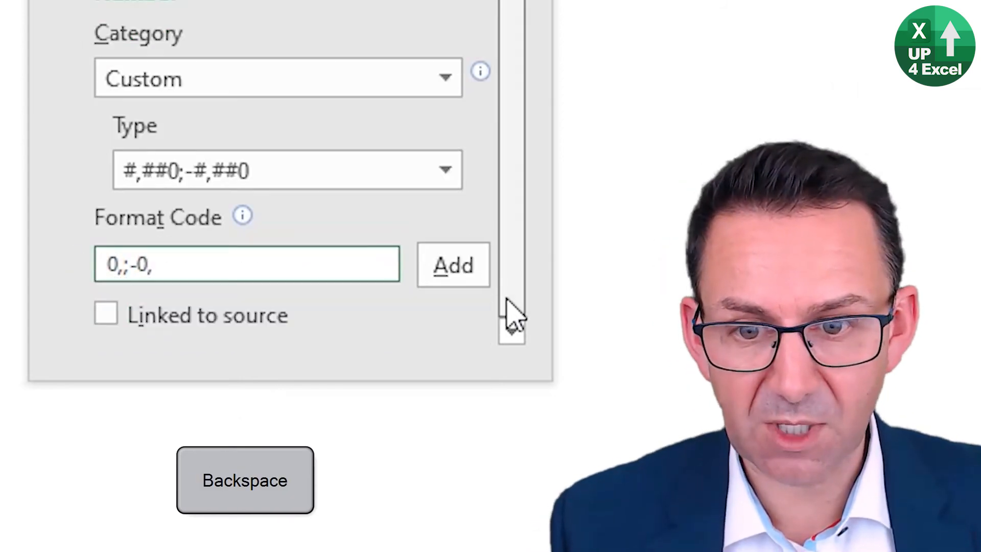
{"action": "left_click", "coordinate": [458, 274]}
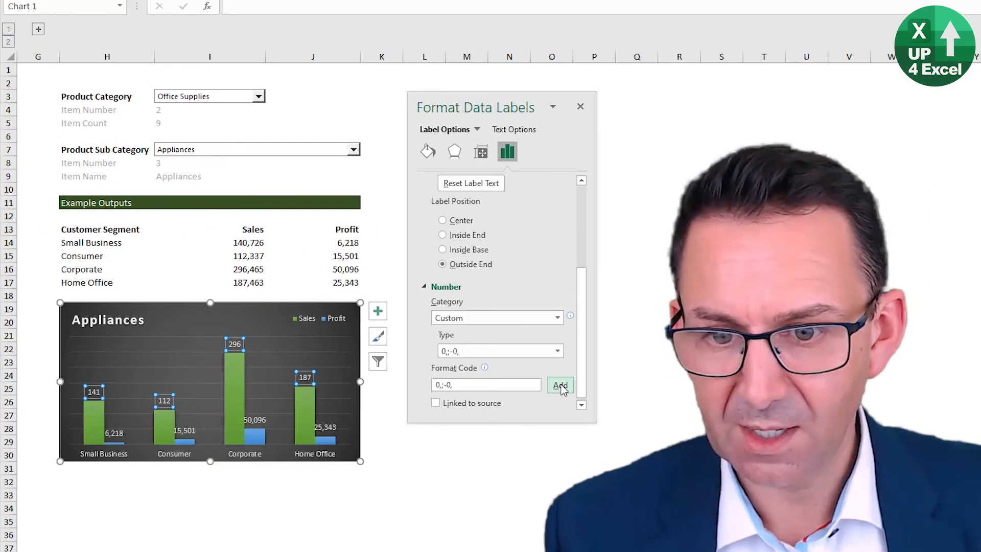
Step: Apply the custom number format 0,;-0, to the chart's Profit data labels and close the formatting pane
{"action": "left_click", "coordinate": [481, 385]}
{"action": "double_click", "coordinate": [481, 384]}
{"action": "key", "text": "ctrl+c"}
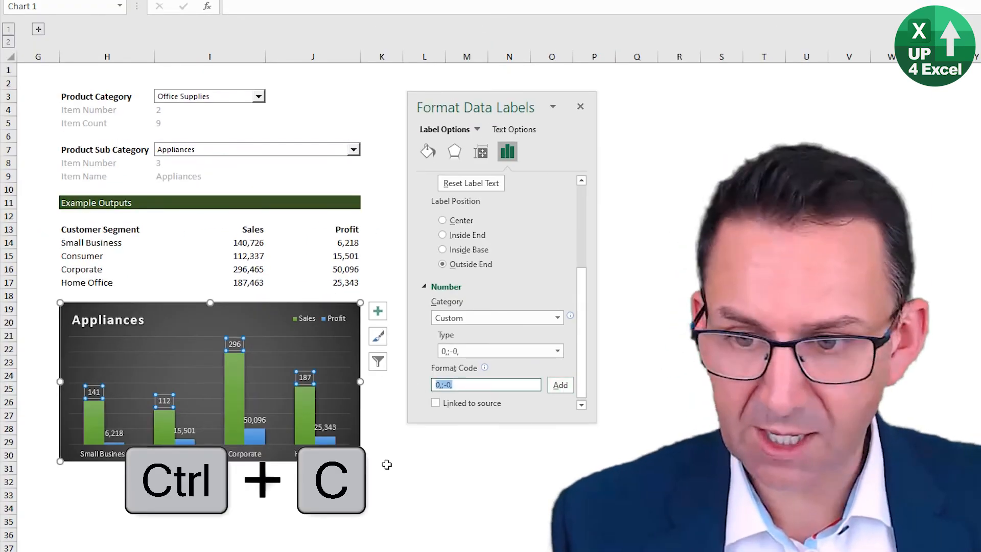
{"action": "left_click", "coordinate": [260, 429]}
{"action": "scroll", "coordinate": [511, 404], "scroll_direction": "down", "scroll_amount": 3}
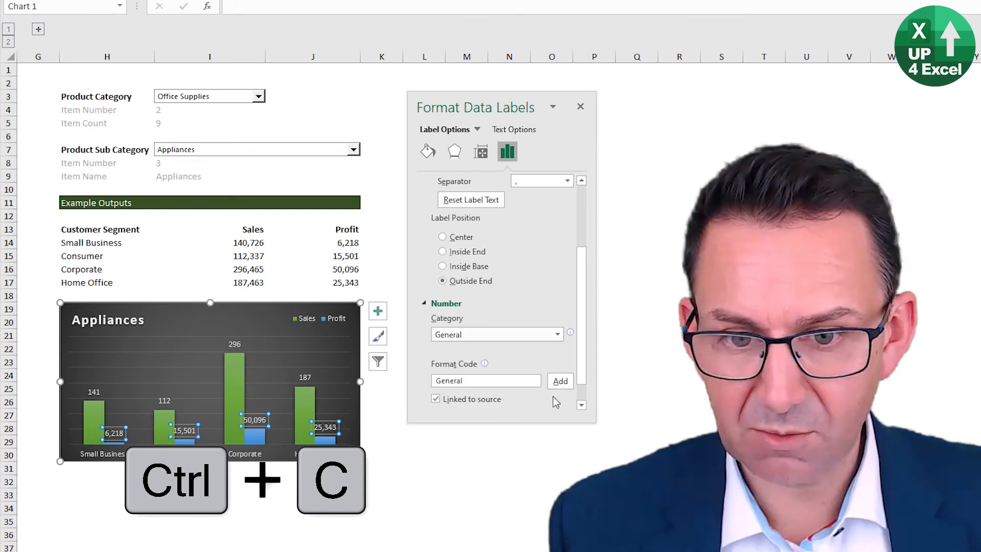
{"action": "left_click", "coordinate": [562, 335]}
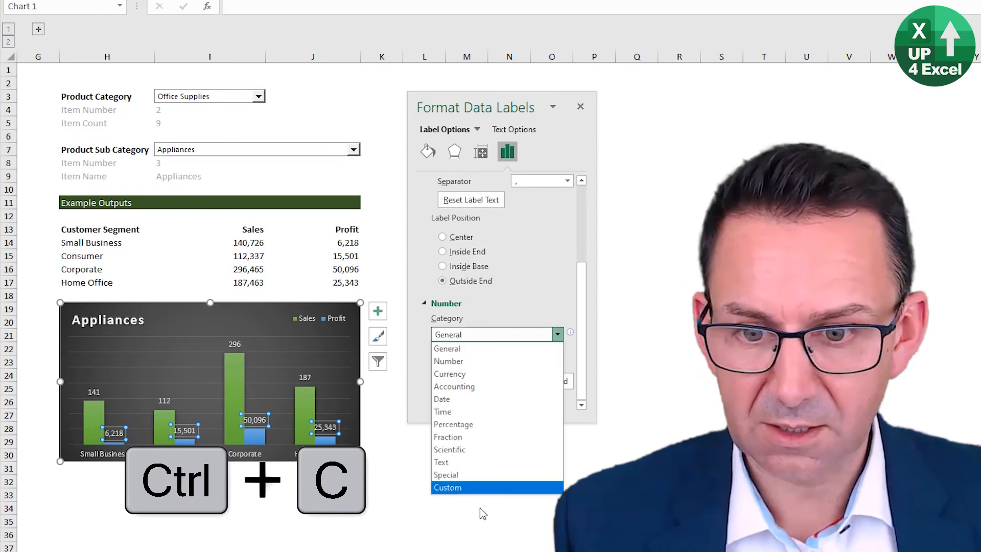
{"action": "left_click", "coordinate": [492, 488]}
{"action": "left_click", "coordinate": [514, 373]}
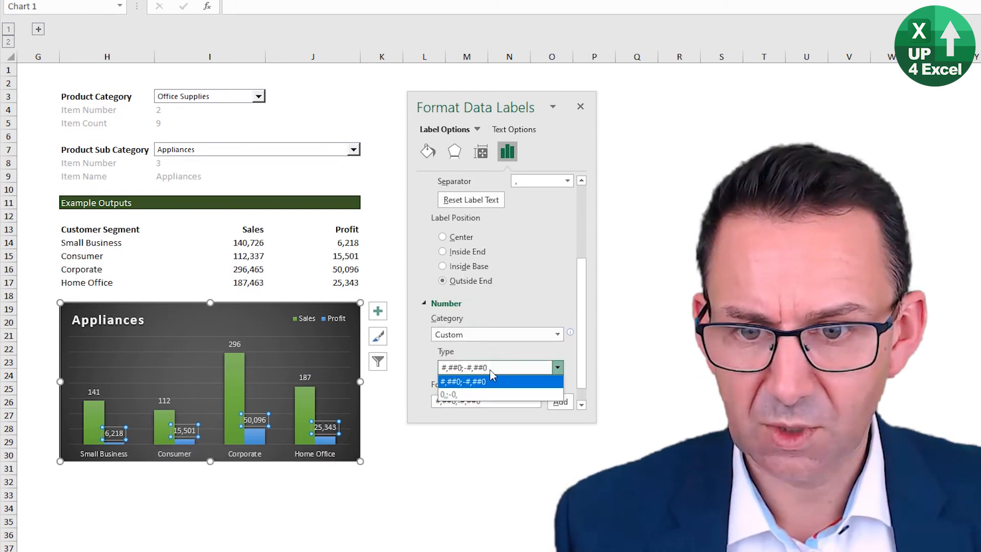
{"action": "left_click", "coordinate": [514, 397]}
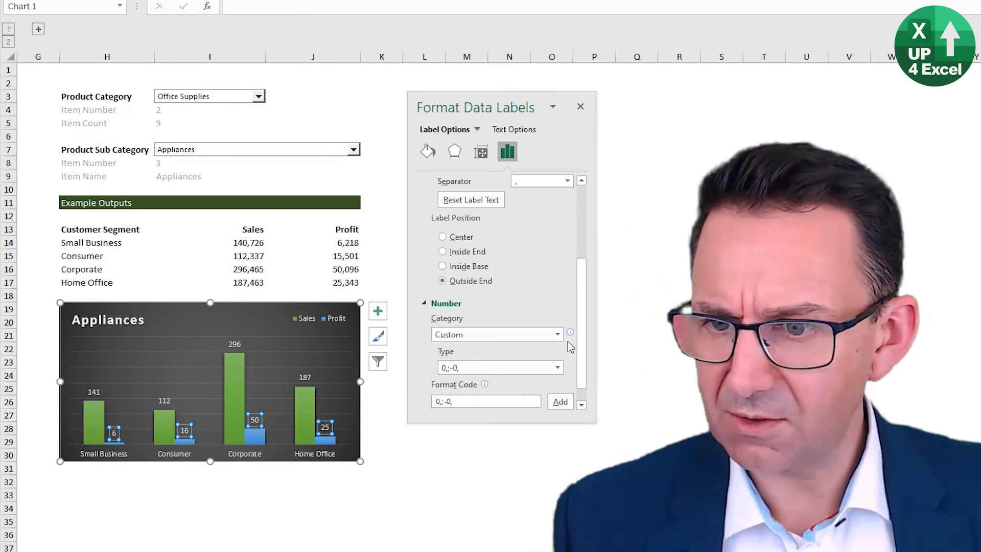
{"action": "key", "text": "Escape"}
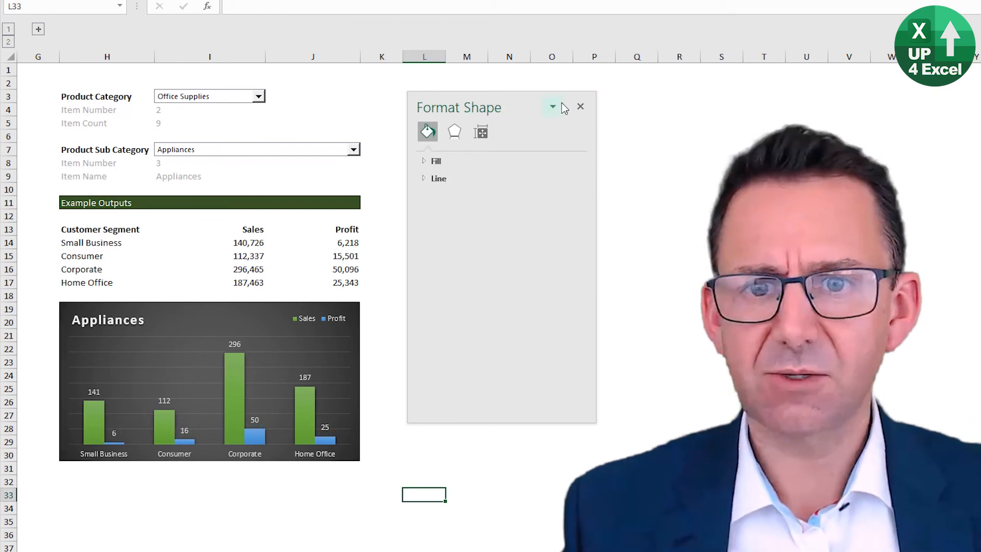
{"action": "left_click", "coordinate": [580, 106]}
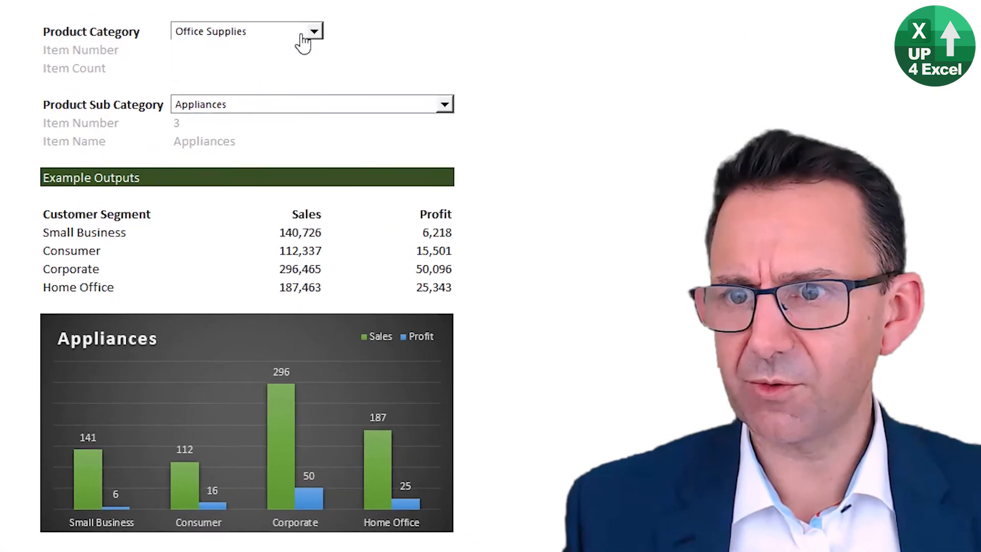
Step: Switch the product category to Furniture and narrow the empty column G beside the selectors
{"action": "left_click", "coordinate": [258, 96]}
{"action": "left_click", "coordinate": [235, 106]}
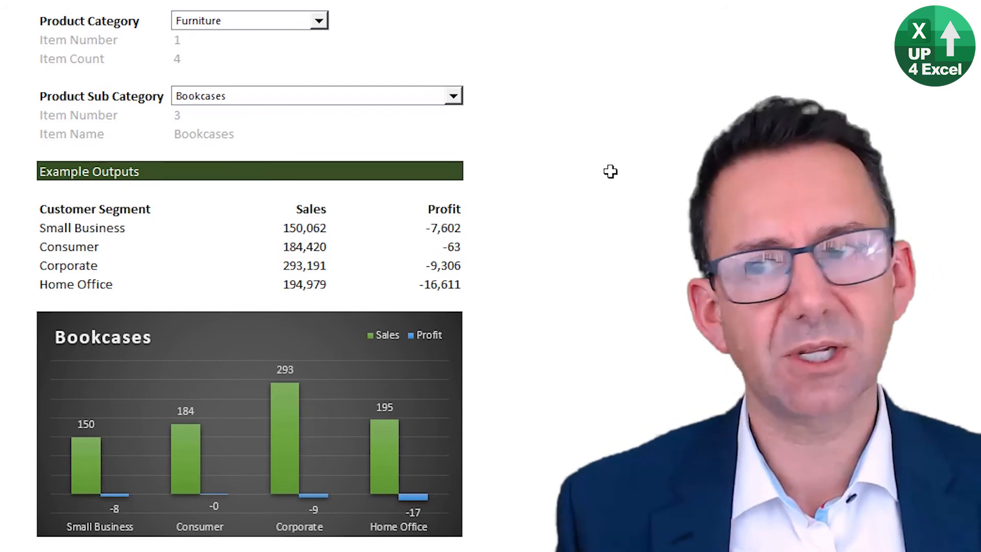
{"action": "left_click_drag", "start_coordinate": [37, 1], "coordinate": [17, 1]}
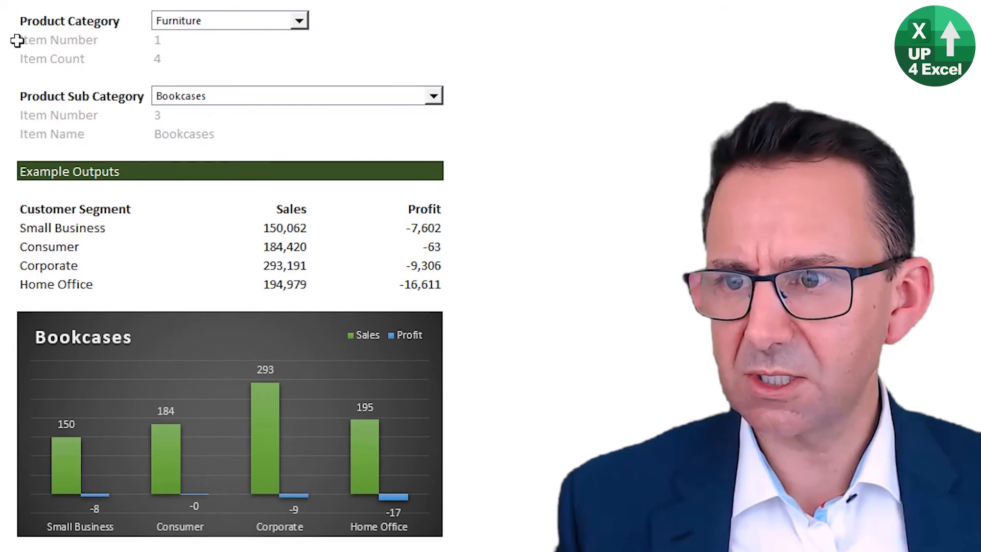
Step: Hide the helper rows holding the item number, item count and item name beneath both product selectors
{"action": "left_click_drag", "start_coordinate": [17, 41], "coordinate": [26, 60]}
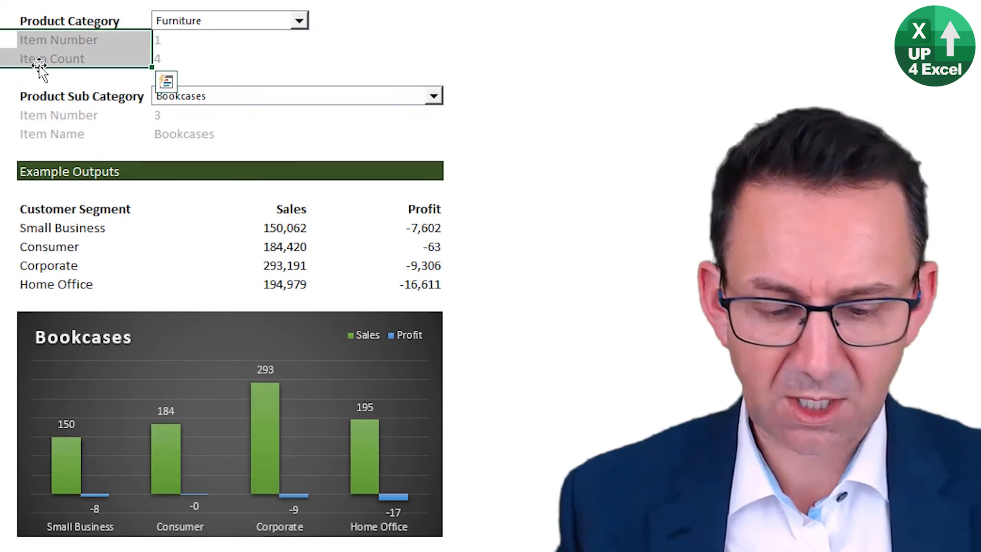
{"action": "key", "text": "ctrl+9"}
{"action": "key", "text": "Down"}
{"action": "key", "text": "Right"}
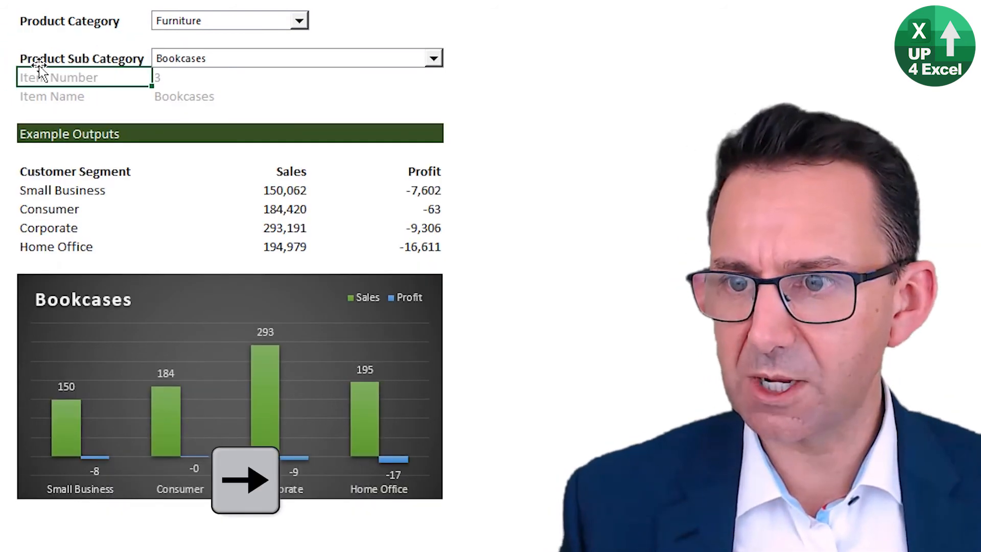
{"action": "key", "text": "ctrl+shift+Down"}
{"action": "key", "text": "ctrl+9"}
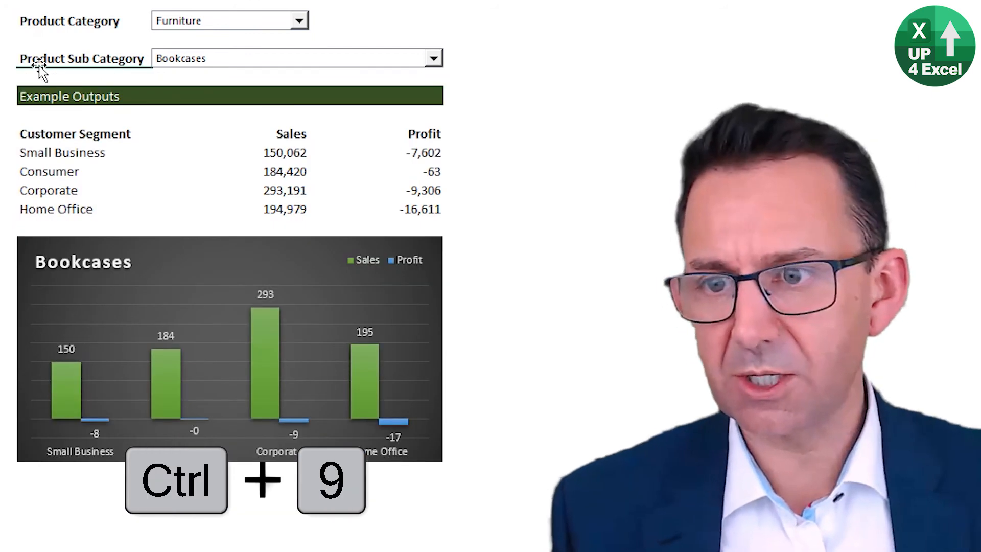
{"action": "key", "text": "Up"}
{"action": "left_click", "coordinate": [427, 17]}
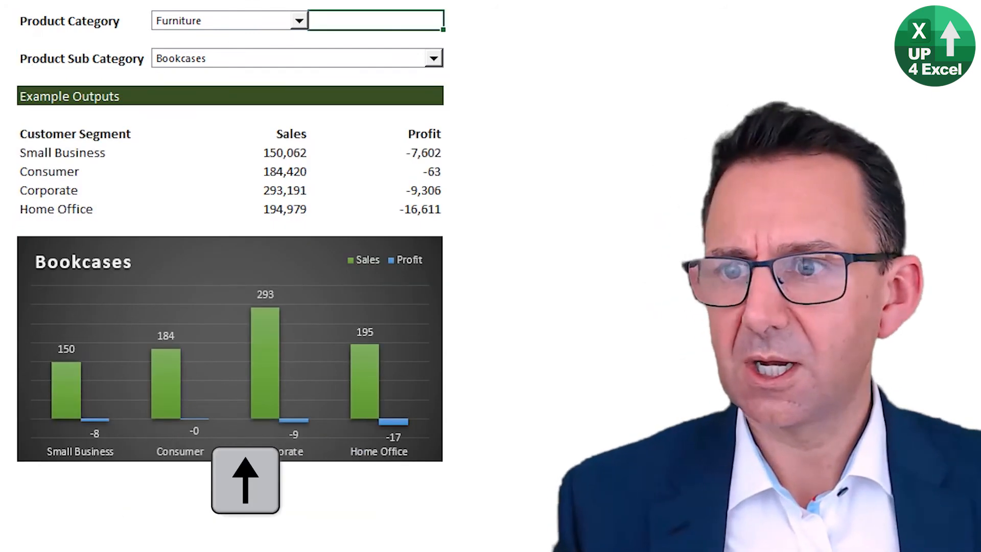
{"action": "key", "text": "Up"}
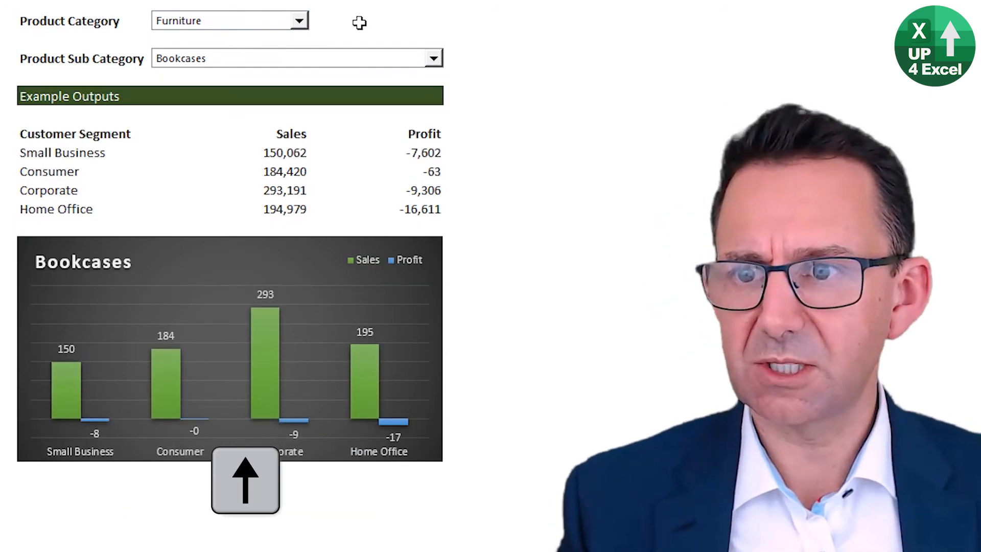
Step: Test the drop-downs with the Office Supplies category and the Pens & Art Supplies sub-category
{"action": "left_click", "coordinate": [300, 21]}
{"action": "left_click", "coordinate": [284, 46]}
{"action": "left_click", "coordinate": [433, 59]}
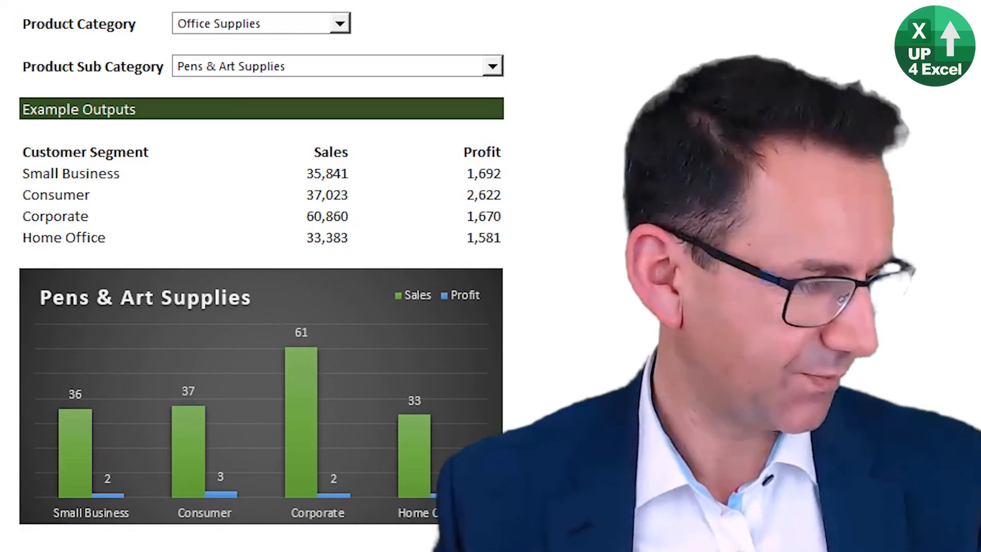
Step: Switch the product category to Furniture with Chairs & Chairmats as the sub-category
{"action": "left_click", "coordinate": [340, 23]}
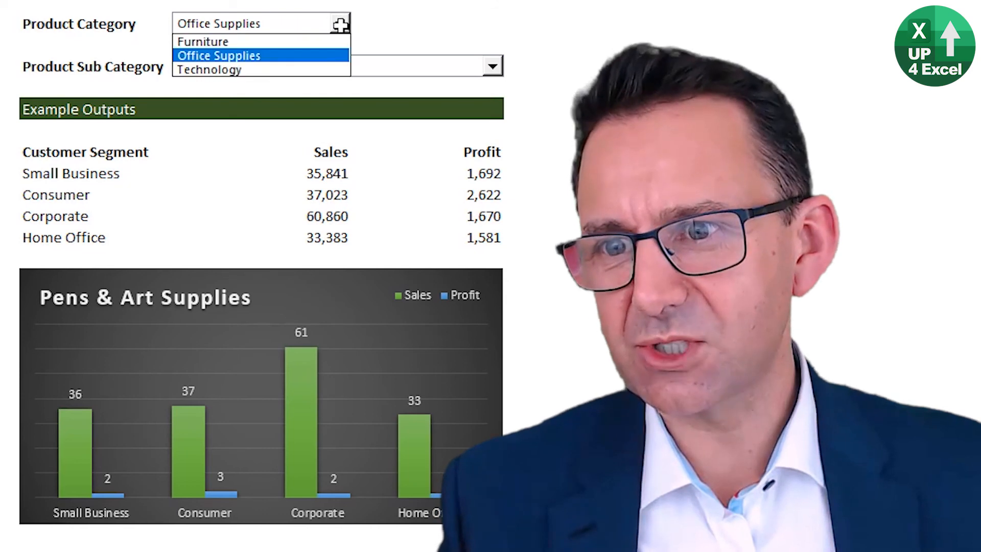
{"action": "left_click", "coordinate": [291, 42]}
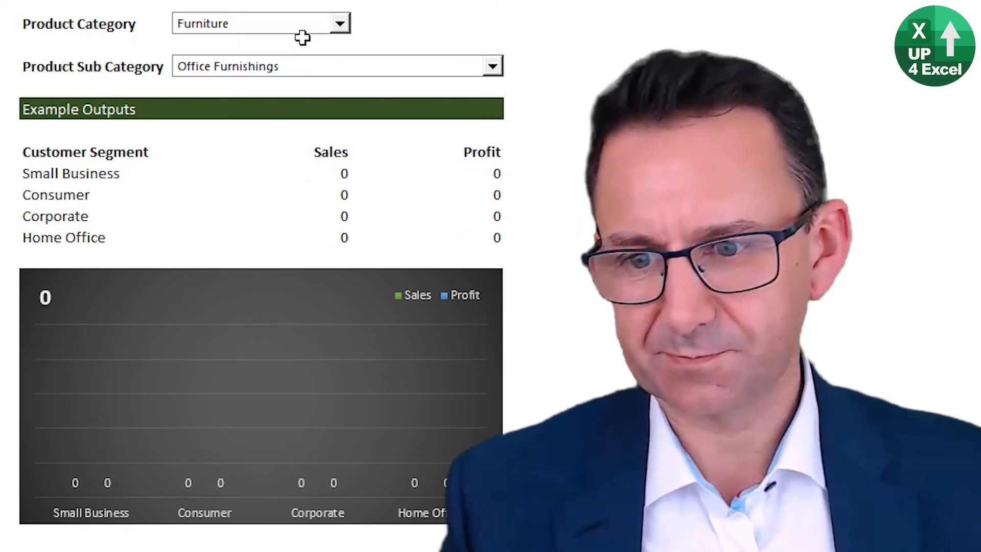
{"action": "left_click", "coordinate": [278, 24]}
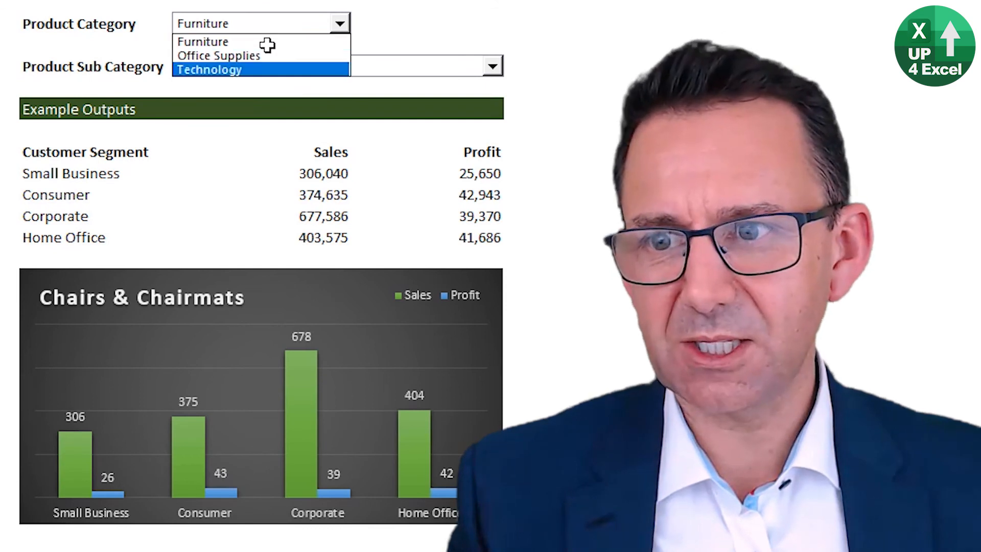
{"action": "left_click", "coordinate": [280, 38]}
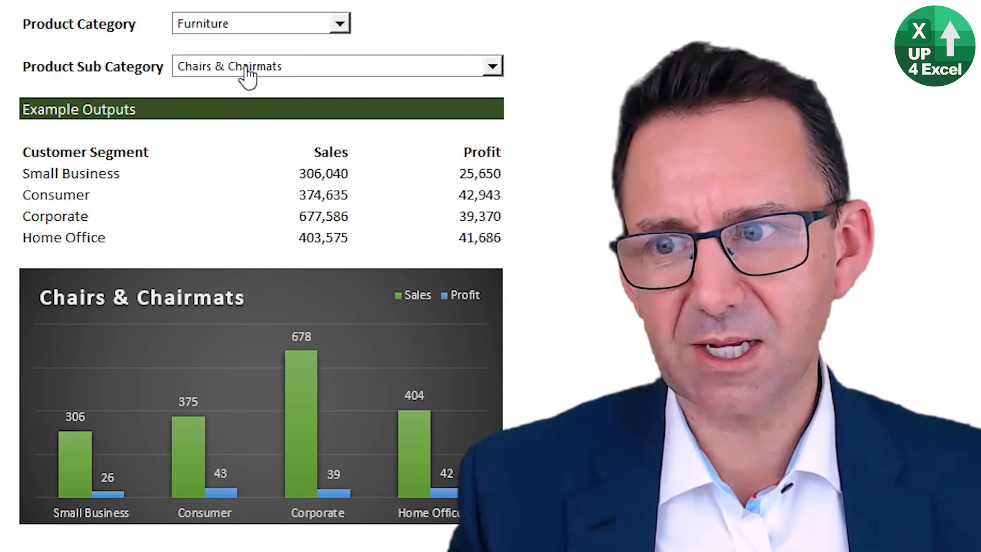